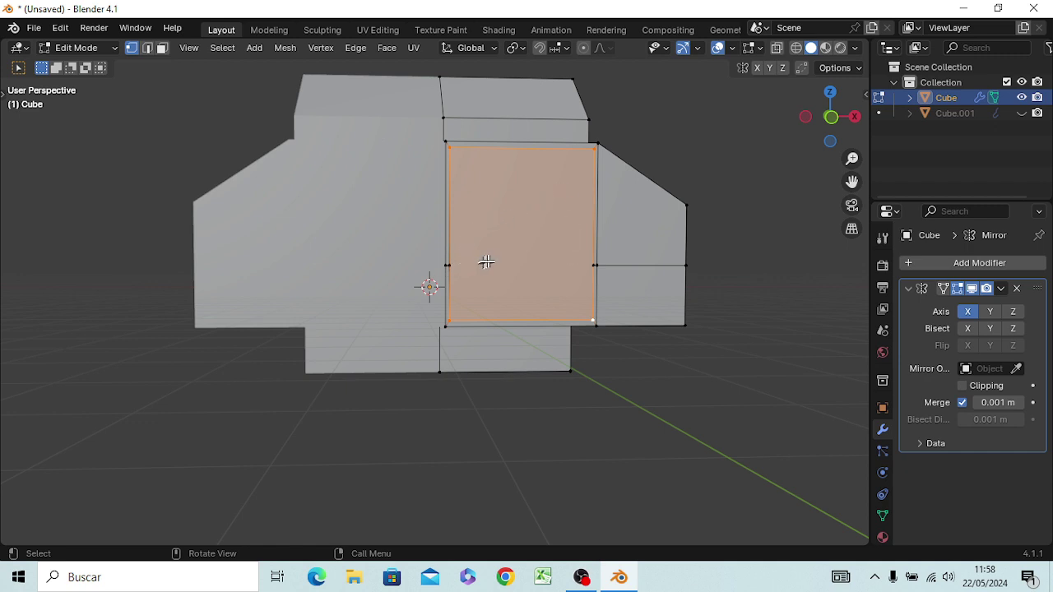
Step: Delete the front face and fill the resulting hole with new faces
{"action": "middle_click_drag", "start_coordinate": [518, 242], "coordinate": [504, 236]}
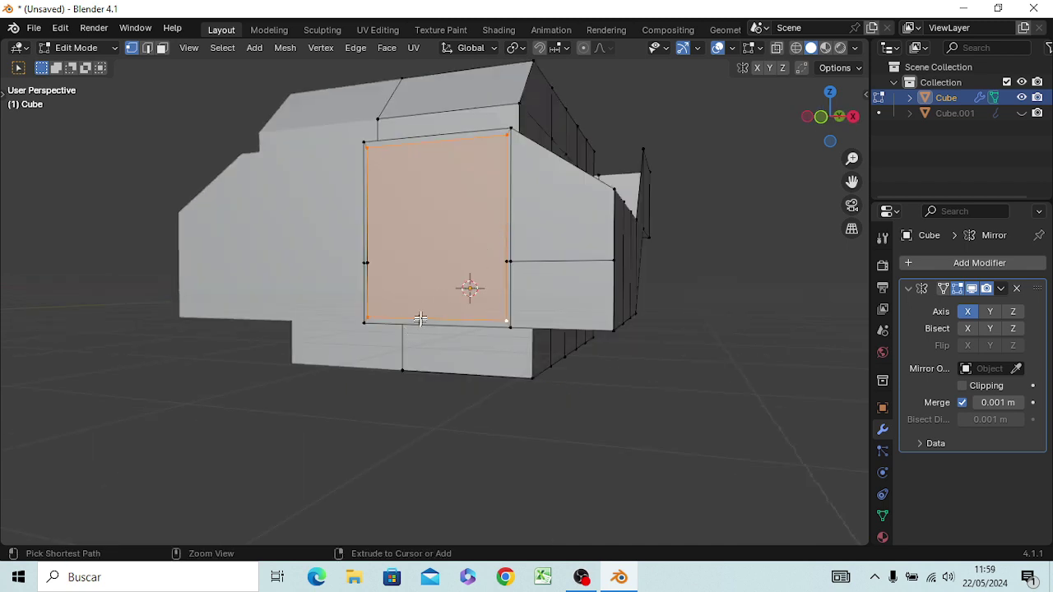
{"action": "key", "text": "ctrl+x"}
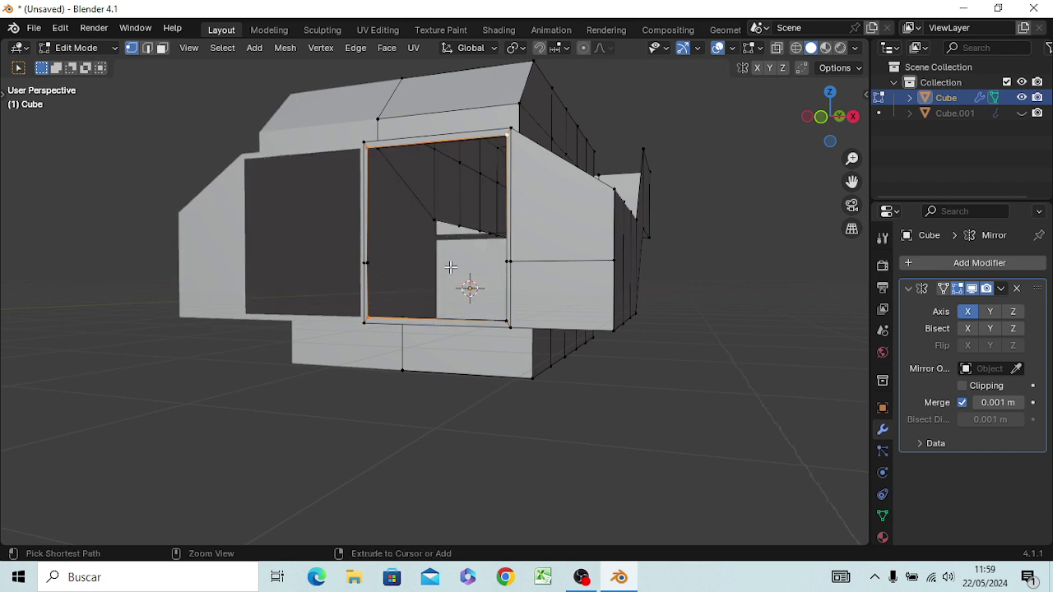
{"action": "left_click", "coordinate": [447, 223]}
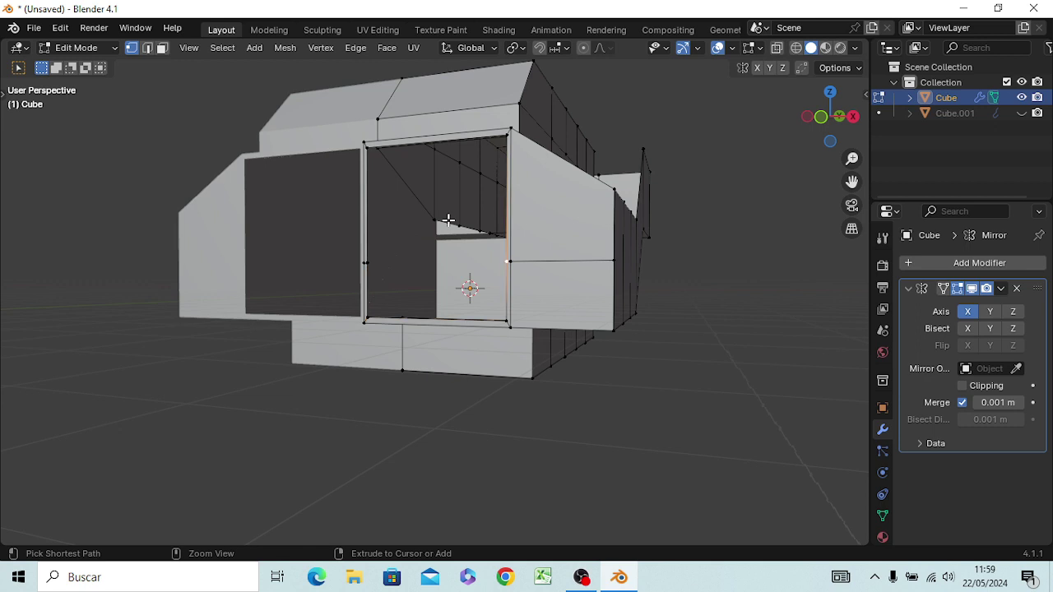
{"action": "key", "text": "2"}
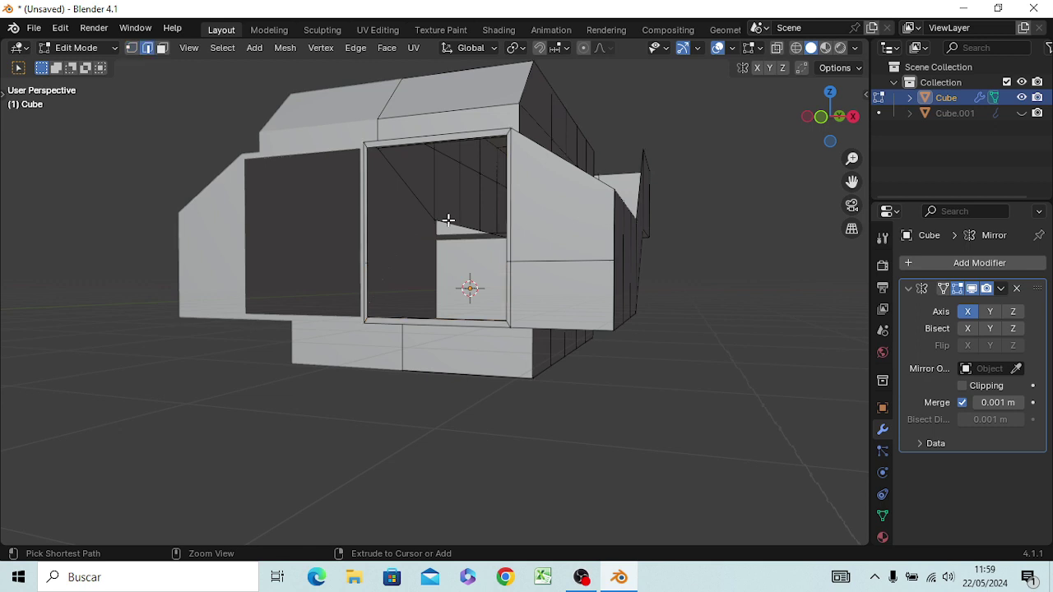
{"action": "key", "text": "f"}
Step: Check the new upper and lower front faces, then clear the selection
{"action": "left_click", "coordinate": [447, 220], "text": "ctrl"}
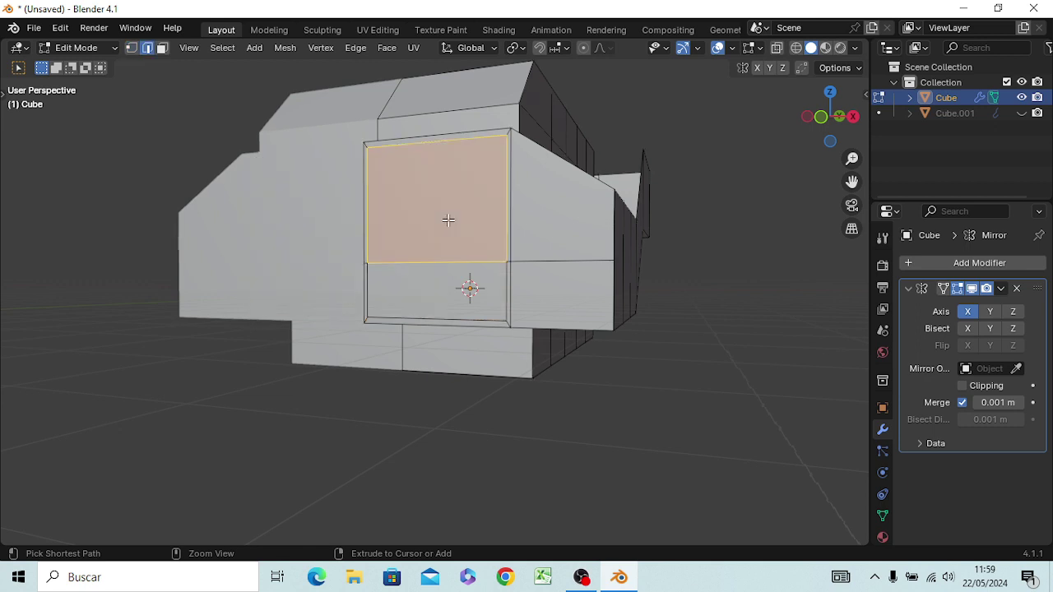
{"action": "key", "text": "3"}
{"action": "key", "text": "ctrl+i"}
{"action": "key", "text": "ctrl+i"}
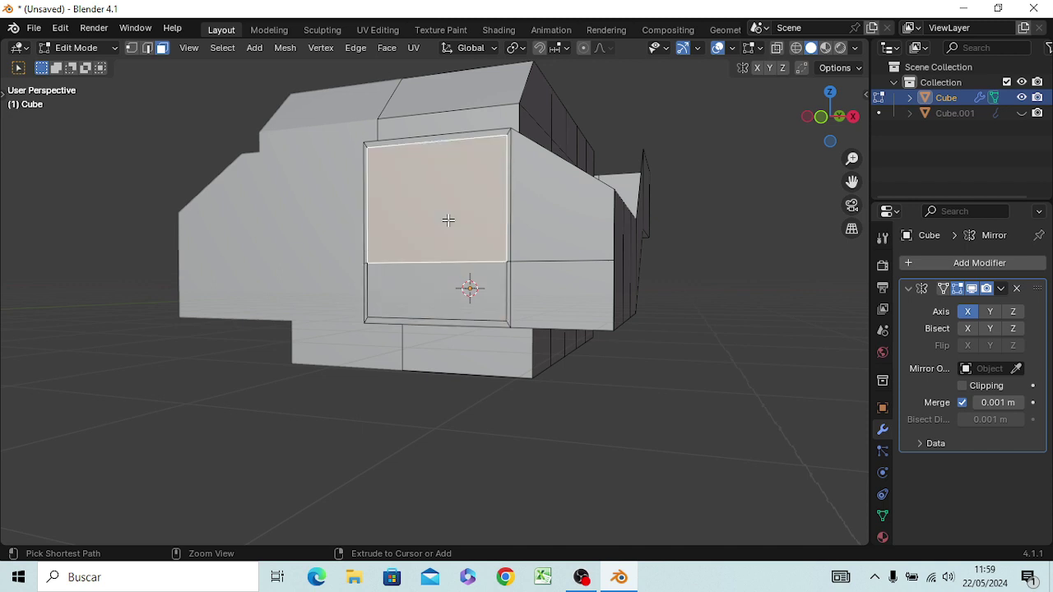
{"action": "key", "text": "ctrl+i"}
{"action": "left_click", "coordinate": [448, 220], "text": "ctrl"}
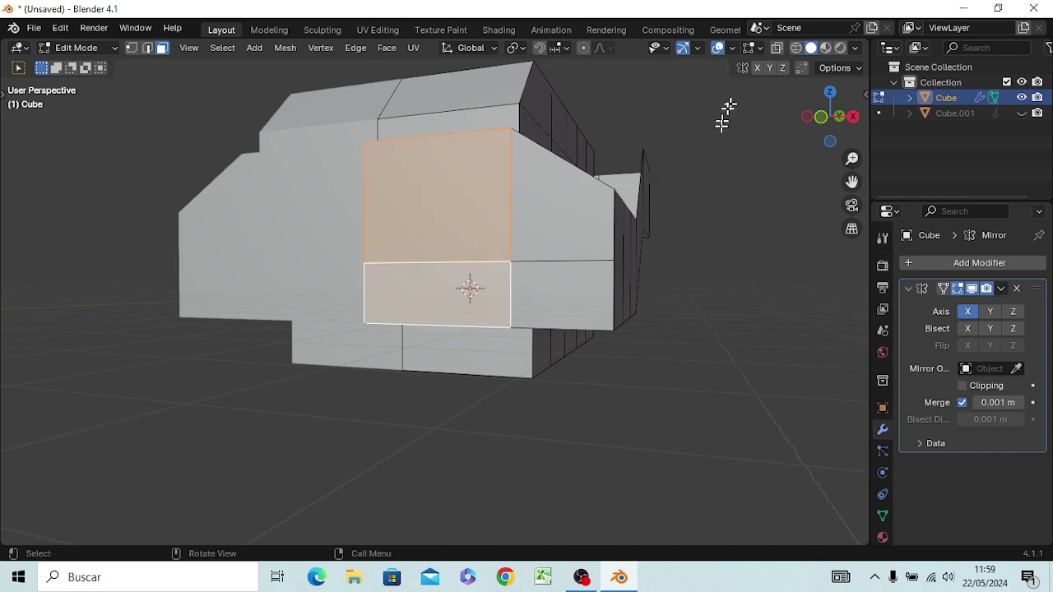
{"action": "left_click", "coordinate": [712, 150]}
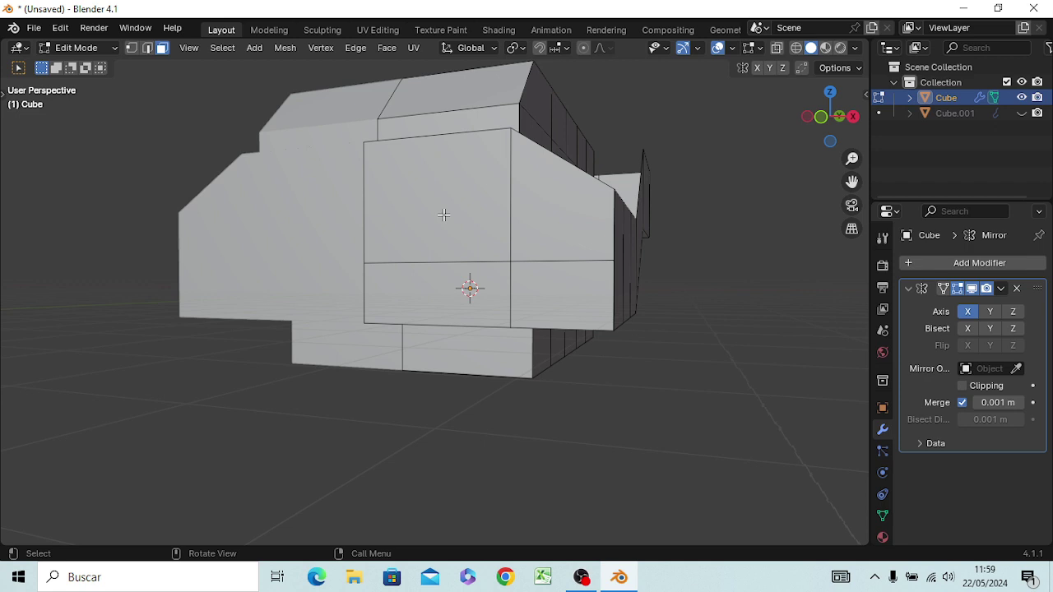
Step: Delete the front panel's vertices to open up the front of the mesh
{"action": "key", "text": "1"}
{"action": "left_click", "coordinate": [412, 263]}
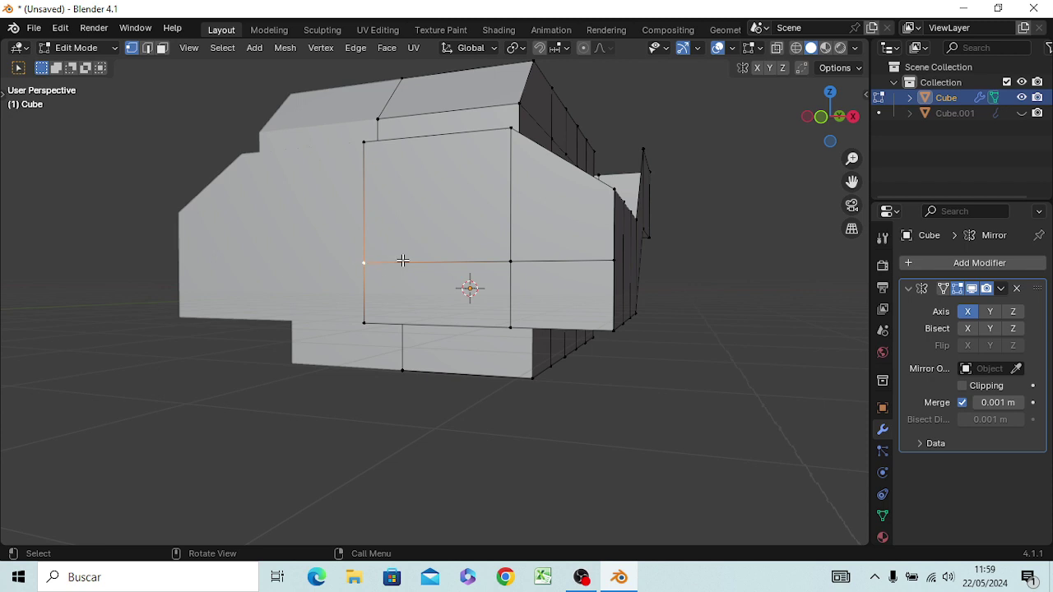
{"action": "key", "text": "x"}
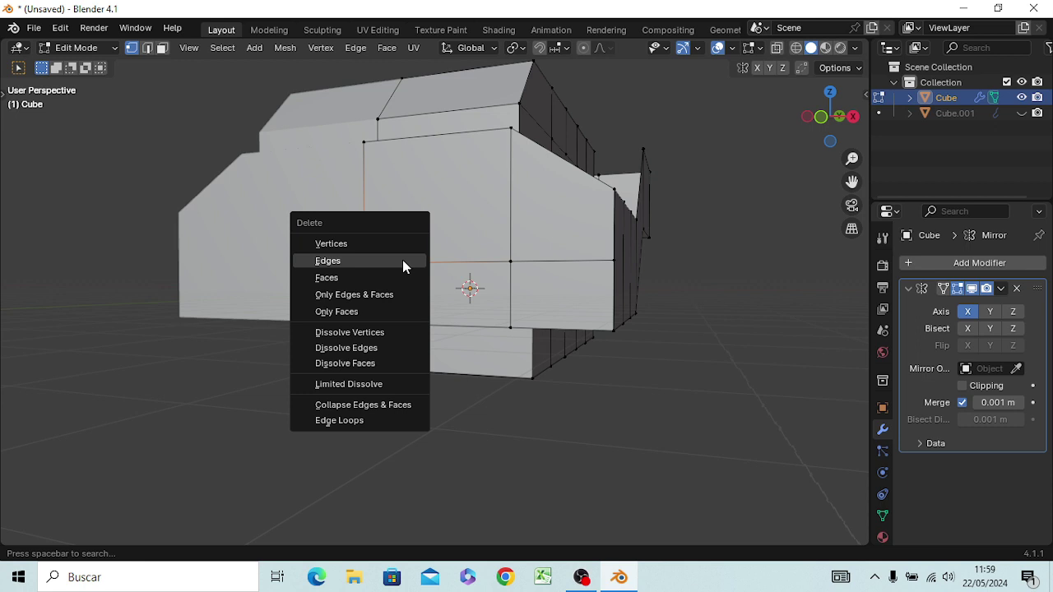
{"action": "left_click", "coordinate": [387, 244]}
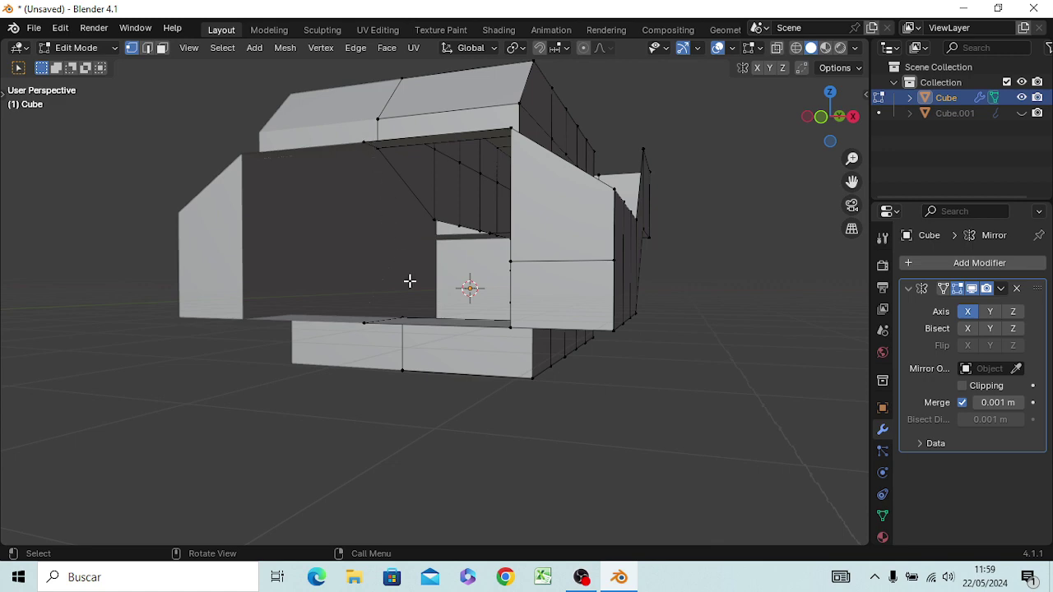
Step: Delete the stray interior vertices and the leftovers along the curved edge
{"action": "middle_click_drag", "start_coordinate": [409, 280], "coordinate": [462, 283]}
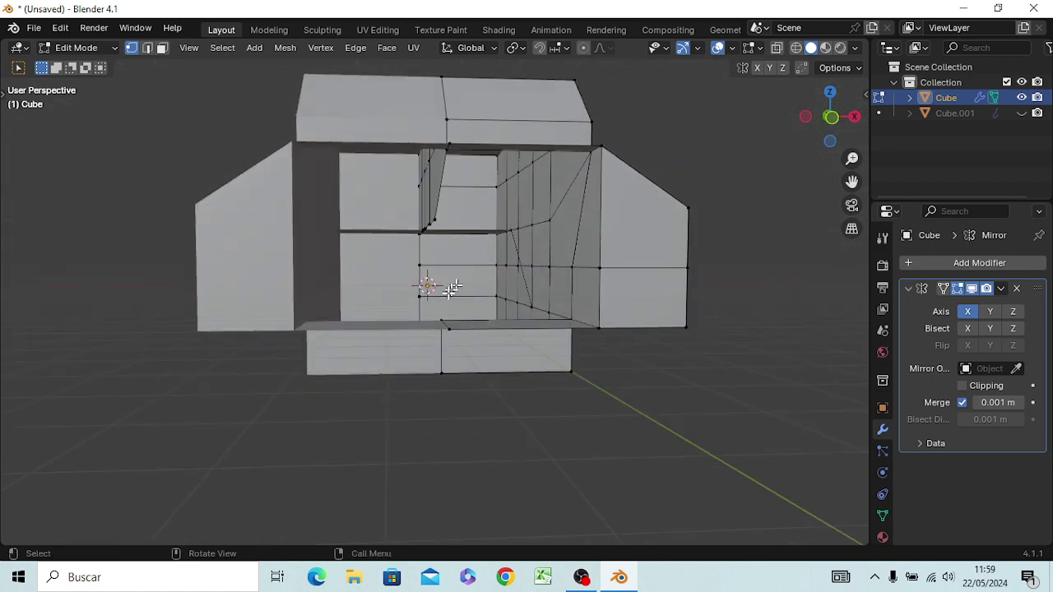
{"action": "mouse_move", "coordinate": [460, 312]}
{"action": "middle_mouse_down"}
{"action": "mouse_move", "coordinate": [437, 298]}
{"action": "mouse_move", "coordinate": [436, 263]}
{"action": "middle_mouse_up"}
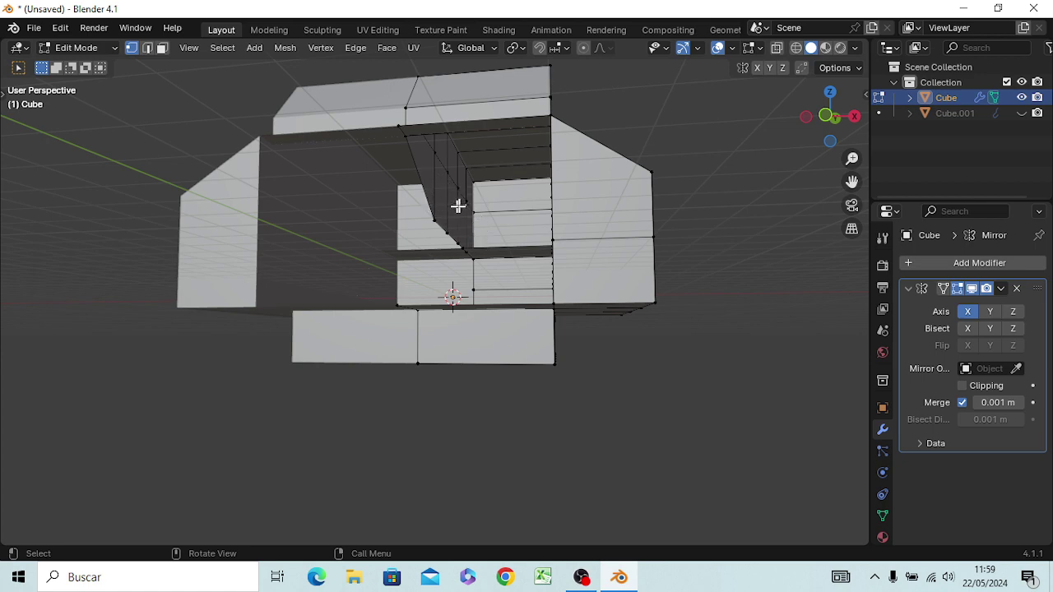
{"action": "mouse_move", "coordinate": [434, 170]}
{"action": "middle_mouse_down"}
{"action": "mouse_move", "coordinate": [389, 259]}
{"action": "mouse_move", "coordinate": [447, 209]}
{"action": "middle_mouse_up"}
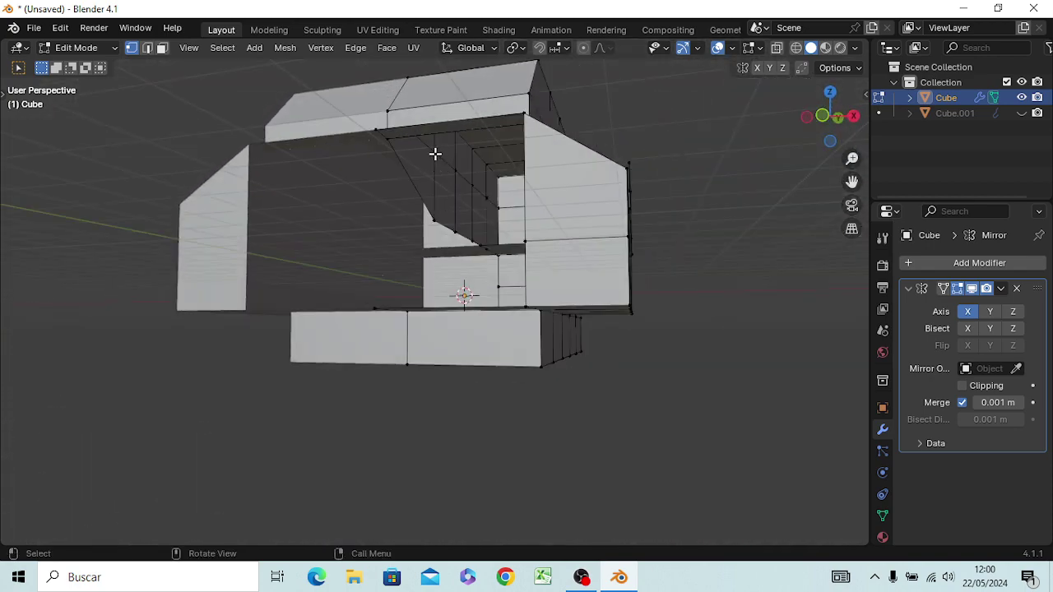
{"action": "left_click", "coordinate": [455, 170], "text": "shift"}
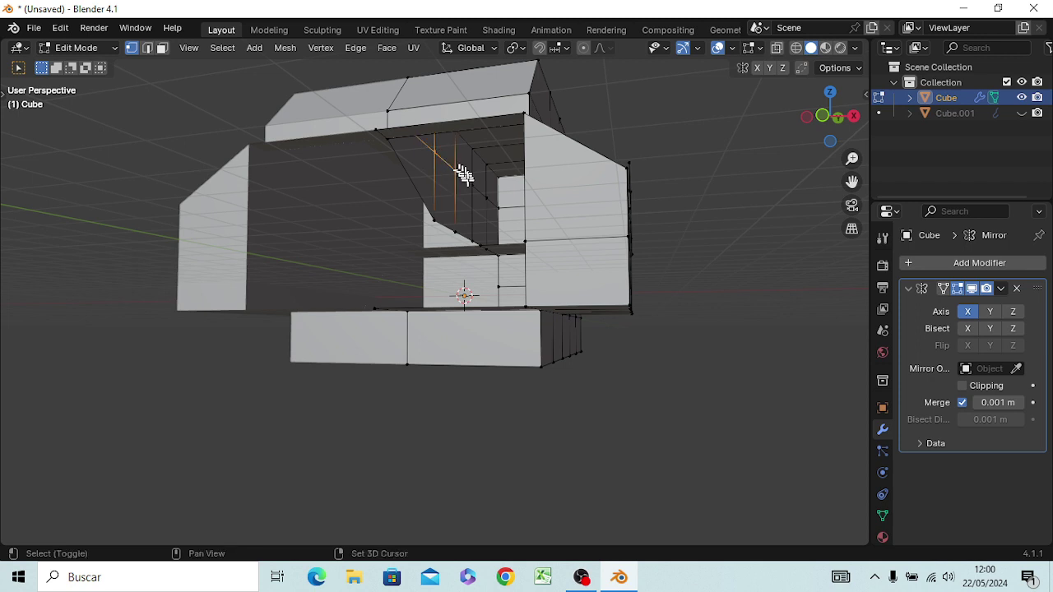
{"action": "left_click", "coordinate": [485, 197], "text": "shift"}
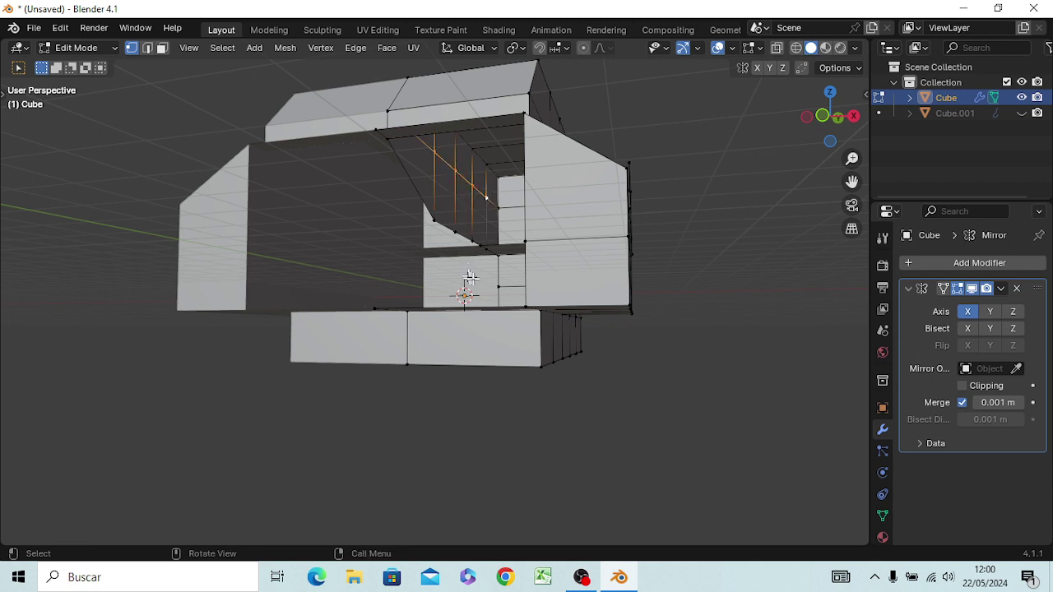
{"action": "key", "text": "x"}
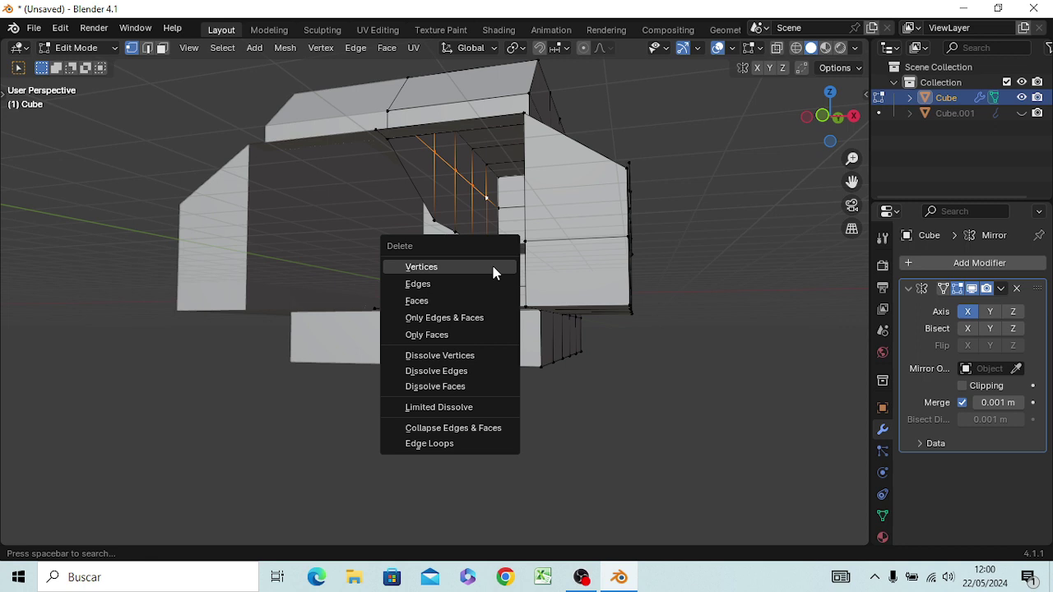
{"action": "left_click", "coordinate": [495, 270]}
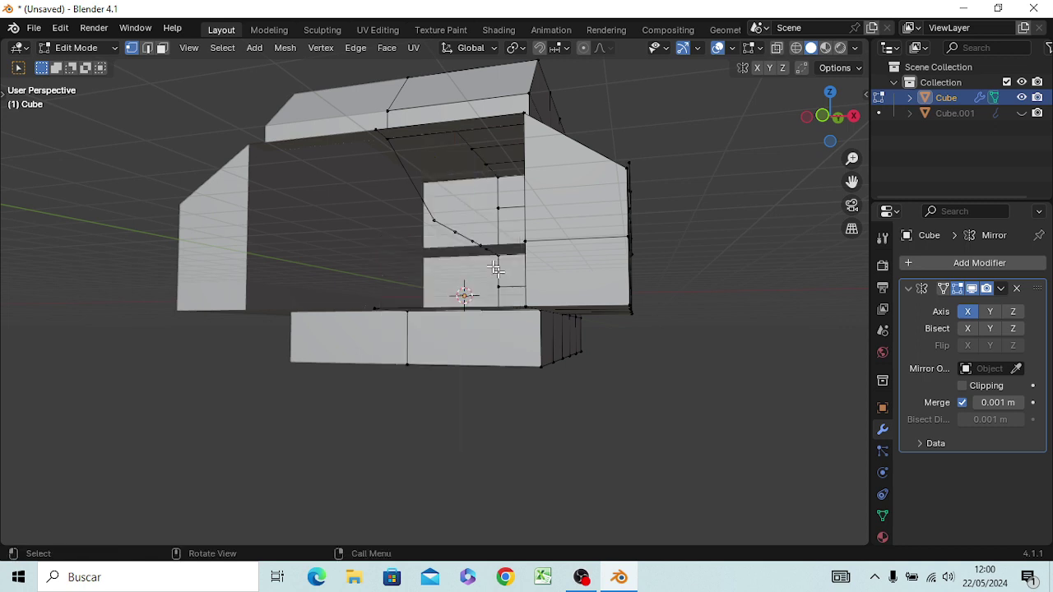
{"action": "left_click", "coordinate": [435, 222]}
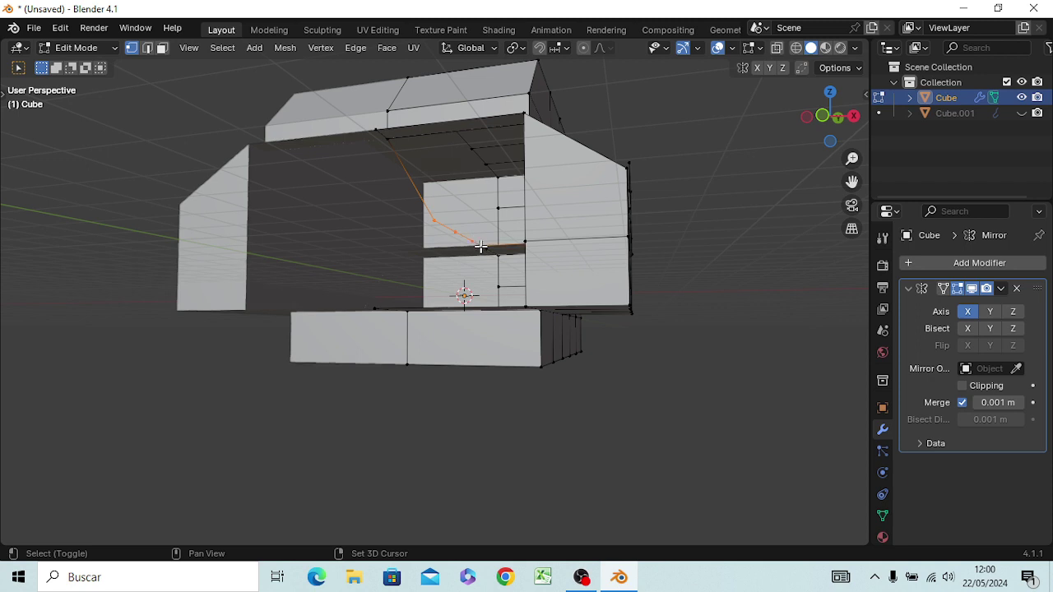
{"action": "key", "text": "x"}
{"action": "left_click", "coordinate": [594, 246]}
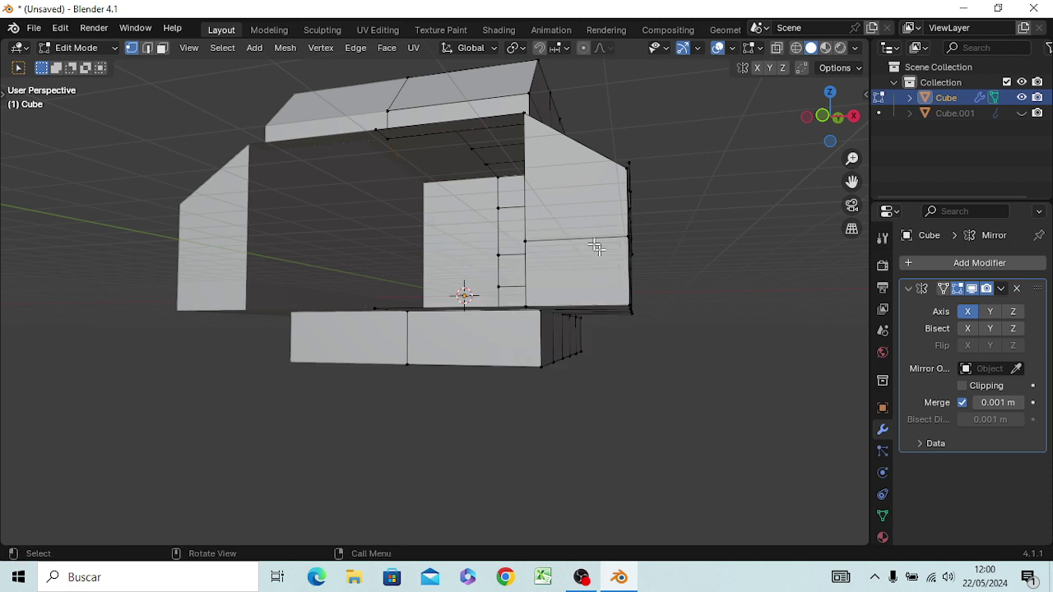
Step: Fill the right opening's four-edge border loop with a new face
{"action": "mouse_move", "coordinate": [597, 246]}
{"action": "middle_mouse_down"}
{"action": "mouse_move", "coordinate": [519, 231]}
{"action": "mouse_move", "coordinate": [489, 253]}
{"action": "mouse_move", "coordinate": [404, 264]}
{"action": "mouse_move", "coordinate": [545, 252]}
{"action": "mouse_move", "coordinate": [517, 181]}
{"action": "mouse_move", "coordinate": [517, 129]}
{"action": "mouse_move", "coordinate": [504, 241]}
{"action": "mouse_move", "coordinate": [529, 241]}
{"action": "middle_mouse_up"}
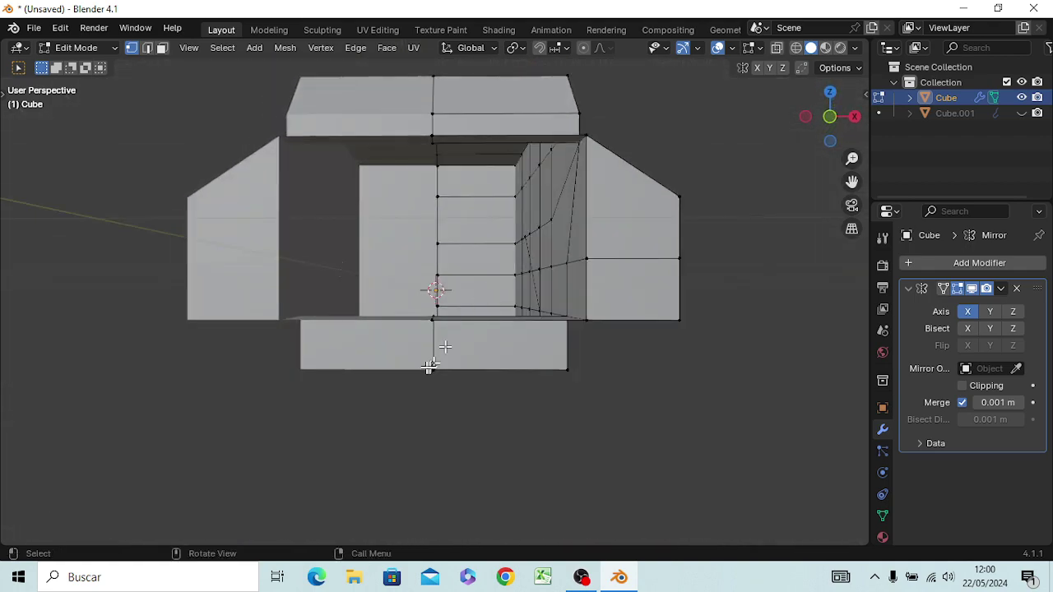
{"action": "left_click", "coordinate": [432, 326], "text": "shift"}
{"action": "left_click", "coordinate": [587, 322], "text": "shift"}
{"action": "left_click", "coordinate": [576, 138], "text": "shift"}
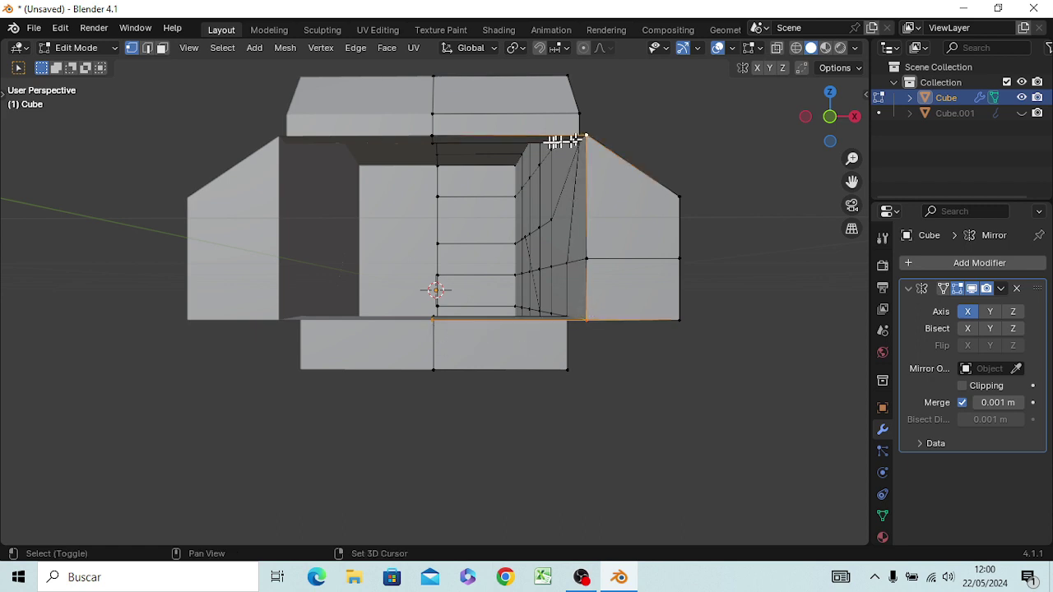
{"action": "left_click", "coordinate": [434, 136], "text": "shift"}
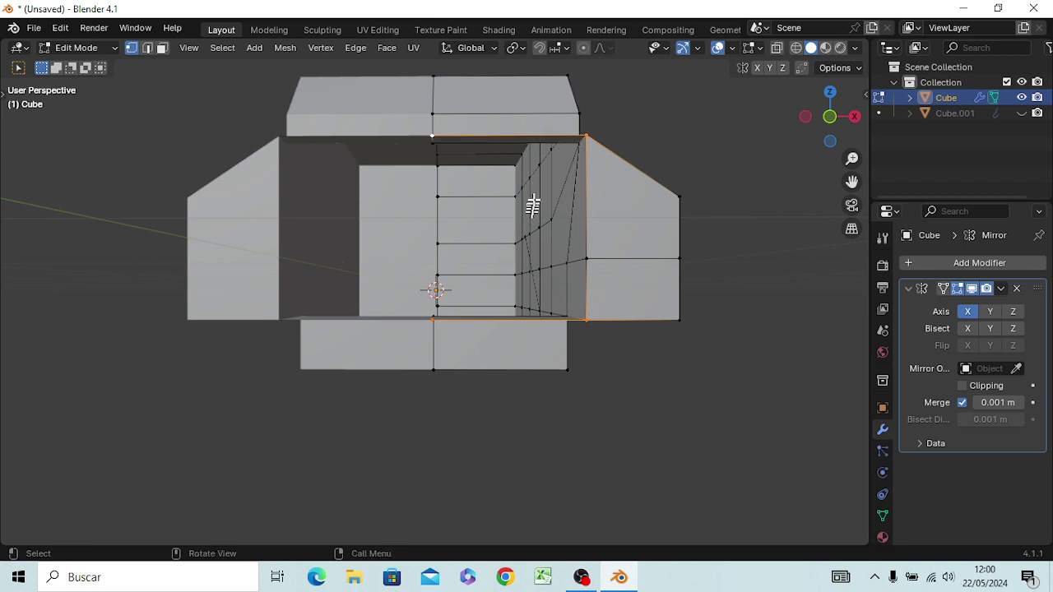
{"action": "key", "text": "f"}
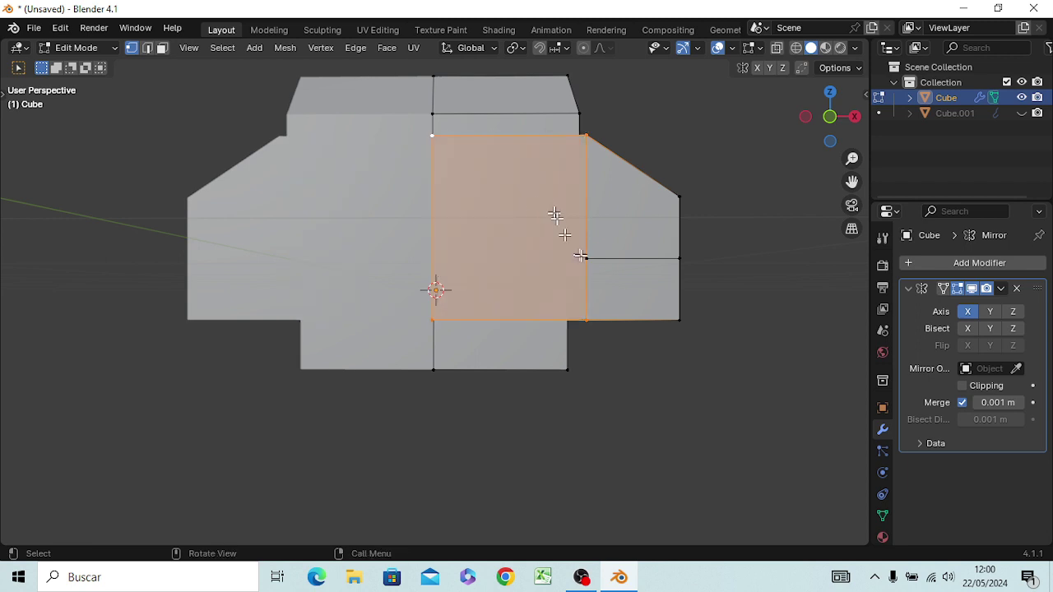
Step: Delete some of the new side panel's vertices
{"action": "mouse_move", "coordinate": [576, 251]}
{"action": "middle_mouse_down"}
{"action": "mouse_move", "coordinate": [528, 270]}
{"action": "mouse_move", "coordinate": [482, 244]}
{"action": "mouse_move", "coordinate": [469, 252]}
{"action": "mouse_move", "coordinate": [482, 258]}
{"action": "mouse_move", "coordinate": [470, 275]}
{"action": "mouse_move", "coordinate": [498, 282]}
{"action": "mouse_move", "coordinate": [529, 263]}
{"action": "middle_mouse_up"}
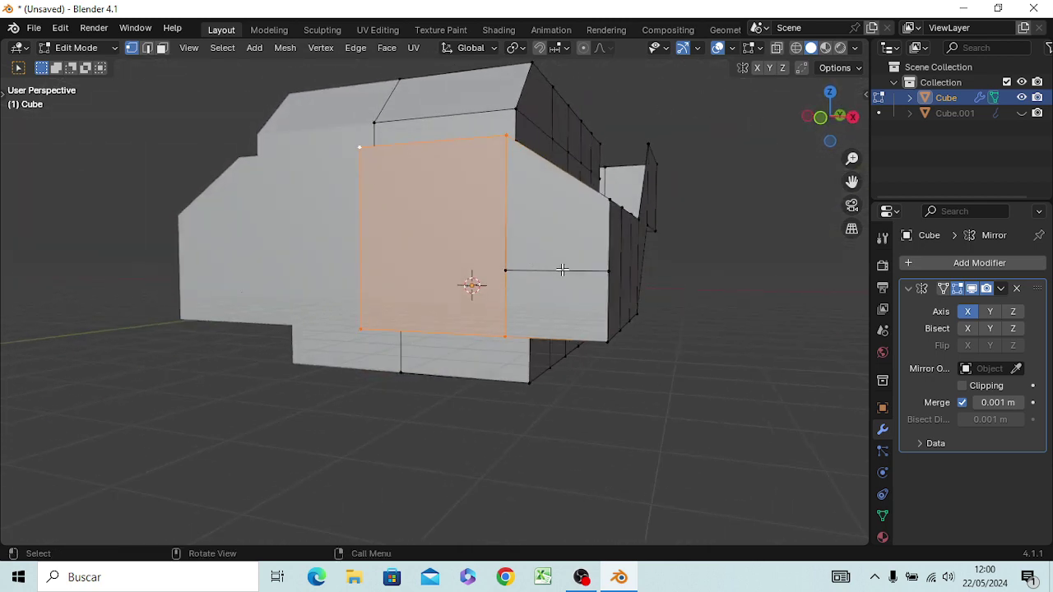
{"action": "left_click", "coordinate": [505, 270]}
{"action": "key", "text": "x"}
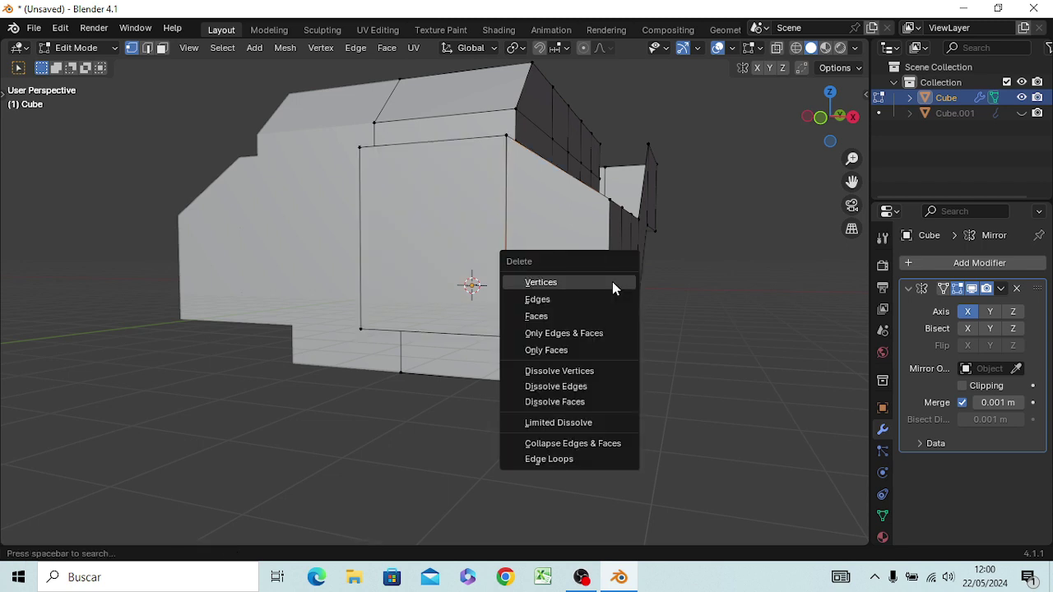
{"action": "left_click", "coordinate": [612, 282]}
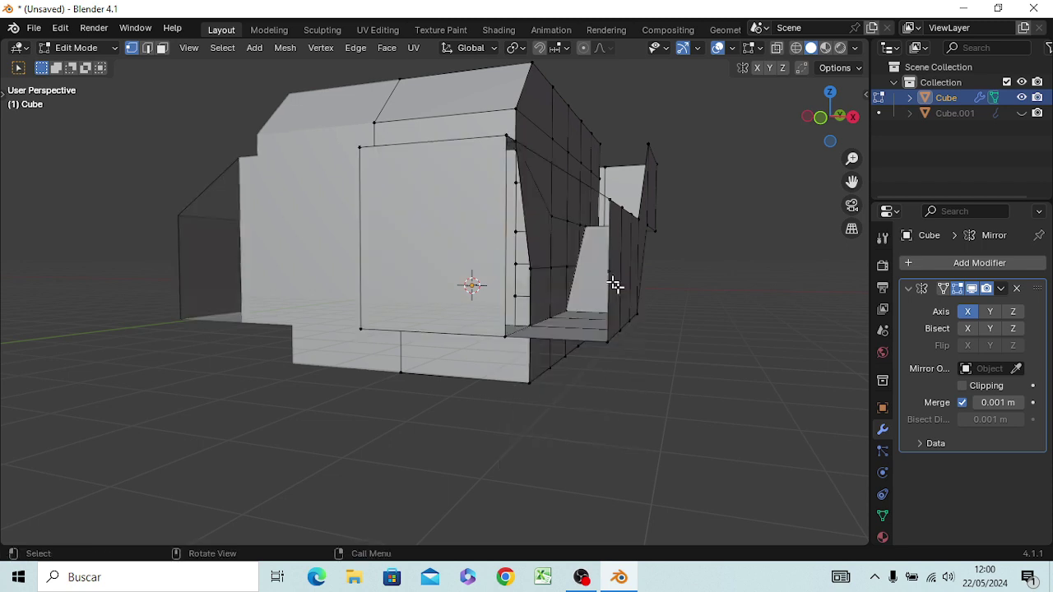
Step: Select vertices on the side panel and remove the cube's Mirror modifier
{"action": "middle_click_drag", "start_coordinate": [612, 263], "coordinate": [623, 255]}
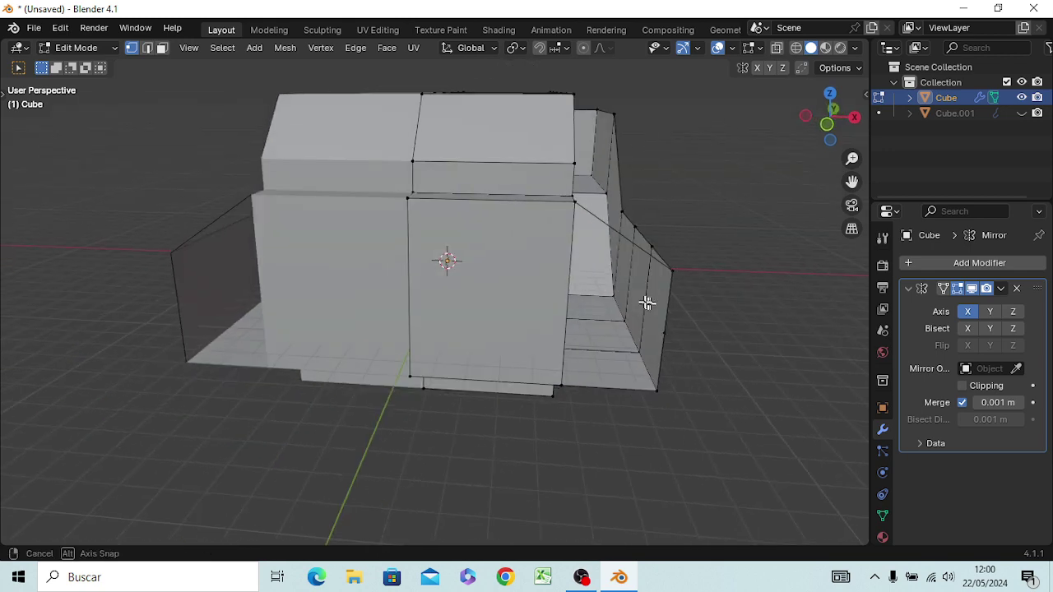
{"action": "left_click", "coordinate": [569, 192], "text": "shift"}
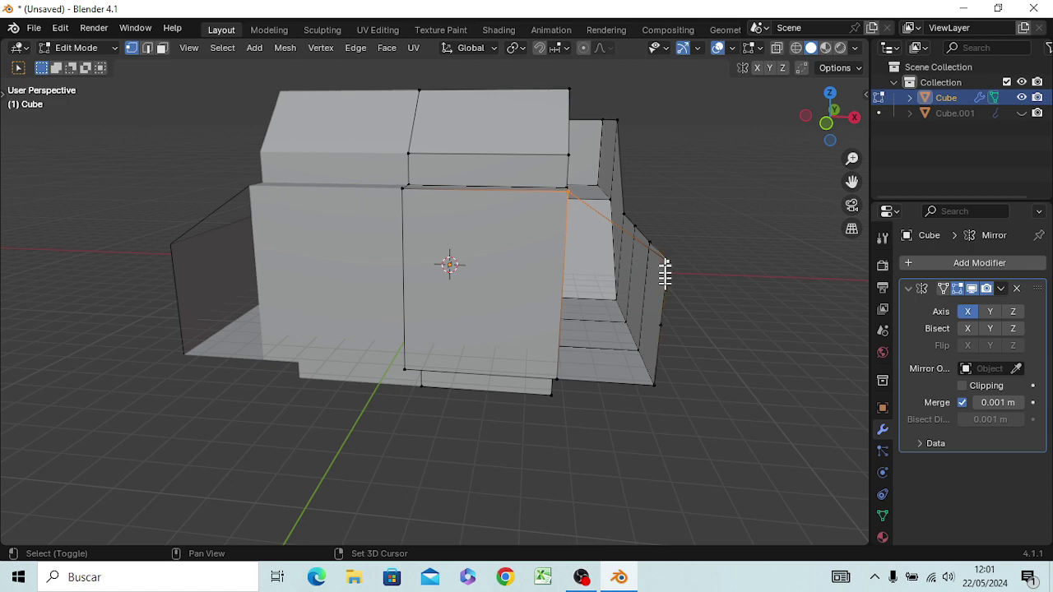
{"action": "mouse_move", "coordinate": [664, 329]}
{"action": "middle_mouse_down"}
{"action": "mouse_move", "coordinate": [636, 334]}
{"action": "mouse_move", "coordinate": [627, 320]}
{"action": "middle_mouse_up"}
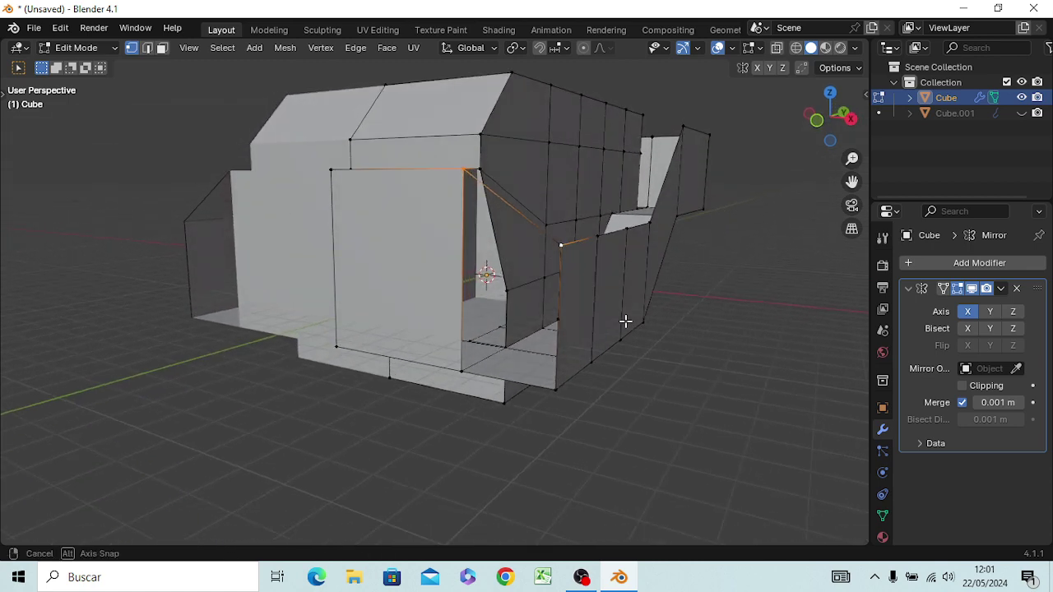
{"action": "left_click", "coordinate": [559, 320]}
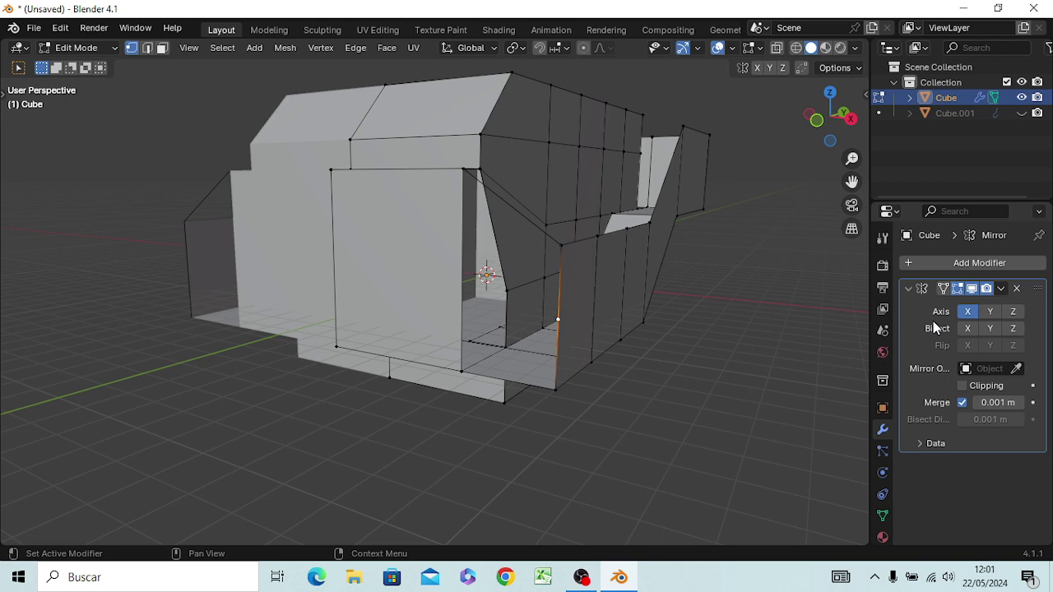
{"action": "key", "text": "Delete"}
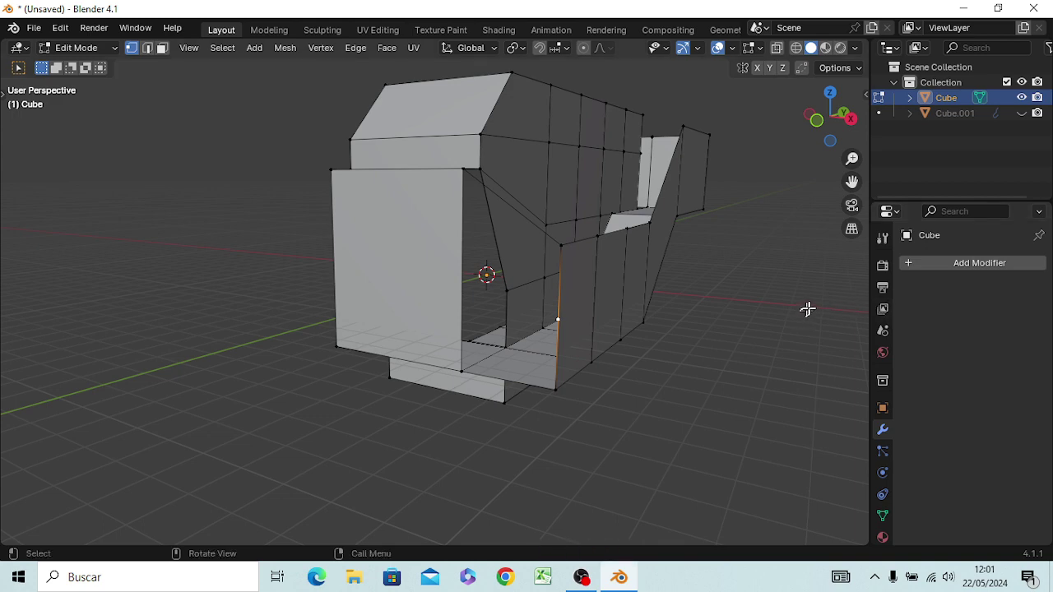
Step: Undo back to the filled mesh and add a Mirror modifier on the X axis
{"action": "key", "text": "ctrl+z"}
{"action": "key", "text": "ctrl+z"}
{"action": "key", "text": "ctrl+shift+z"}
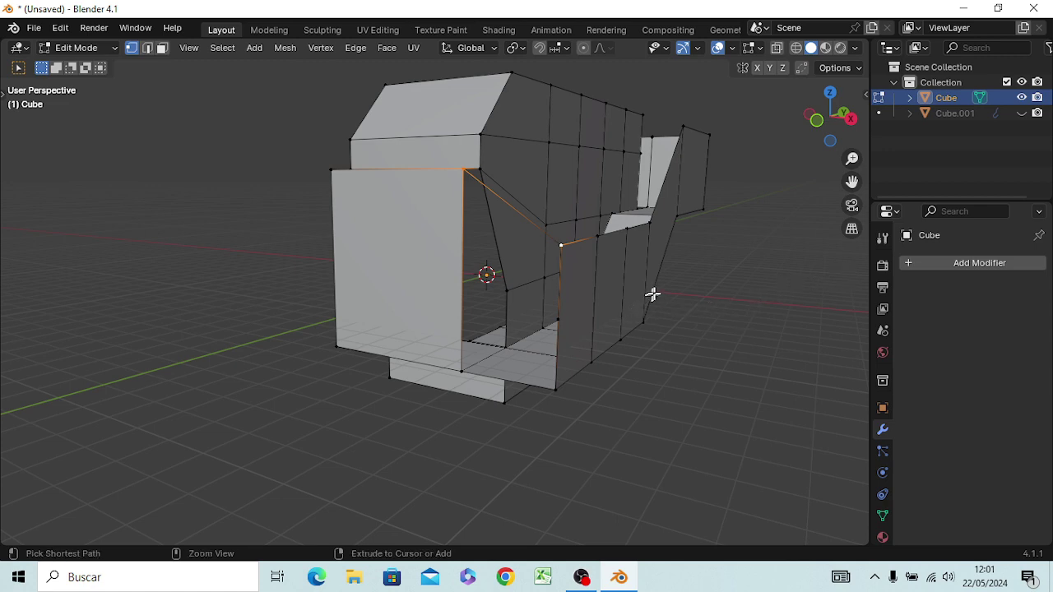
{"action": "key", "text": "ctrl+z"}
{"action": "key", "text": "ctrl+z"}
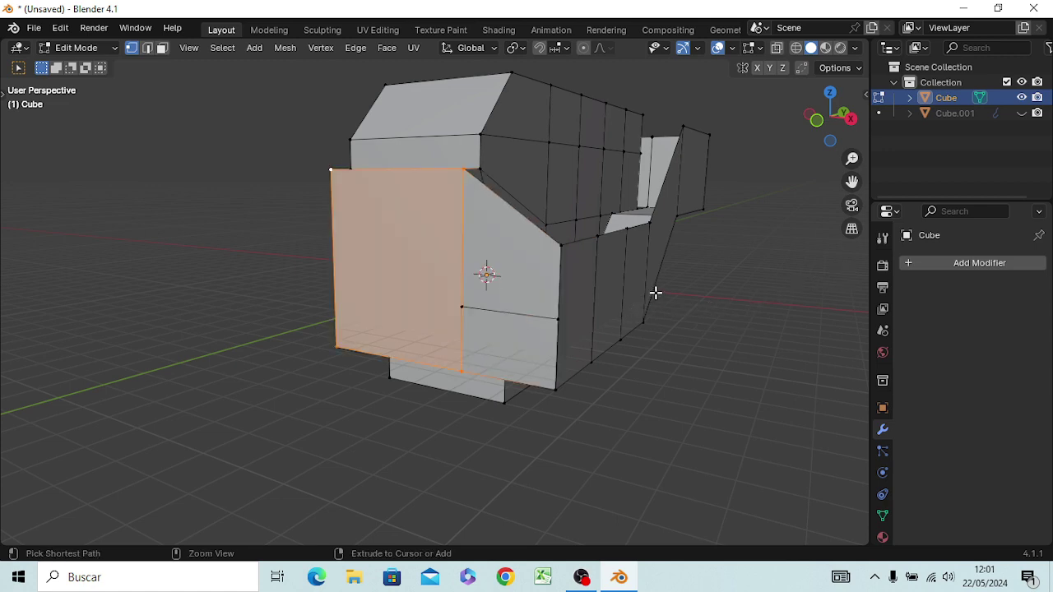
{"action": "left_click", "coordinate": [927, 264]}
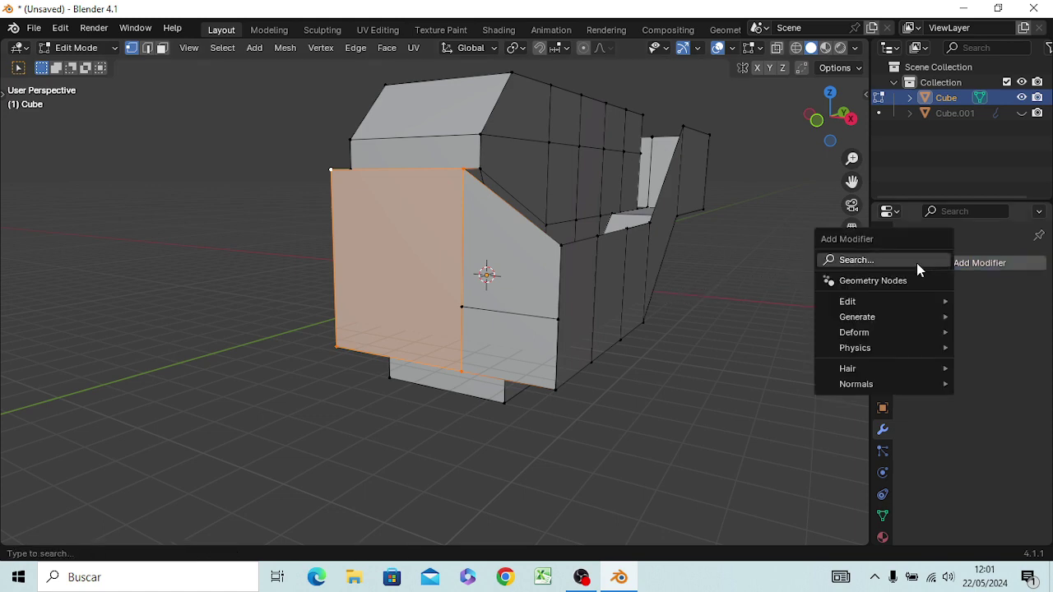
{"action": "left_click", "coordinate": [861, 270]}
{"action": "left_click", "coordinate": [817, 293]}
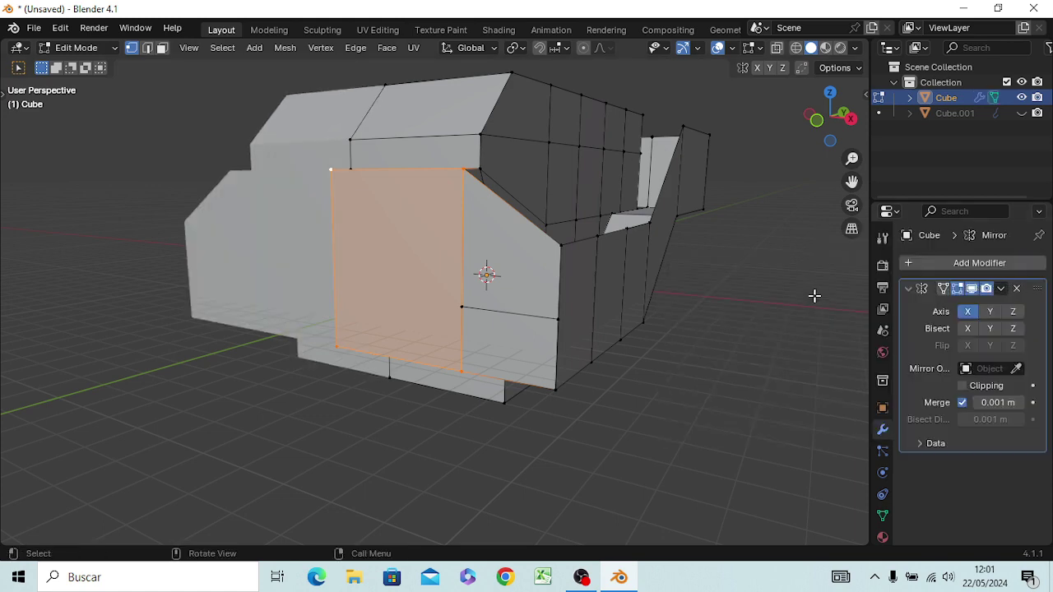
{"action": "left_click", "coordinate": [777, 340]}
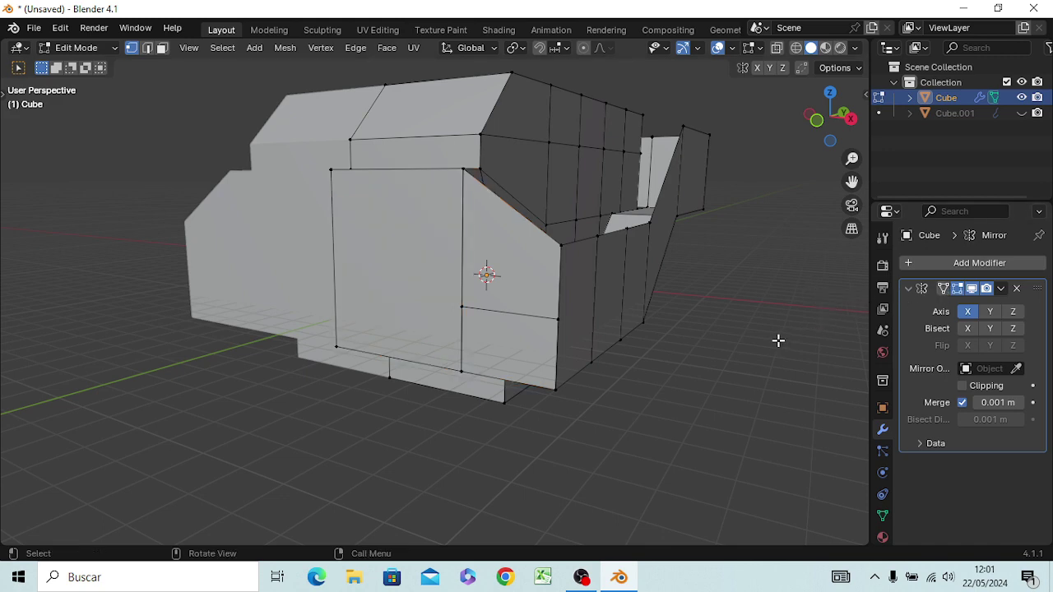
Step: Delete the two stray vertices on the cube's side
{"action": "left_click", "coordinate": [462, 307]}
{"action": "key", "text": "x"}
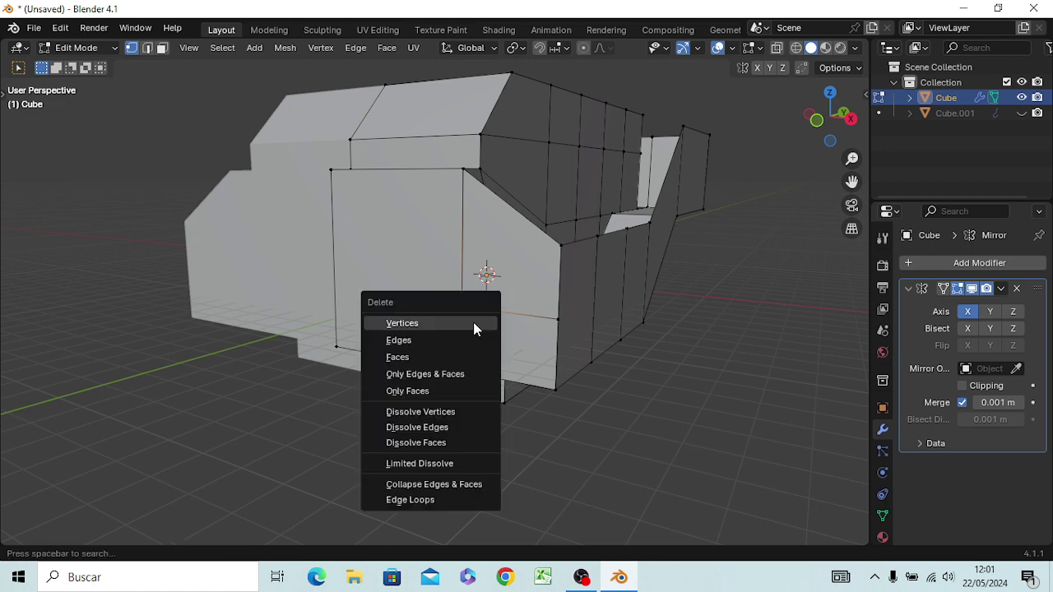
{"action": "left_click", "coordinate": [473, 324]}
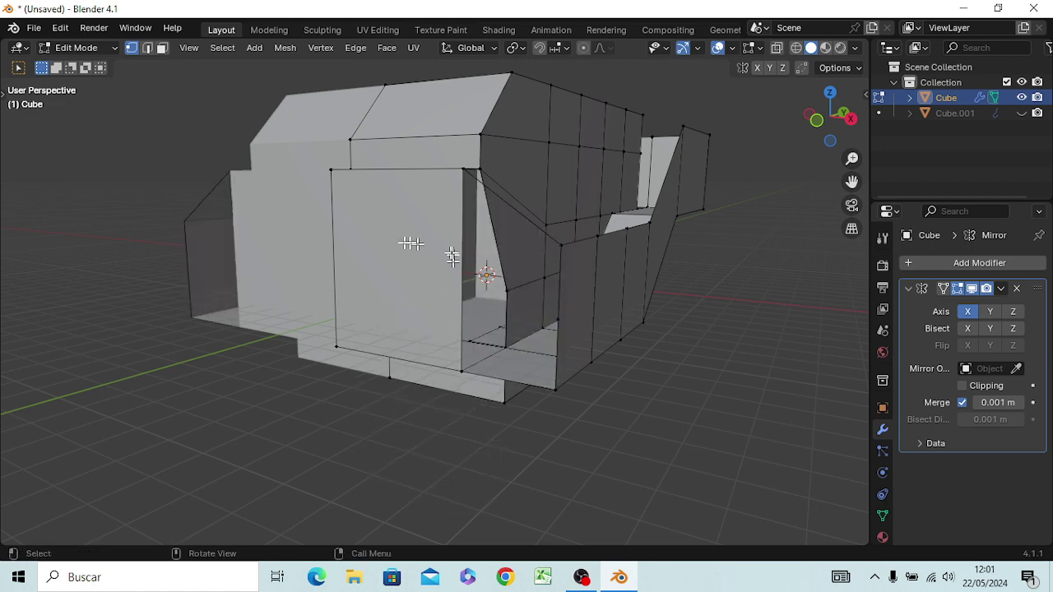
{"action": "key", "text": "k"}
{"action": "left_click", "coordinate": [558, 320]}
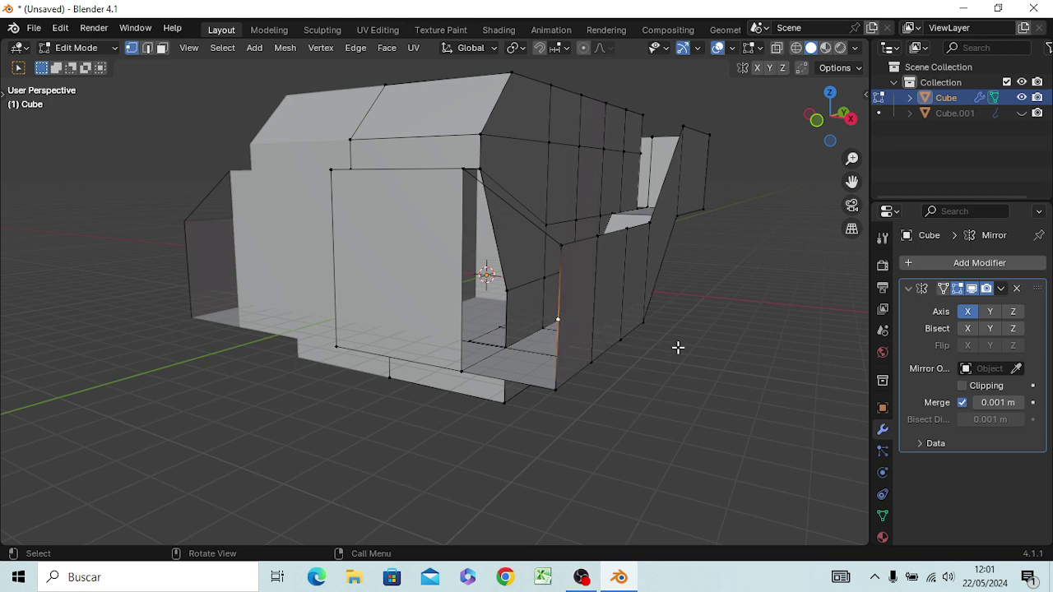
{"action": "key", "text": "x"}
{"action": "left_click", "coordinate": [678, 350]}
Step: Select the top, upper-right and bottom-right corner vertices of the side gap
{"action": "mouse_move", "coordinate": [414, 340]}
{"action": "middle_mouse_down"}
{"action": "mouse_move", "coordinate": [532, 357]}
{"action": "mouse_move", "coordinate": [458, 315]}
{"action": "middle_mouse_up"}
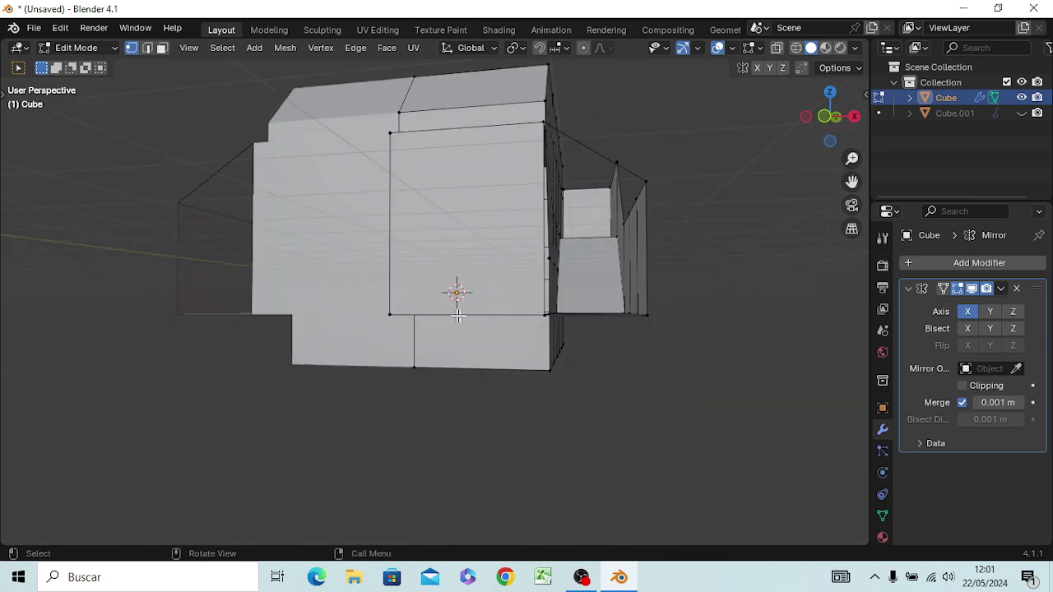
{"action": "left_click", "coordinate": [541, 121]}
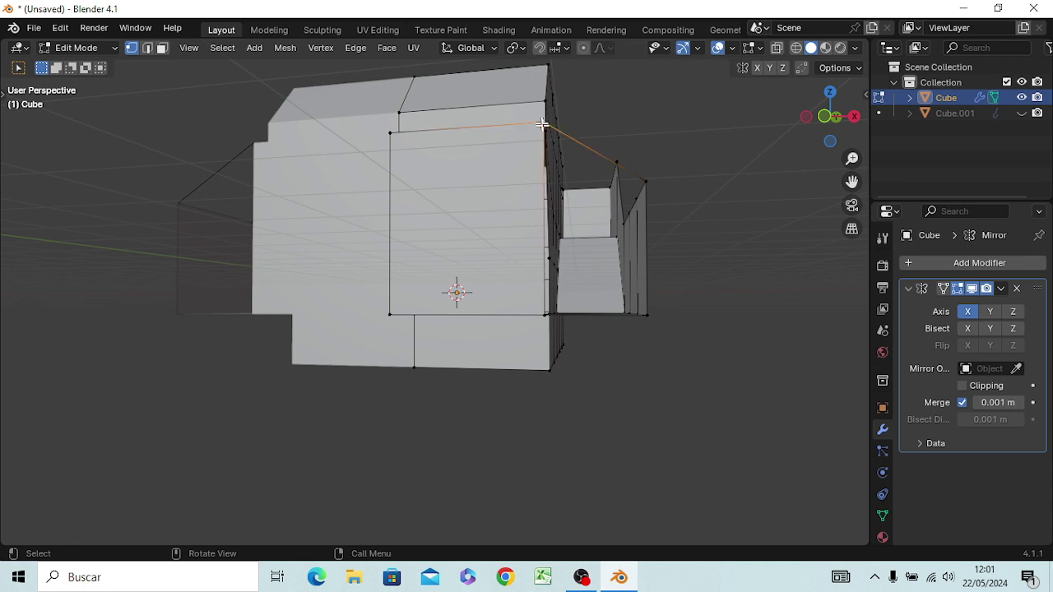
{"action": "left_click", "coordinate": [647, 179], "text": "shift"}
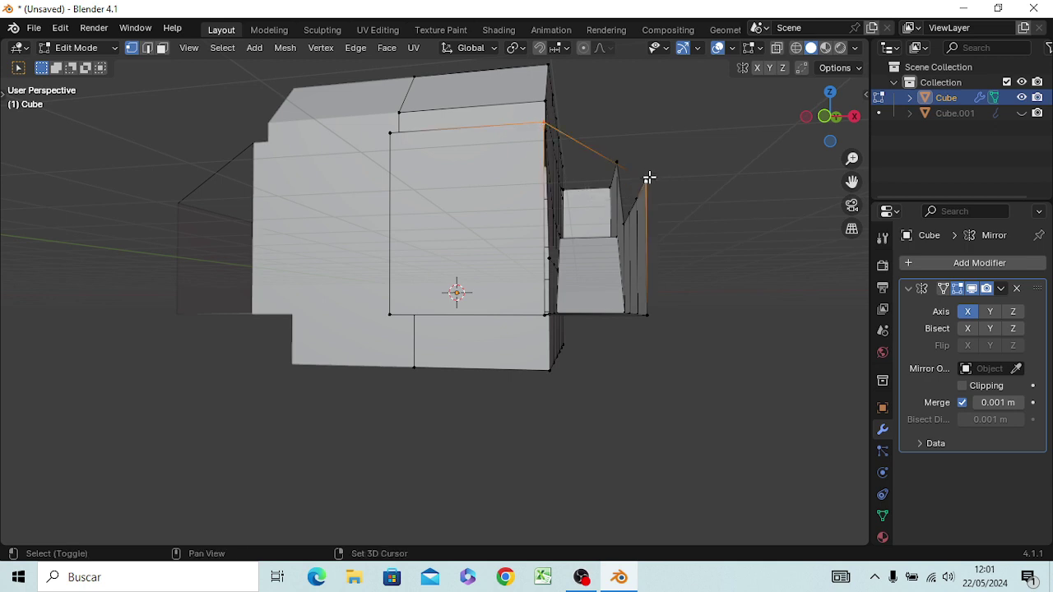
{"action": "left_click", "coordinate": [646, 318], "text": "shift"}
Step: Add the gap's last corner and fill the side gap with a new face
{"action": "left_click", "coordinate": [543, 314], "text": "shift"}
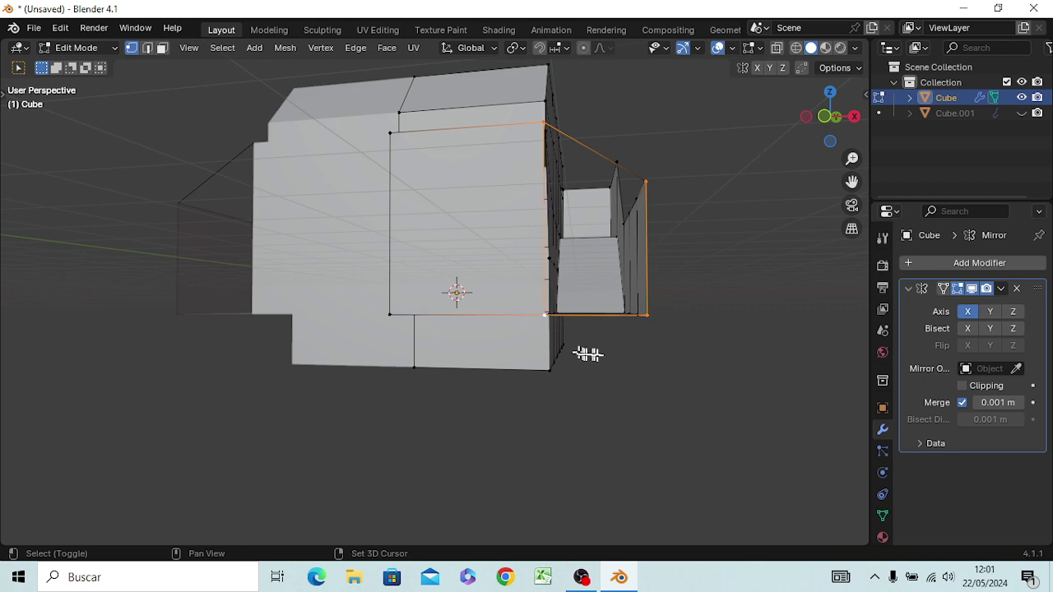
{"action": "key", "text": "f"}
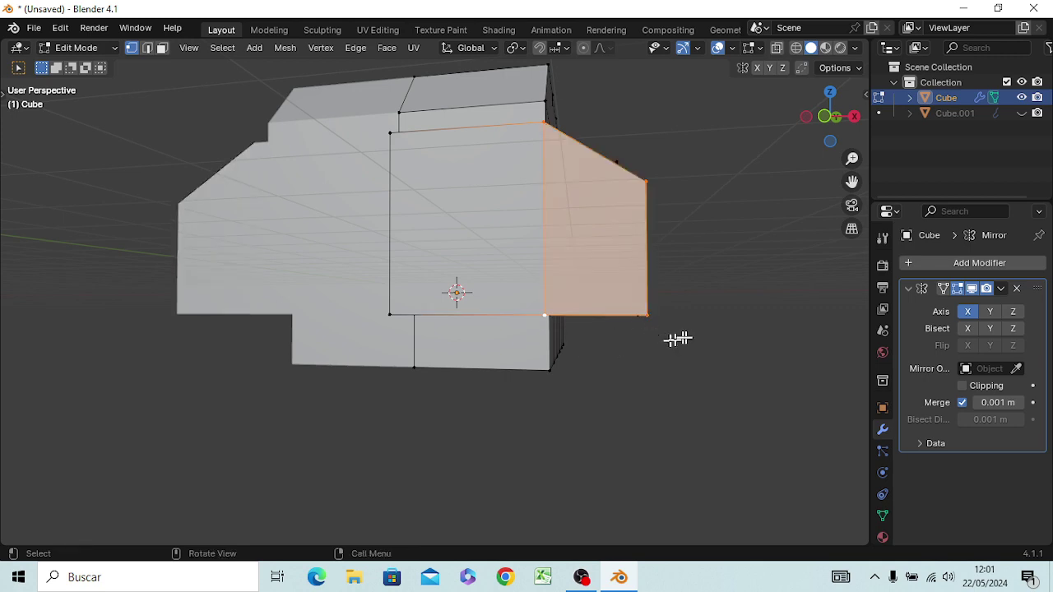
{"action": "mouse_move", "coordinate": [677, 338]}
{"action": "middle_mouse_down"}
{"action": "mouse_move", "coordinate": [690, 339]}
{"action": "mouse_move", "coordinate": [601, 370]}
{"action": "mouse_move", "coordinate": [658, 369]}
{"action": "mouse_move", "coordinate": [546, 458]}
{"action": "mouse_move", "coordinate": [543, 419]}
{"action": "middle_mouse_up"}
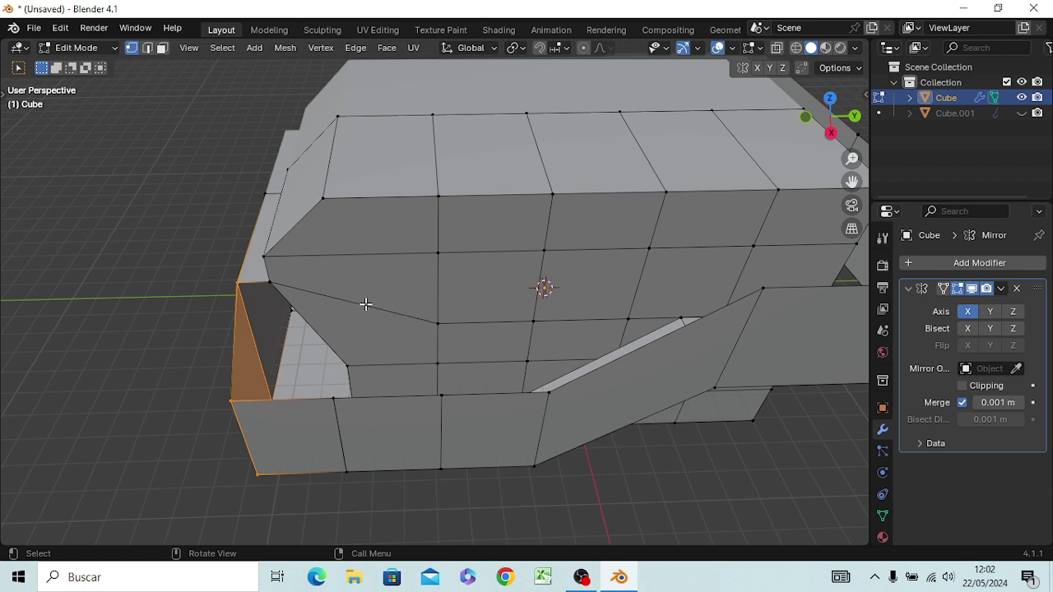
Step: Delete the slanted edge on the front panel, leaving a hole
{"action": "key", "text": "alt+a"}
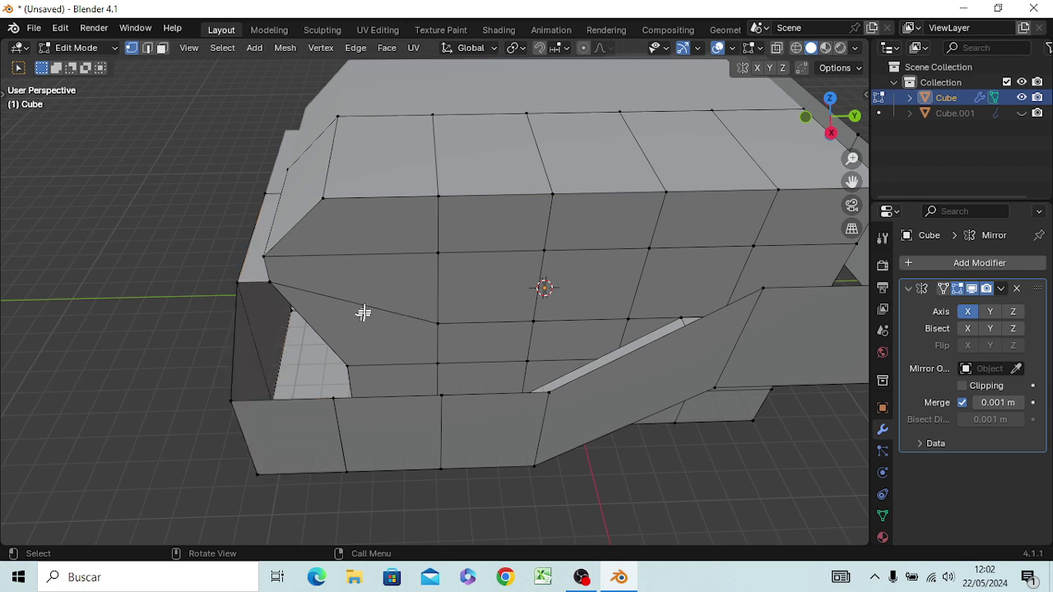
{"action": "key", "text": "2"}
{"action": "left_click", "coordinate": [366, 307]}
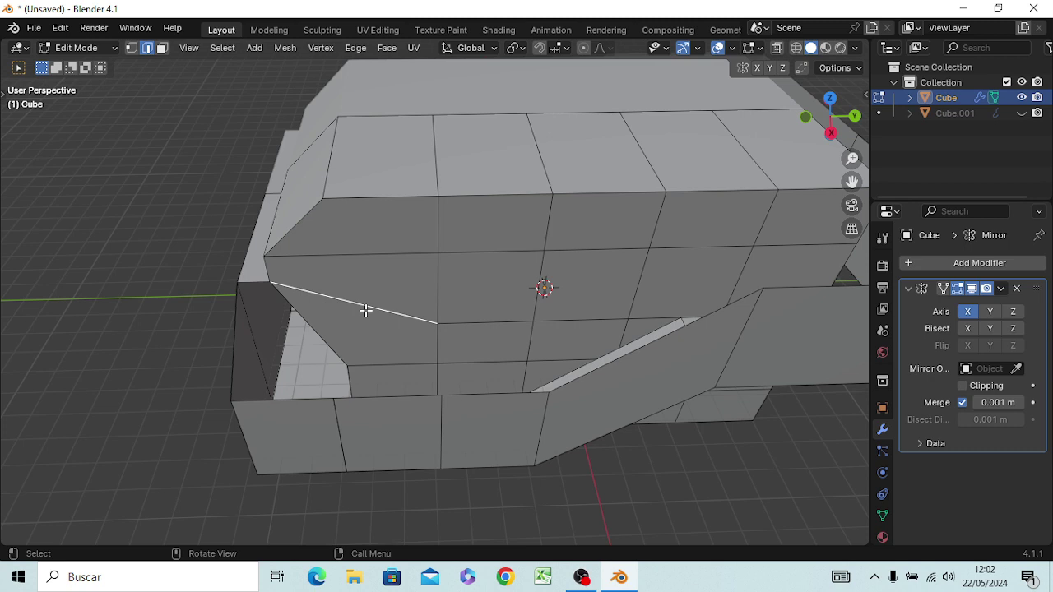
{"action": "key", "text": "x"}
{"action": "left_click", "coordinate": [434, 299]}
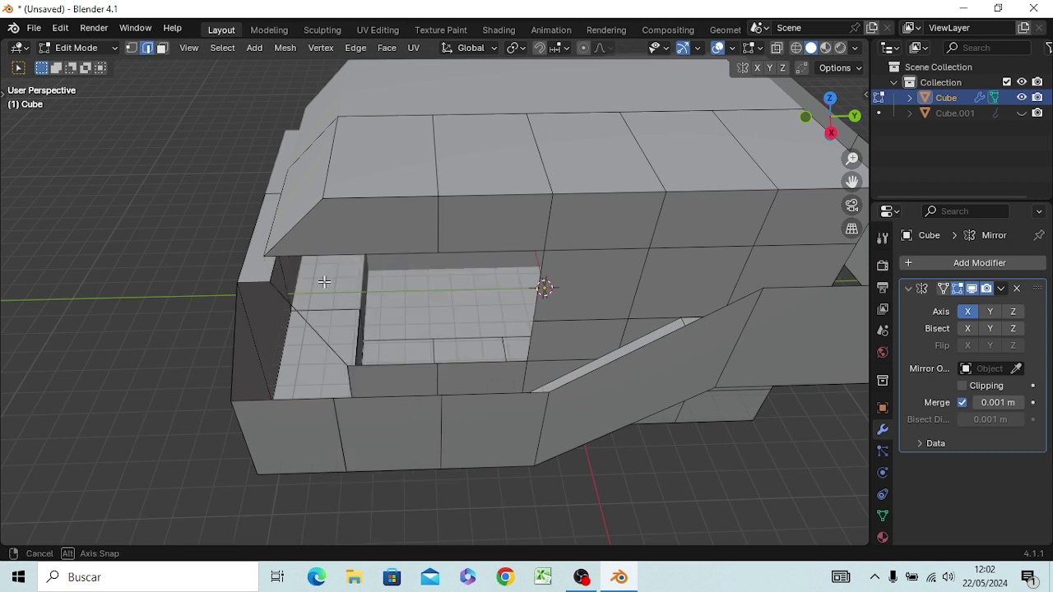
Step: Select the border vertices all around the new front hole
{"action": "middle_click_drag", "start_coordinate": [333, 275], "coordinate": [317, 240]}
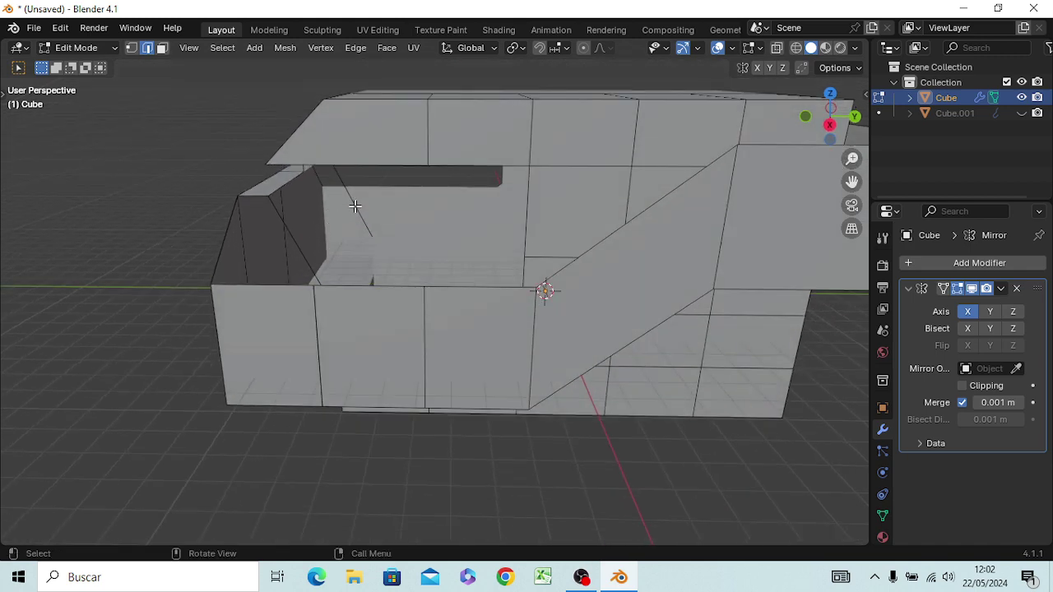
{"action": "key", "text": "1"}
{"action": "left_click", "coordinate": [264, 166]}
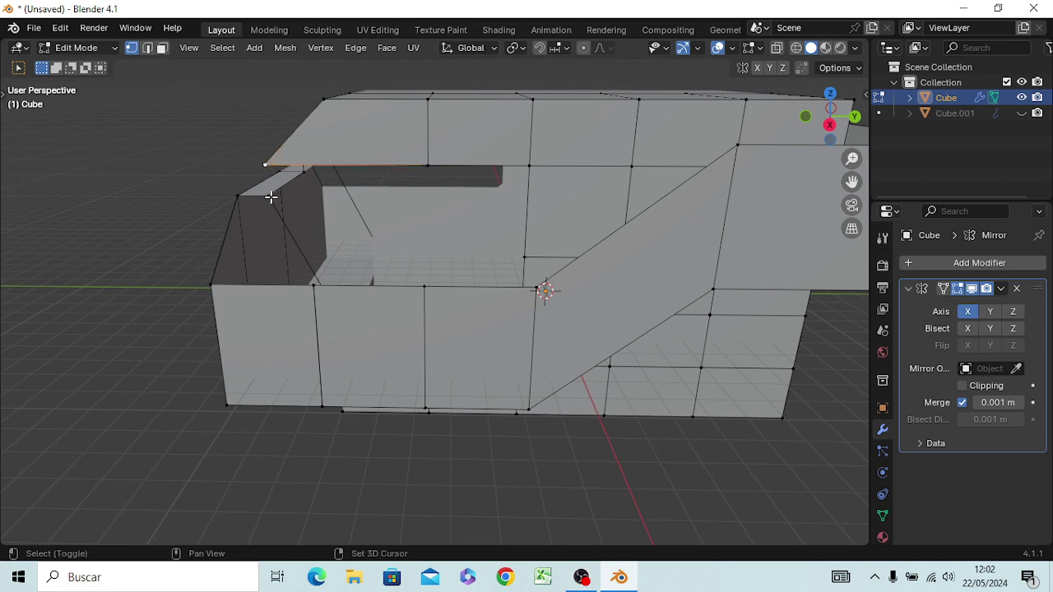
{"action": "left_click", "coordinate": [271, 197], "text": "shift"}
{"action": "middle_click_drag", "start_coordinate": [296, 228], "coordinate": [338, 313]}
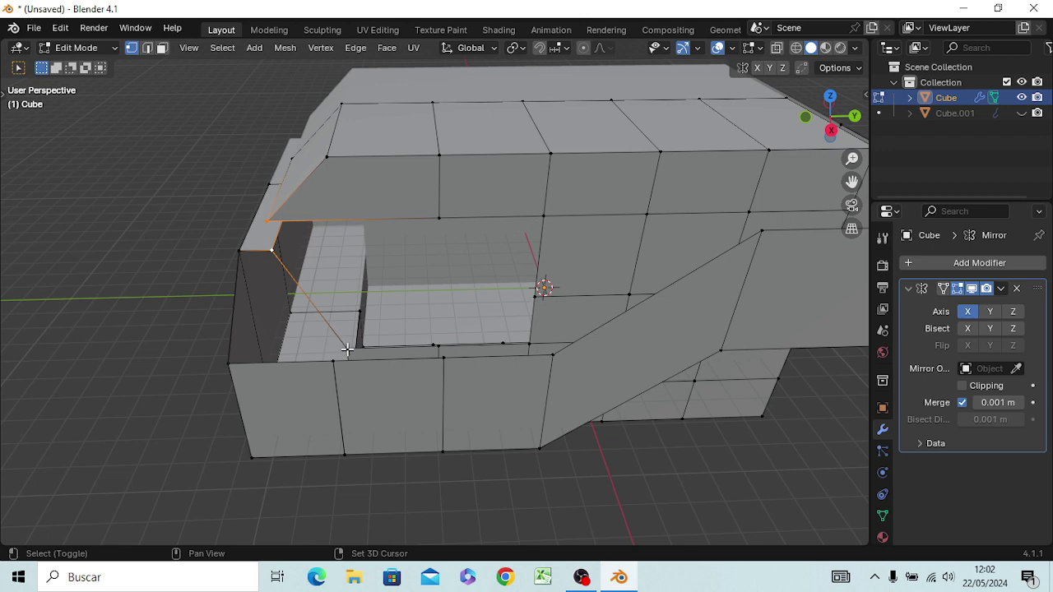
{"action": "left_click", "coordinate": [346, 349], "text": "shift"}
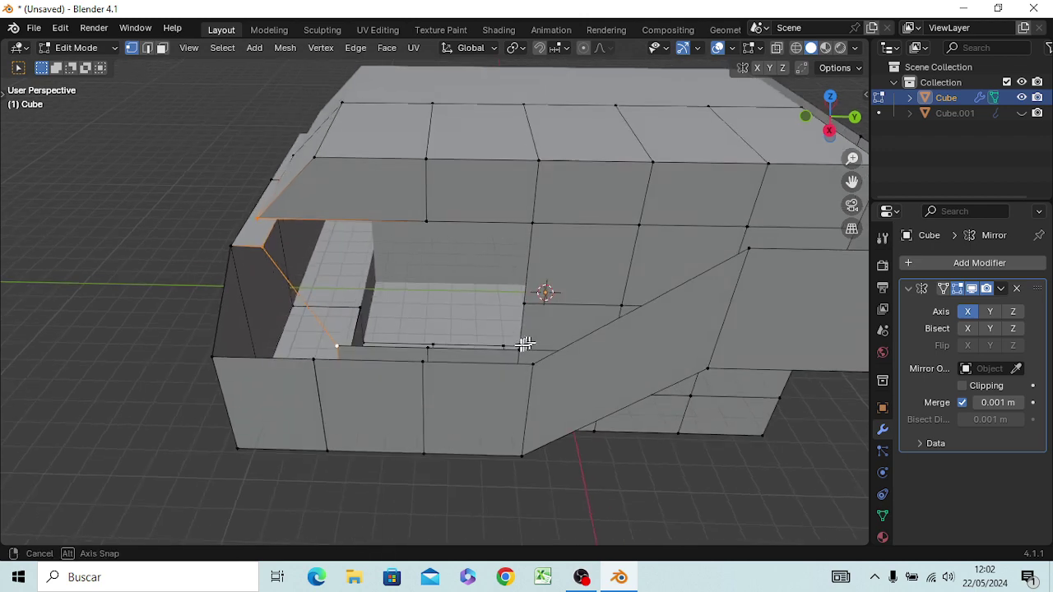
{"action": "middle_click_drag", "start_coordinate": [528, 347], "coordinate": [507, 357]}
{"action": "left_click", "coordinate": [508, 357], "text": "shift"}
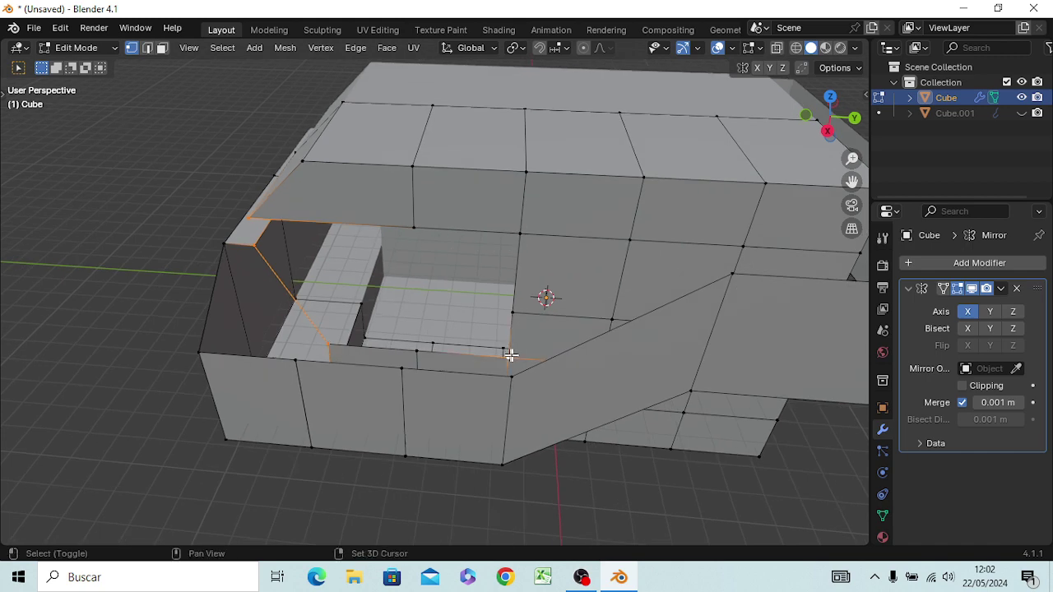
{"action": "left_click", "coordinate": [519, 235], "text": "shift"}
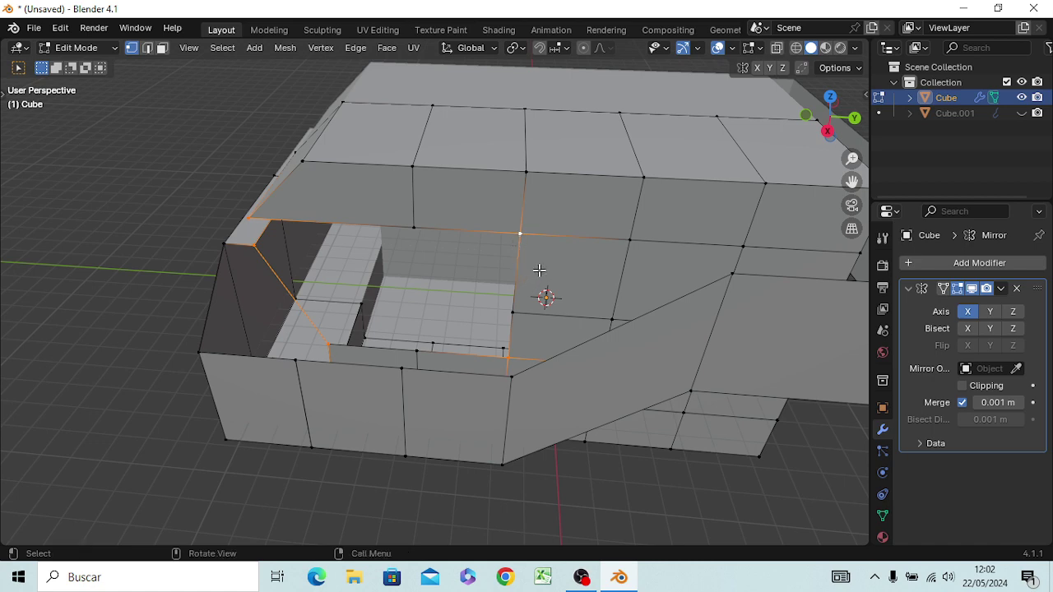
Step: Fill the front hole with a face, then delete the short edge beneath the sloped face
{"action": "key", "text": "f"}
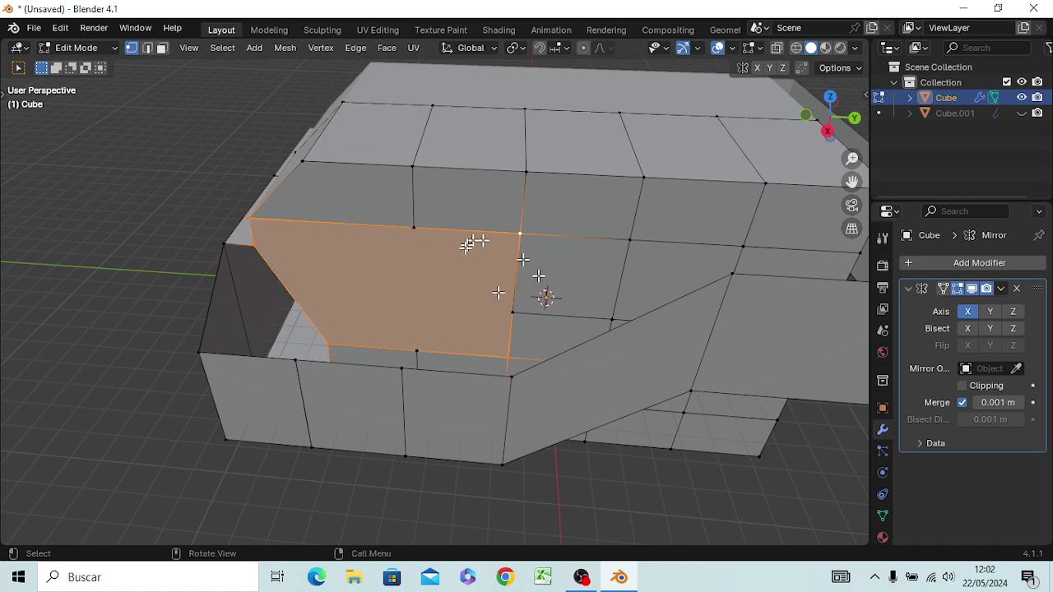
{"action": "mouse_move", "coordinate": [444, 304]}
{"action": "middle_mouse_down"}
{"action": "mouse_move", "coordinate": [465, 231]}
{"action": "mouse_move", "coordinate": [564, 301]}
{"action": "mouse_move", "coordinate": [586, 286]}
{"action": "mouse_move", "coordinate": [535, 305]}
{"action": "mouse_move", "coordinate": [489, 299]}
{"action": "mouse_move", "coordinate": [462, 333]}
{"action": "middle_mouse_up"}
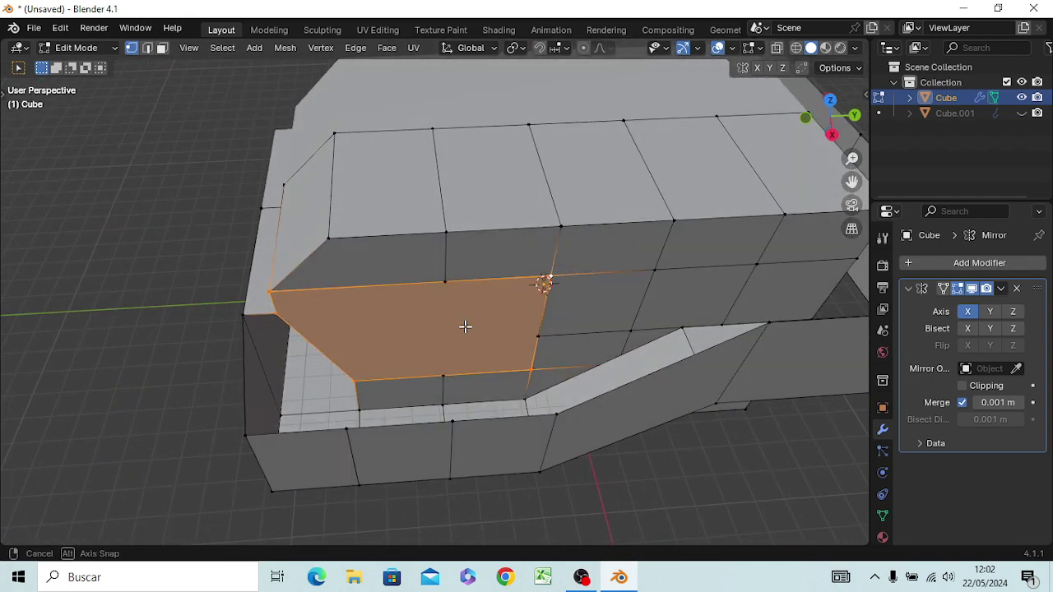
{"action": "left_click", "coordinate": [441, 390]}
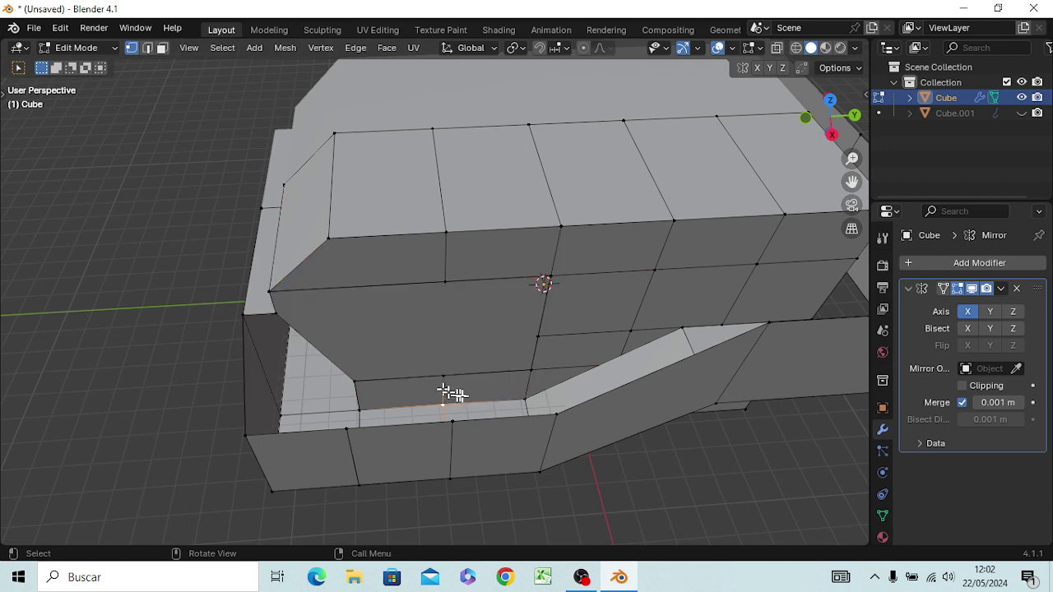
{"action": "middle_click_drag", "start_coordinate": [507, 379], "coordinate": [518, 407]}
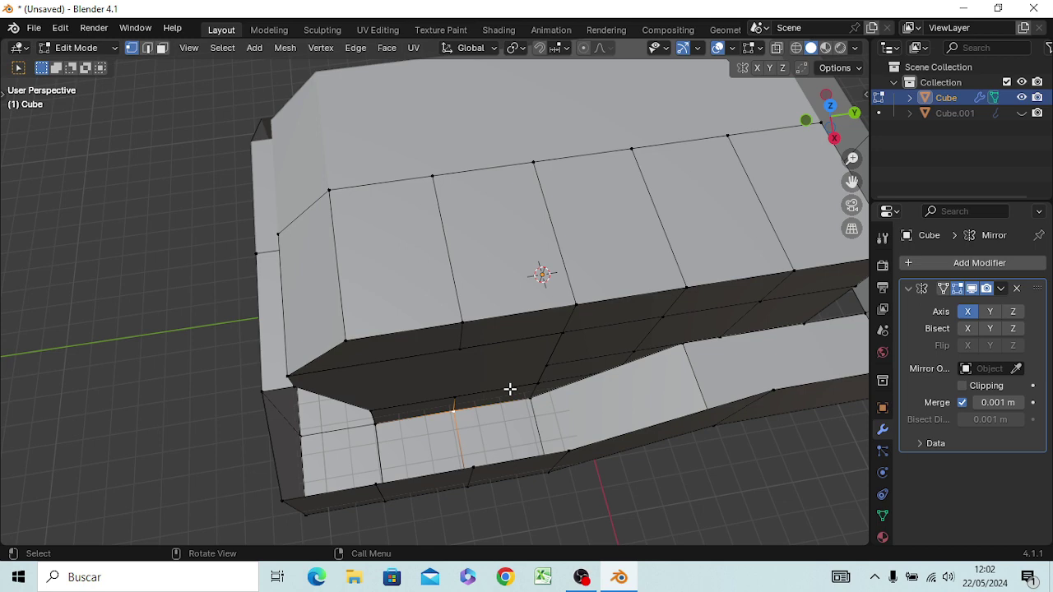
{"action": "key", "text": "x"}
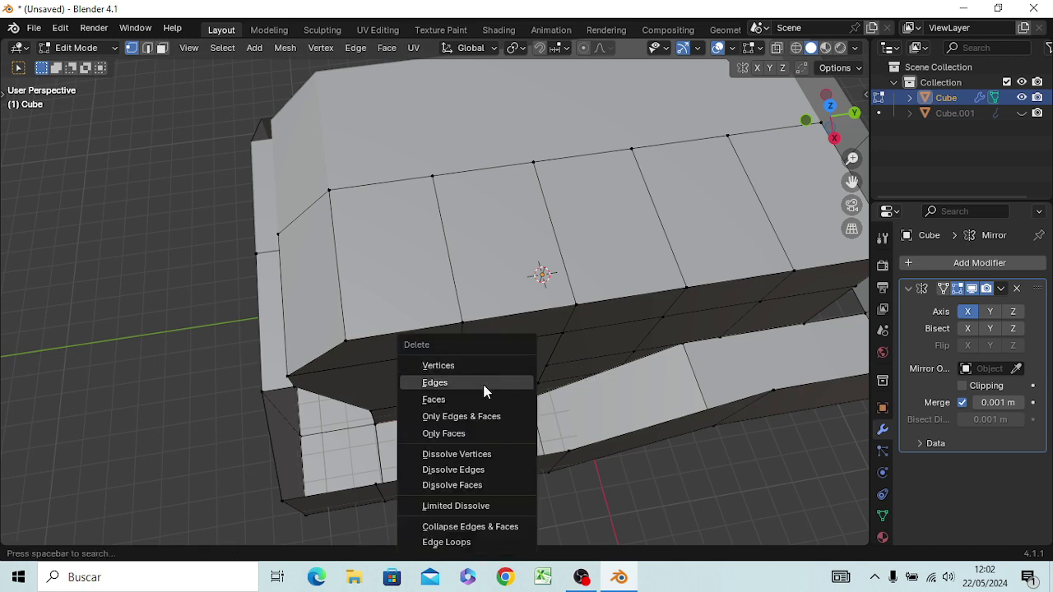
{"action": "left_click", "coordinate": [483, 385]}
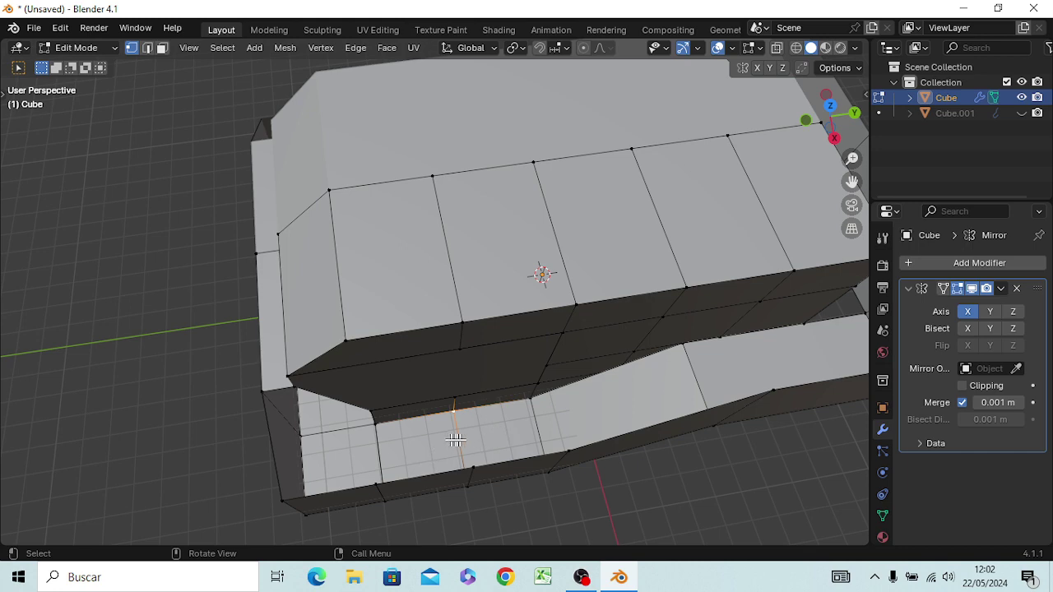
Step: Reposition the remaining vertex and select the upper sloped face
{"action": "key", "text": "g"}
{"action": "mouse_move", "coordinate": [459, 432]}
{"action": "middle_mouse_down"}
{"action": "mouse_move", "coordinate": [458, 390]}
{"action": "mouse_move", "coordinate": [454, 418]}
{"action": "middle_mouse_up"}
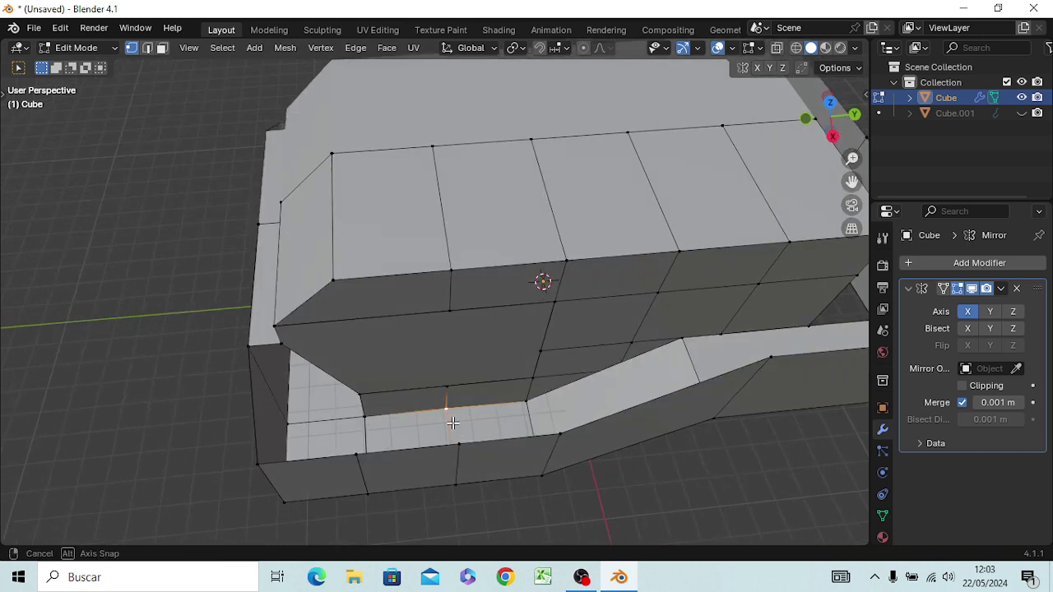
{"action": "left_click", "coordinate": [458, 419]}
{"action": "left_click", "coordinate": [480, 401], "text": "ctrl"}
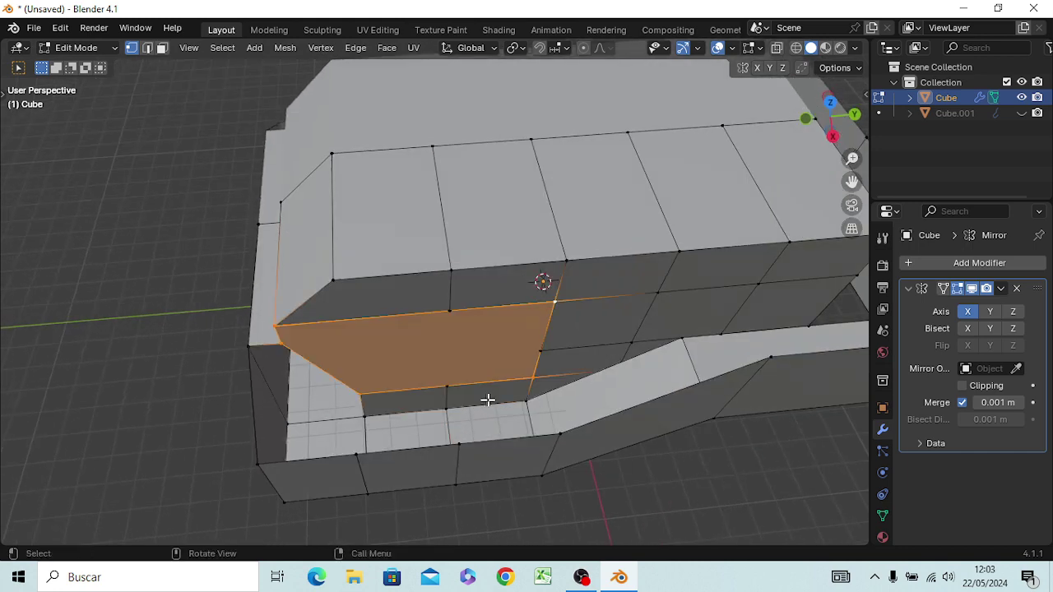
{"action": "mouse_move", "coordinate": [513, 378]}
{"action": "middle_mouse_down"}
{"action": "mouse_move", "coordinate": [513, 392]}
{"action": "mouse_move", "coordinate": [566, 368]}
{"action": "mouse_move", "coordinate": [541, 350]}
{"action": "mouse_move", "coordinate": [630, 301]}
{"action": "mouse_move", "coordinate": [667, 299]}
{"action": "mouse_move", "coordinate": [675, 317]}
{"action": "mouse_move", "coordinate": [633, 331]}
{"action": "middle_mouse_up"}
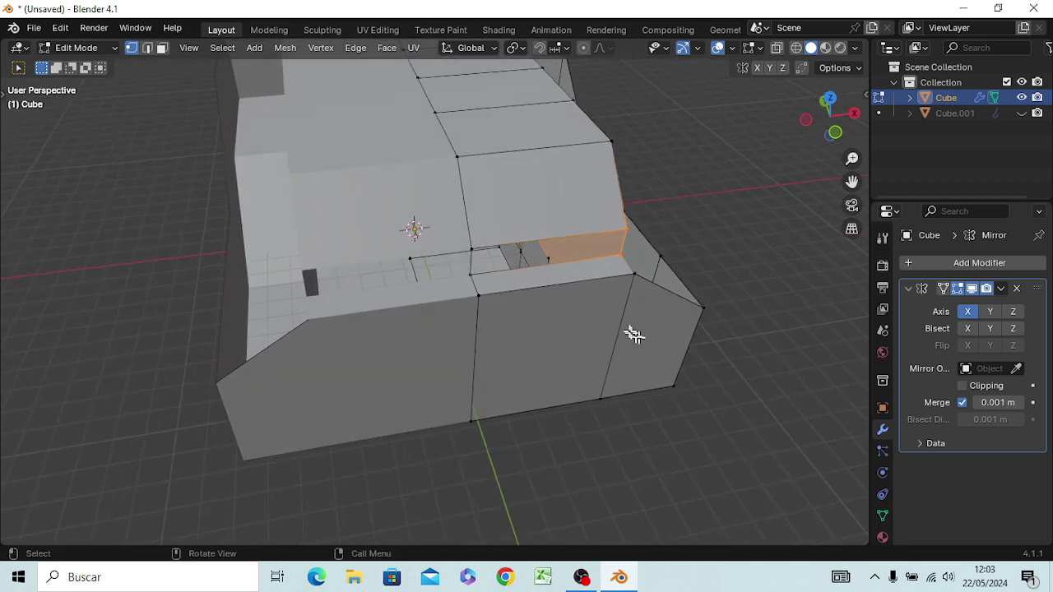
Step: Fill the four-corner gap beside the sloped front with a new face
{"action": "left_click", "coordinate": [727, 238]}
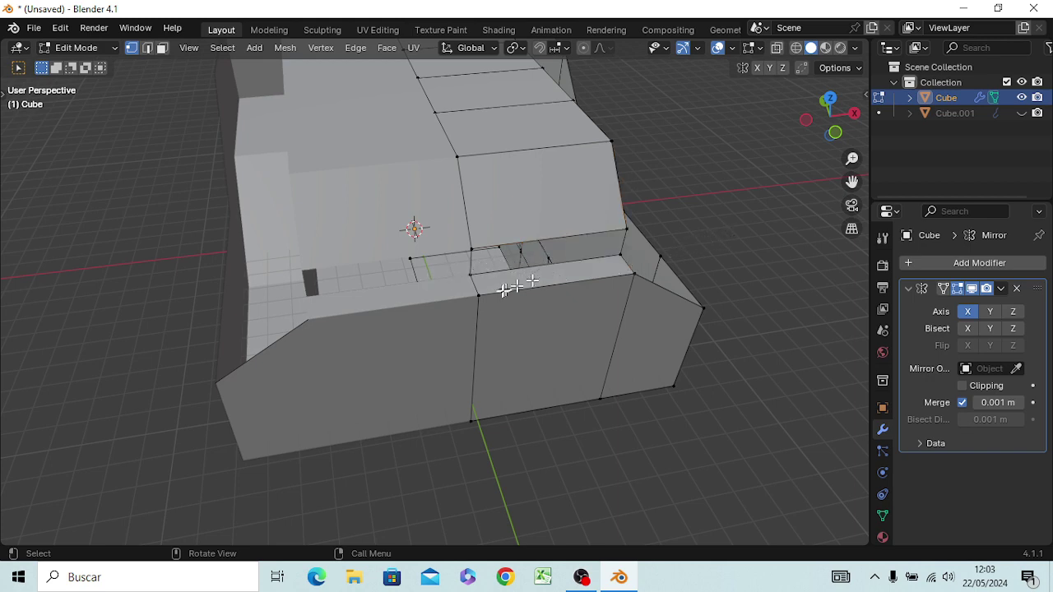
{"action": "left_click", "coordinate": [471, 247]}
{"action": "left_click", "coordinate": [625, 231], "text": "shift"}
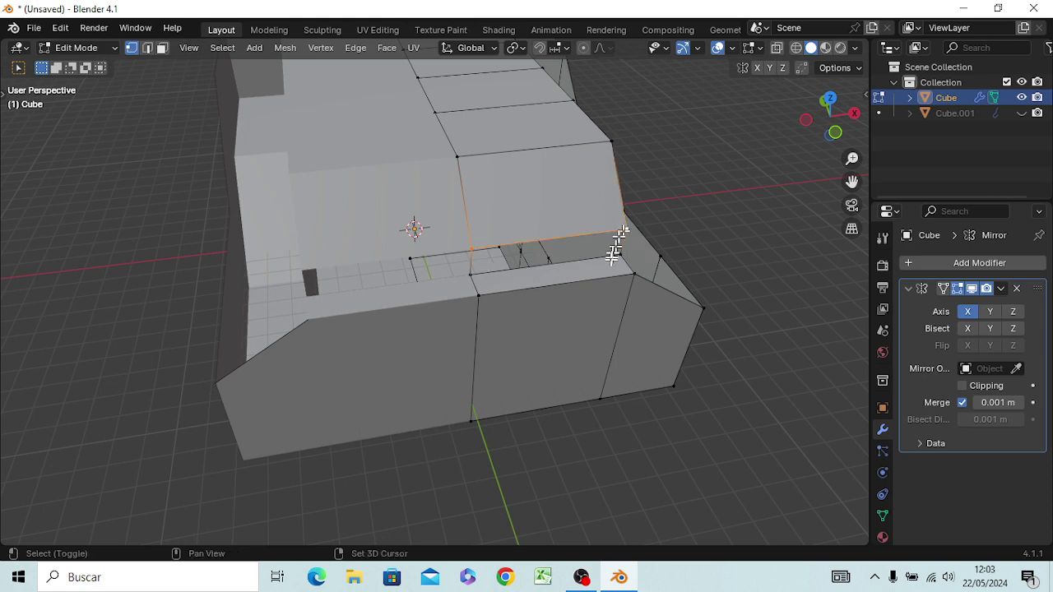
{"action": "left_click", "coordinate": [620, 255], "text": "shift"}
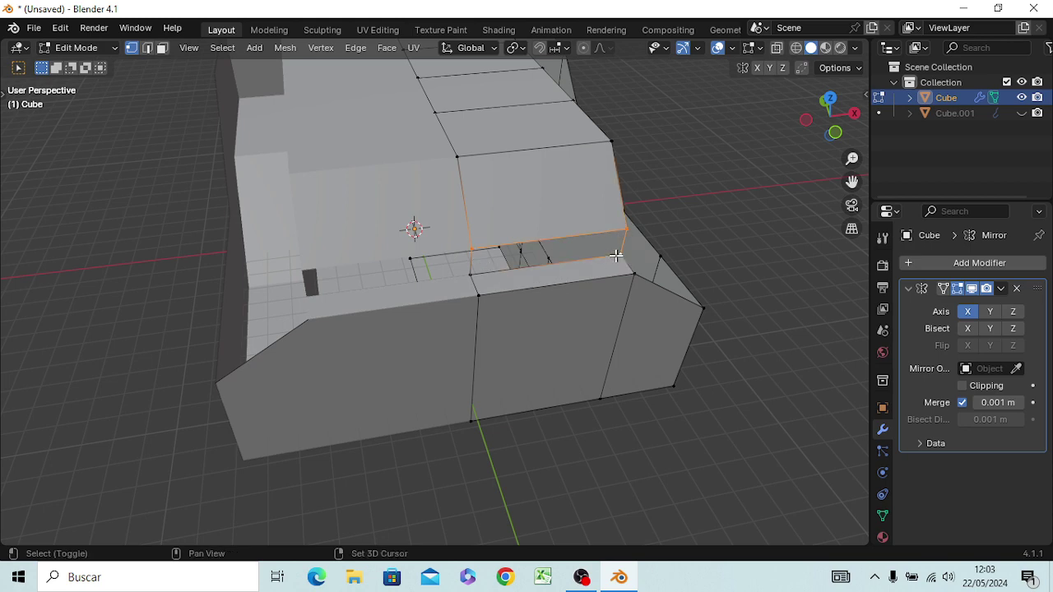
{"action": "left_click", "coordinate": [473, 278], "text": "shift"}
{"action": "key", "text": "f"}
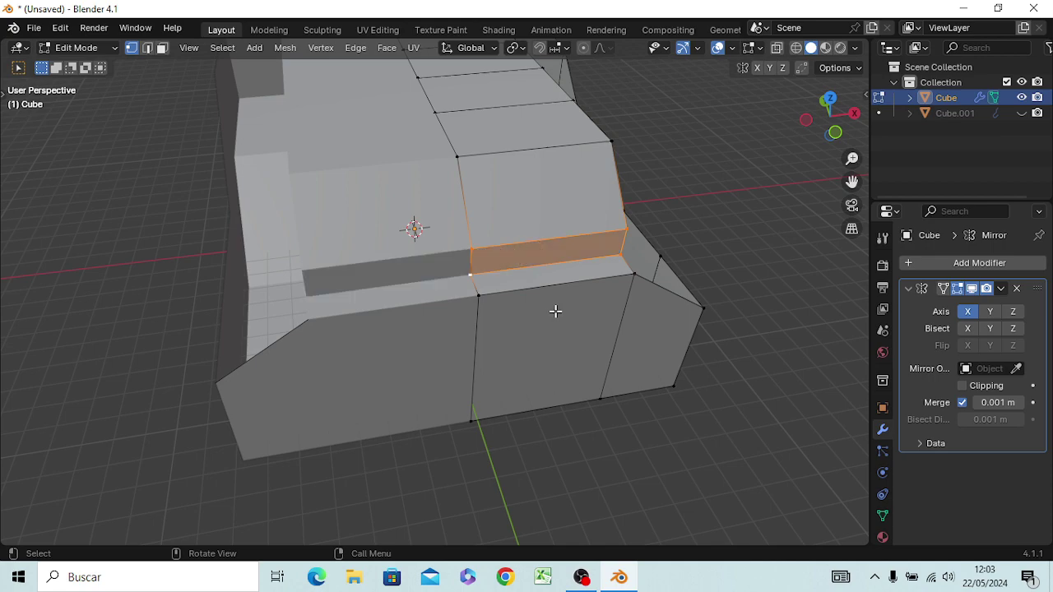
{"action": "mouse_move", "coordinate": [751, 301]}
{"action": "middle_mouse_down"}
{"action": "mouse_move", "coordinate": [698, 322]}
{"action": "mouse_move", "coordinate": [606, 292]}
{"action": "mouse_move", "coordinate": [578, 269]}
{"action": "mouse_move", "coordinate": [559, 282]}
{"action": "mouse_move", "coordinate": [583, 280]}
{"action": "mouse_move", "coordinate": [575, 320]}
{"action": "middle_mouse_up"}
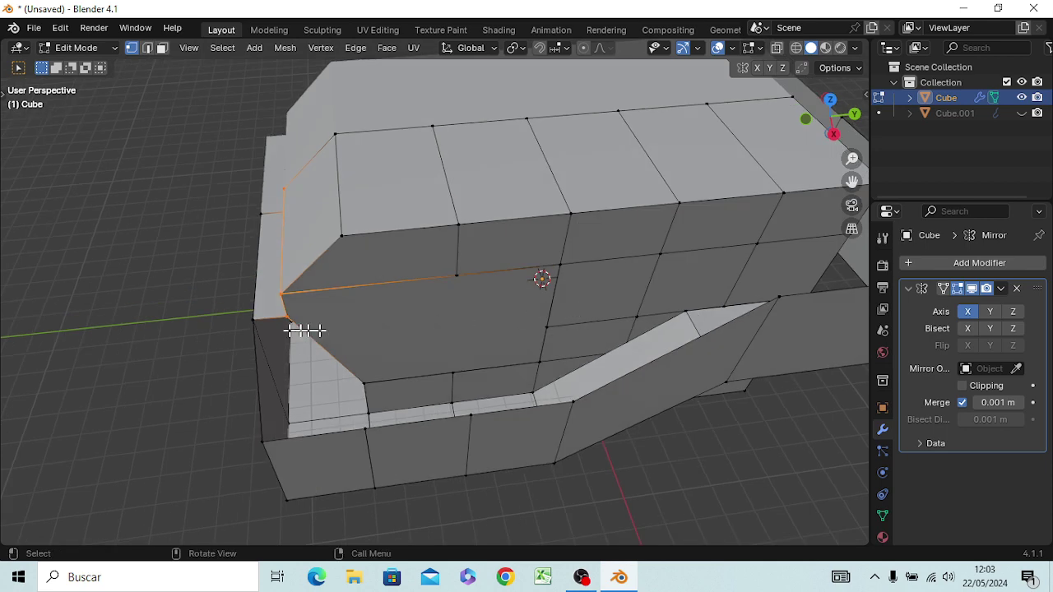
Step: Fill the lower-left gap with a five-vertex face
{"action": "left_click", "coordinate": [254, 321]}
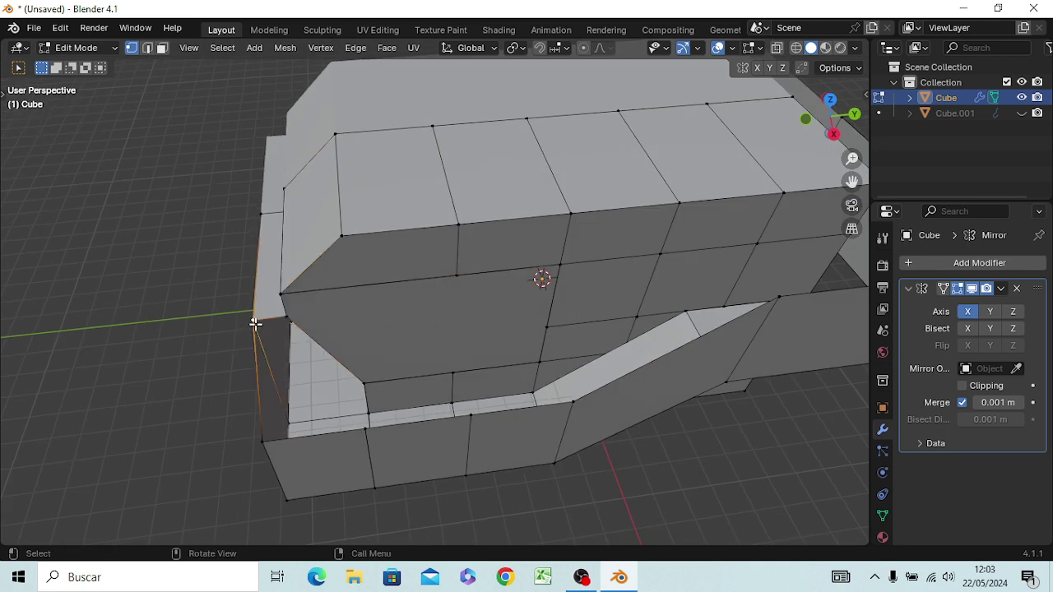
{"action": "left_click", "coordinate": [205, 298]}
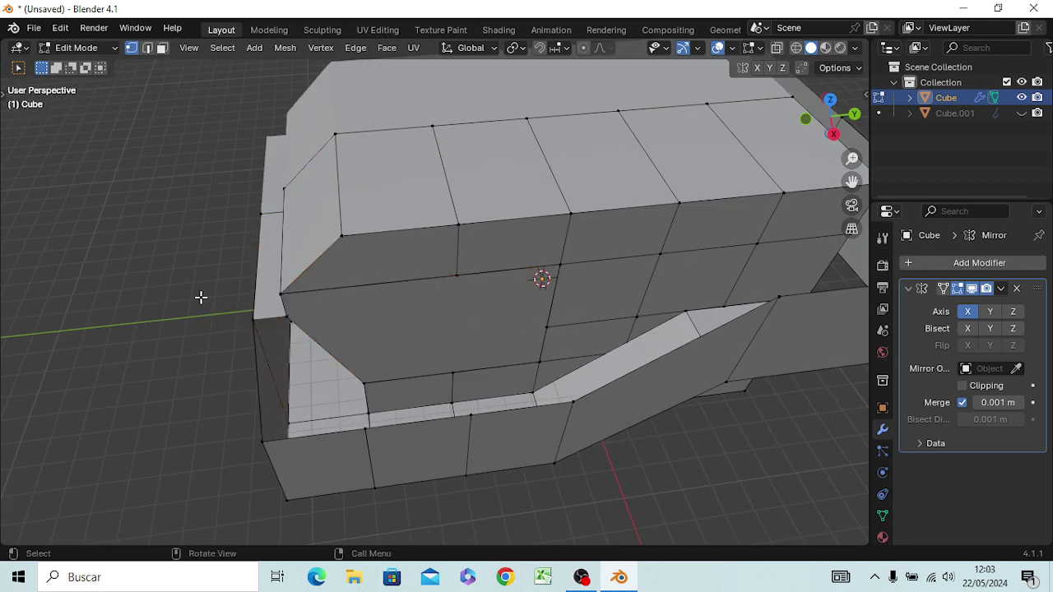
{"action": "left_click", "coordinate": [252, 321]}
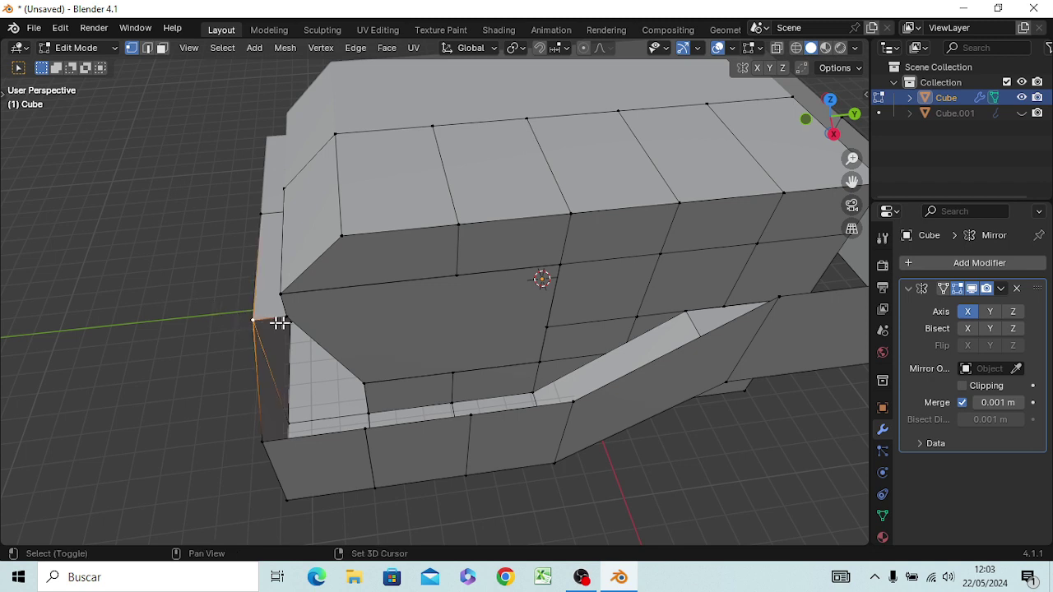
{"action": "left_click", "coordinate": [284, 317], "text": "shift"}
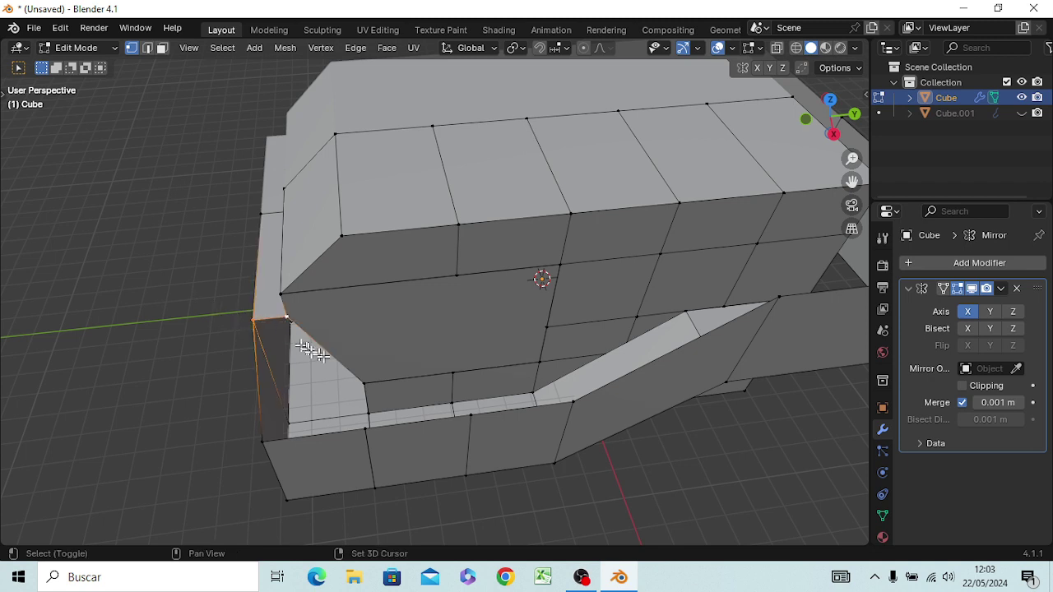
{"action": "left_click", "coordinate": [364, 385], "text": "shift"}
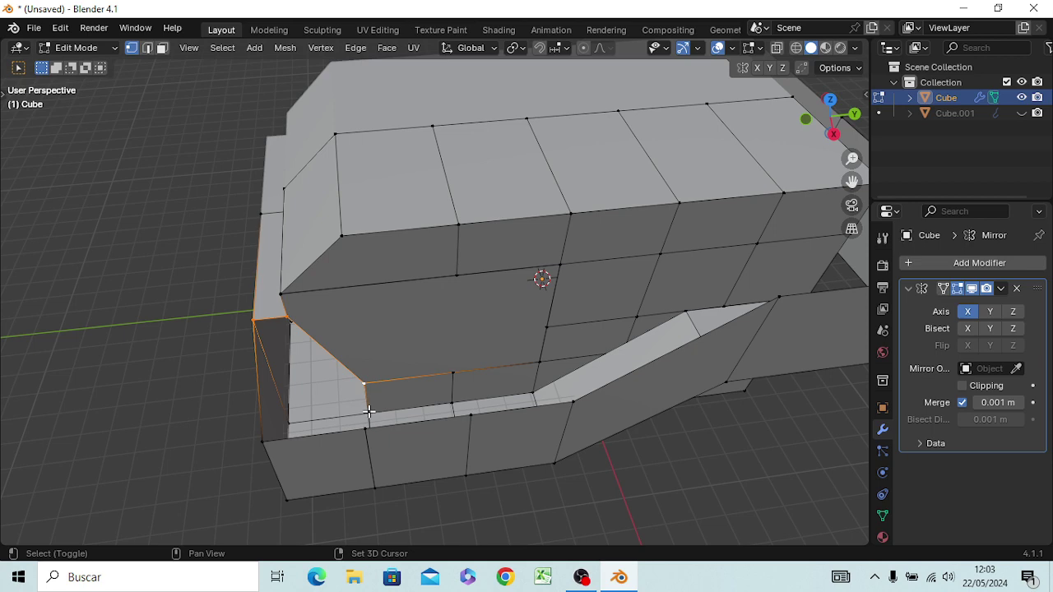
{"action": "left_click", "coordinate": [369, 412], "text": "shift"}
{"action": "left_click", "coordinate": [289, 421], "text": "shift"}
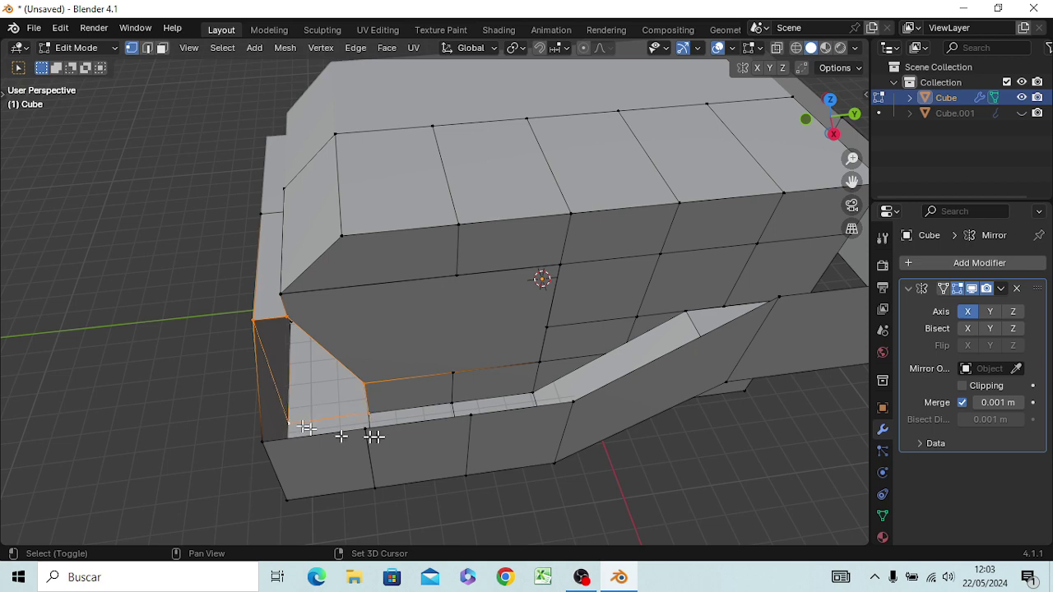
{"action": "key", "text": "f"}
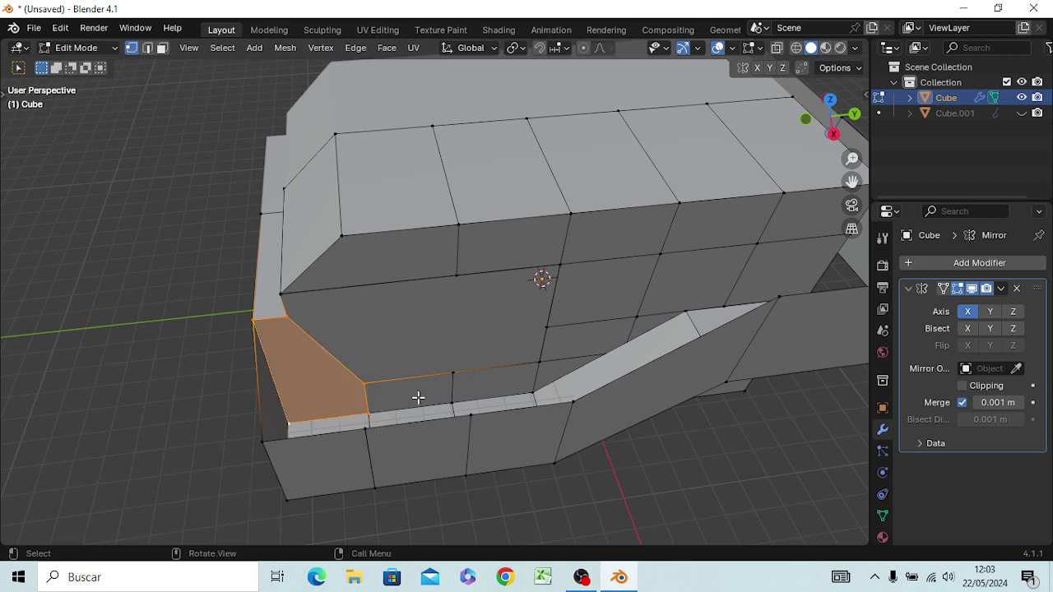
{"action": "mouse_move", "coordinate": [348, 402]}
{"action": "middle_mouse_down"}
{"action": "mouse_move", "coordinate": [470, 305]}
{"action": "mouse_move", "coordinate": [566, 301]}
{"action": "mouse_move", "coordinate": [587, 395]}
{"action": "mouse_move", "coordinate": [515, 399]}
{"action": "mouse_move", "coordinate": [387, 369]}
{"action": "mouse_move", "coordinate": [353, 404]}
{"action": "mouse_move", "coordinate": [346, 387]}
{"action": "mouse_move", "coordinate": [433, 360]}
{"action": "mouse_move", "coordinate": [345, 328]}
{"action": "middle_mouse_up"}
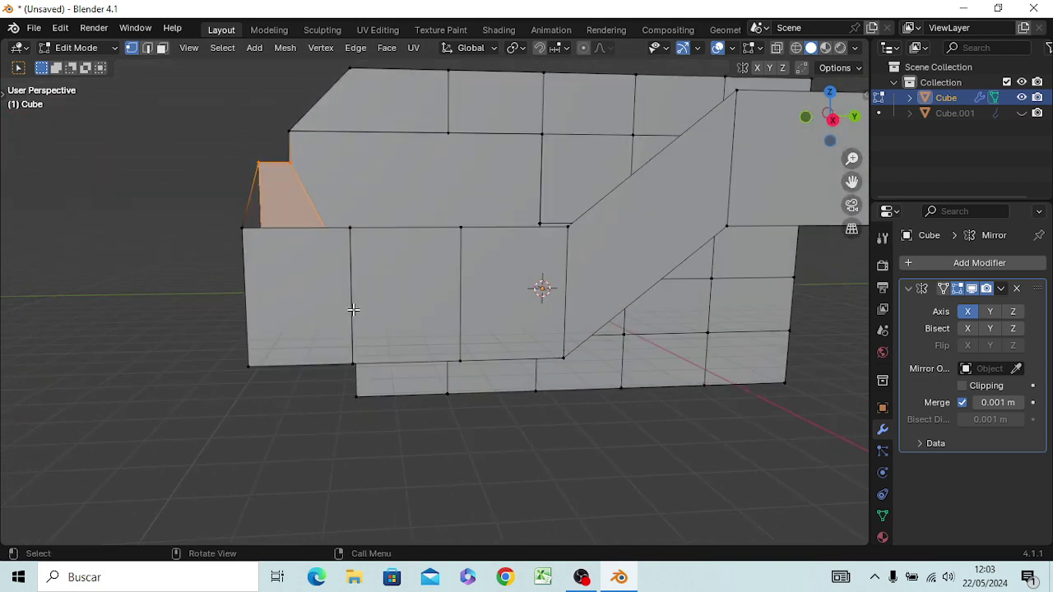
Step: Delete the two vertical edges on the side panel
{"action": "left_click", "coordinate": [352, 309]}
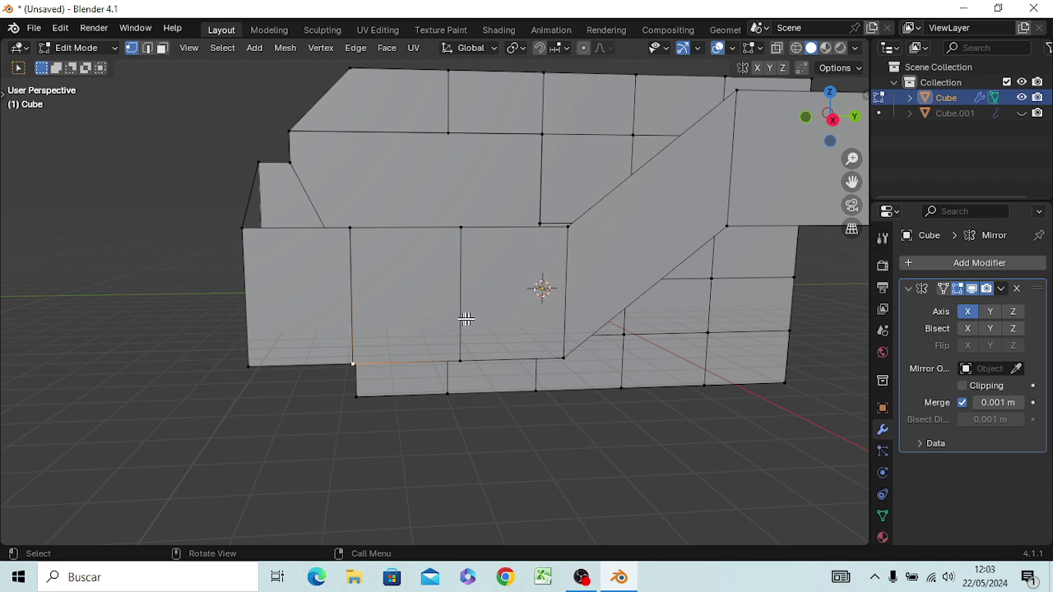
{"action": "key", "text": "2"}
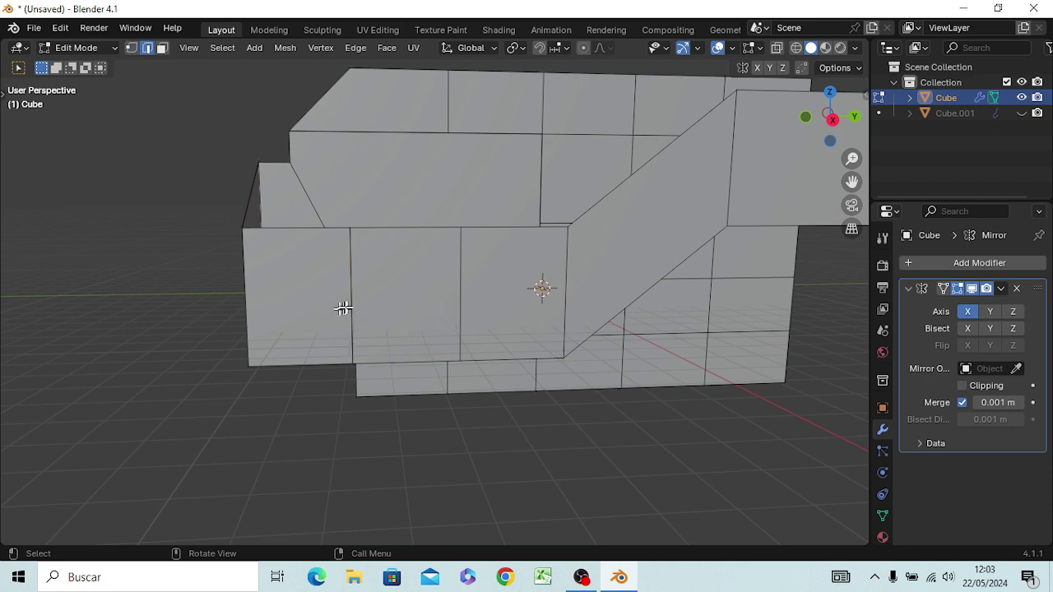
{"action": "left_click", "coordinate": [357, 310]}
{"action": "left_click", "coordinate": [468, 312], "text": "shift"}
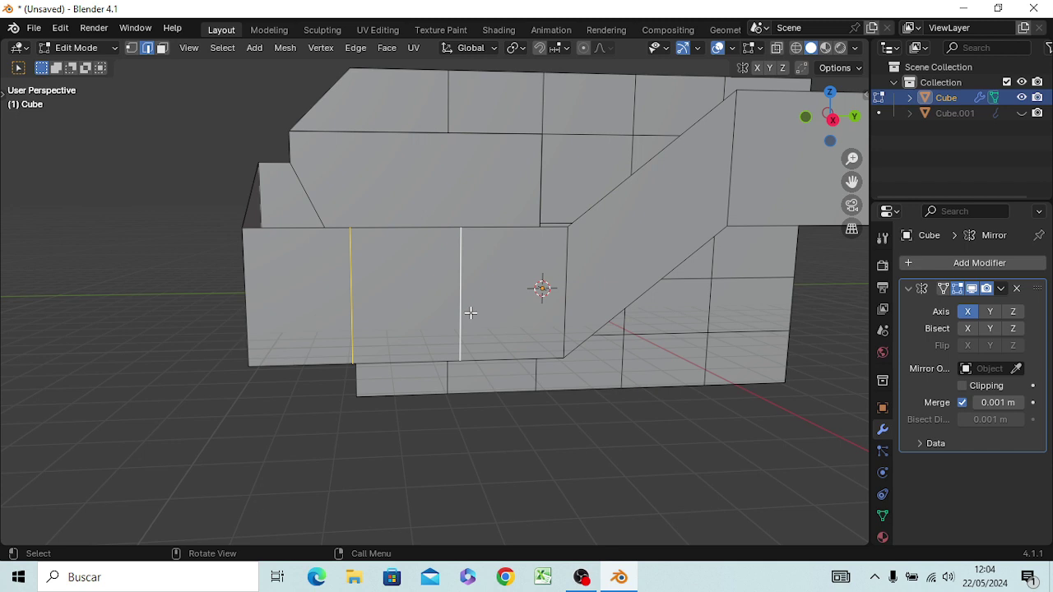
{"action": "key", "text": "x"}
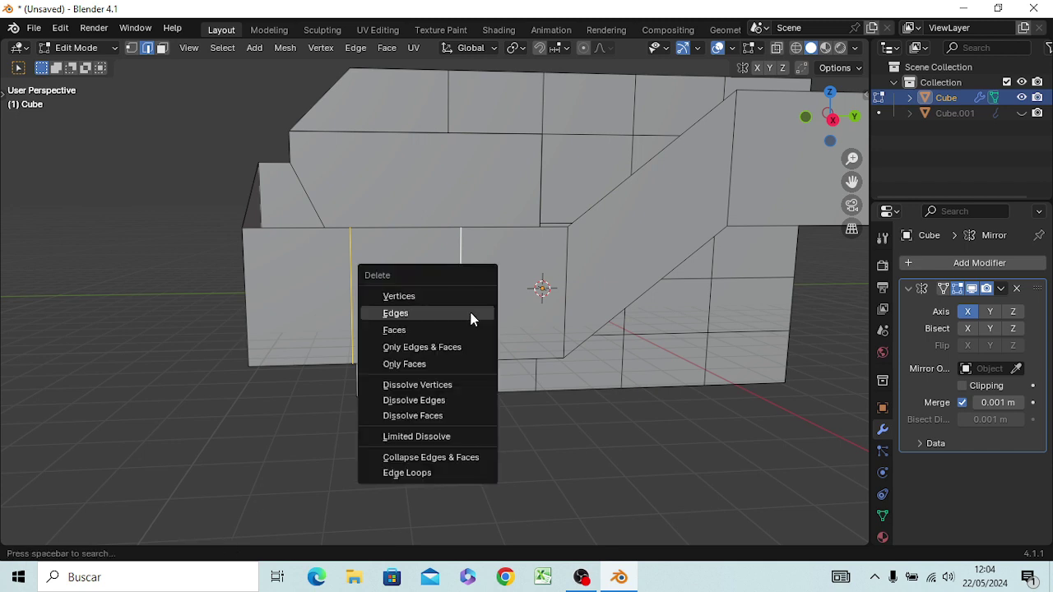
{"action": "left_click", "coordinate": [472, 317]}
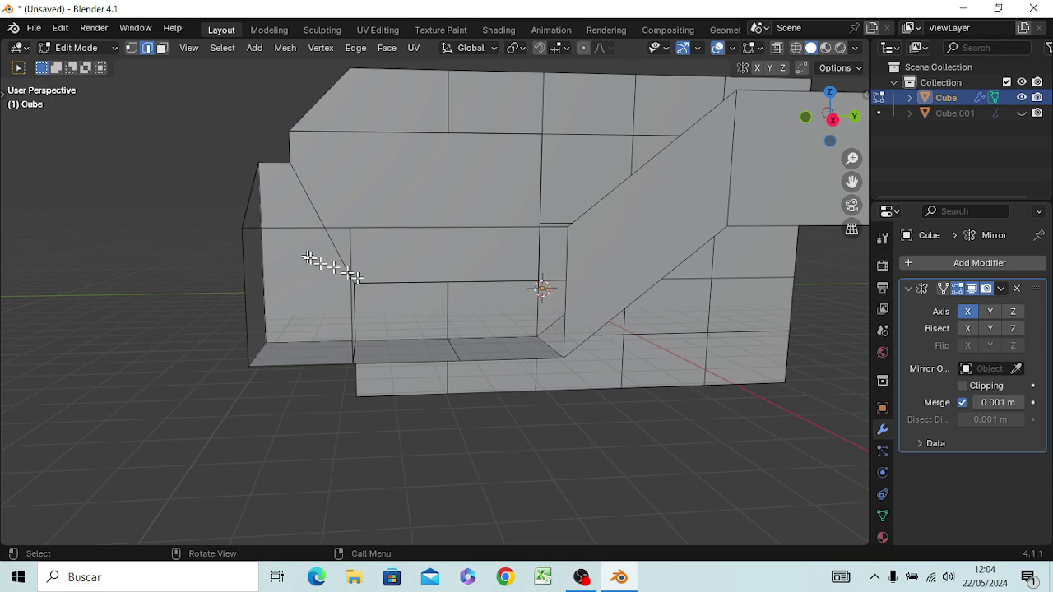
Step: Delete the selected vertices along the side panel's upper and bottom edges
{"action": "mouse_move", "coordinate": [364, 294]}
{"action": "middle_mouse_down"}
{"action": "mouse_move", "coordinate": [359, 317]}
{"action": "mouse_move", "coordinate": [338, 332]}
{"action": "middle_mouse_up"}
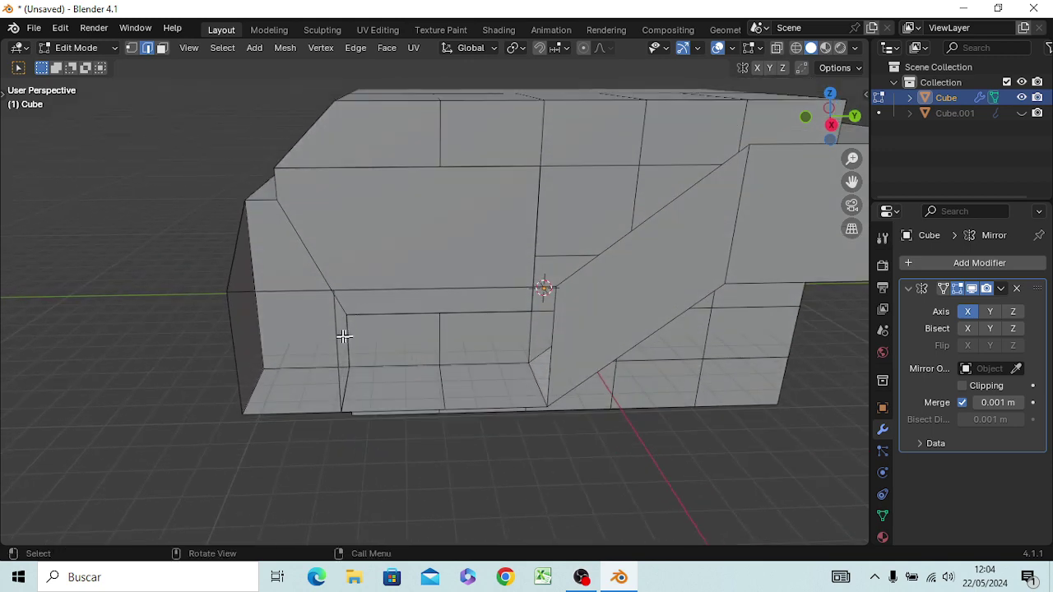
{"action": "key", "text": "1"}
{"action": "left_click", "coordinate": [335, 320], "text": "alt"}
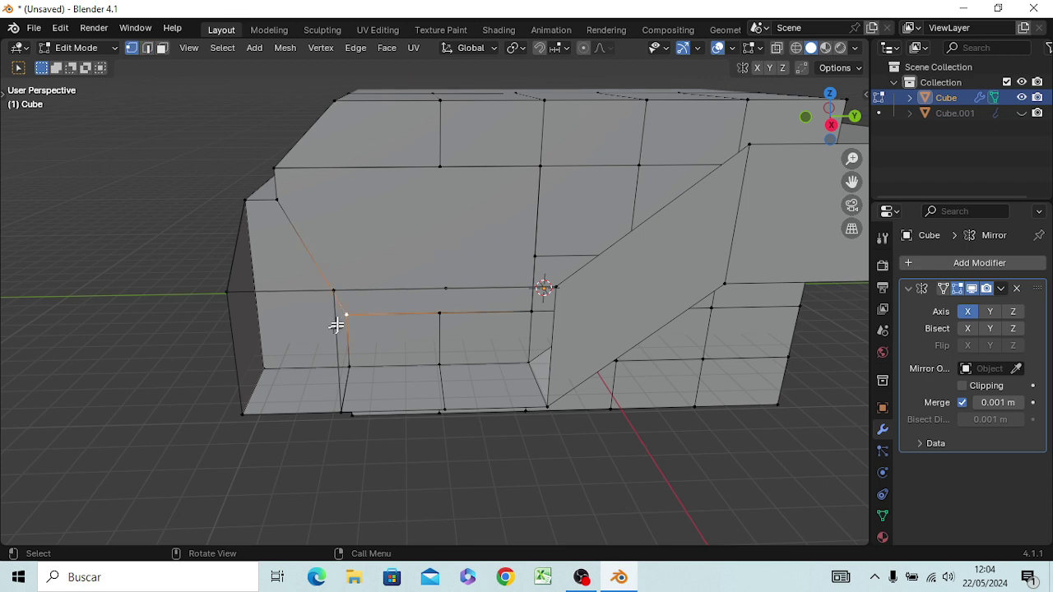
{"action": "left_click", "coordinate": [334, 290], "text": "alt"}
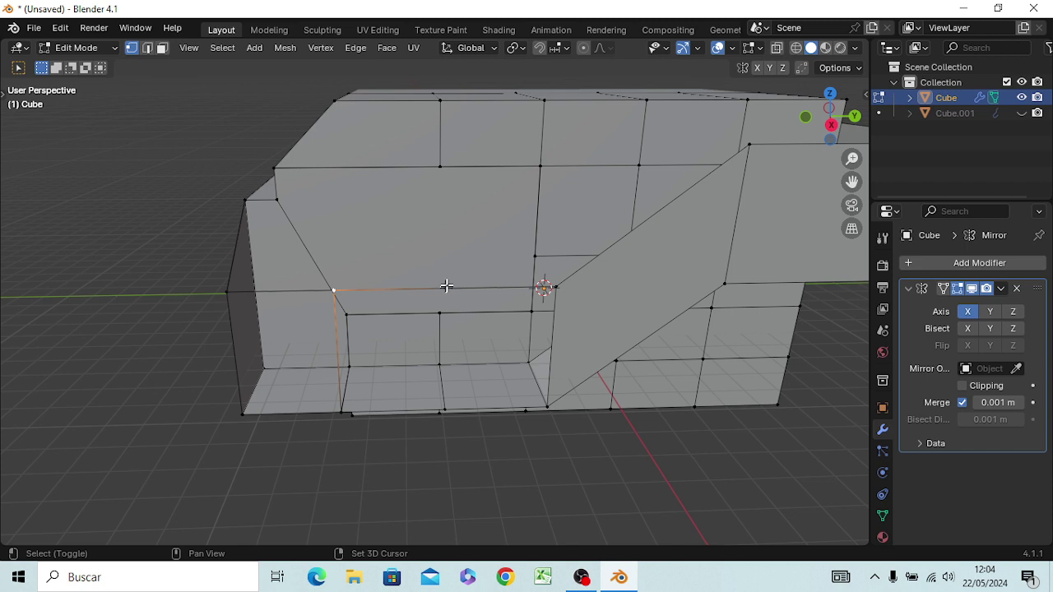
{"action": "left_click", "coordinate": [446, 286], "text": "shift"}
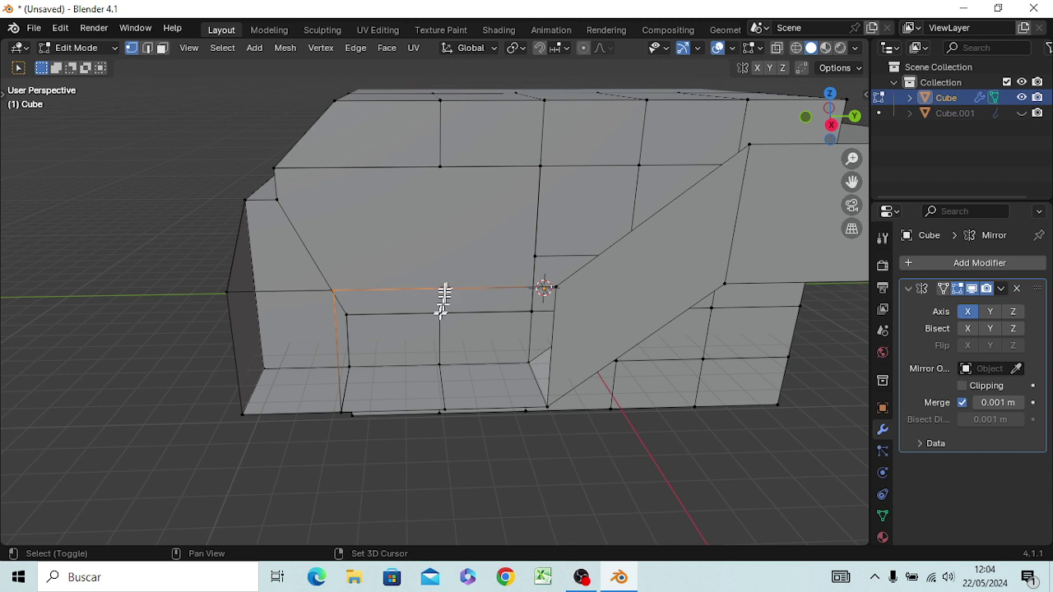
{"action": "left_click", "coordinate": [445, 407], "text": "shift"}
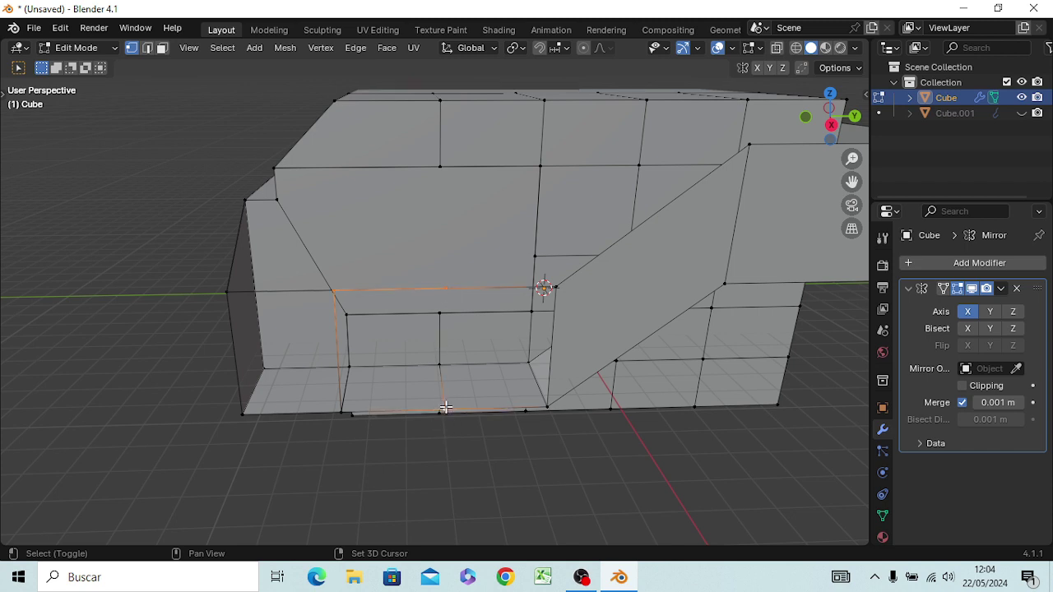
{"action": "left_click", "coordinate": [347, 406], "text": "shift"}
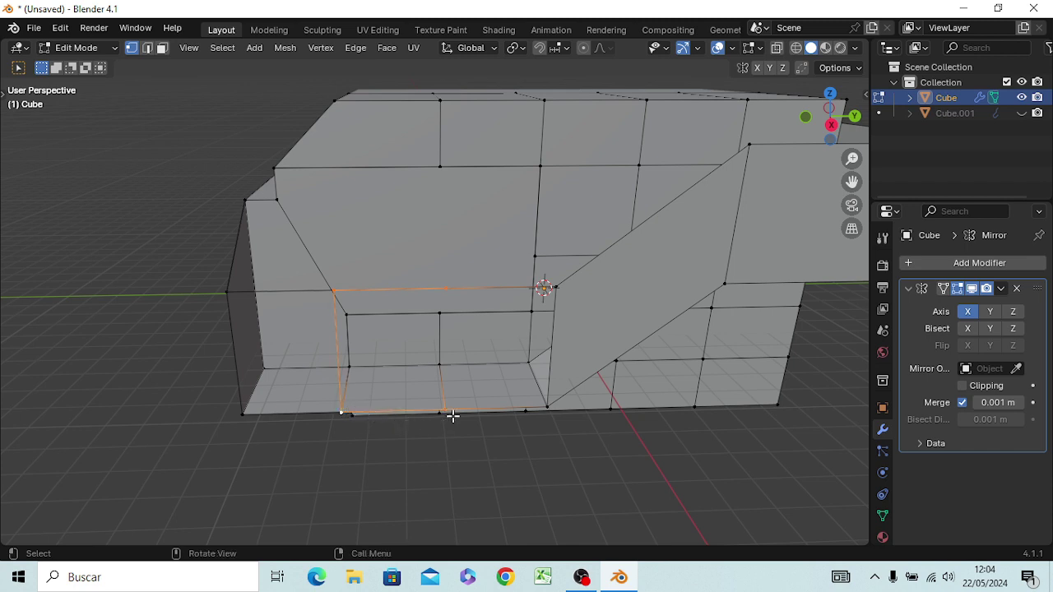
{"action": "key", "text": "x"}
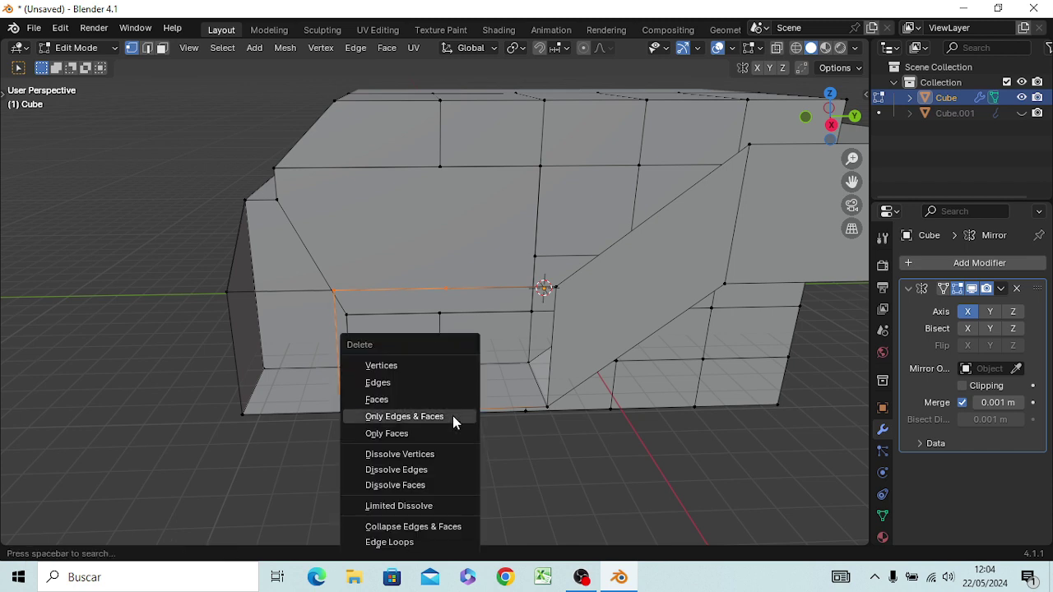
{"action": "left_click", "coordinate": [423, 365]}
Step: Delete the vertex in the lower front face to open a hole
{"action": "mouse_move", "coordinate": [420, 376]}
{"action": "middle_mouse_down"}
{"action": "mouse_move", "coordinate": [425, 340]}
{"action": "mouse_move", "coordinate": [418, 352]}
{"action": "middle_mouse_up"}
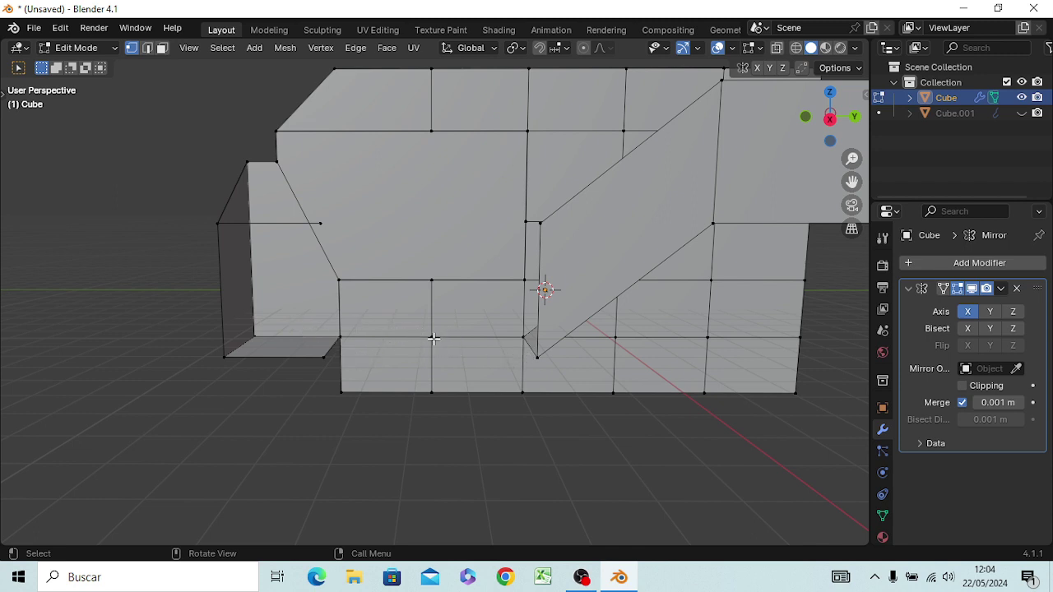
{"action": "left_click", "coordinate": [429, 336]}
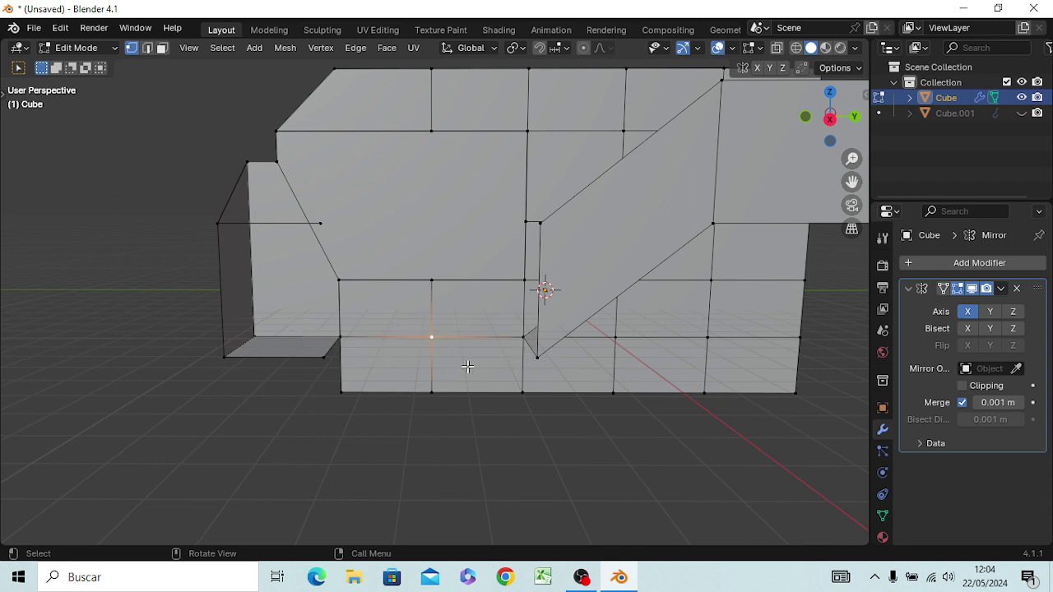
{"action": "key", "text": "x"}
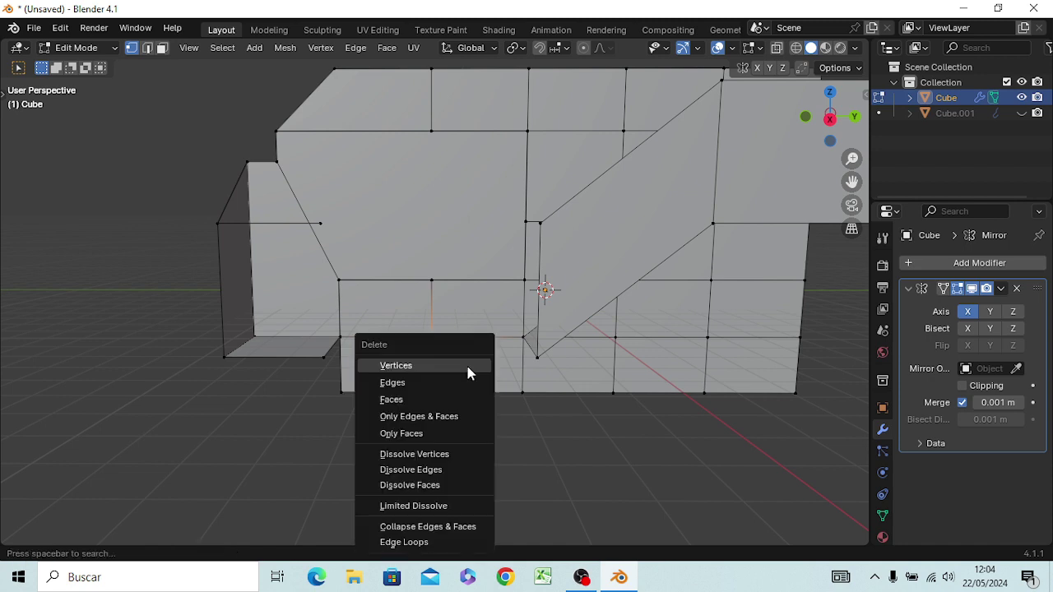
{"action": "left_click", "coordinate": [467, 372]}
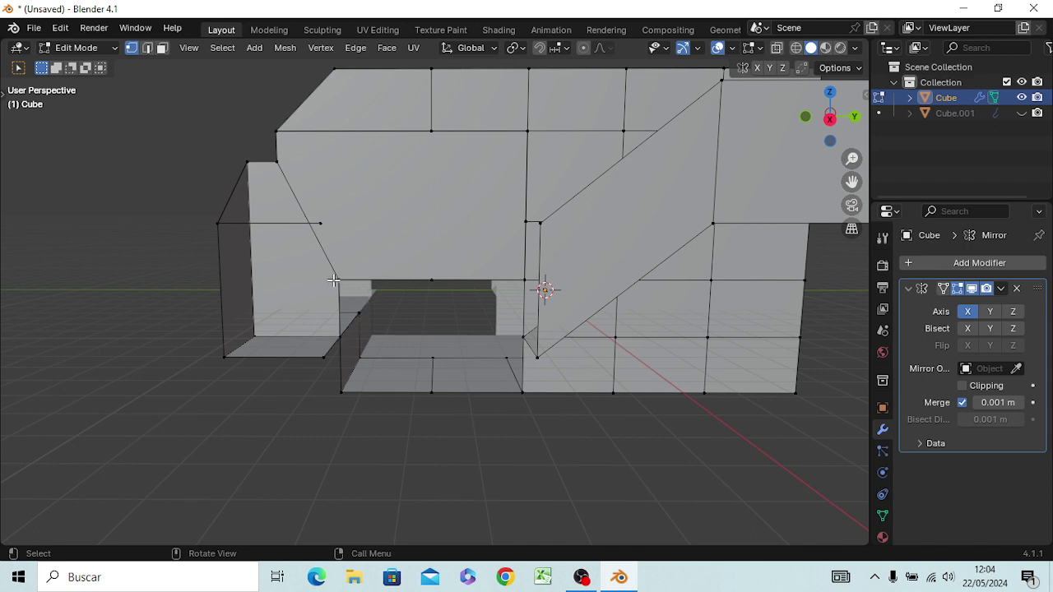
Step: Select the edges around the lower front hole and the bottom quad face
{"action": "left_click", "coordinate": [334, 280], "text": "alt"}
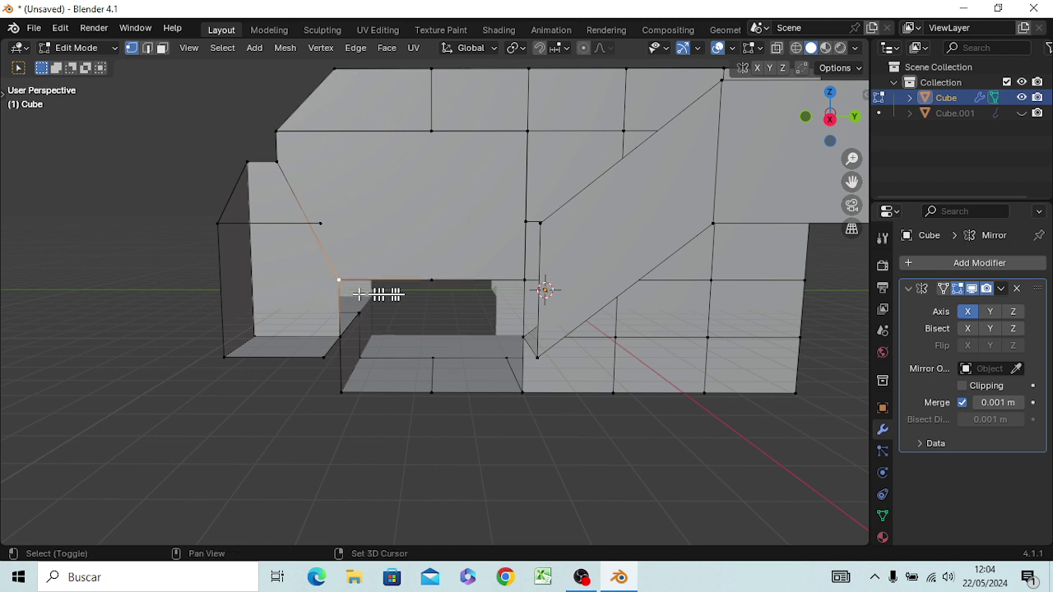
{"action": "left_click", "coordinate": [520, 279], "text": "shift"}
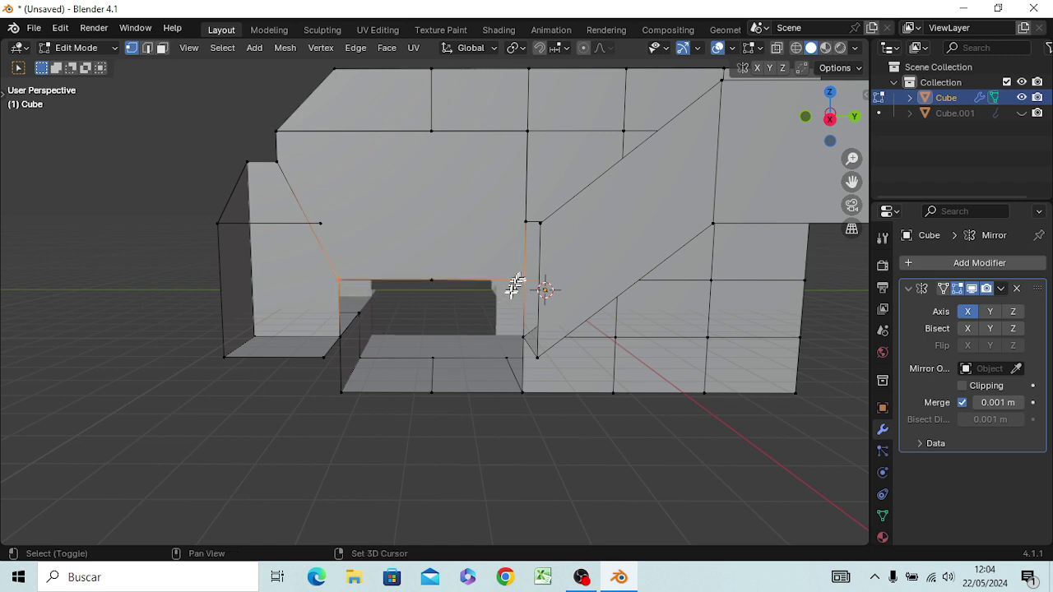
{"action": "left_click", "coordinate": [521, 329], "text": "shift"}
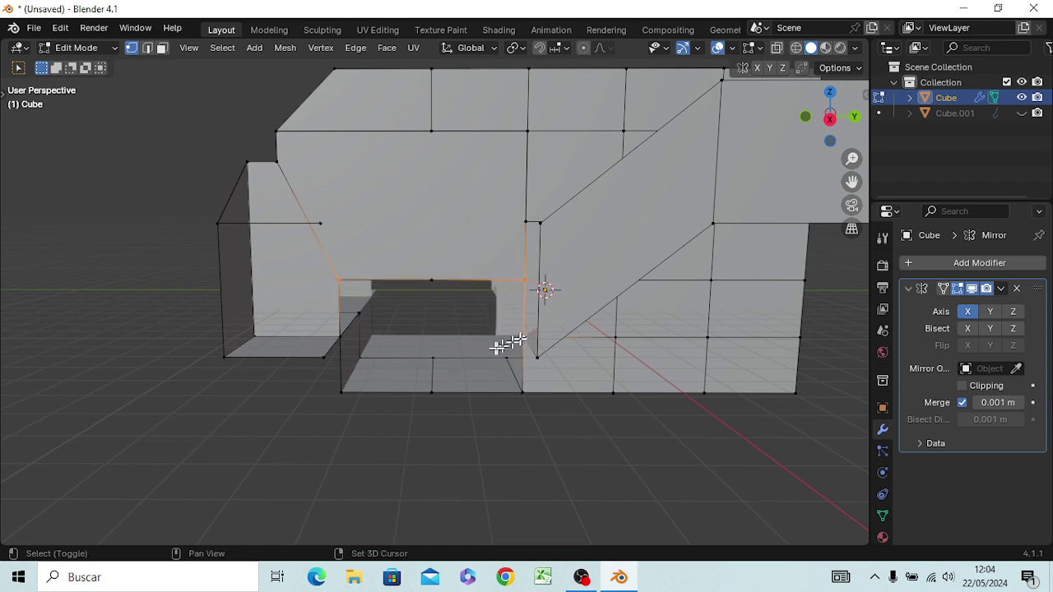
{"action": "left_click", "coordinate": [359, 336], "text": "shift"}
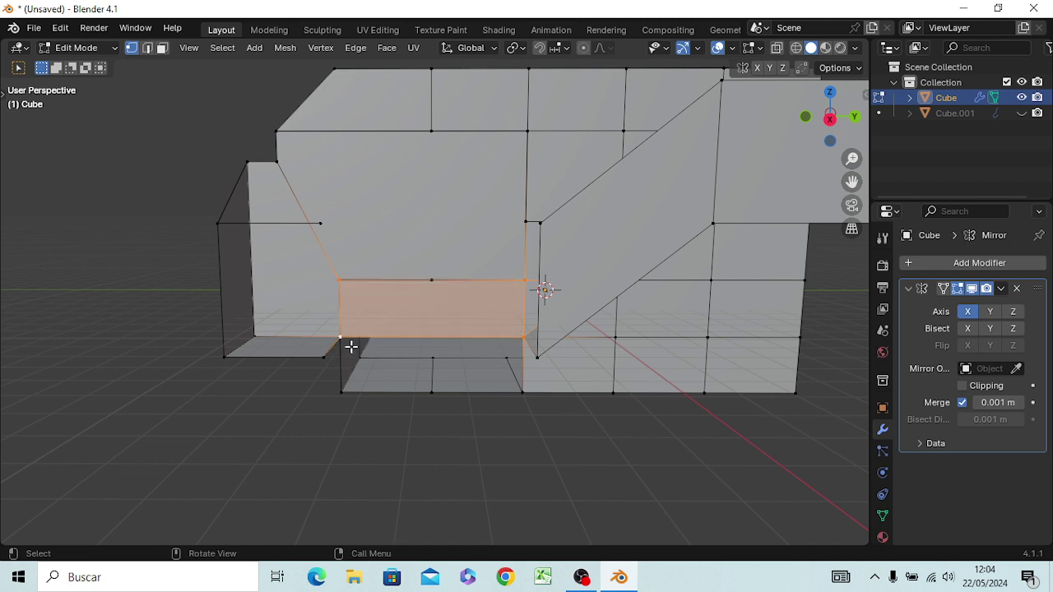
{"action": "left_click", "coordinate": [342, 343]}
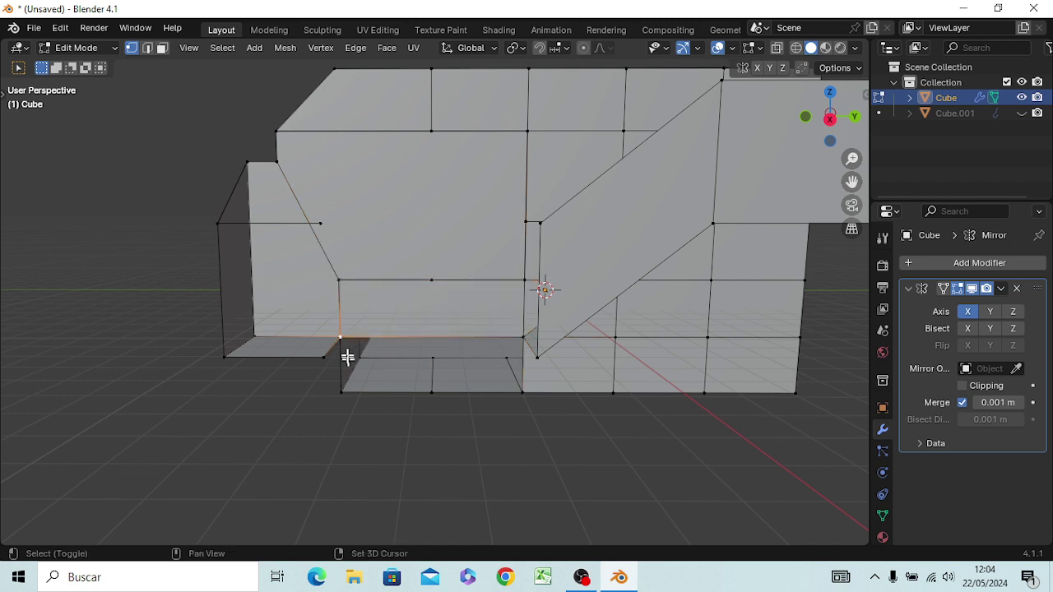
{"action": "left_click", "coordinate": [341, 403]}
{"action": "key", "text": "shift"}
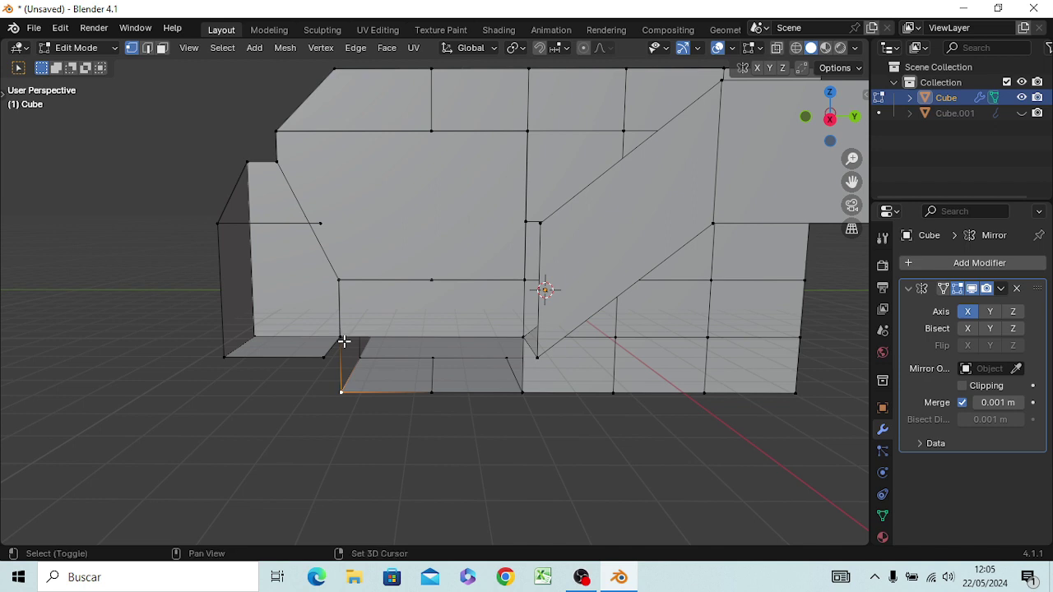
{"action": "left_click", "coordinate": [516, 344], "text": "shift"}
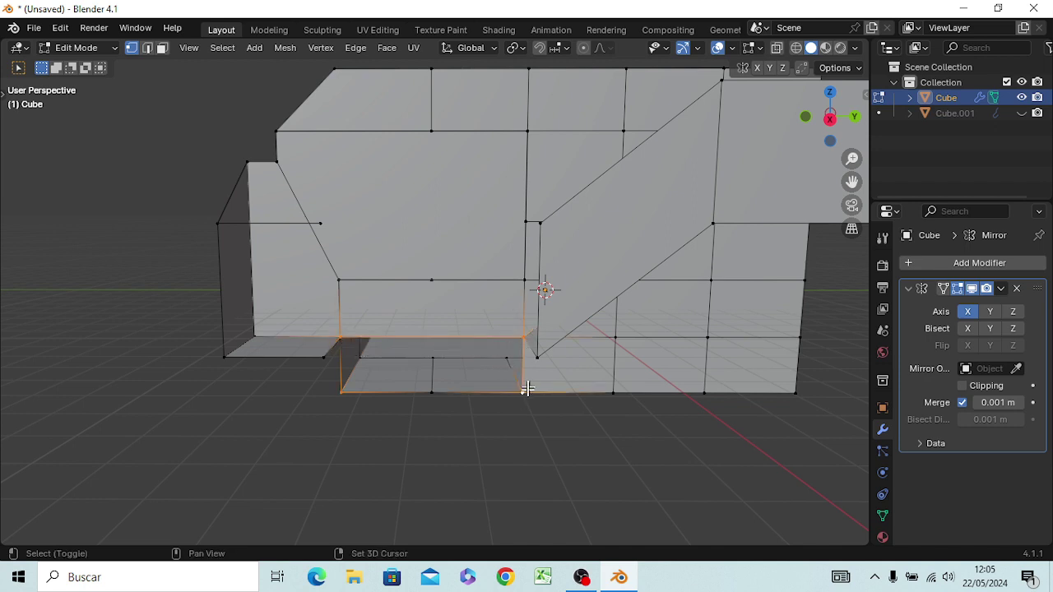
{"action": "left_click", "coordinate": [525, 378], "text": "shift"}
{"action": "left_click", "coordinate": [524, 353], "text": "shift"}
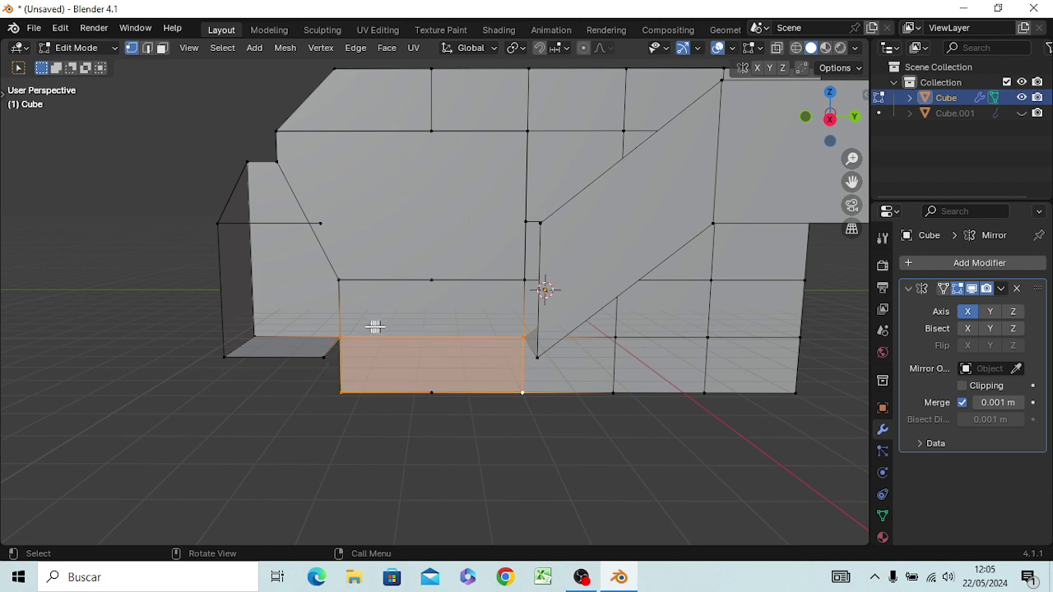
Step: Fill a face bridging the lower-left vertex to the side step's corner
{"action": "left_click", "coordinate": [332, 341]}
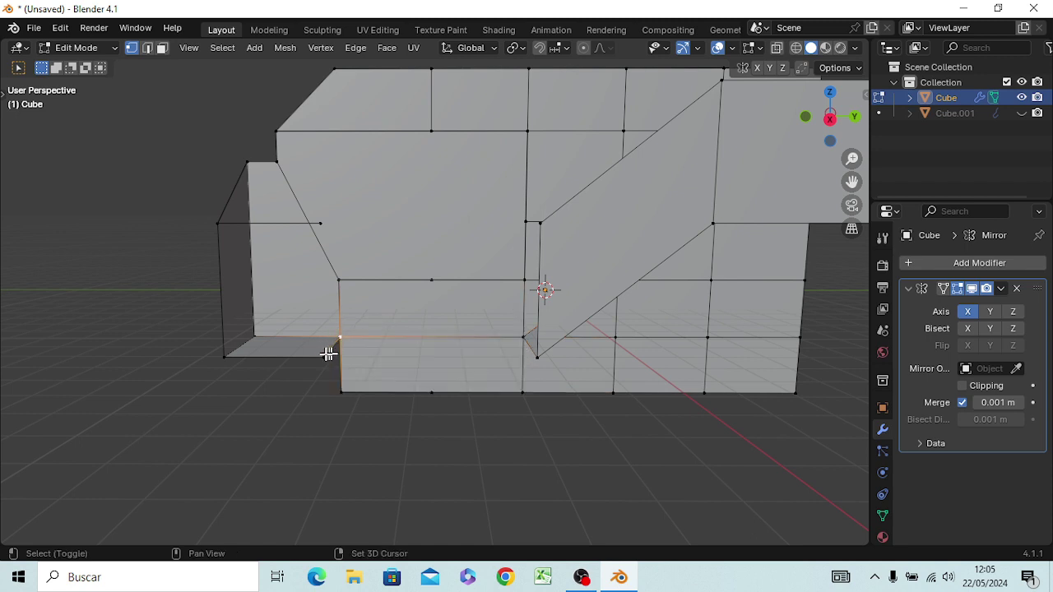
{"action": "left_click", "coordinate": [523, 337], "text": "shift"}
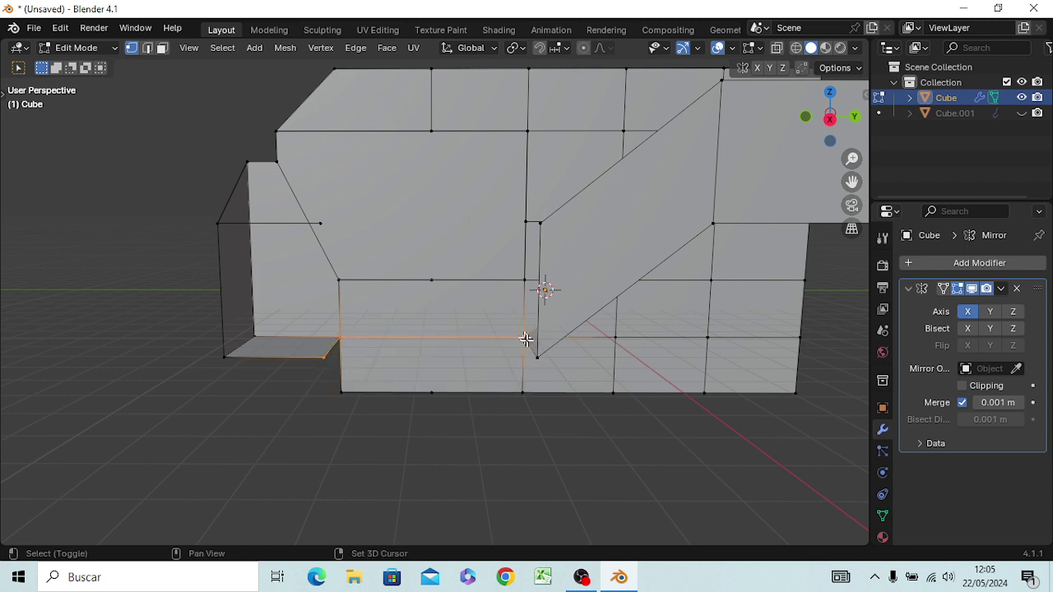
{"action": "left_click", "coordinate": [538, 354], "text": "shift"}
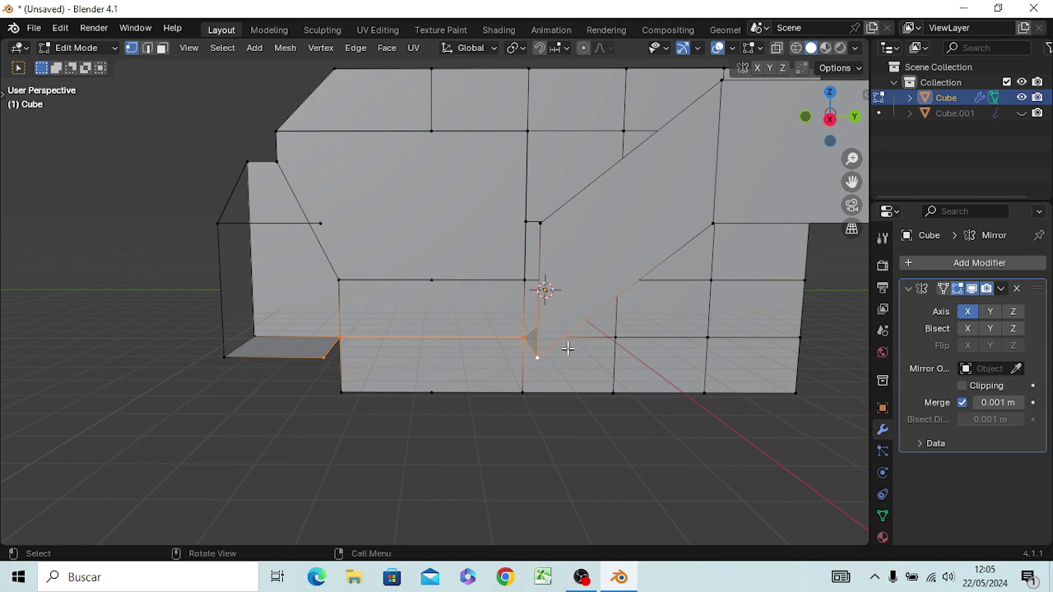
{"action": "key", "text": "f"}
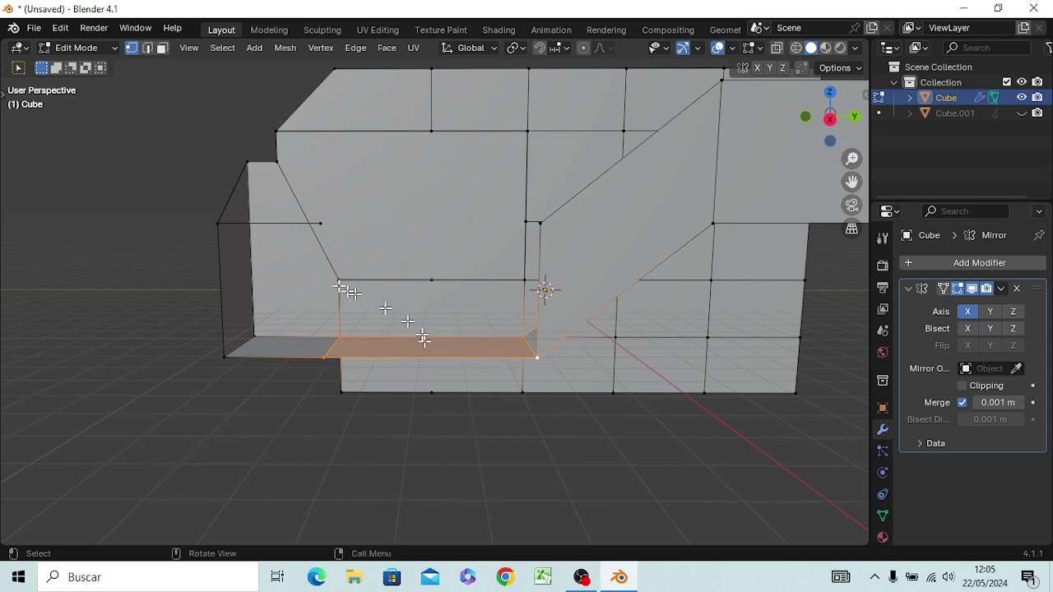
Step: Delete the stray vertex on the left panel, then select the horizontal edge's midpoint
{"action": "left_click", "coordinate": [319, 223]}
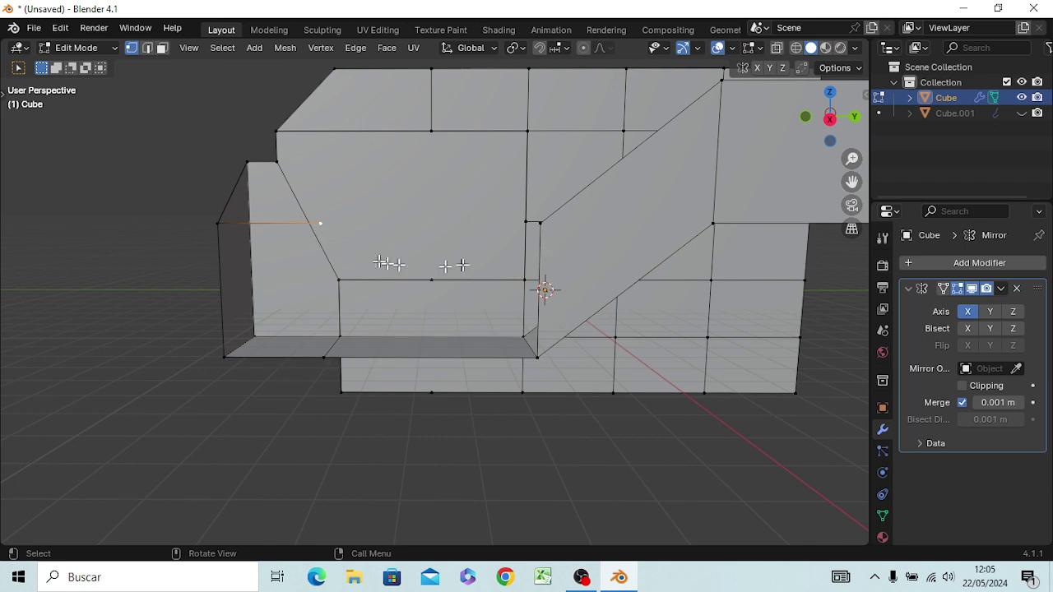
{"action": "key", "text": "x"}
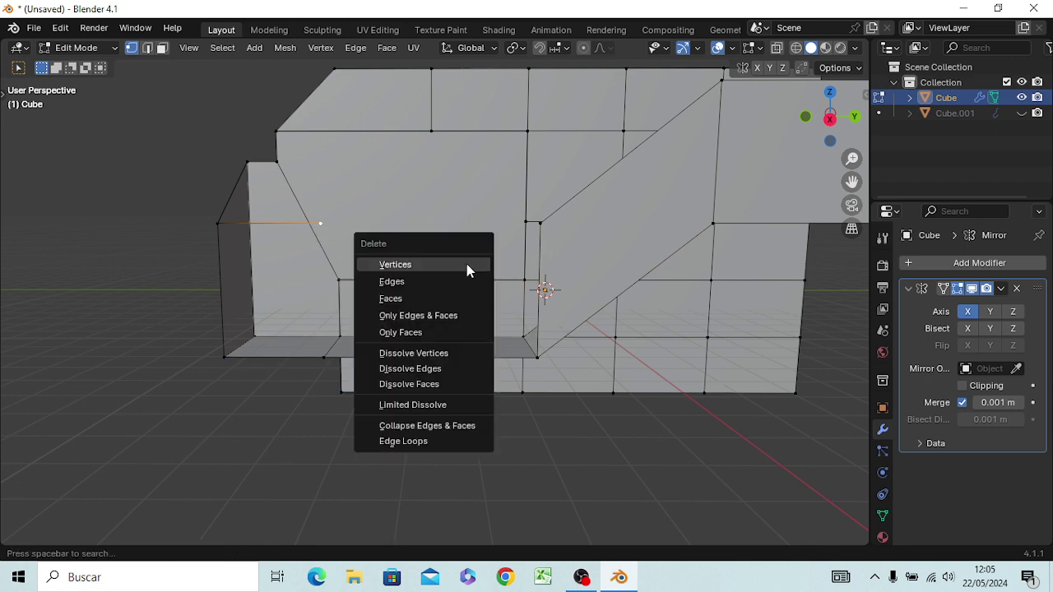
{"action": "left_click", "coordinate": [466, 270]}
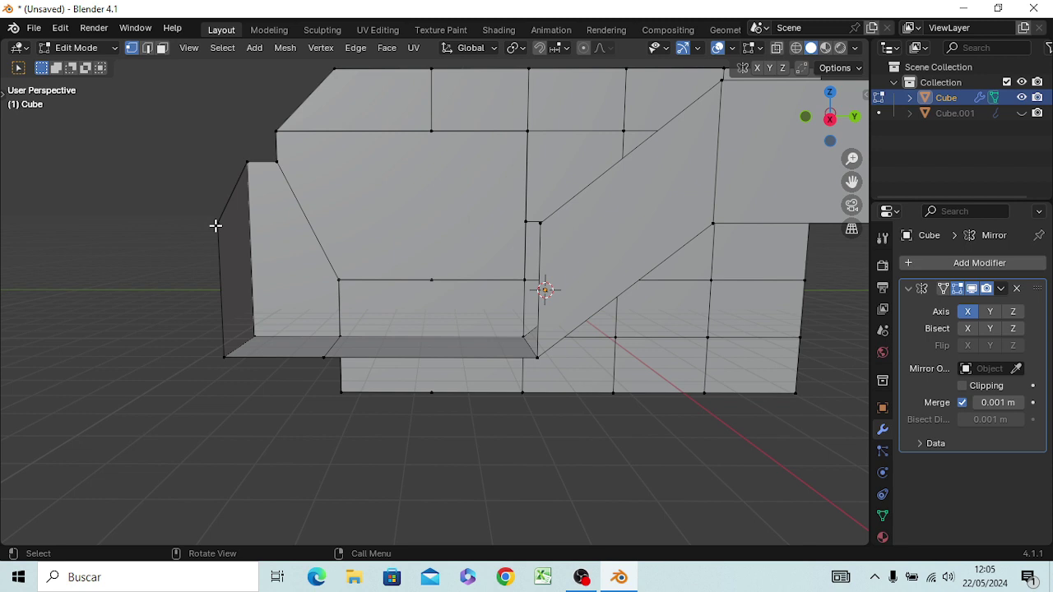
{"action": "left_click", "coordinate": [430, 280]}
Step: Delete the midpoint vertex and the extra vertex on the bottom edge
{"action": "key", "text": "x"}
{"action": "left_click", "coordinate": [469, 276]}
{"action": "left_click", "coordinate": [218, 224]}
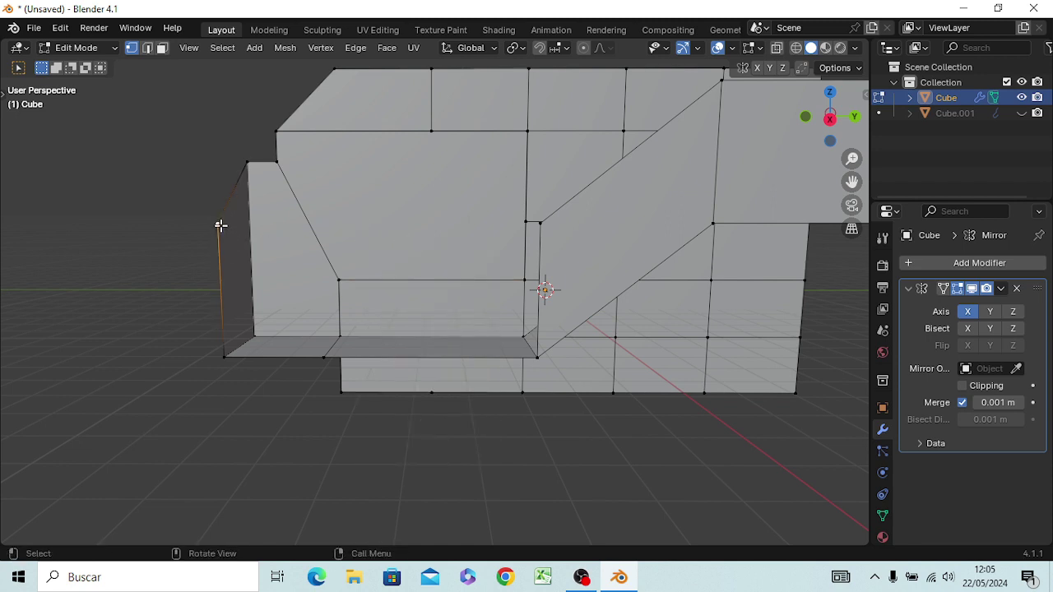
{"action": "left_click", "coordinate": [225, 354], "text": "shift"}
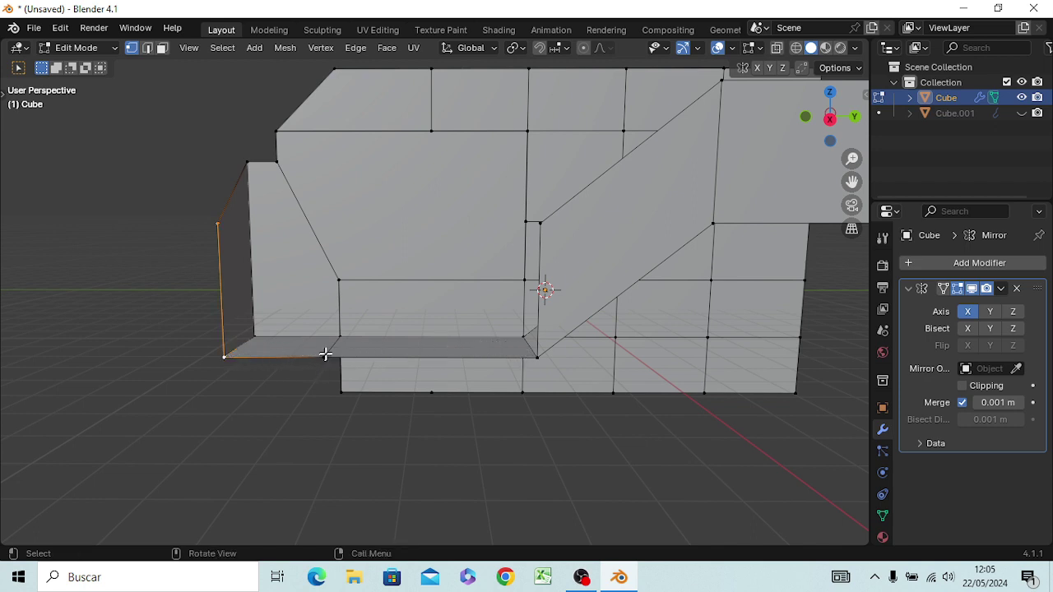
{"action": "left_click", "coordinate": [325, 355]}
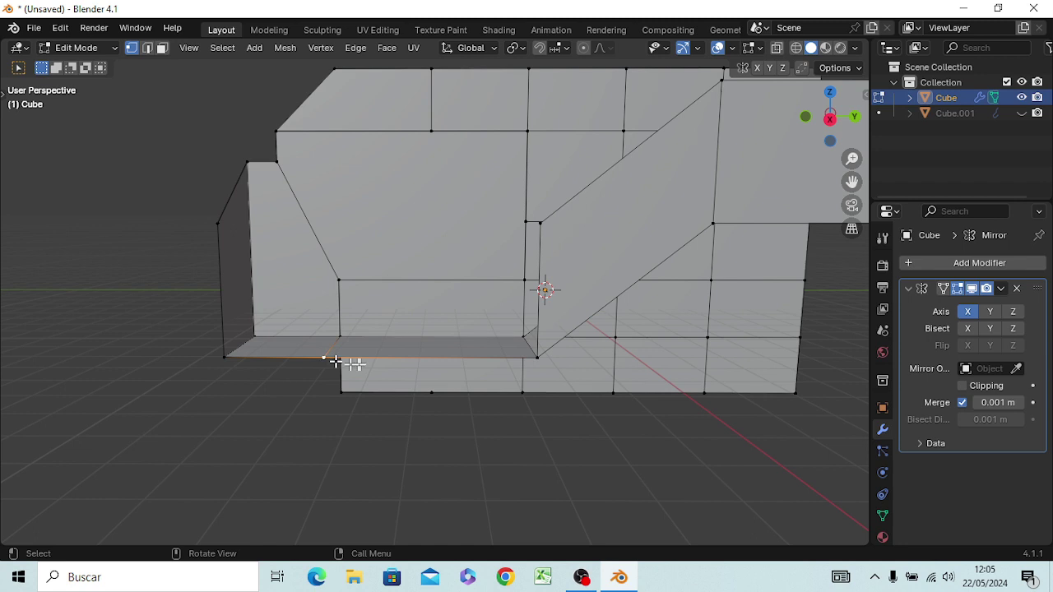
{"action": "key", "text": "x"}
{"action": "left_click", "coordinate": [471, 325]}
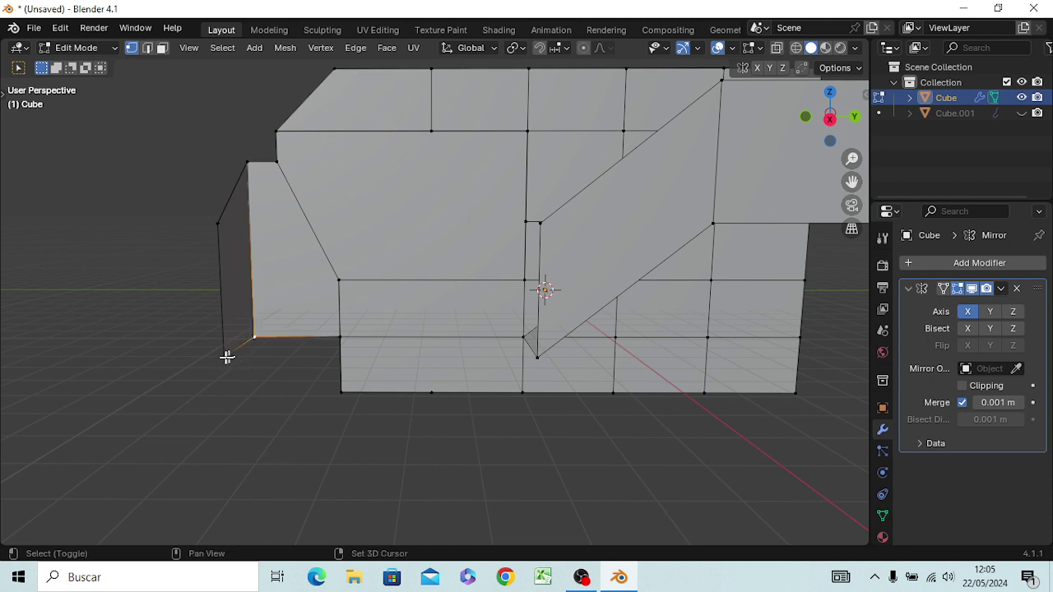
Step: Fill a four-corner face forming the side panel's bottom ledge
{"action": "left_click", "coordinate": [227, 359], "text": "shift"}
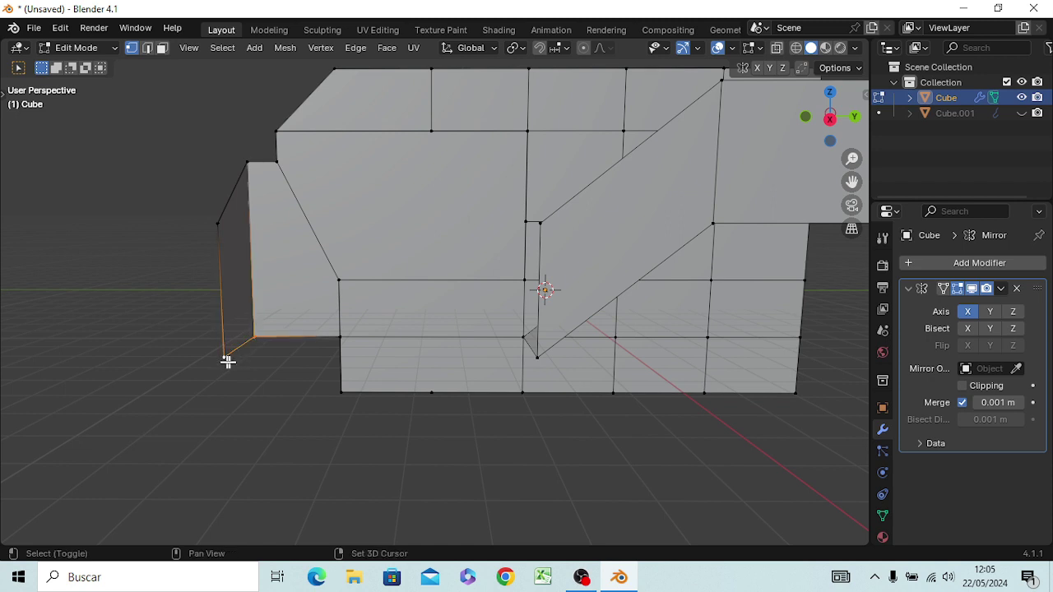
{"action": "left_click", "coordinate": [525, 348], "text": "shift"}
{"action": "left_click", "coordinate": [535, 354], "text": "shift"}
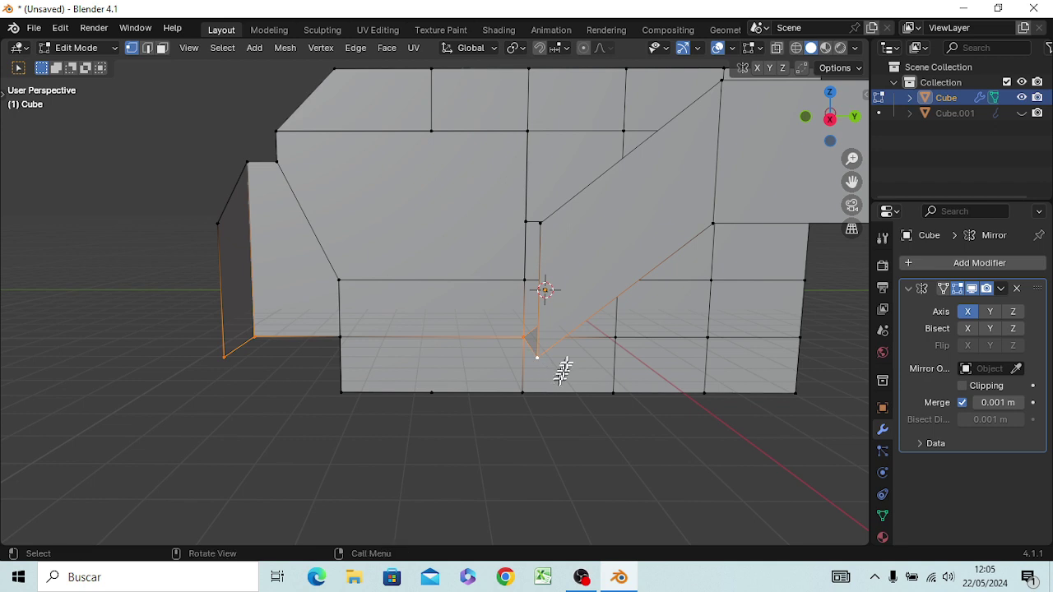
{"action": "key", "text": "f"}
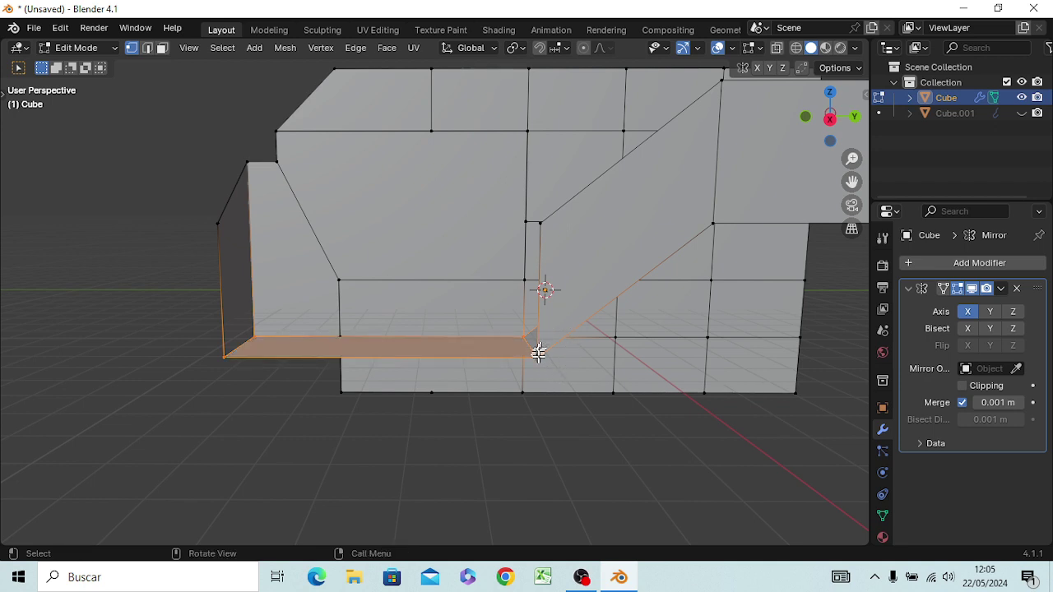
Step: Select the four corner vertices of the large front panel
{"action": "left_click", "coordinate": [545, 396]}
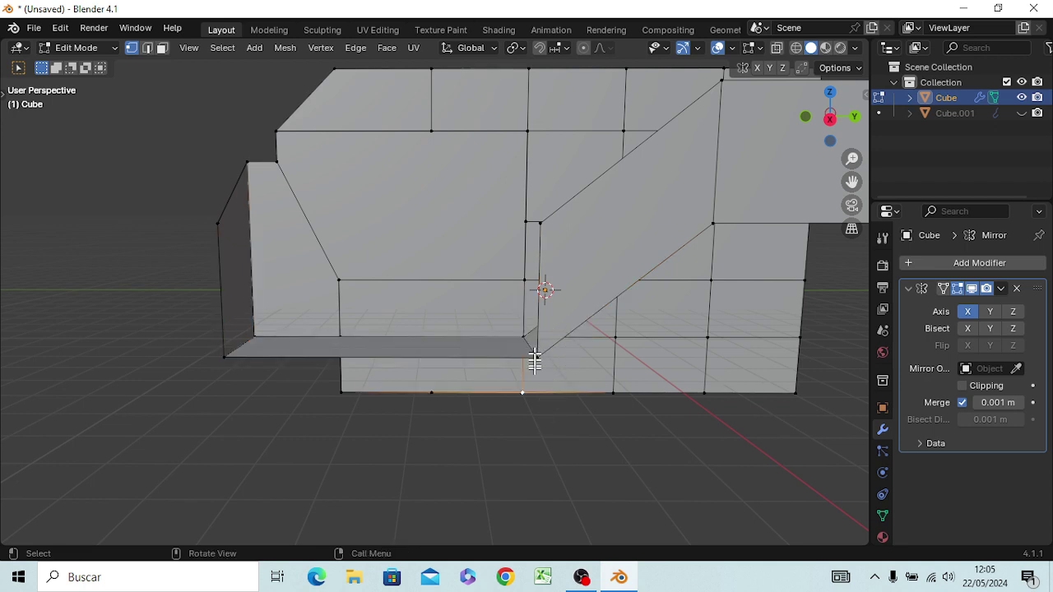
{"action": "left_click", "coordinate": [537, 359]}
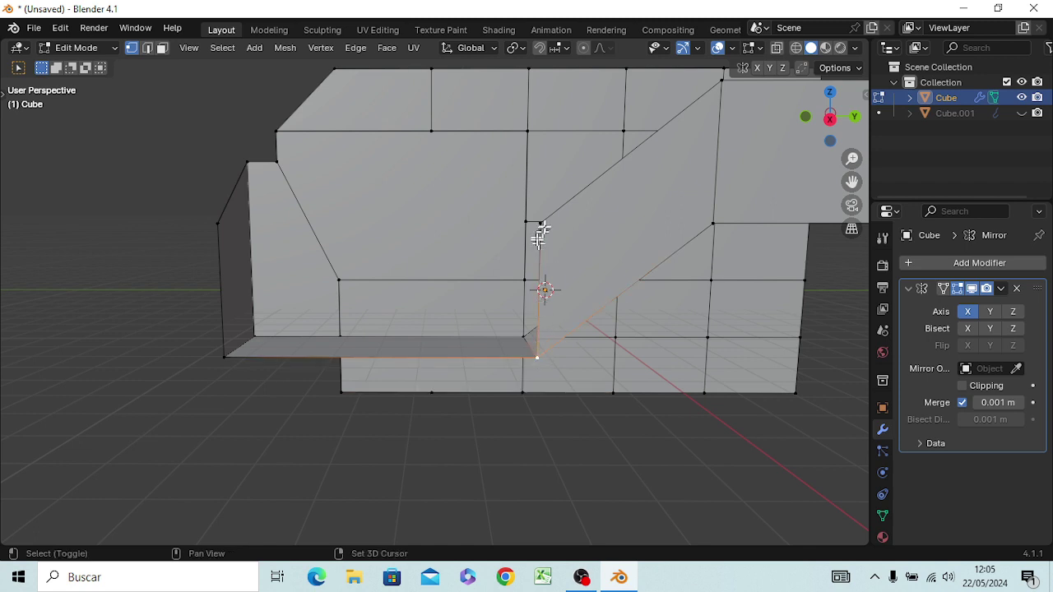
{"action": "left_click", "coordinate": [539, 225], "text": "shift"}
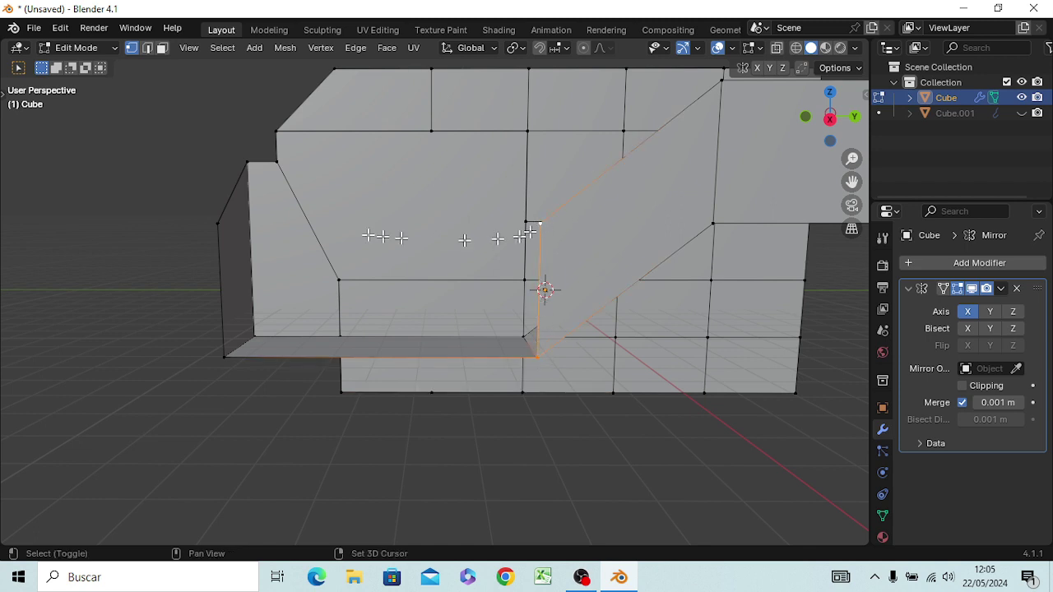
{"action": "left_click", "coordinate": [220, 225], "text": "shift"}
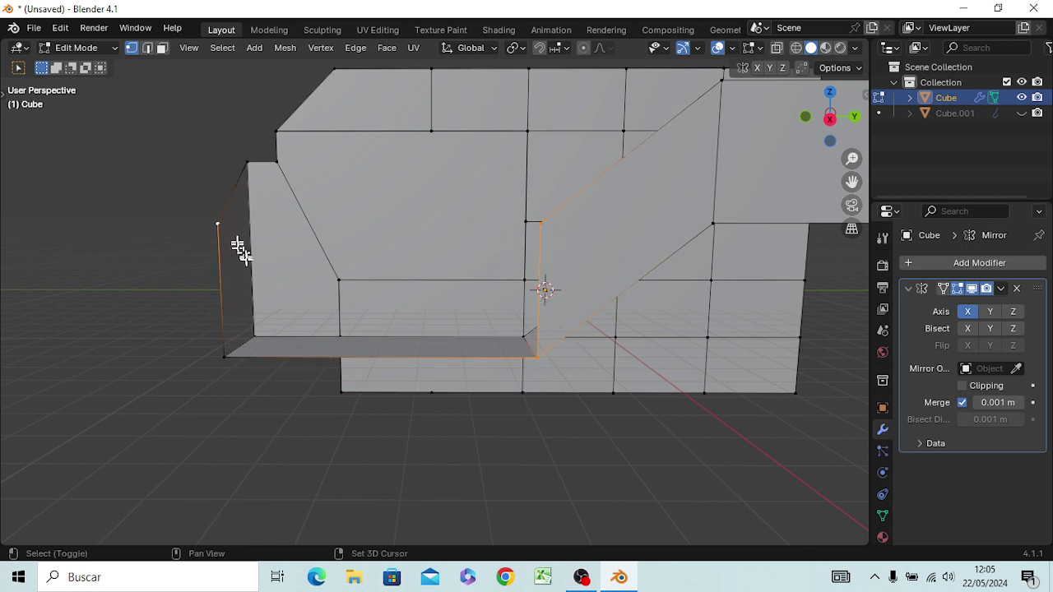
{"action": "left_click", "coordinate": [223, 356], "text": "shift"}
Step: Fill the large front panel face, then orbit around to inspect it from the front
{"action": "key", "text": "f"}
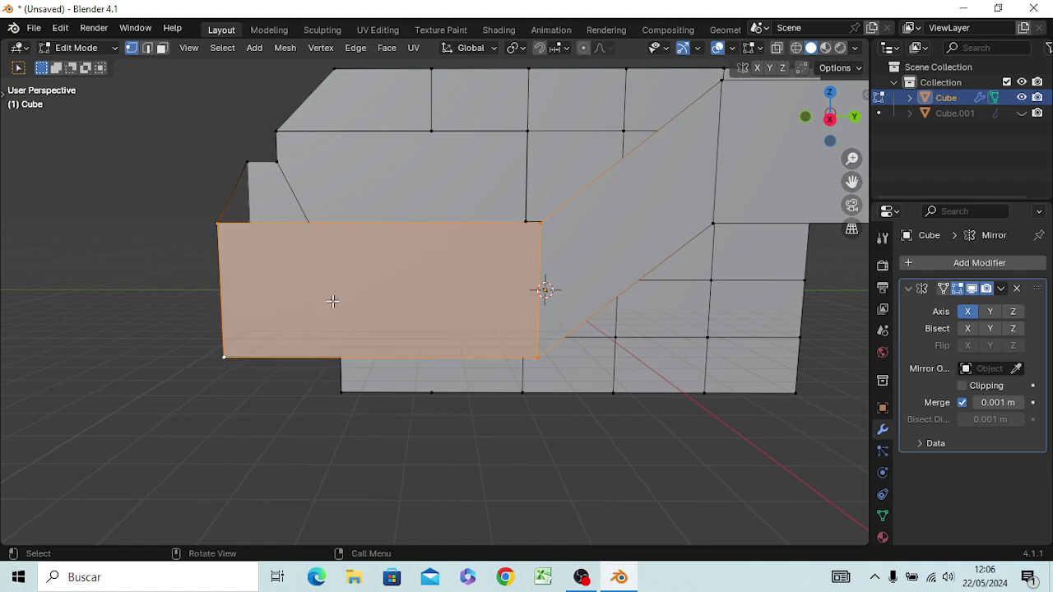
{"action": "mouse_move", "coordinate": [338, 308]}
{"action": "middle_mouse_down"}
{"action": "mouse_move", "coordinate": [344, 391]}
{"action": "mouse_move", "coordinate": [482, 458]}
{"action": "mouse_move", "coordinate": [420, 403]}
{"action": "mouse_move", "coordinate": [376, 395]}
{"action": "mouse_move", "coordinate": [370, 411]}
{"action": "mouse_move", "coordinate": [353, 402]}
{"action": "mouse_move", "coordinate": [354, 416]}
{"action": "mouse_move", "coordinate": [357, 384]}
{"action": "middle_mouse_up"}
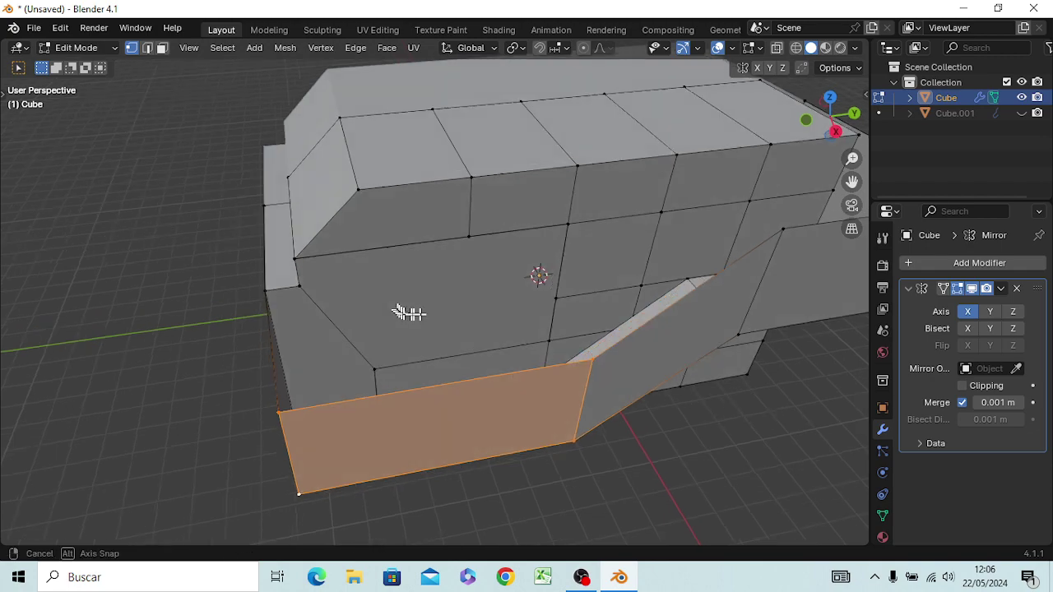
{"action": "mouse_move", "coordinate": [409, 313]}
{"action": "middle_mouse_down"}
{"action": "mouse_move", "coordinate": [472, 246]}
{"action": "mouse_move", "coordinate": [505, 281]}
{"action": "mouse_move", "coordinate": [512, 244]}
{"action": "mouse_move", "coordinate": [564, 256]}
{"action": "mouse_move", "coordinate": [570, 285]}
{"action": "mouse_move", "coordinate": [490, 278]}
{"action": "mouse_move", "coordinate": [436, 241]}
{"action": "mouse_move", "coordinate": [411, 277]}
{"action": "mouse_move", "coordinate": [423, 287]}
{"action": "mouse_move", "coordinate": [482, 265]}
{"action": "mouse_move", "coordinate": [425, 250]}
{"action": "middle_mouse_up"}
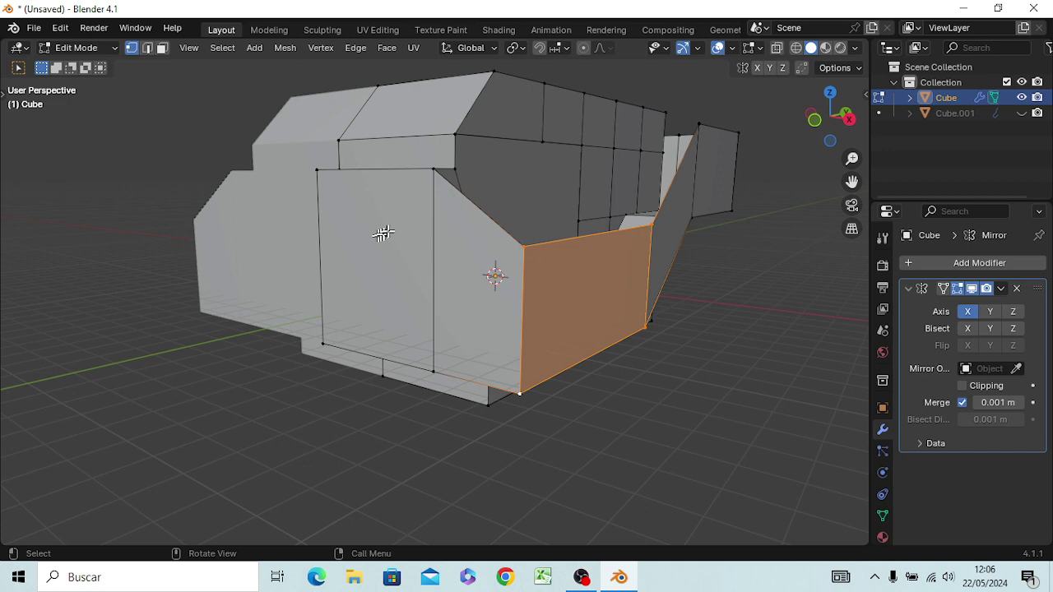
{"action": "mouse_move", "coordinate": [317, 288]}
{"action": "middle_mouse_down"}
{"action": "mouse_move", "coordinate": [423, 328]}
{"action": "mouse_move", "coordinate": [423, 341]}
{"action": "mouse_move", "coordinate": [420, 306]}
{"action": "middle_mouse_up"}
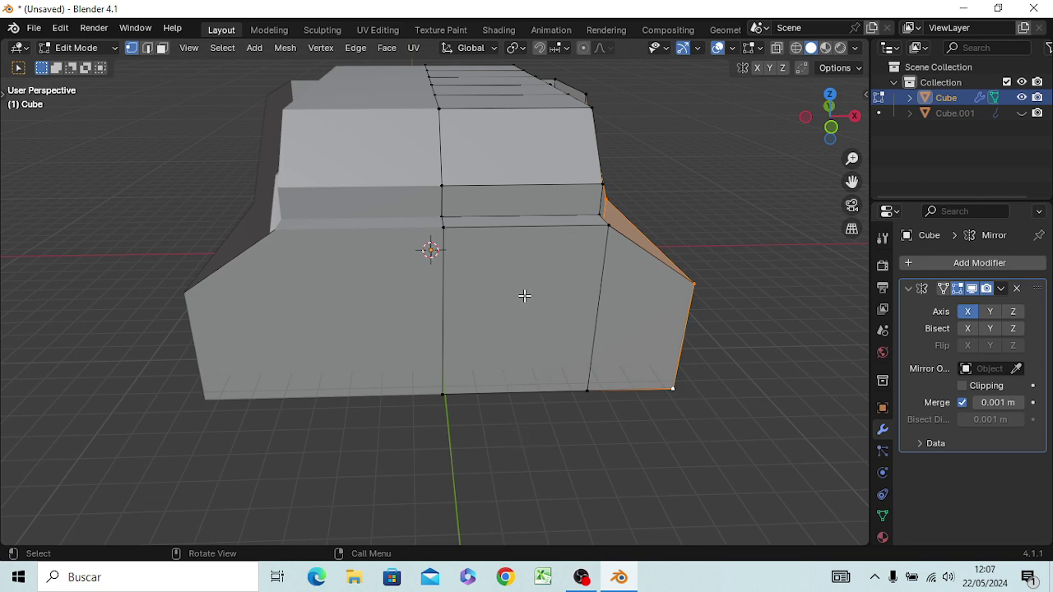
Step: Select the lower front panel face, inset it slightly, and switch to front orthographic view
{"action": "key", "text": "alt+a"}
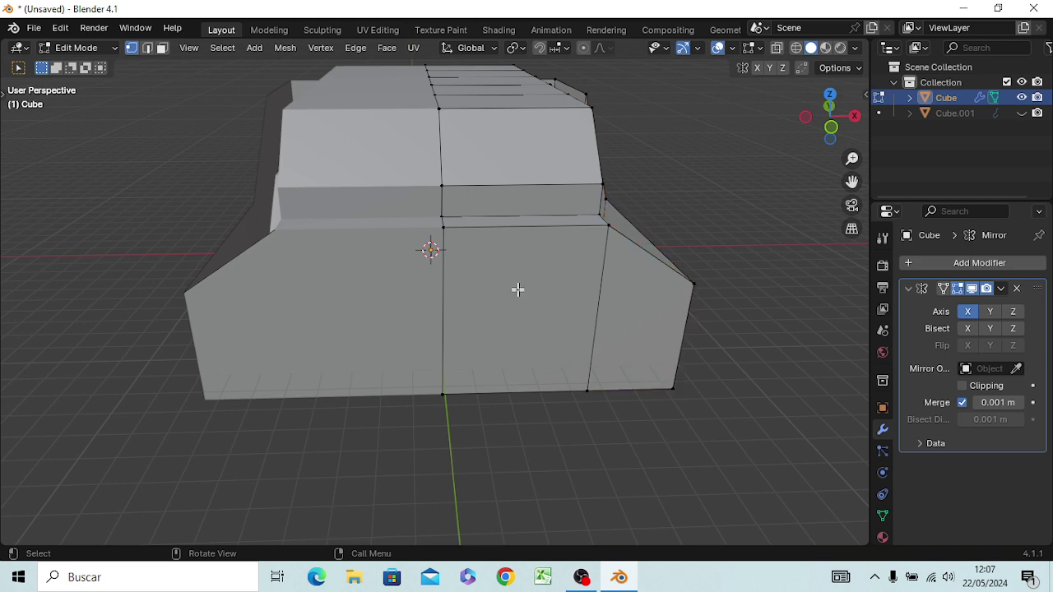
{"action": "key", "text": "3"}
{"action": "left_click", "coordinate": [528, 289]}
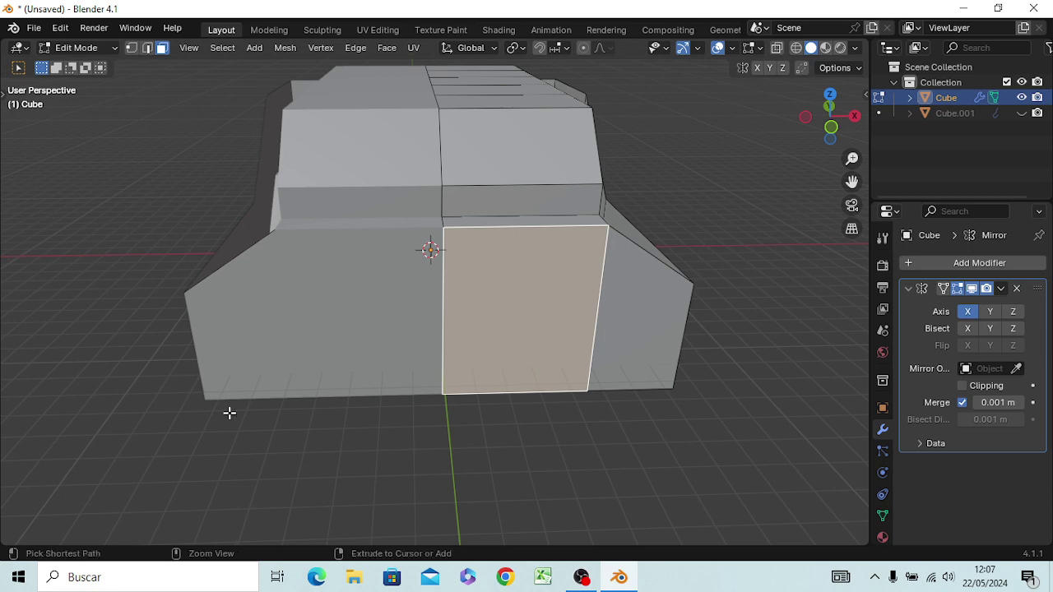
{"action": "key", "text": "ctrl+r"}
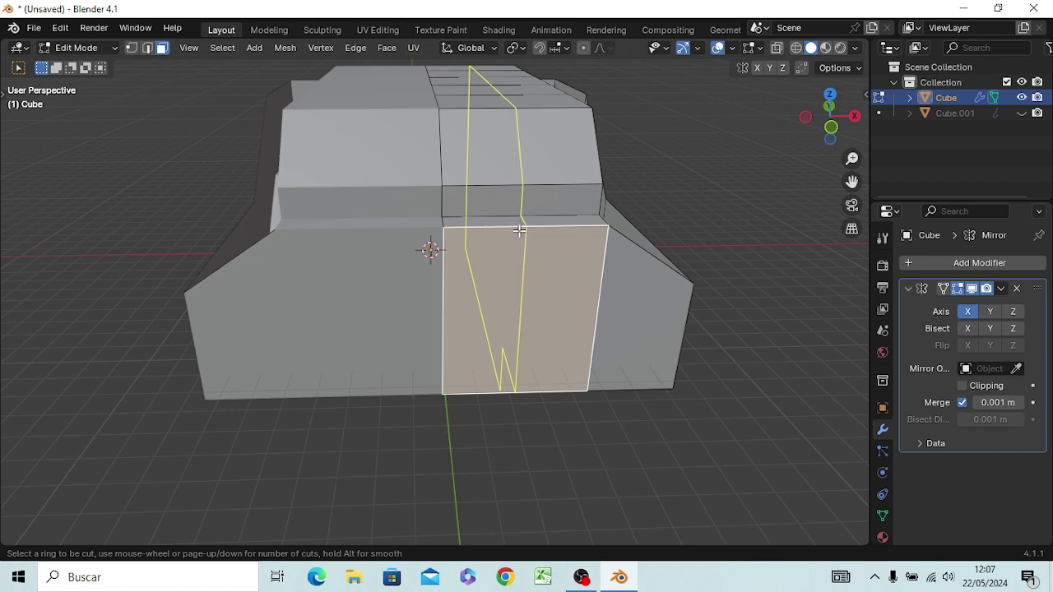
{"action": "key", "text": "Escape"}
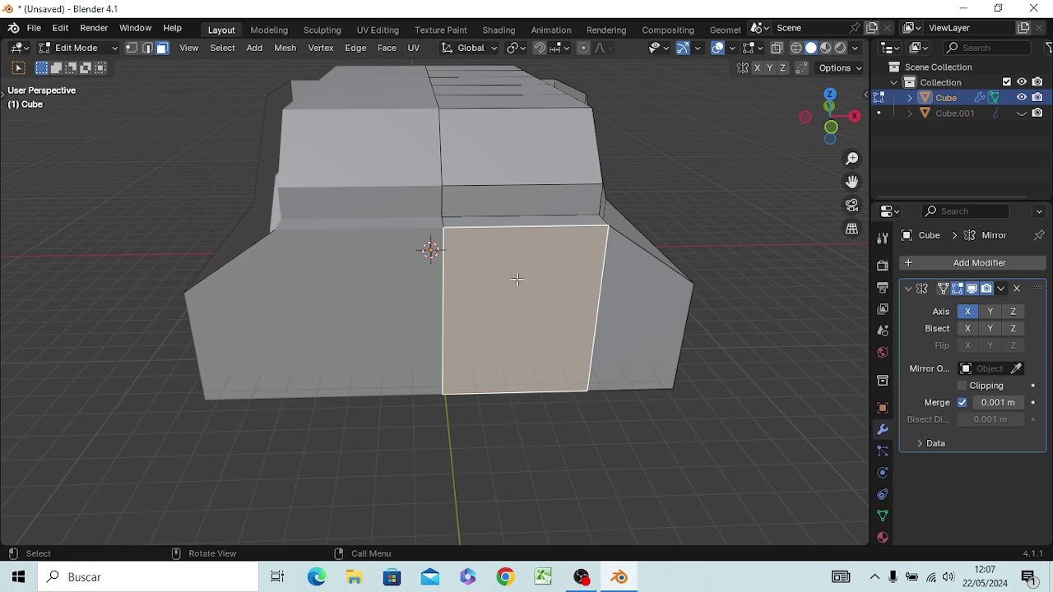
{"action": "key", "text": "i"}
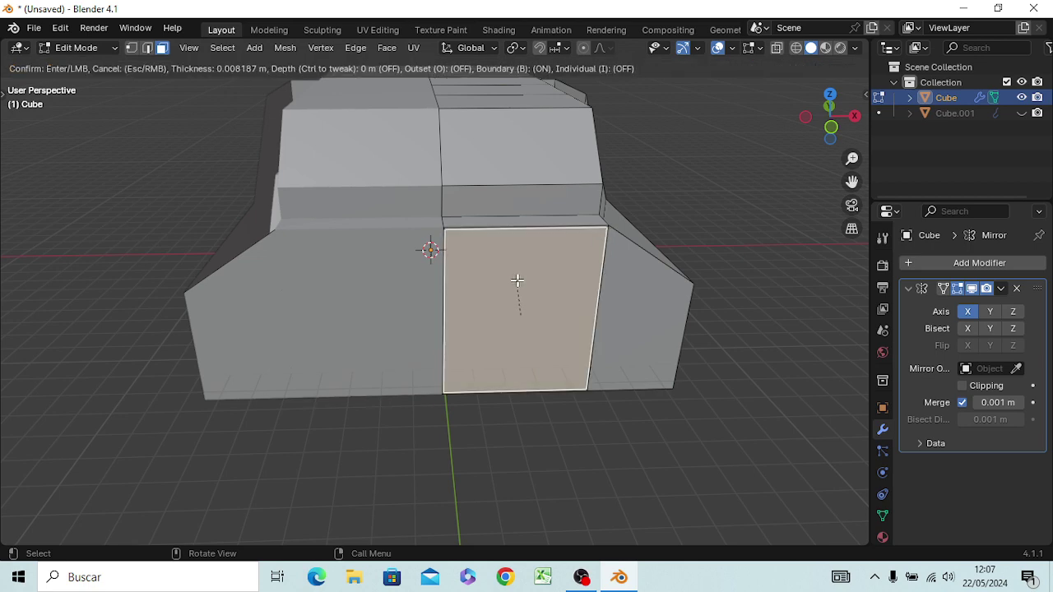
{"action": "left_click", "coordinate": [518, 280]}
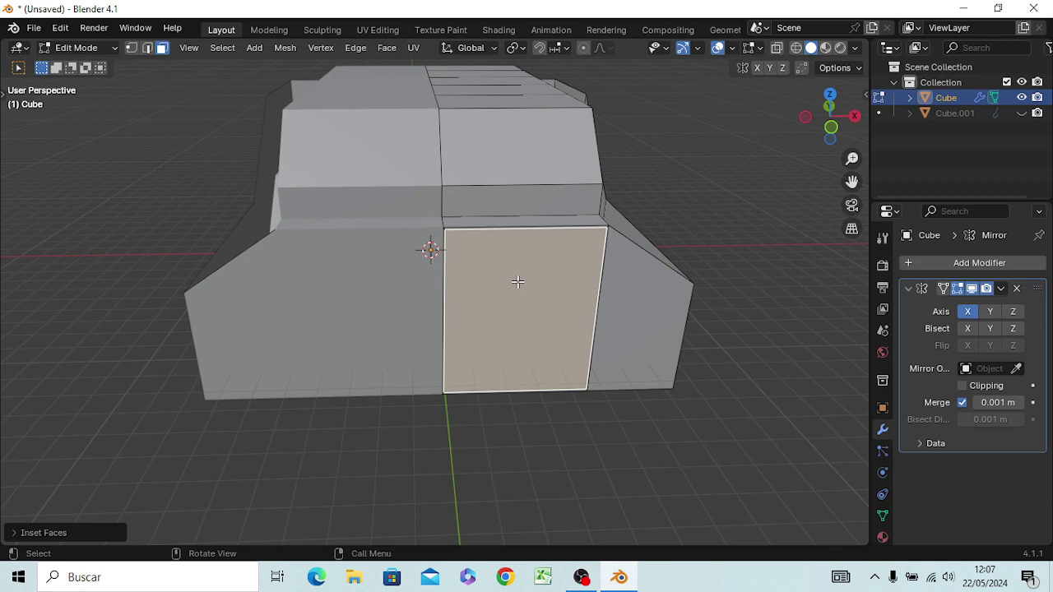
{"action": "key", "text": "KP_1"}
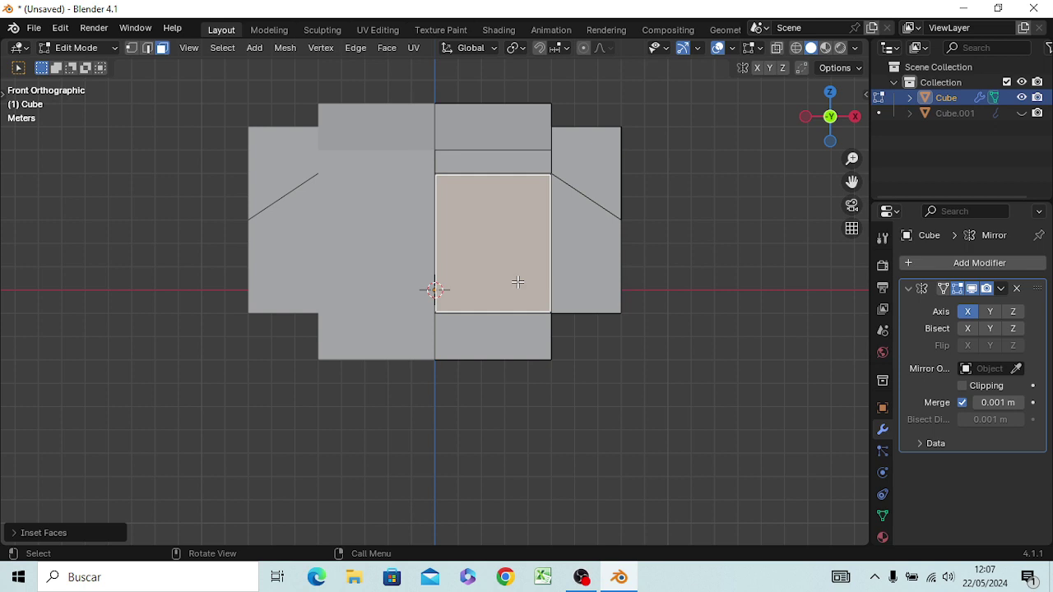
Step: Undo the inset and add two vertical edge loops through the front panel
{"action": "key", "text": "ctrl+z"}
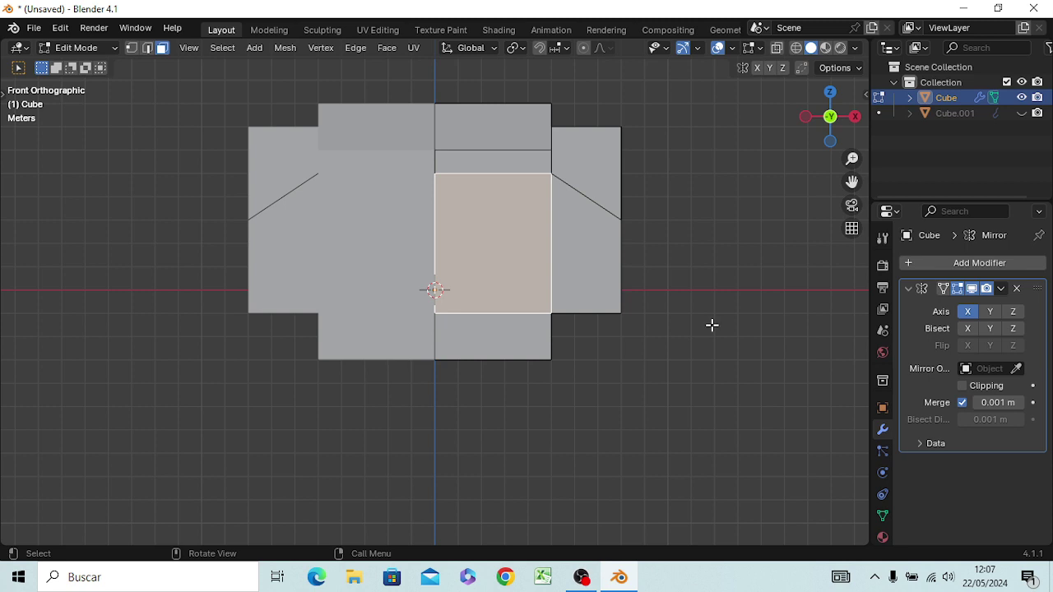
{"action": "key", "text": "ctrl+r"}
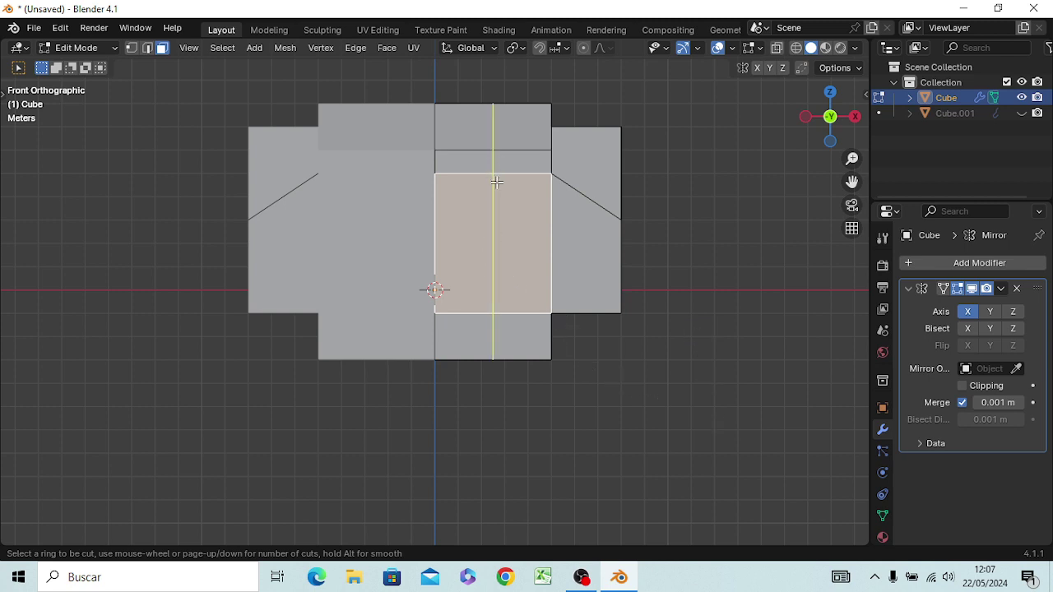
{"action": "scroll", "coordinate": [497, 181], "scroll_direction": "up", "scroll_amount": 1}
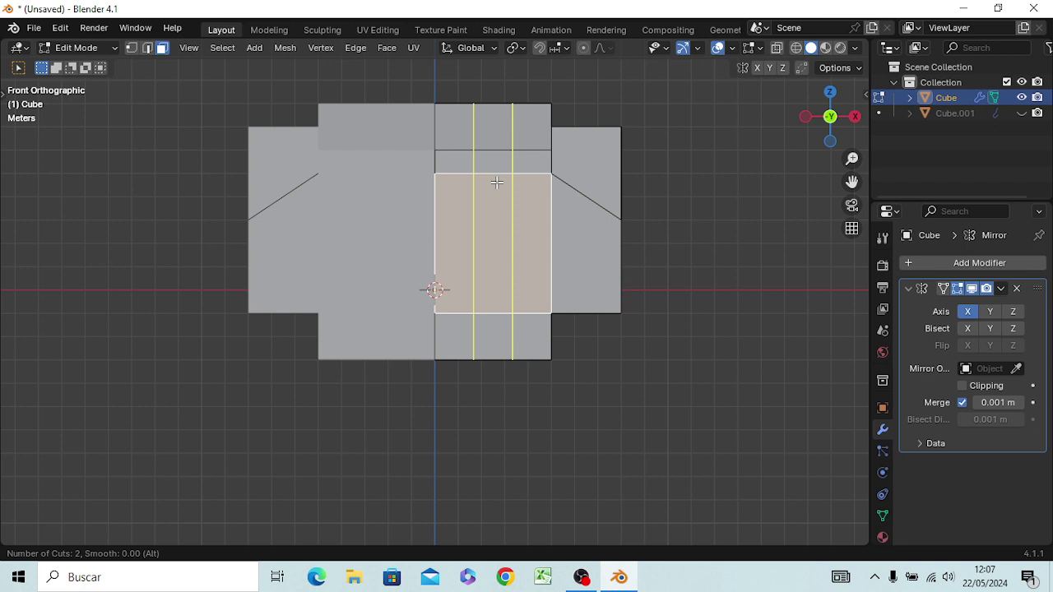
{"action": "left_click", "coordinate": [497, 182]}
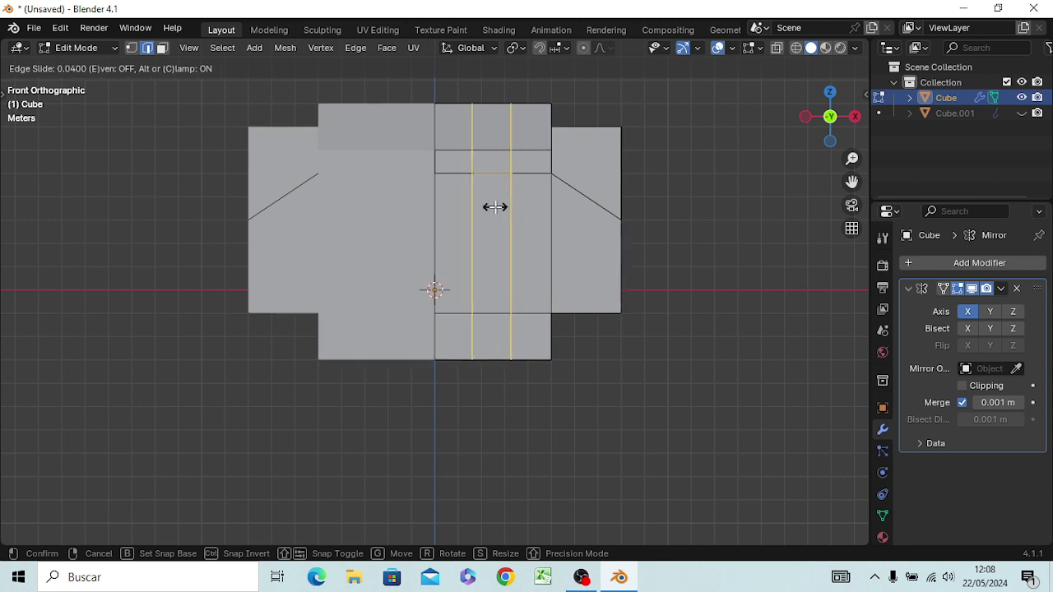
{"action": "left_click", "coordinate": [494, 206]}
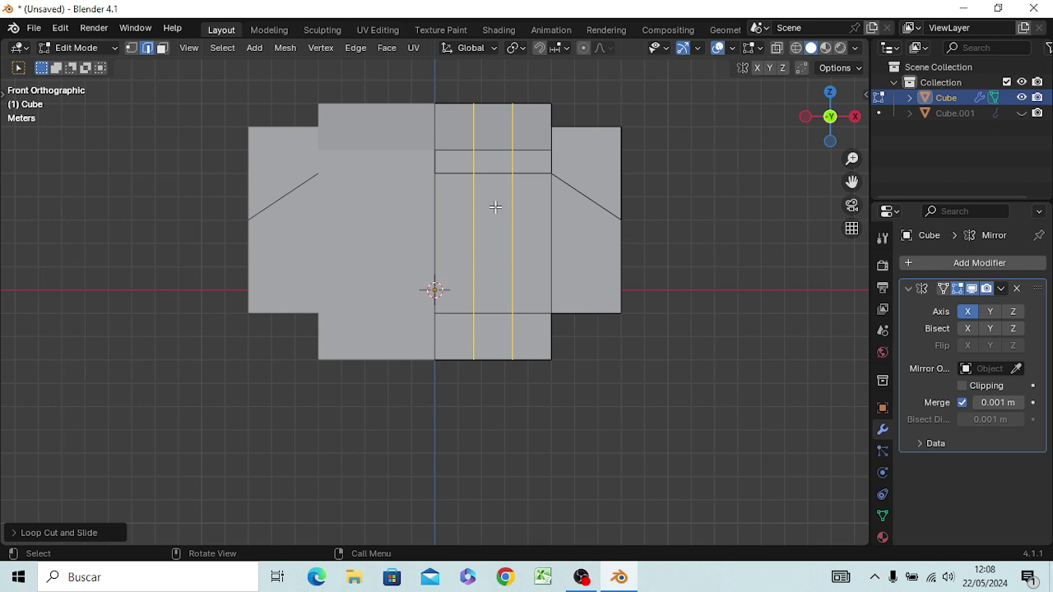
Step: In face mode, select only the narrow strip beside the centre
{"action": "left_click", "coordinate": [658, 253]}
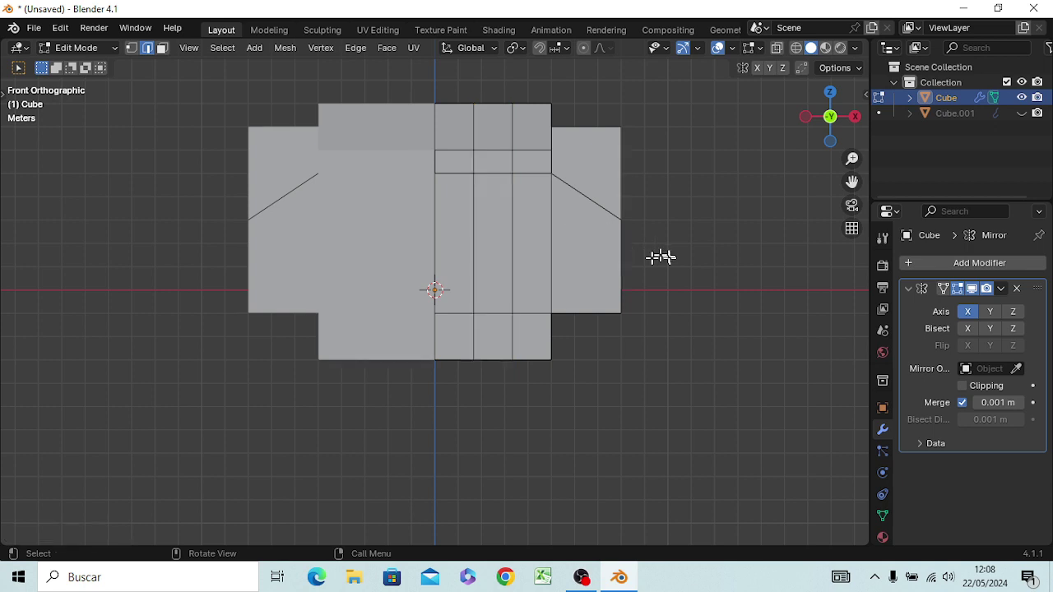
{"action": "left_click", "coordinate": [449, 261]}
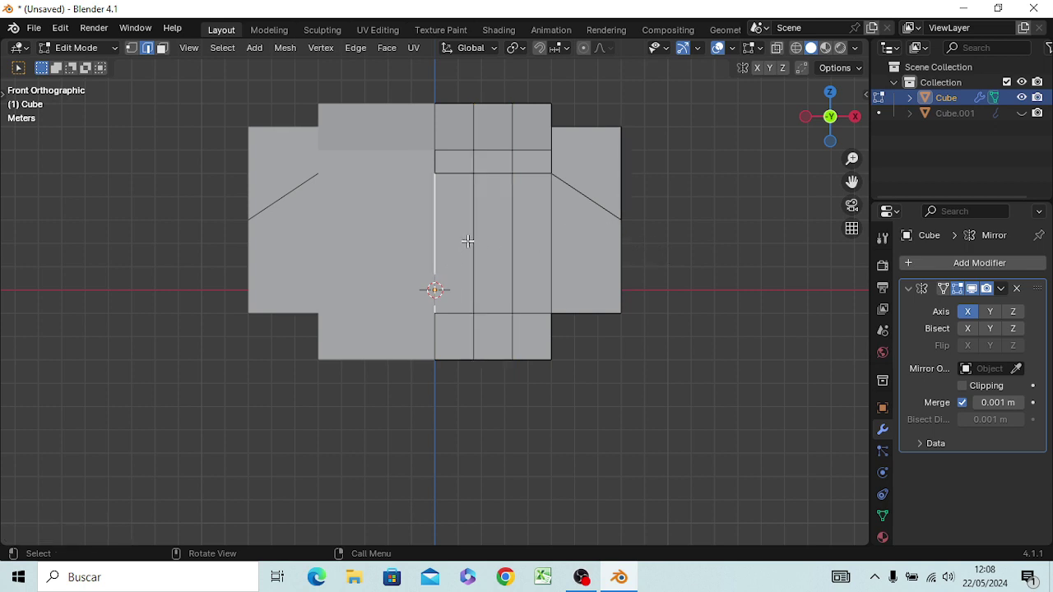
{"action": "key", "text": "3"}
{"action": "left_click", "coordinate": [467, 240]}
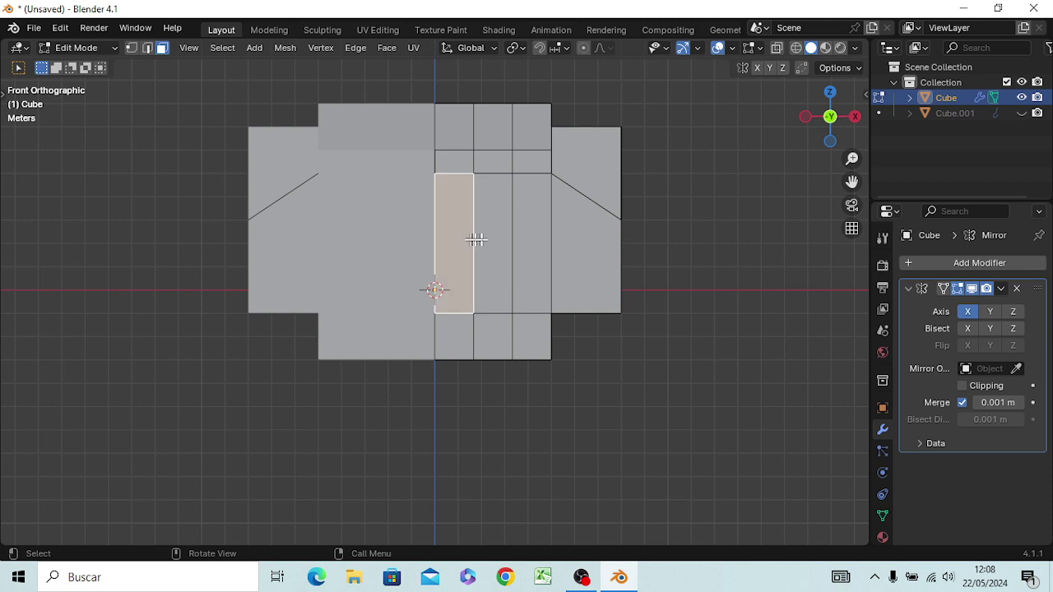
{"action": "left_click", "coordinate": [506, 242], "text": "shift"}
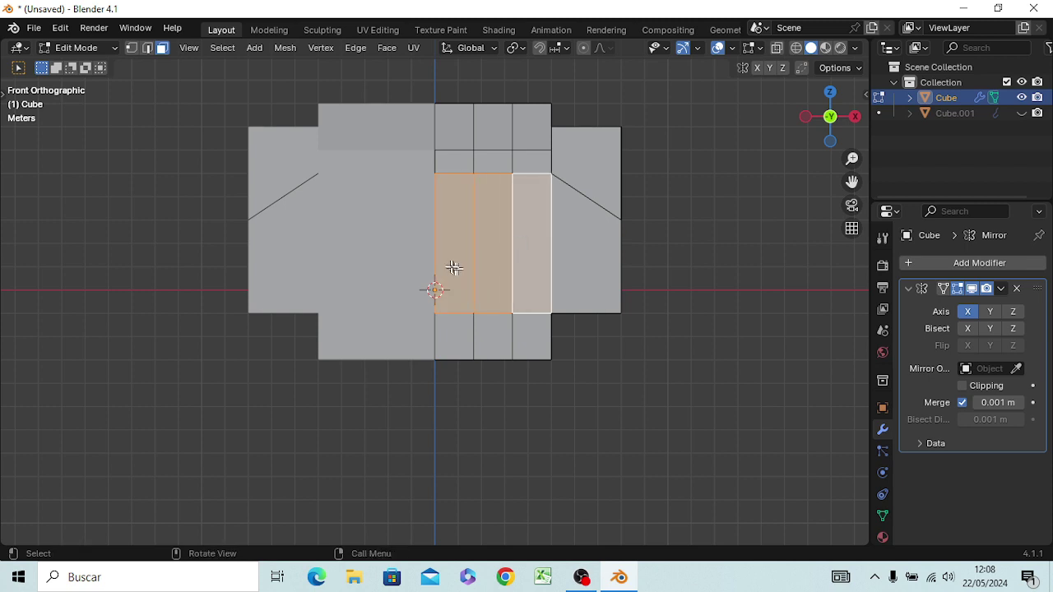
{"action": "left_click", "coordinate": [453, 268]}
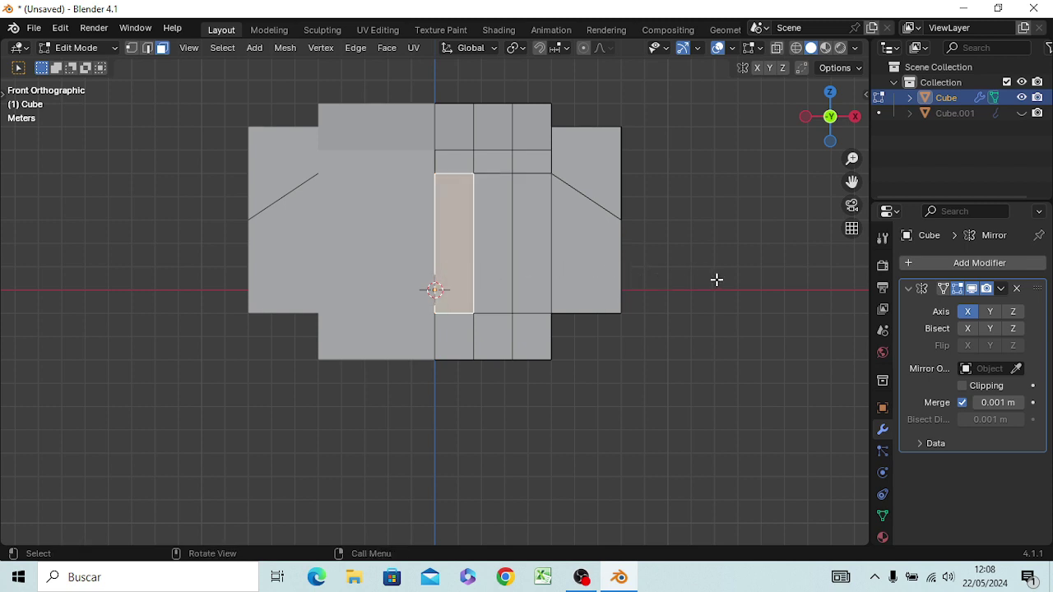
Step: From the right view, move the narrow strip face -3 m along Y
{"action": "key", "text": "KP_3"}
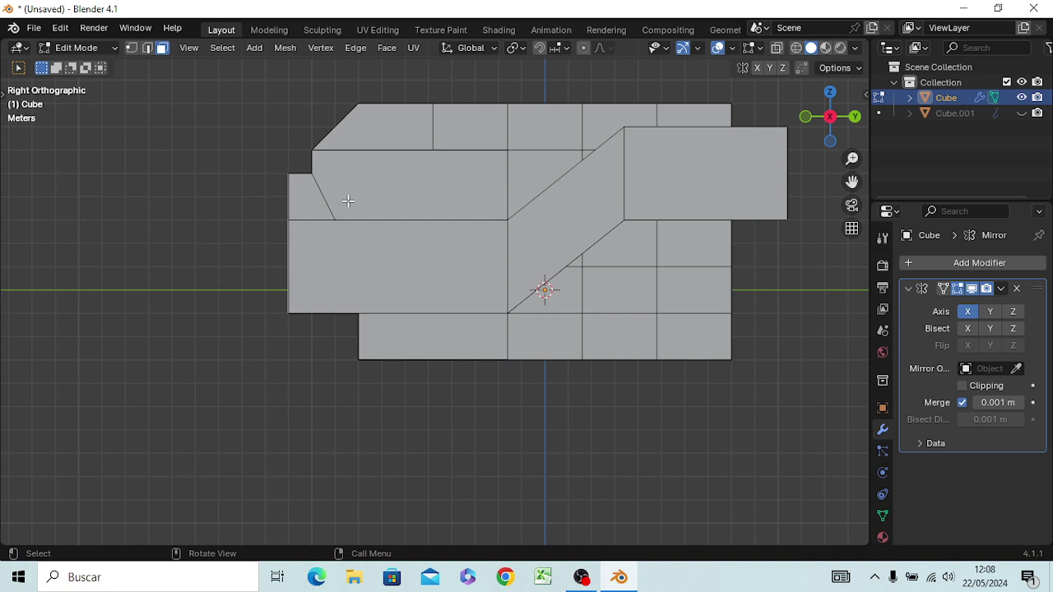
{"action": "key", "text": "g"}
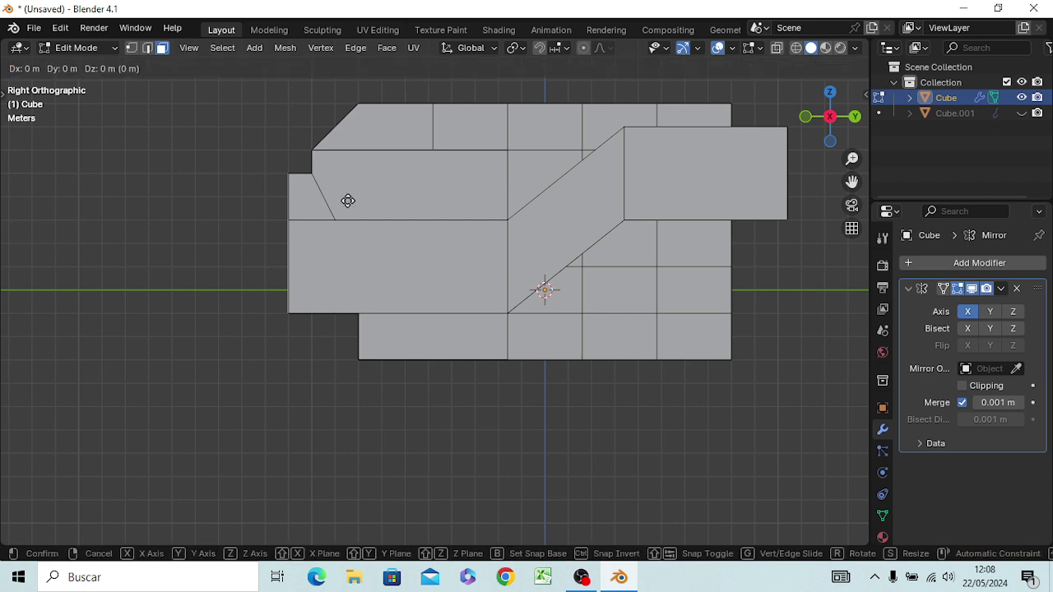
{"action": "key", "text": "y"}
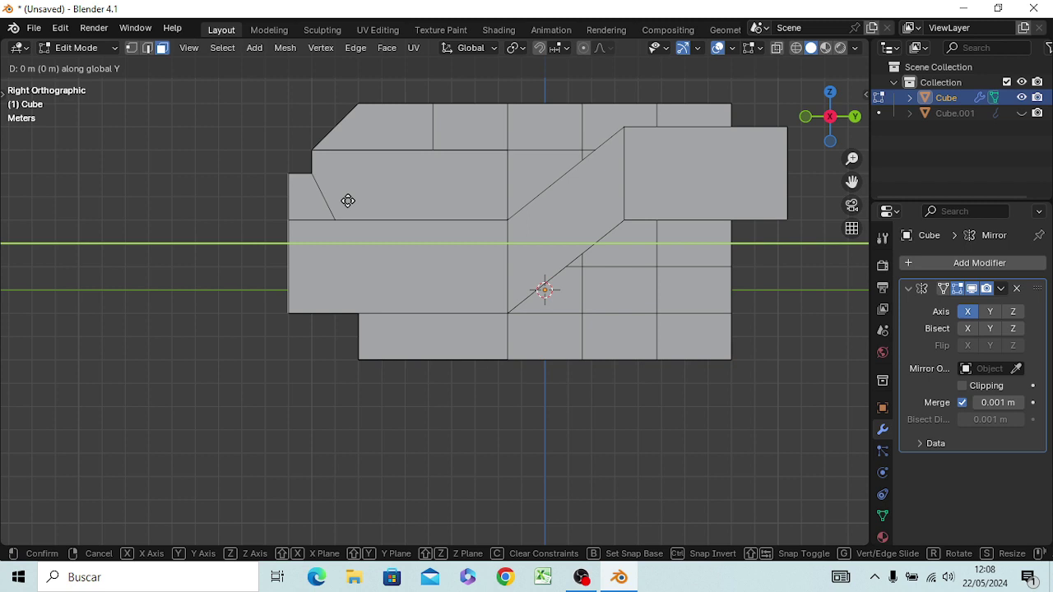
{"action": "type", "text": "-3"}
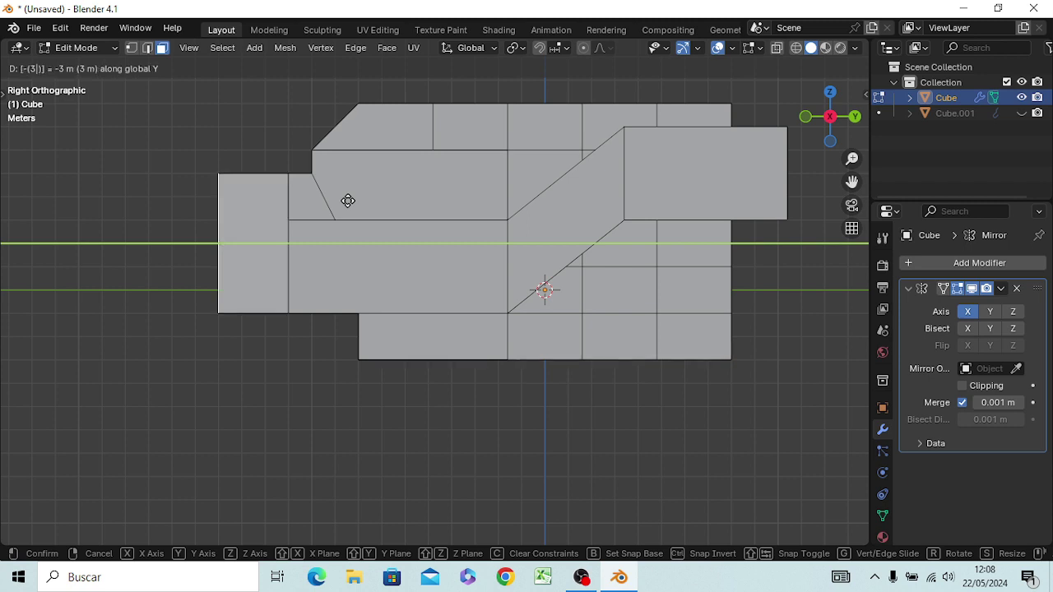
{"action": "key", "text": "Return"}
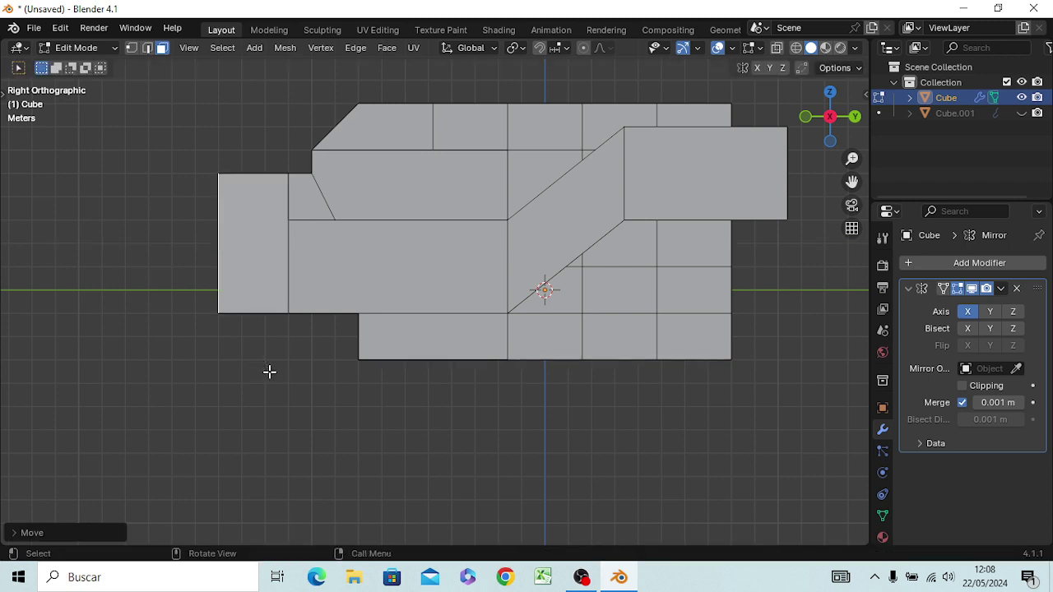
{"action": "middle_click_drag", "start_coordinate": [268, 370], "coordinate": [434, 400]}
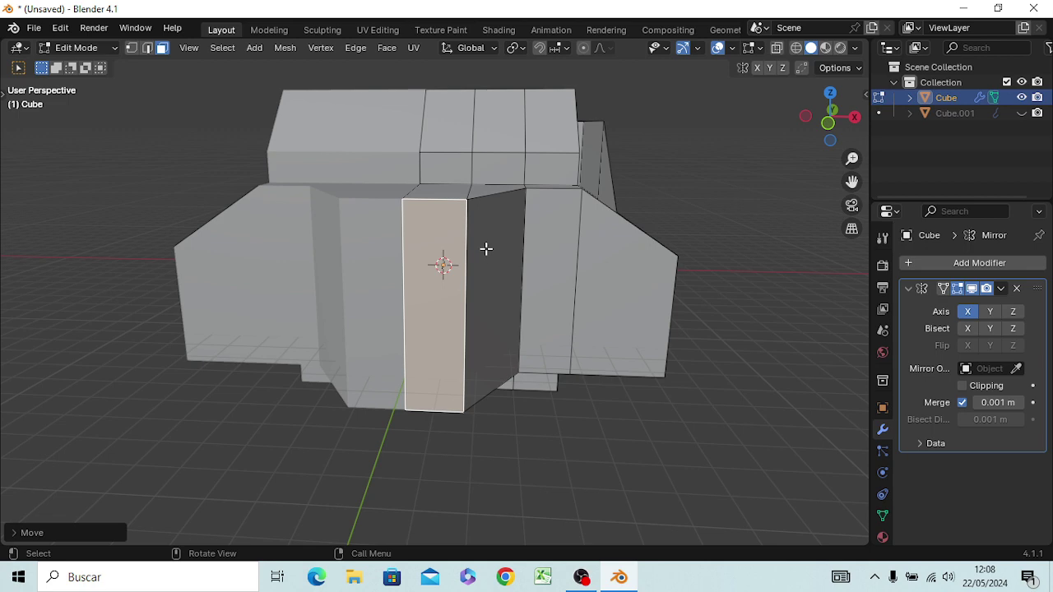
Step: Check the angled face beside the strip, then switch to edge selection
{"action": "left_click", "coordinate": [485, 247]}
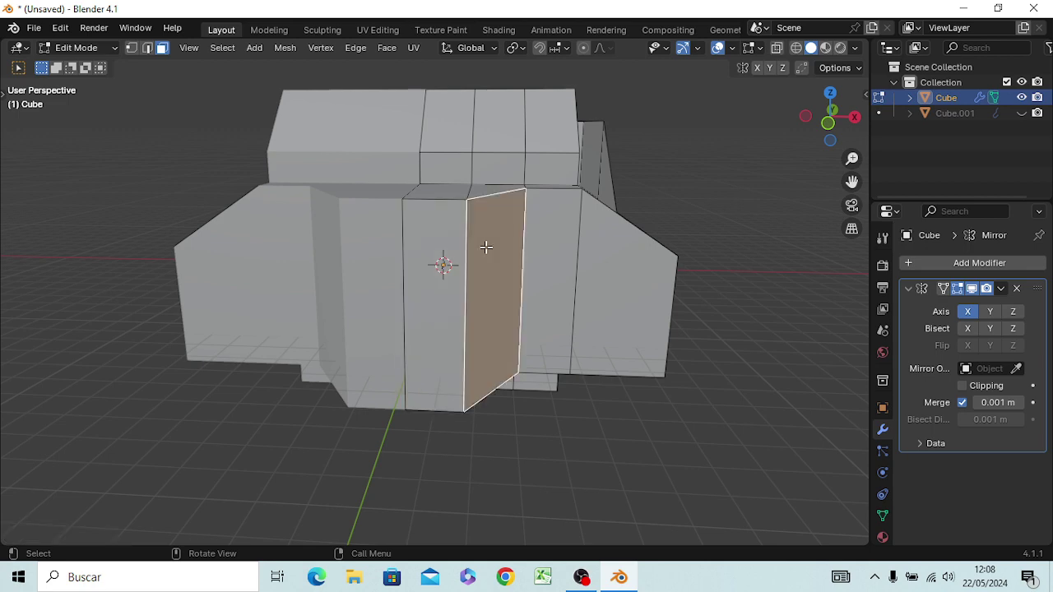
{"action": "left_click", "coordinate": [663, 194]}
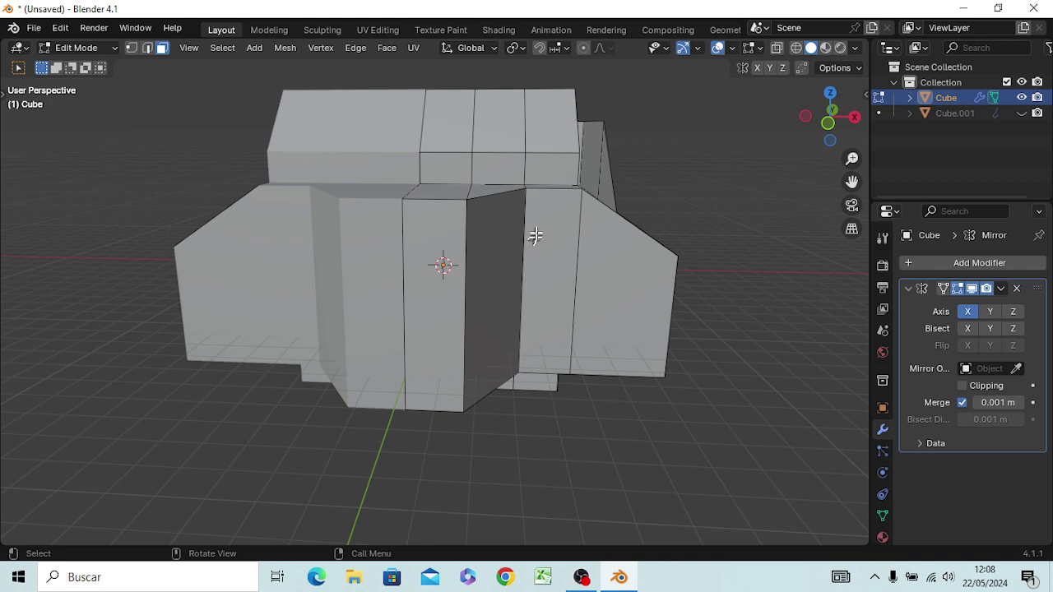
{"action": "key", "text": "2"}
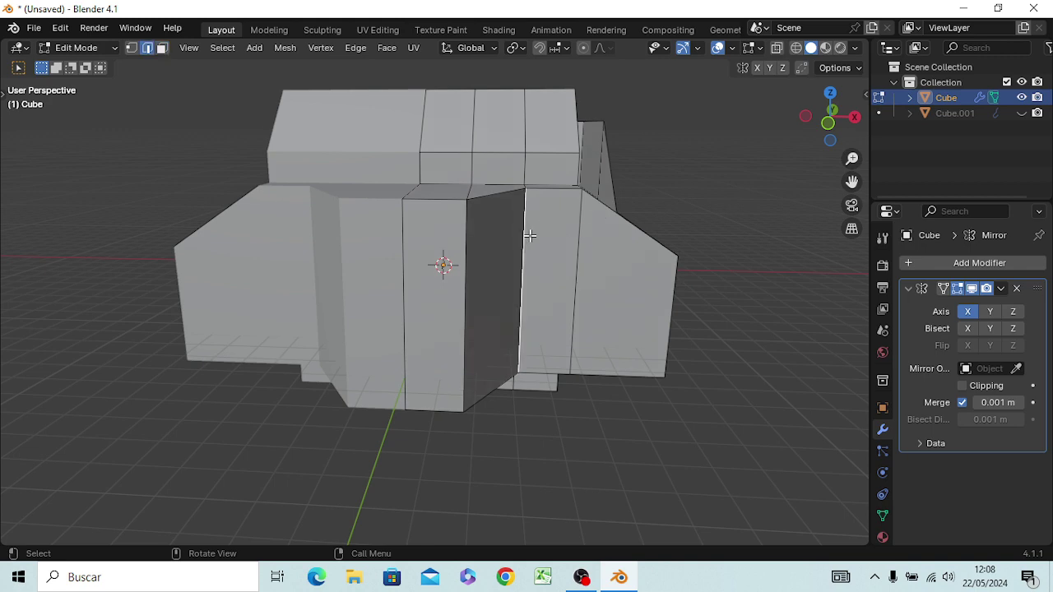
{"action": "mouse_move", "coordinate": [699, 198]}
{"action": "middle_mouse_down"}
{"action": "mouse_move", "coordinate": [686, 216]}
{"action": "mouse_move", "coordinate": [567, 185]}
{"action": "middle_mouse_up"}
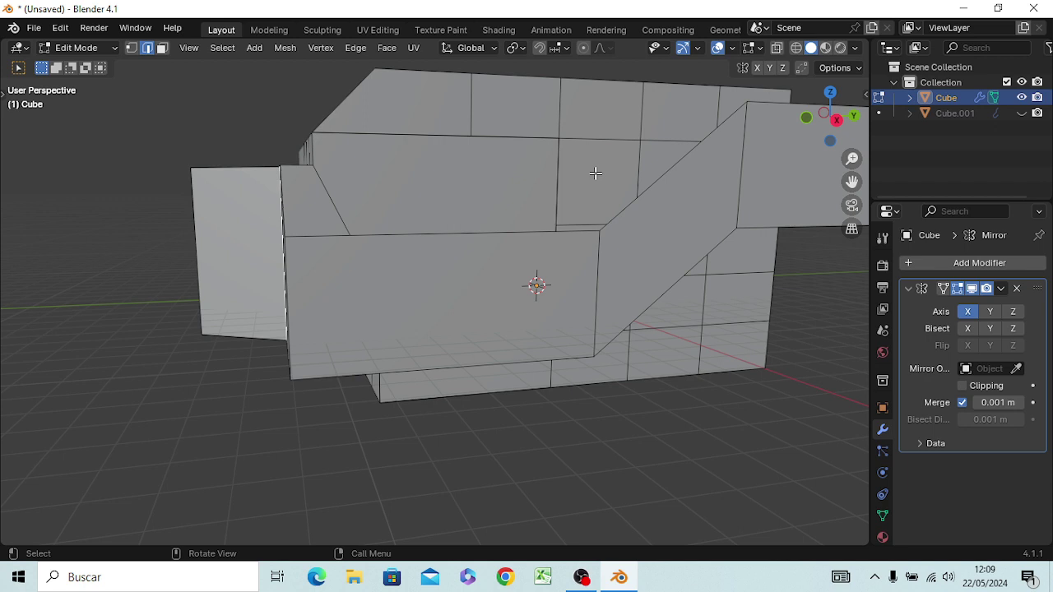
Step: Move the selected side-panel edge -2 m along Y so its end slants
{"action": "key", "text": "g"}
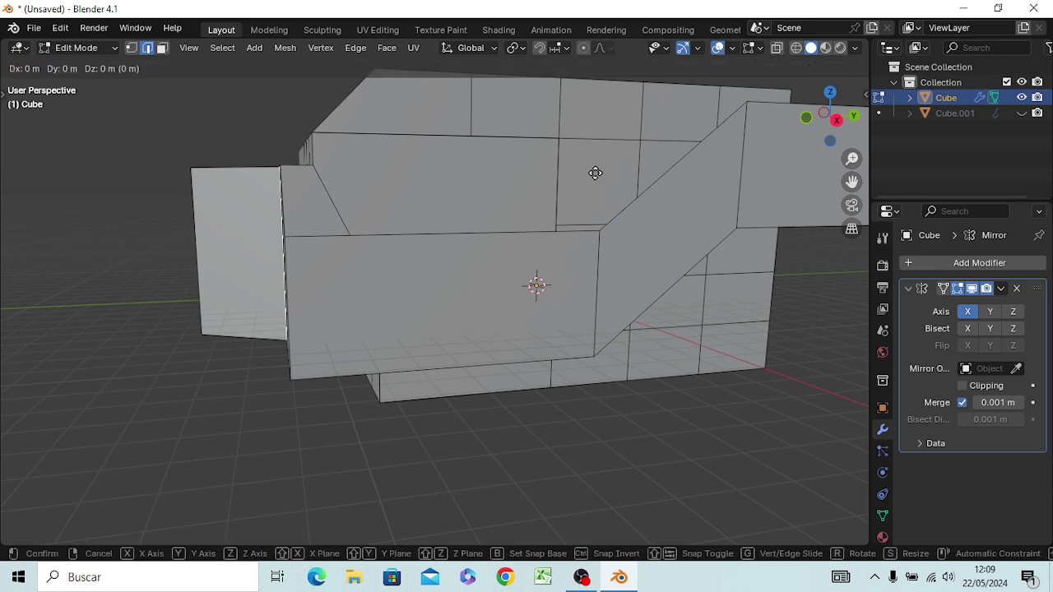
{"action": "type", "text": "y"}
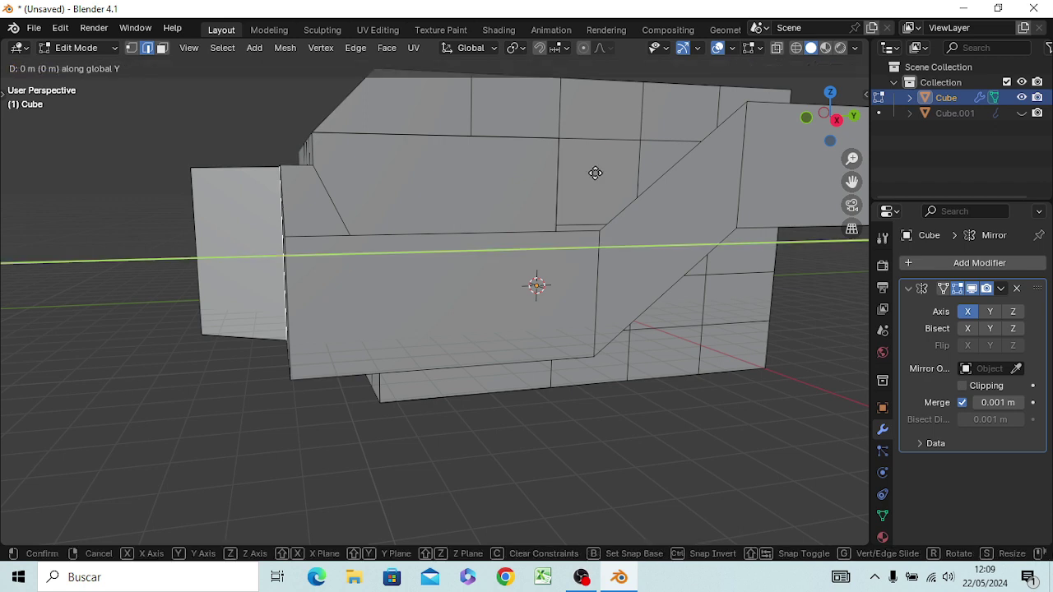
{"action": "type", "text": "2"}
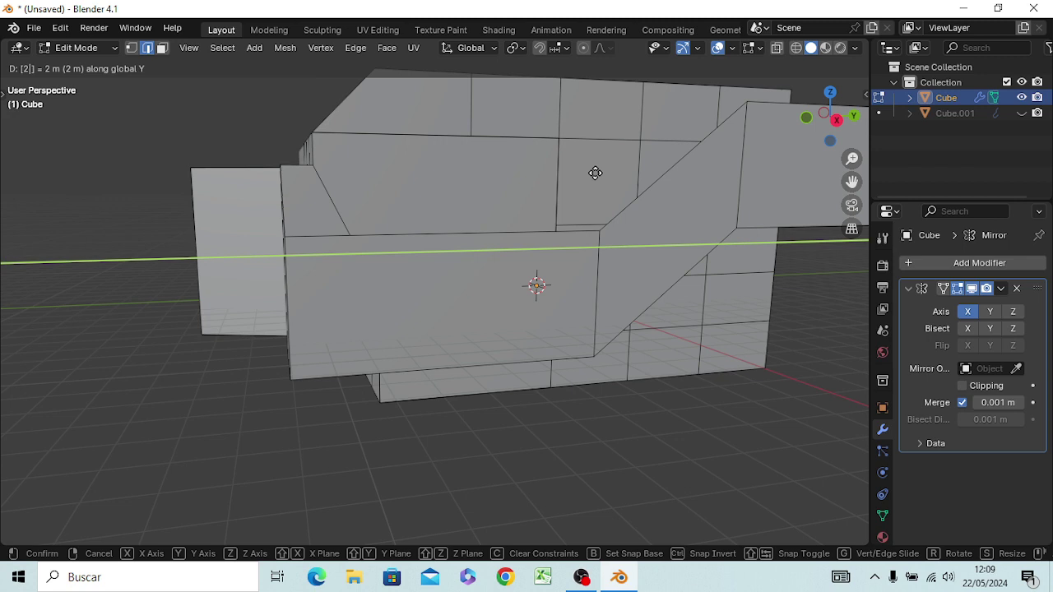
{"action": "key", "text": "Return"}
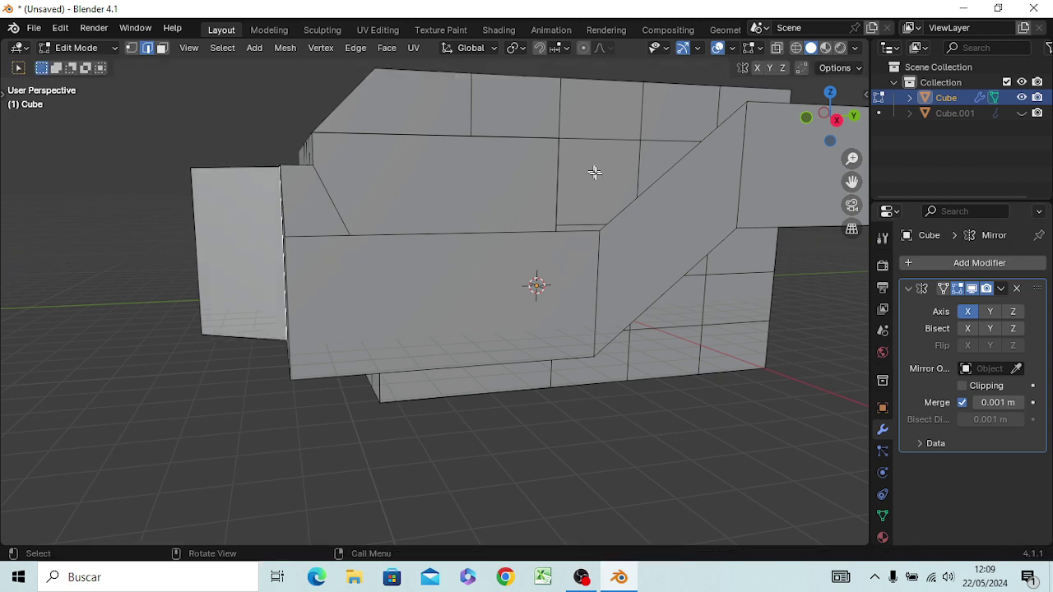
{"action": "key", "text": "g"}
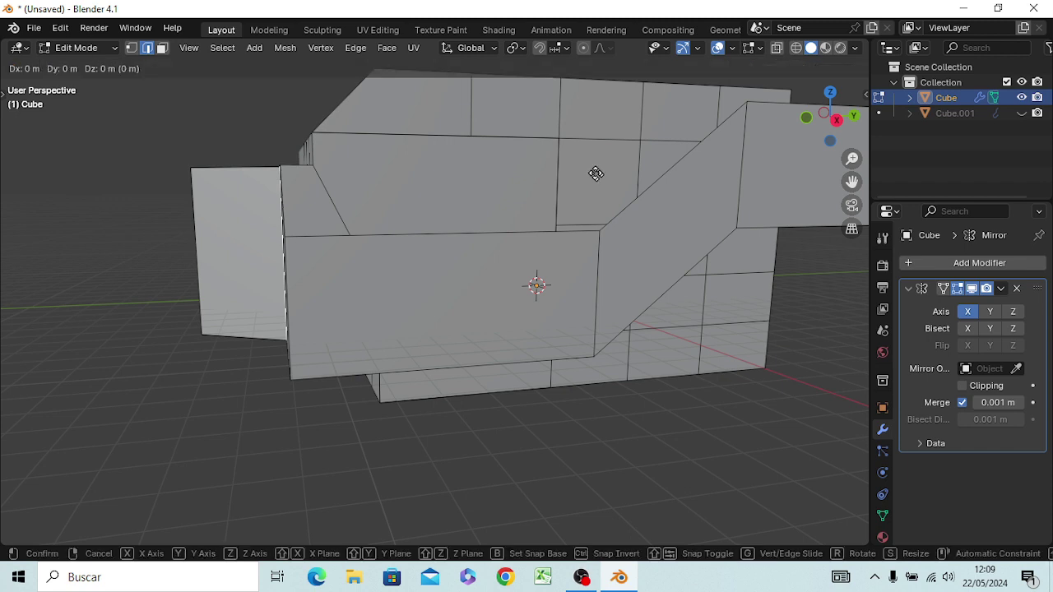
{"action": "key", "text": "y"}
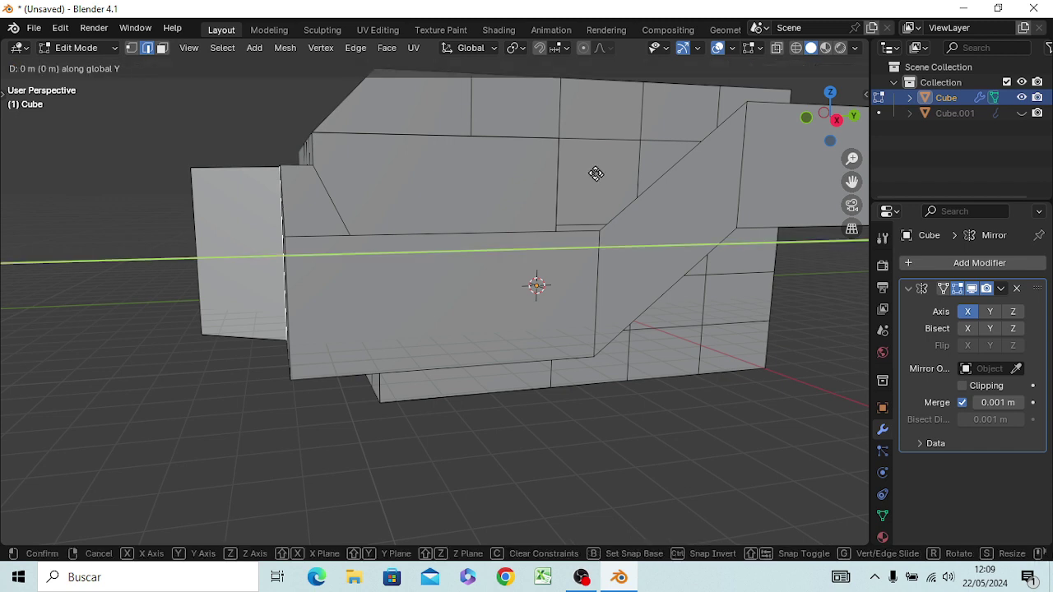
{"action": "type", "text": "-2"}
{"action": "key", "text": "Return"}
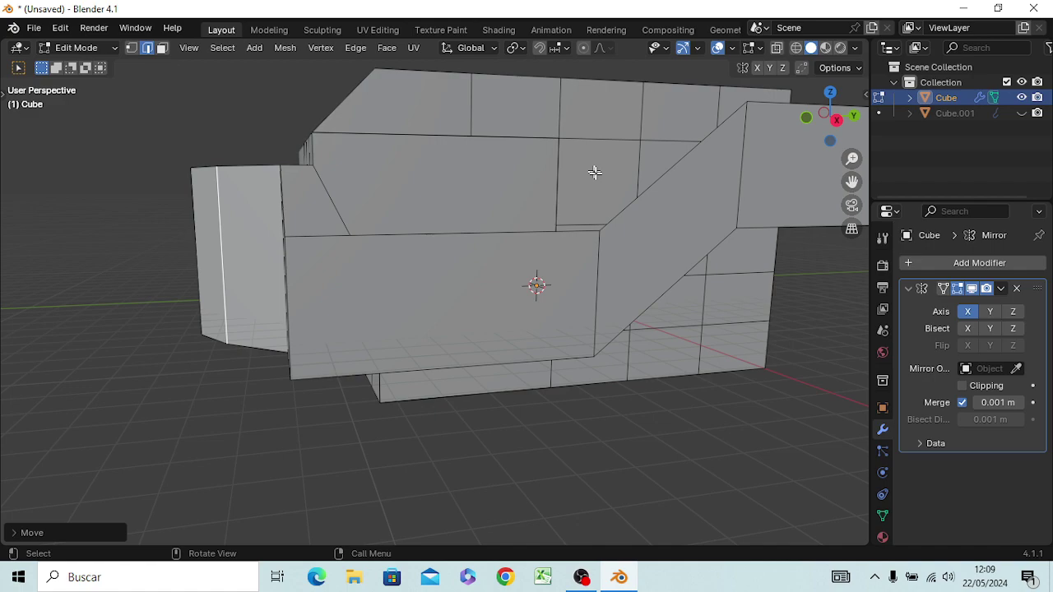
{"action": "mouse_move", "coordinate": [169, 477]}
{"action": "middle_mouse_down"}
{"action": "mouse_move", "coordinate": [195, 495]}
{"action": "mouse_move", "coordinate": [301, 496]}
{"action": "mouse_move", "coordinate": [282, 500]}
{"action": "mouse_move", "coordinate": [283, 477]}
{"action": "mouse_move", "coordinate": [292, 524]}
{"action": "mouse_move", "coordinate": [298, 47]}
{"action": "mouse_move", "coordinate": [299, 540]}
{"action": "mouse_move", "coordinate": [315, 489]}
{"action": "middle_mouse_up"}
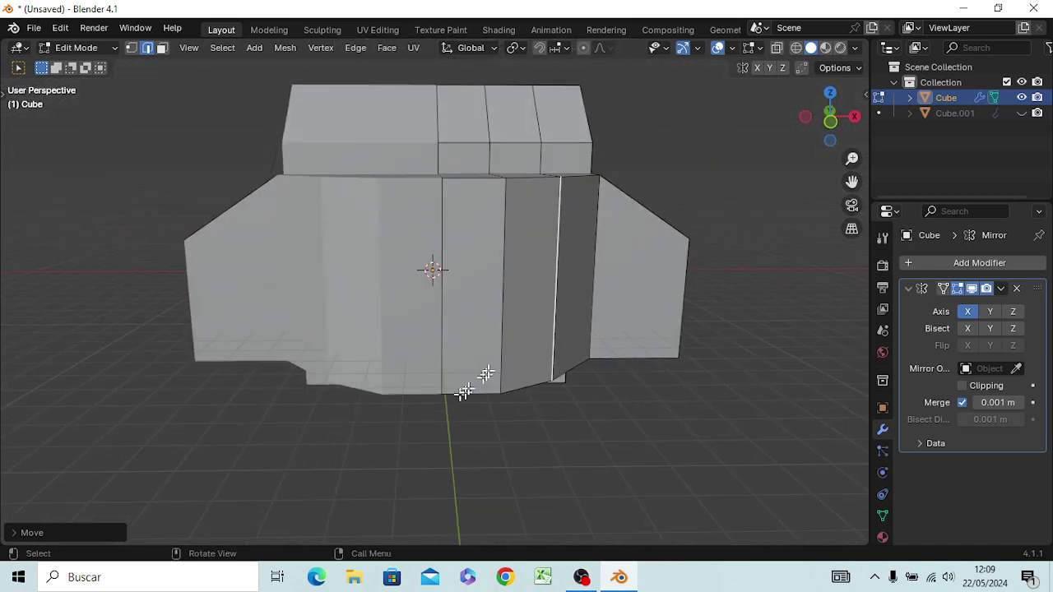
Step: In face mode, select the three front strip faces of the rounded front
{"action": "left_click", "coordinate": [484, 318]}
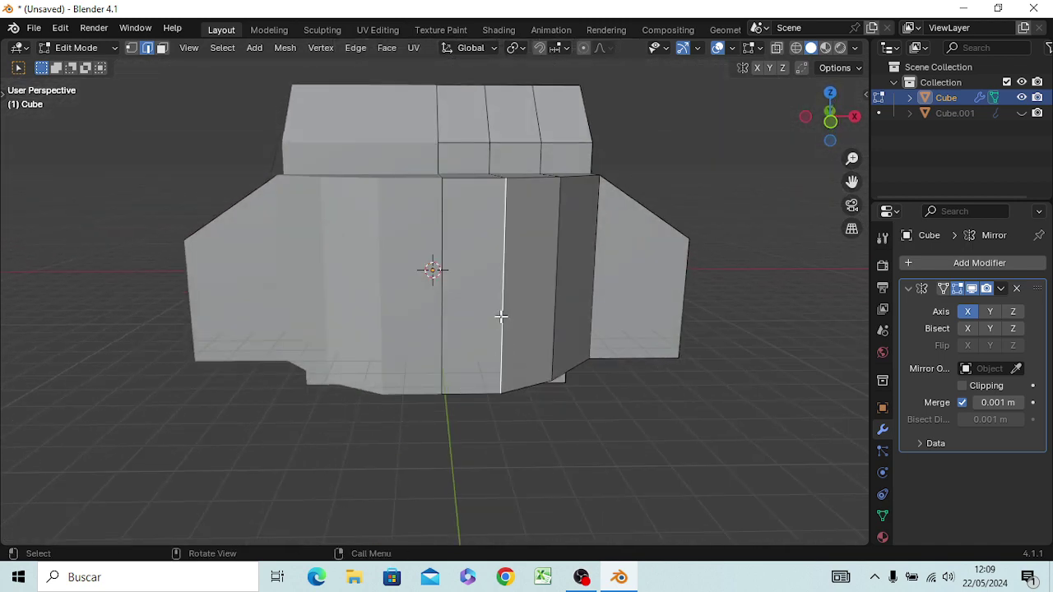
{"action": "key", "text": "3"}
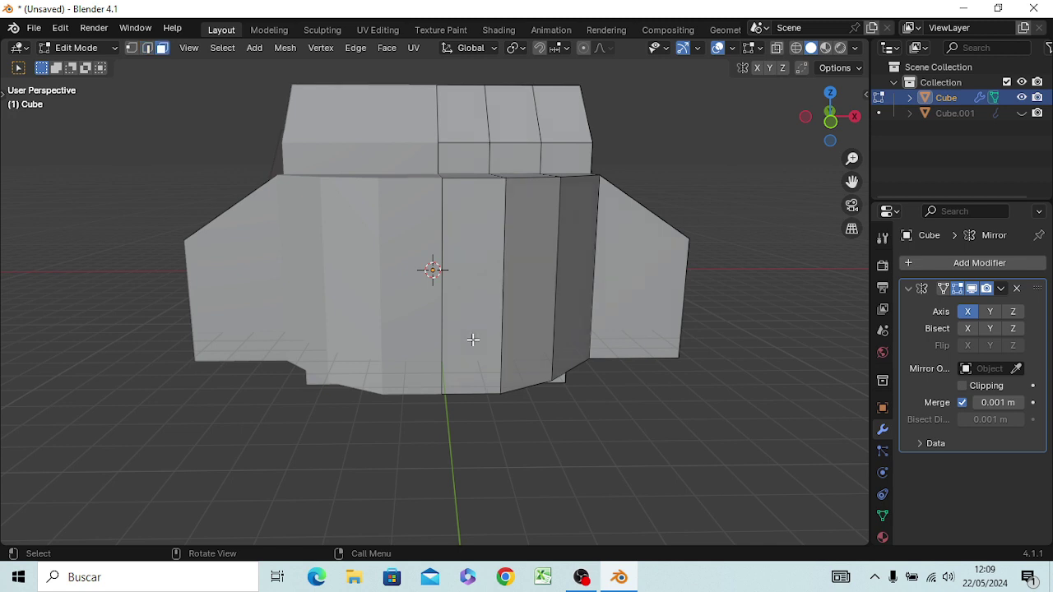
{"action": "left_click", "coordinate": [481, 354]}
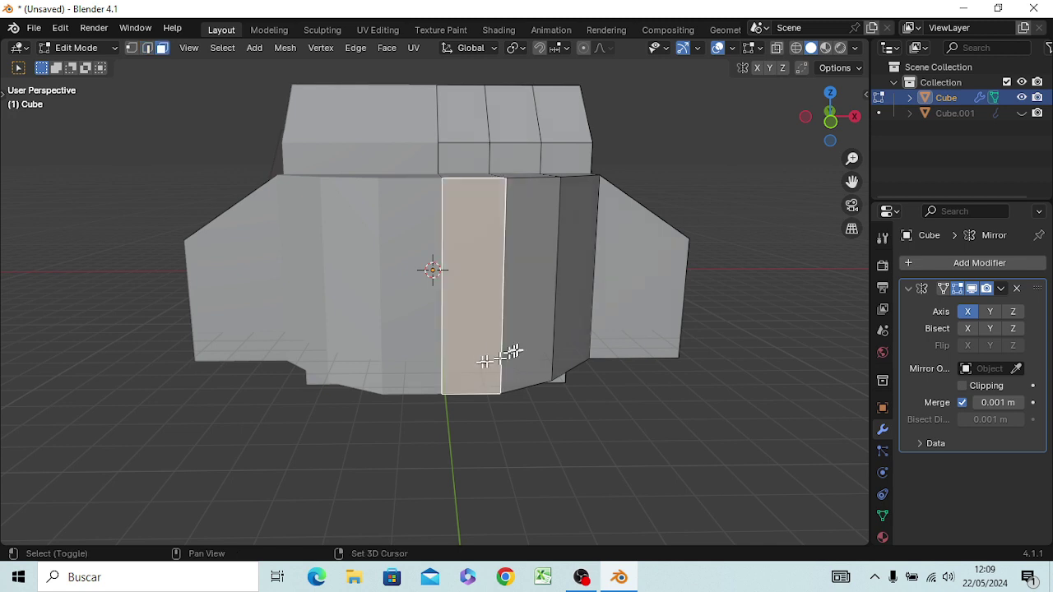
{"action": "left_click", "coordinate": [517, 349], "text": "shift"}
{"action": "left_click", "coordinate": [564, 332], "text": "shift"}
{"action": "mouse_move", "coordinate": [601, 453]}
{"action": "middle_mouse_down"}
{"action": "mouse_move", "coordinate": [618, 507]}
{"action": "mouse_move", "coordinate": [463, 508]}
{"action": "middle_mouse_up"}
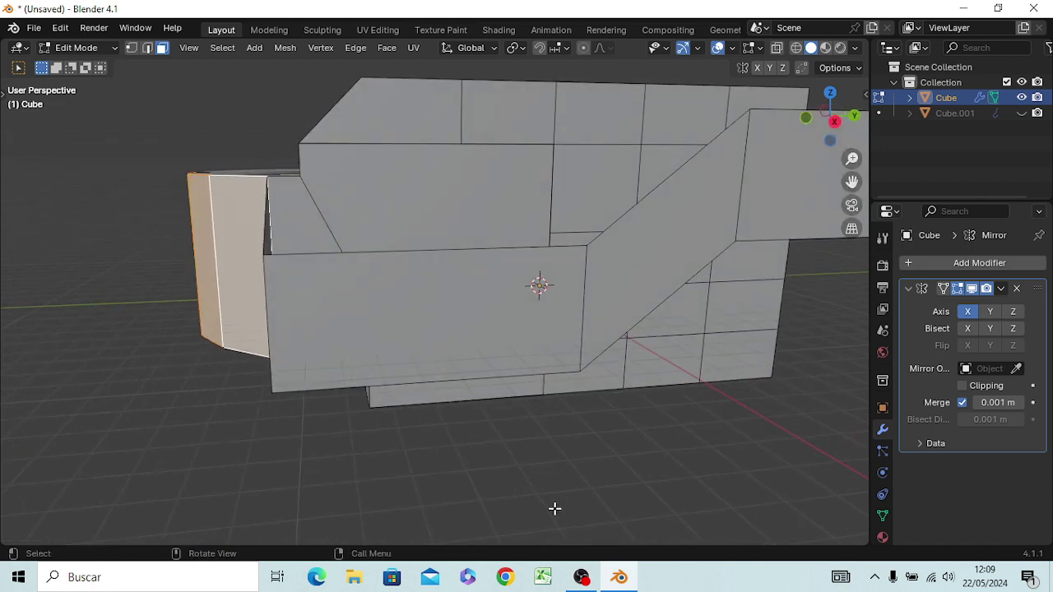
Step: Abandon a +1 m move, then move the three front faces -1 m along Y
{"action": "key", "text": "g"}
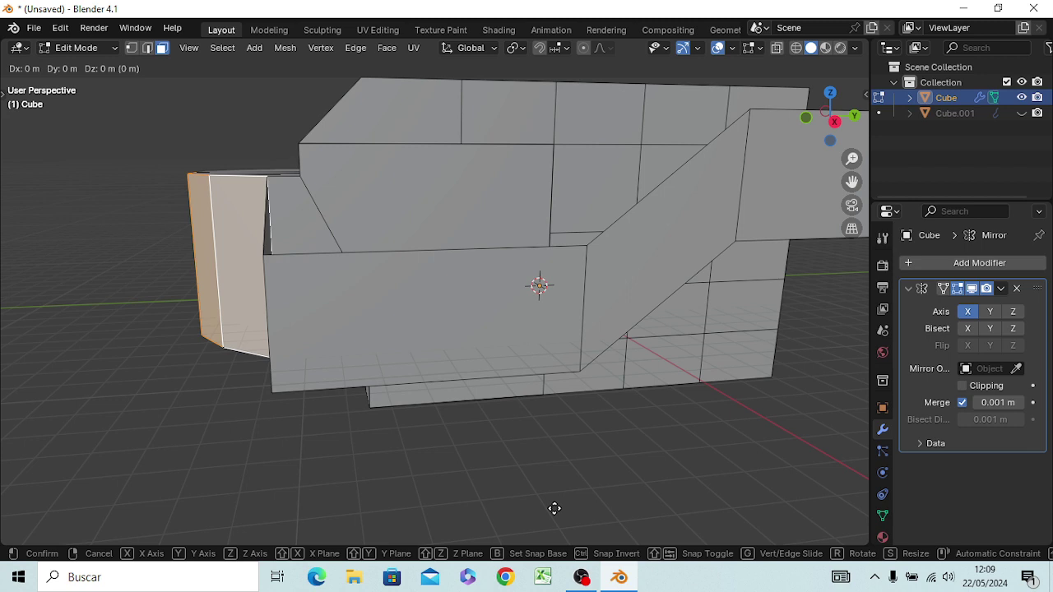
{"action": "key", "text": "y"}
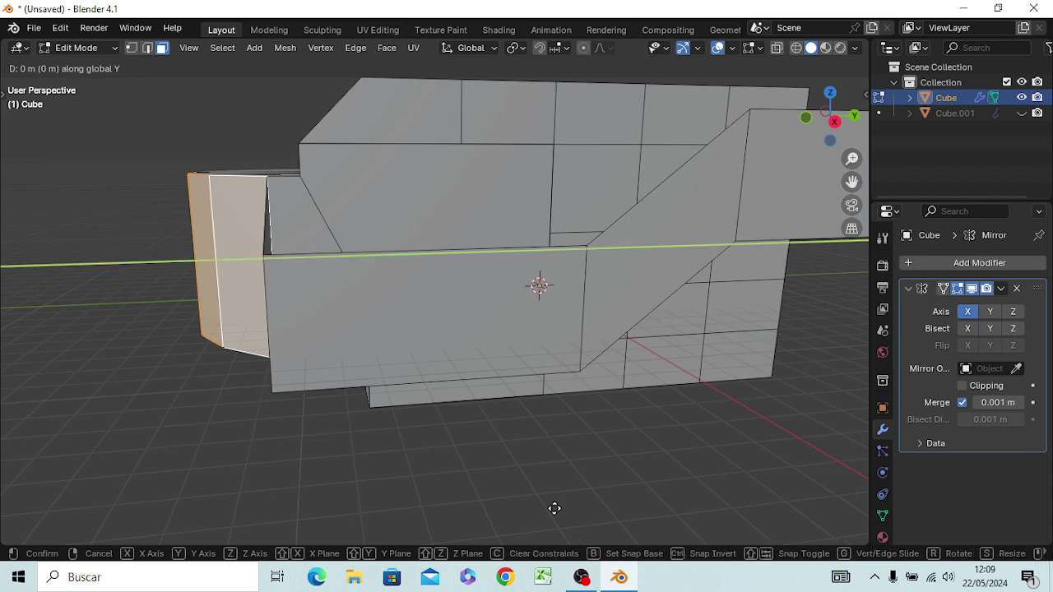
{"action": "type", "text": "1"}
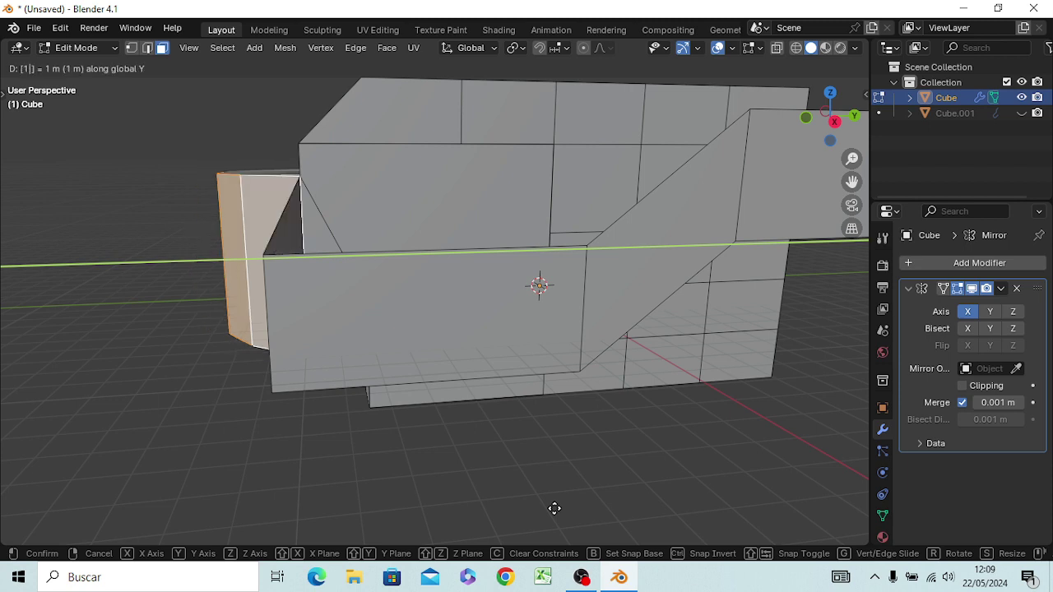
{"action": "key", "text": "Return"}
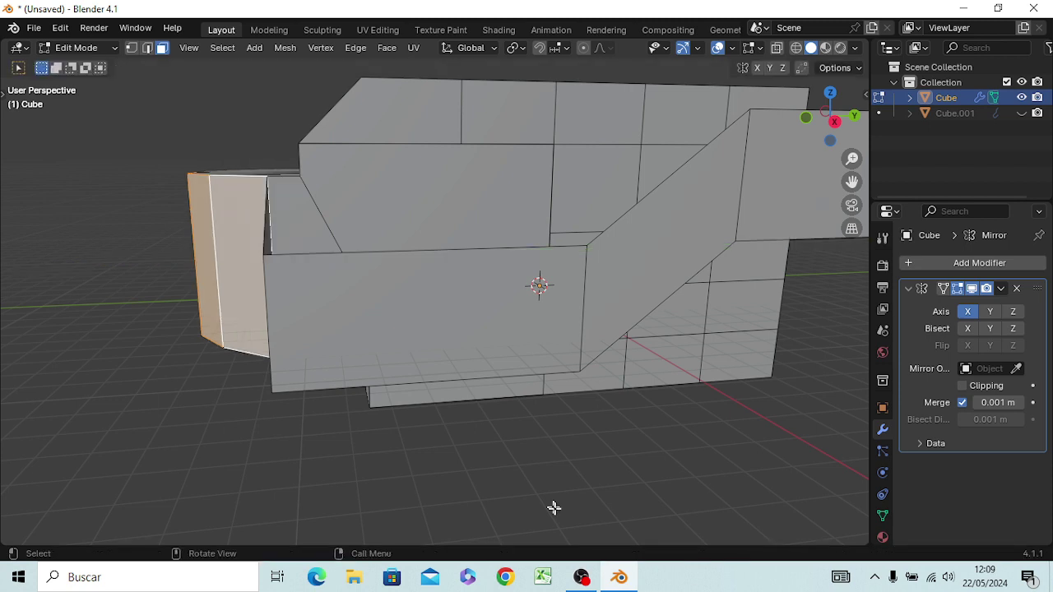
{"action": "key", "text": "g"}
{"action": "type", "text": "y"}
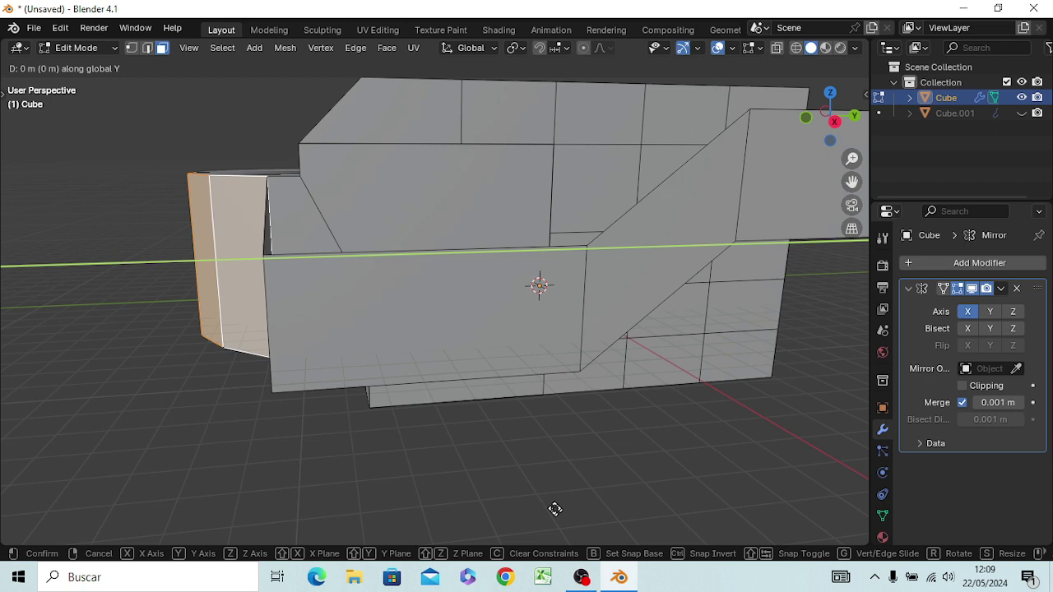
{"action": "type", "text": "-1"}
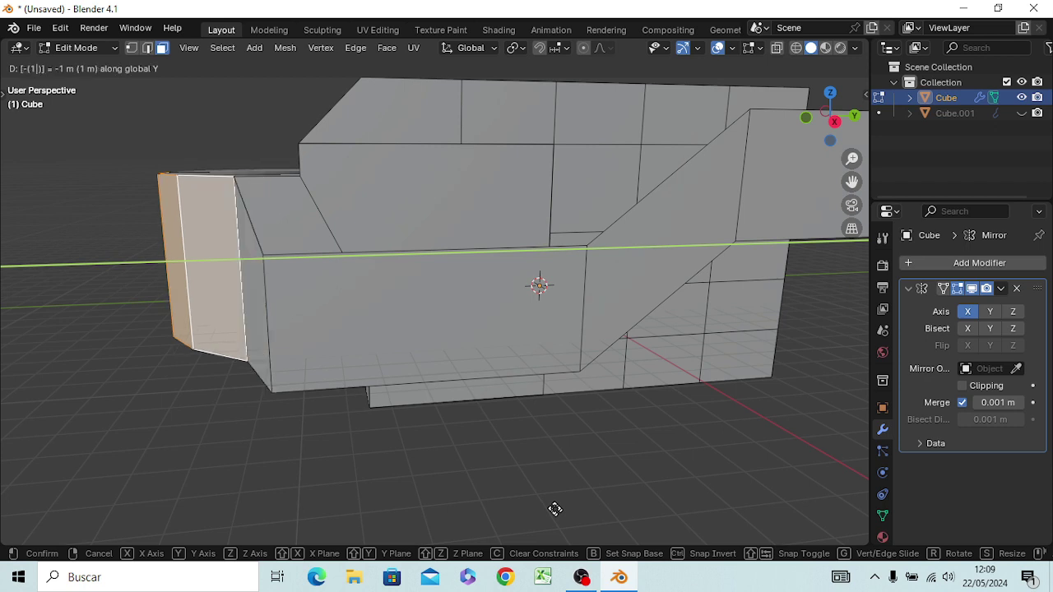
{"action": "key", "text": "Return"}
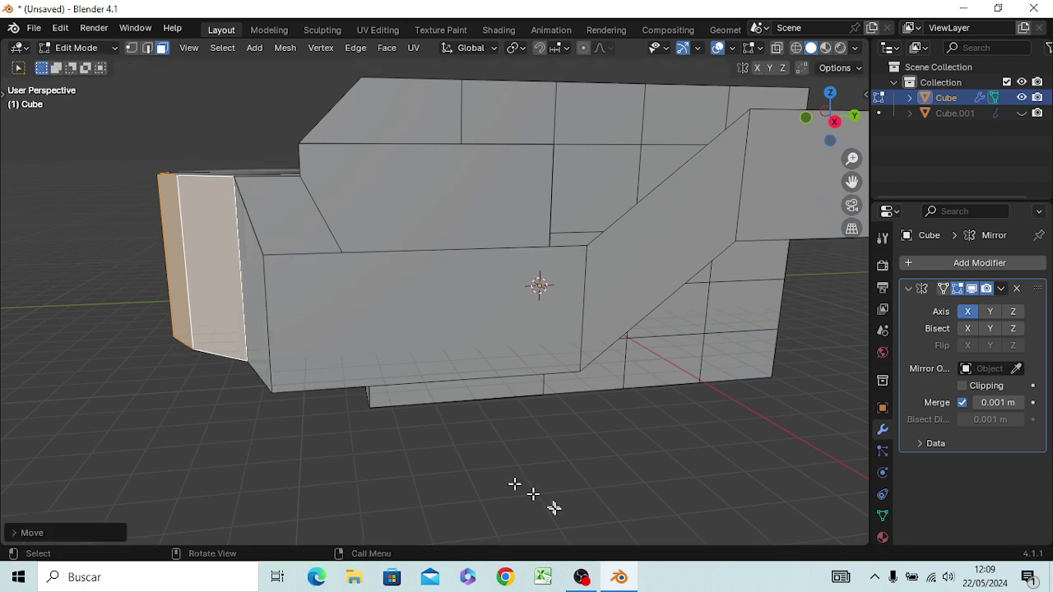
{"action": "mouse_move", "coordinate": [298, 491]}
{"action": "middle_mouse_down"}
{"action": "mouse_move", "coordinate": [375, 514]}
{"action": "mouse_move", "coordinate": [447, 507]}
{"action": "mouse_move", "coordinate": [446, 482]}
{"action": "mouse_move", "coordinate": [482, 488]}
{"action": "mouse_move", "coordinate": [453, 447]}
{"action": "mouse_move", "coordinate": [446, 387]}
{"action": "mouse_move", "coordinate": [454, 472]}
{"action": "mouse_move", "coordinate": [420, 472]}
{"action": "mouse_move", "coordinate": [432, 458]}
{"action": "mouse_move", "coordinate": [376, 494]}
{"action": "mouse_move", "coordinate": [317, 505]}
{"action": "mouse_move", "coordinate": [365, 473]}
{"action": "mouse_move", "coordinate": [451, 522]}
{"action": "middle_mouse_up"}
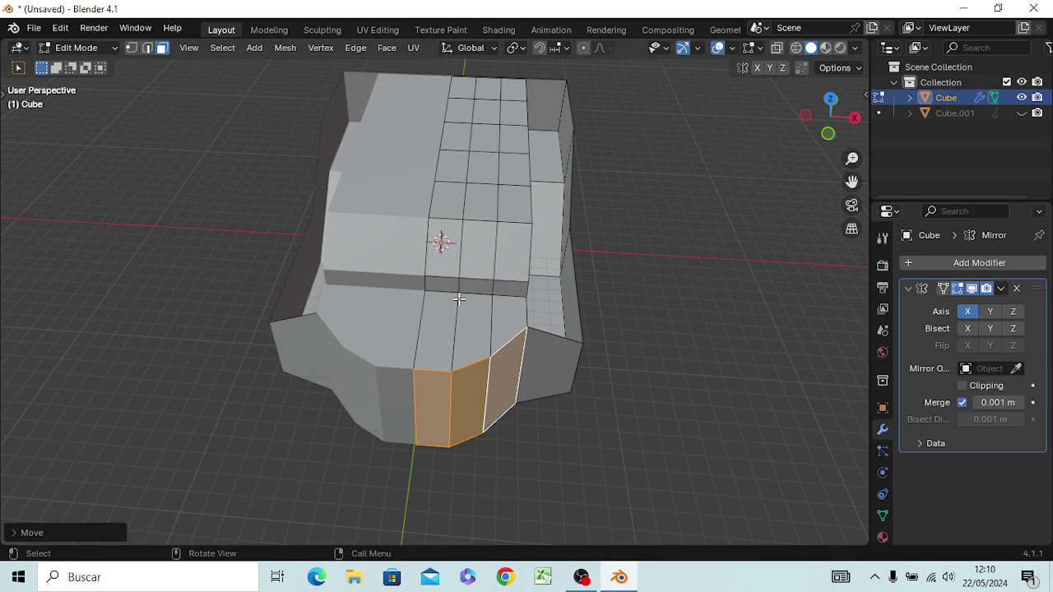
Step: In vertex mode, delete the four sets of unwanted vertices behind the curved front
{"action": "key", "text": "1"}
{"action": "left_click", "coordinate": [459, 292]}
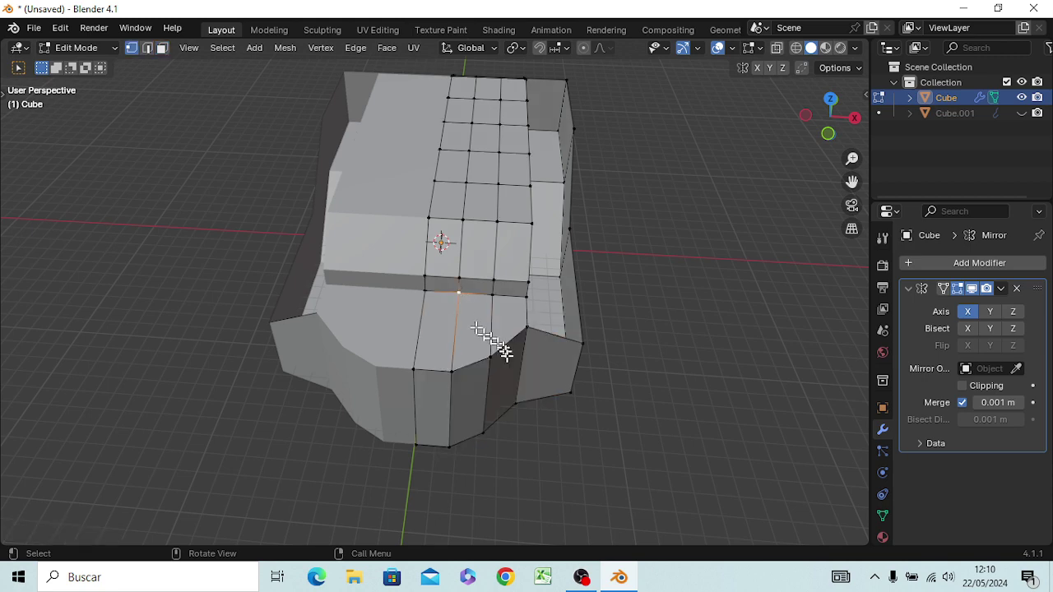
{"action": "key", "text": "x"}
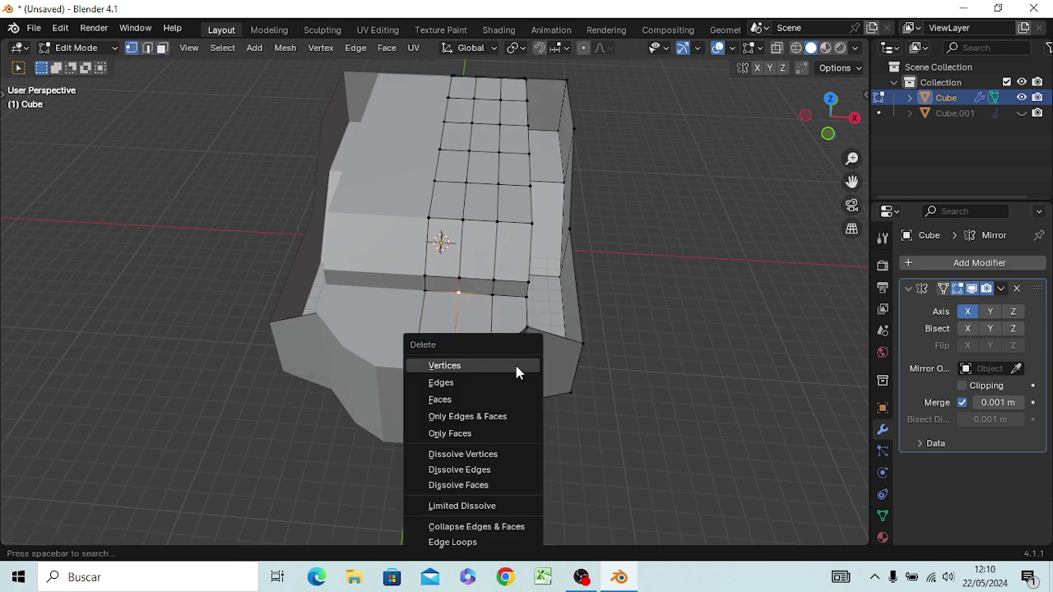
{"action": "left_click", "coordinate": [516, 370]}
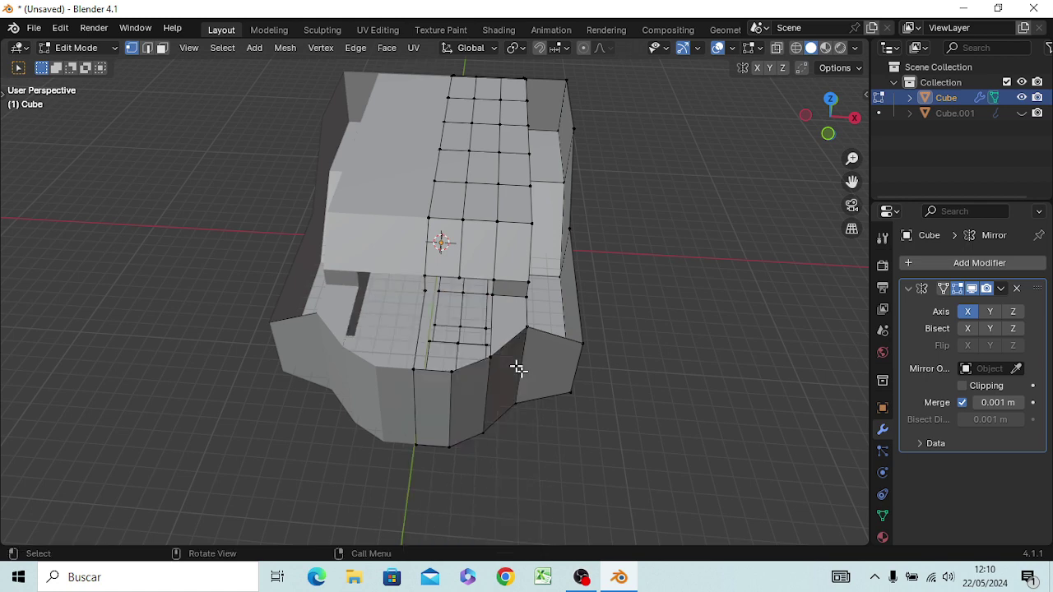
{"action": "key", "text": "x"}
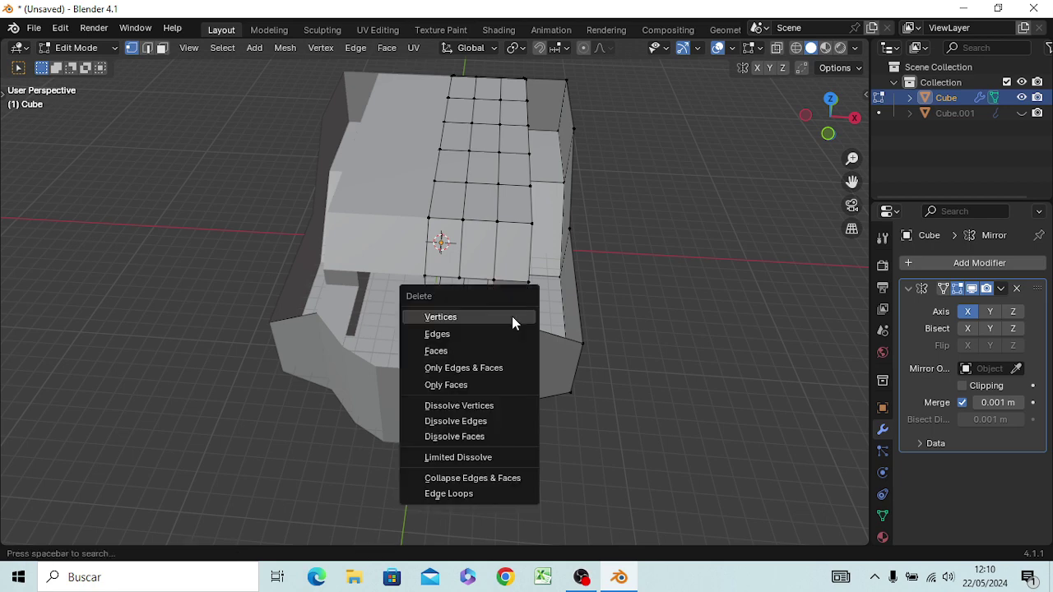
{"action": "left_click", "coordinate": [512, 316]}
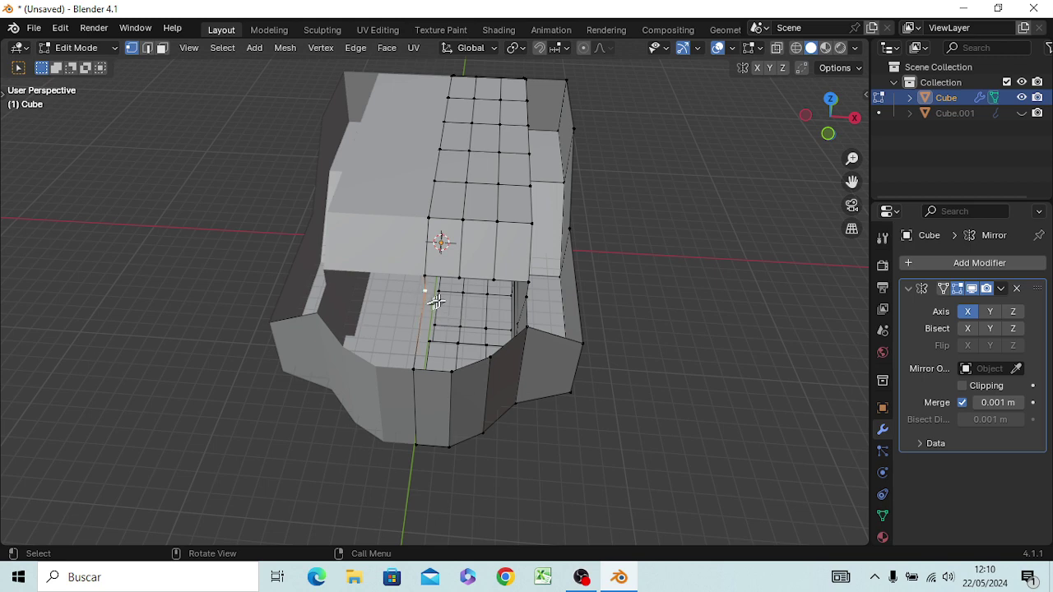
{"action": "key", "text": "x"}
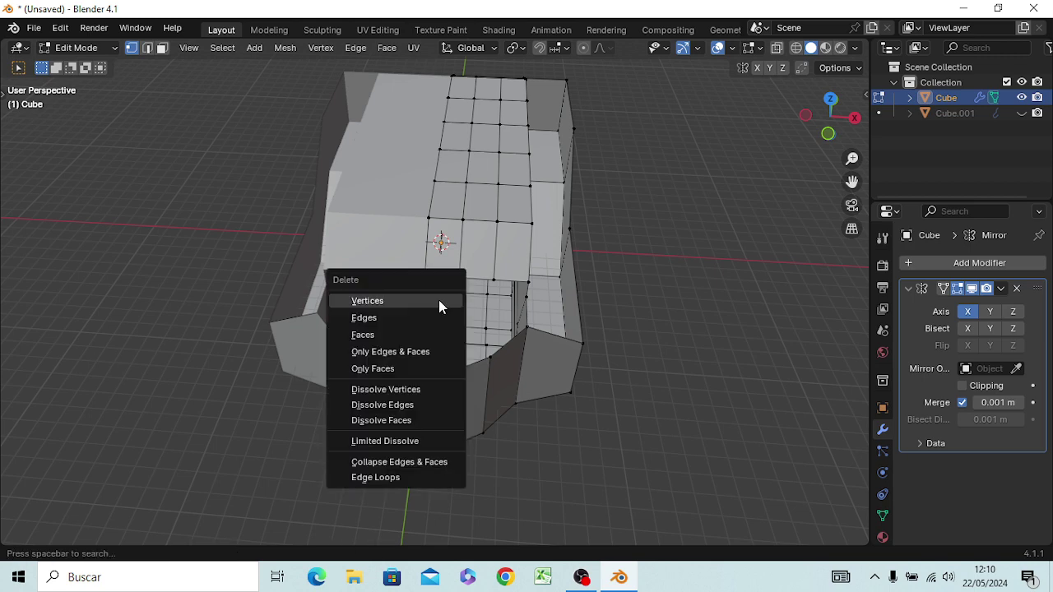
{"action": "left_click", "coordinate": [438, 300]}
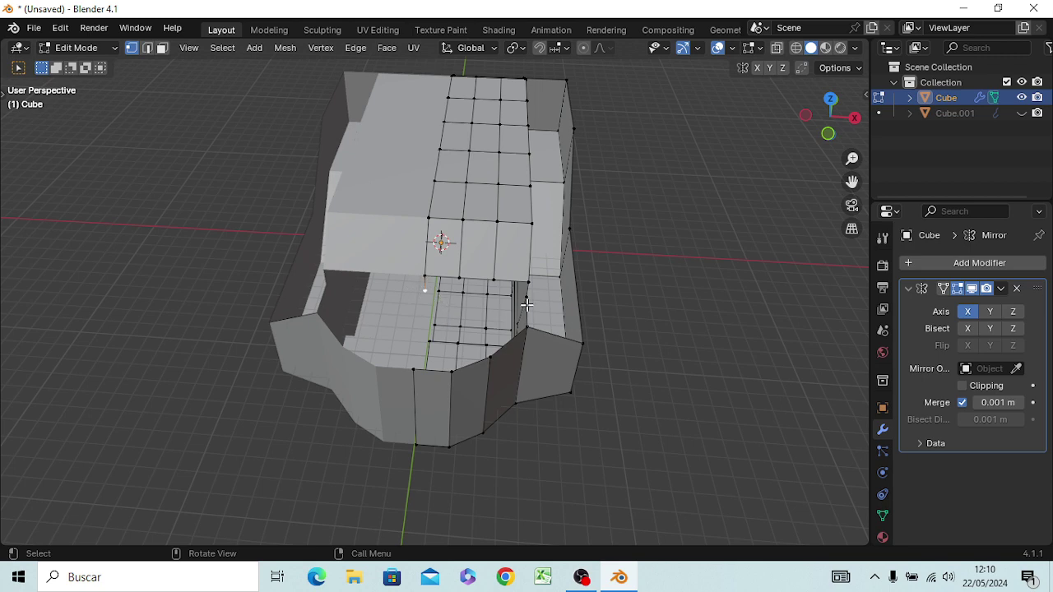
{"action": "key", "text": "x"}
{"action": "left_click", "coordinate": [526, 304]}
{"action": "mouse_move", "coordinate": [585, 486]}
{"action": "middle_mouse_down"}
{"action": "mouse_move", "coordinate": [534, 485]}
{"action": "mouse_move", "coordinate": [477, 463]}
{"action": "mouse_move", "coordinate": [458, 437]}
{"action": "mouse_move", "coordinate": [470, 430]}
{"action": "middle_mouse_up"}
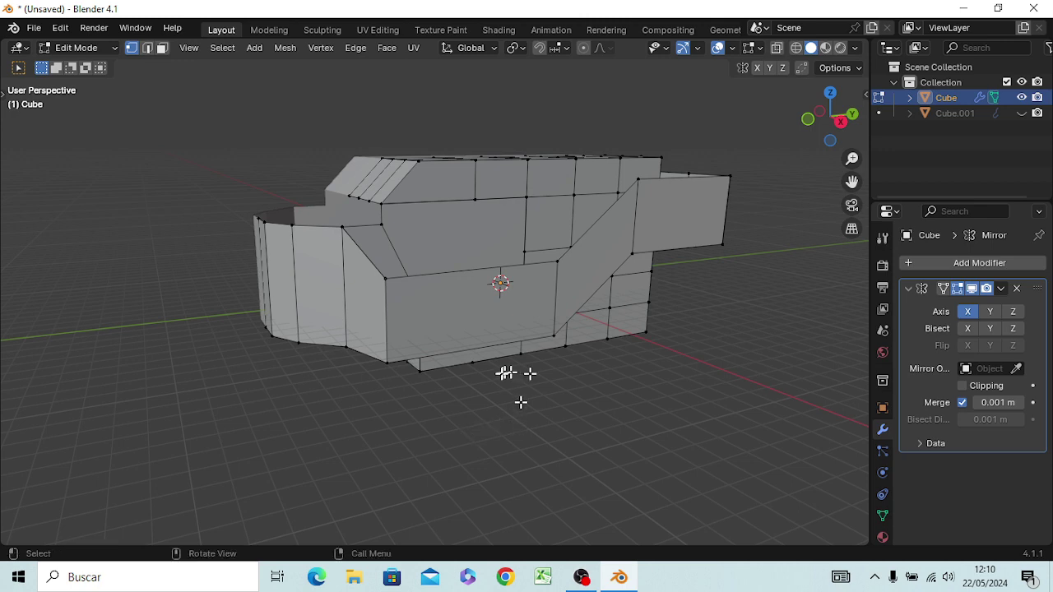
Step: Fill the triangular gap at the upper front corner with a new three-vertex face
{"action": "scroll", "coordinate": [411, 216], "scroll_direction": "up", "scroll_amount": 2}
{"action": "scroll", "coordinate": [395, 209], "scroll_direction": "up", "scroll_amount": 1}
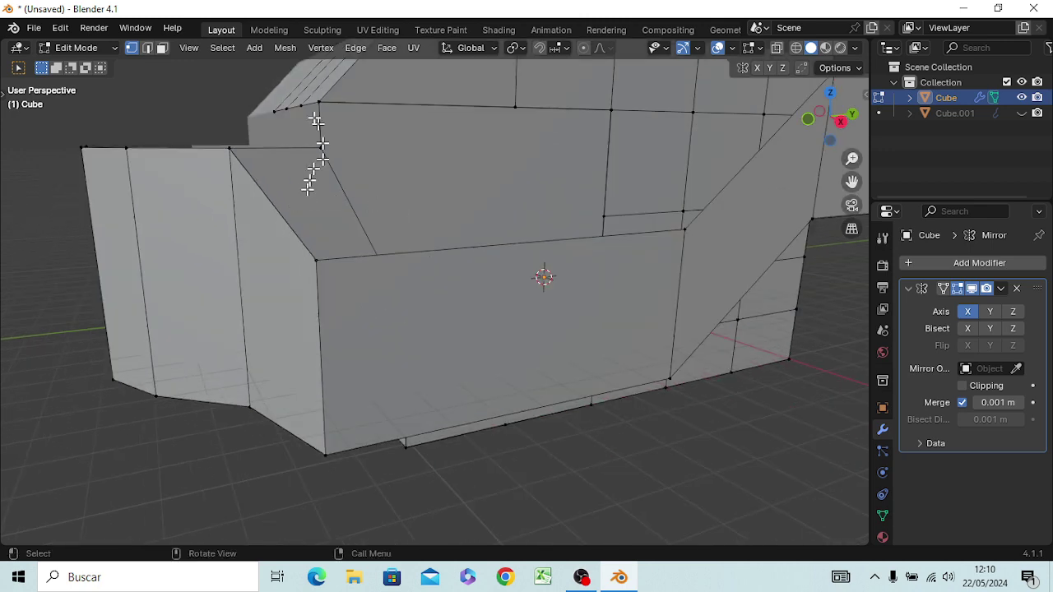
{"action": "middle_click_drag", "start_coordinate": [339, 145], "coordinate": [350, 151]}
{"action": "left_click", "coordinate": [347, 145]}
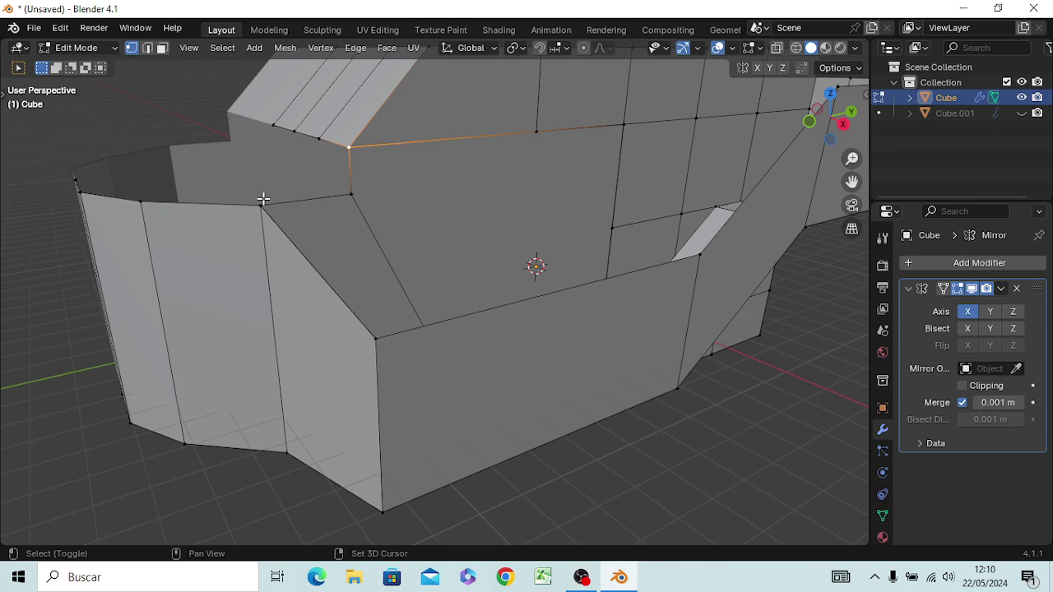
{"action": "left_click", "coordinate": [263, 199], "text": "shift"}
{"action": "left_click", "coordinate": [354, 194], "text": "shift"}
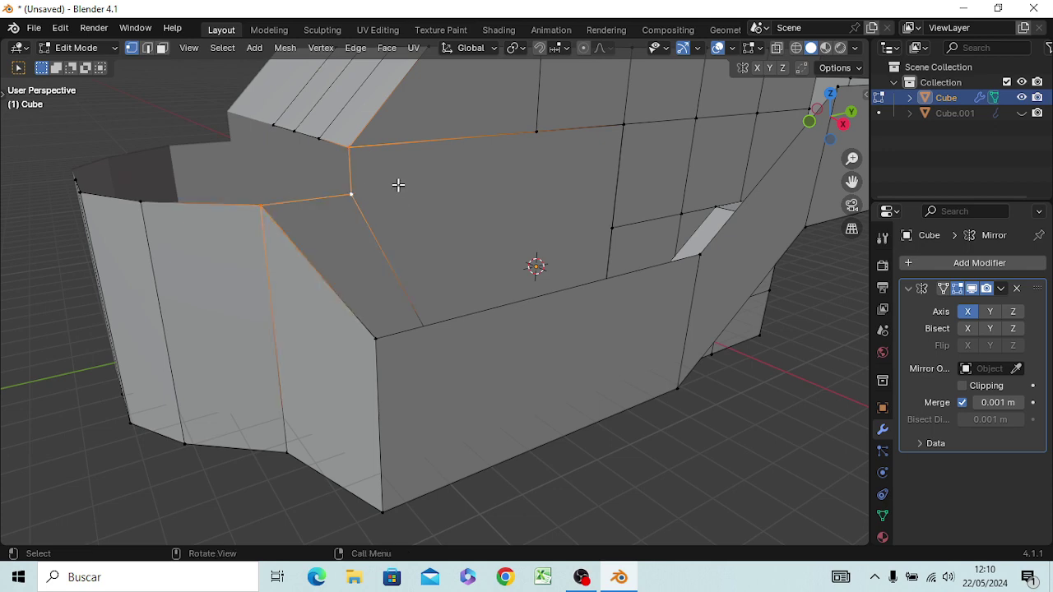
{"action": "key", "text": "f"}
{"action": "mouse_move", "coordinate": [395, 189]}
{"action": "middle_mouse_down"}
{"action": "mouse_move", "coordinate": [423, 241]}
{"action": "mouse_move", "coordinate": [474, 227]}
{"action": "middle_mouse_up"}
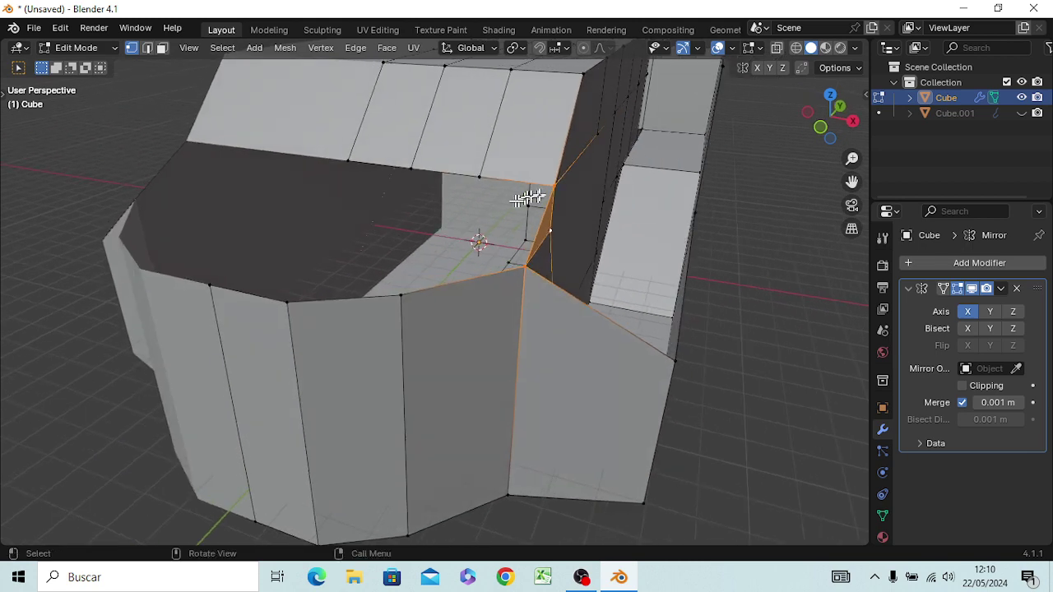
Step: Fill a four-vertex face between the top-edge vertices and the gap's lower corners
{"action": "left_click", "coordinate": [740, 203]}
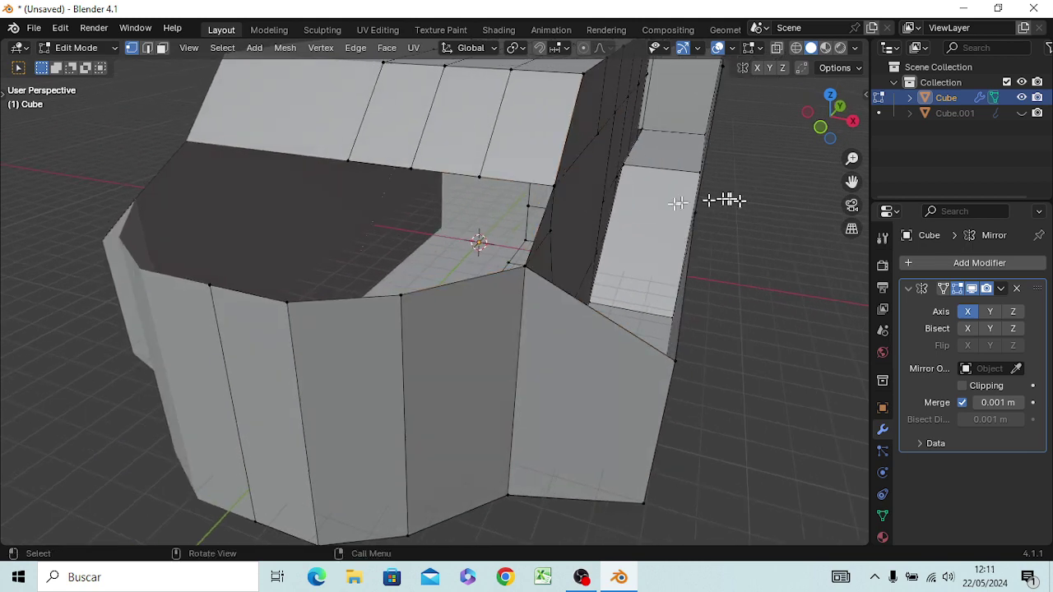
{"action": "left_click", "coordinate": [555, 187]}
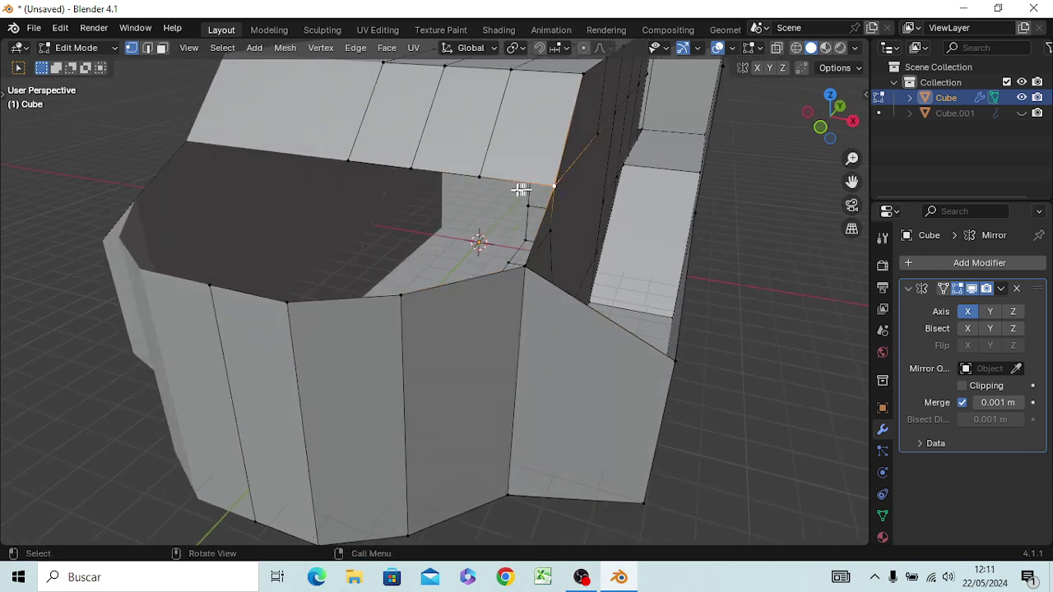
{"action": "left_click", "coordinate": [480, 176], "text": "shift"}
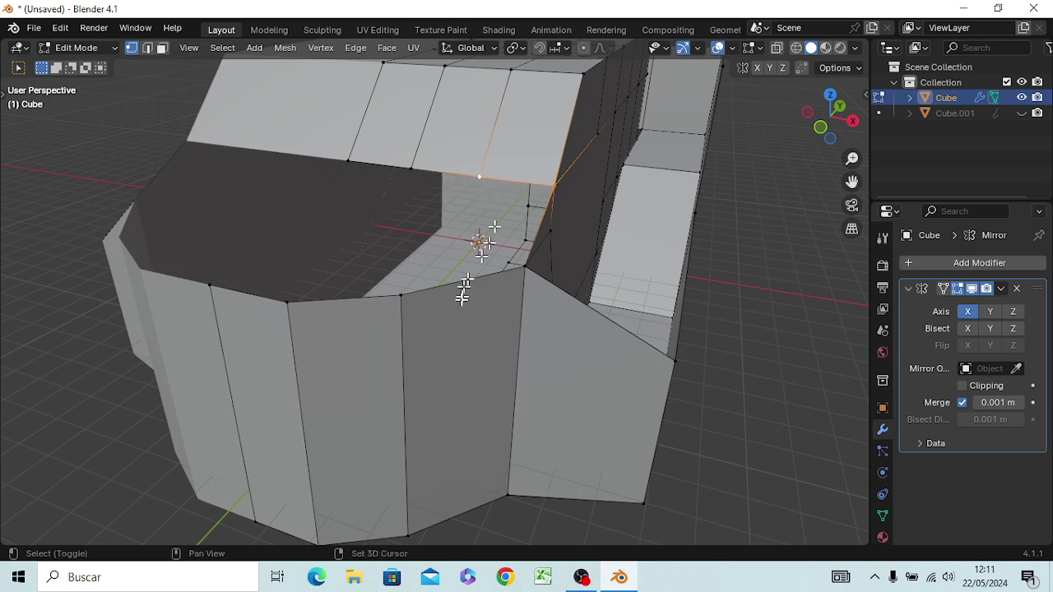
{"action": "left_click", "coordinate": [401, 296], "text": "shift"}
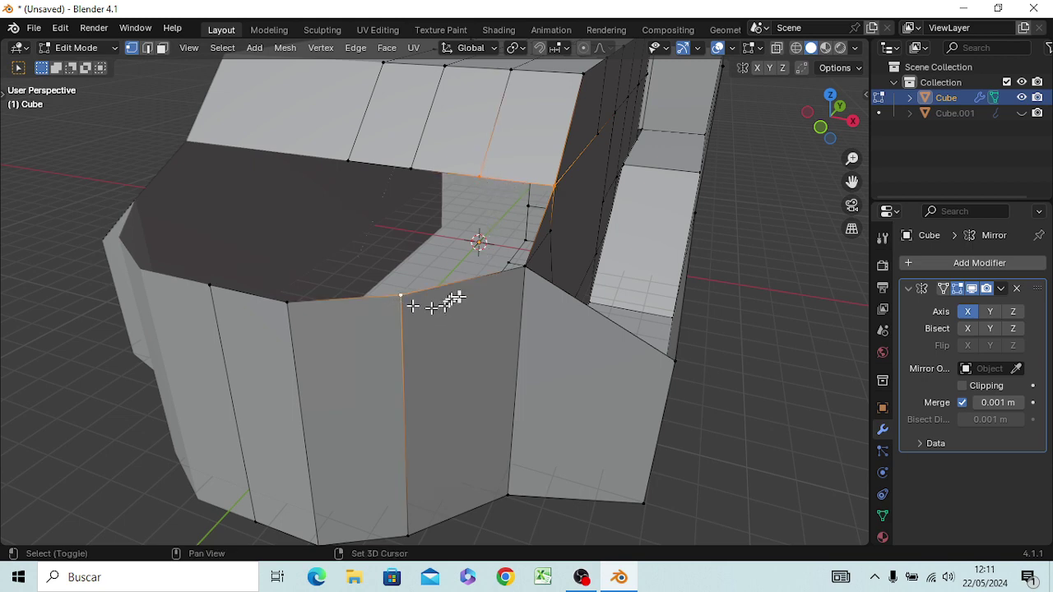
{"action": "left_click", "coordinate": [525, 267], "text": "shift"}
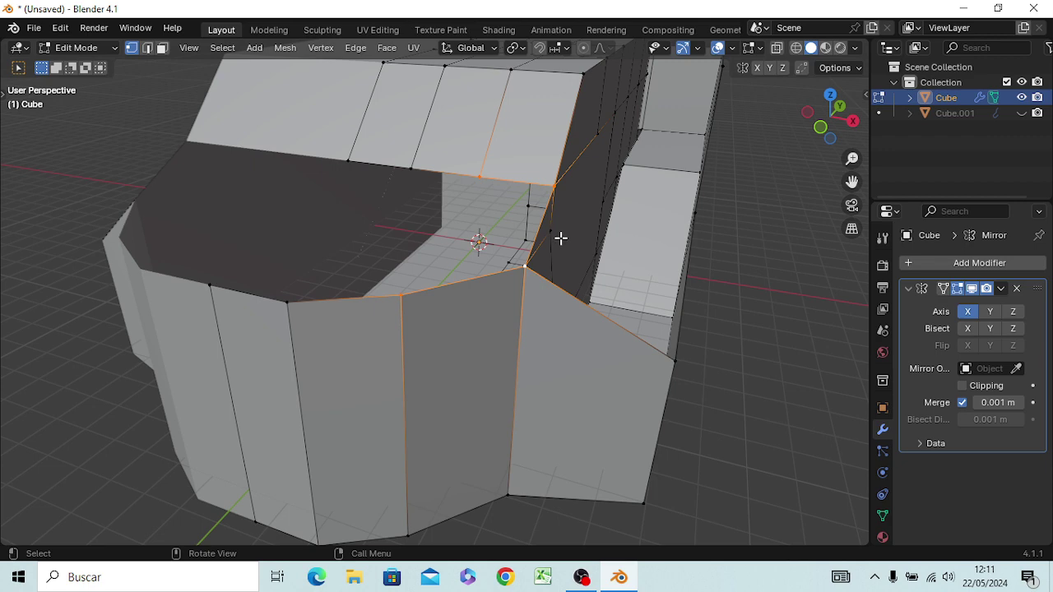
{"action": "key", "text": "f"}
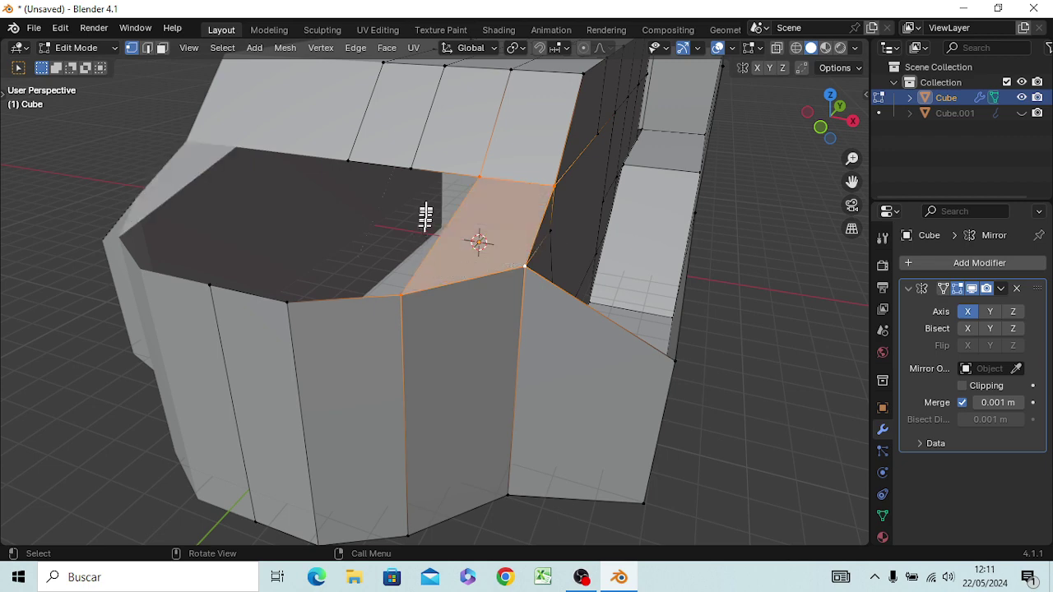
Step: Select the four corner vertices of the next gap in the rounded top
{"action": "left_click", "coordinate": [411, 170]}
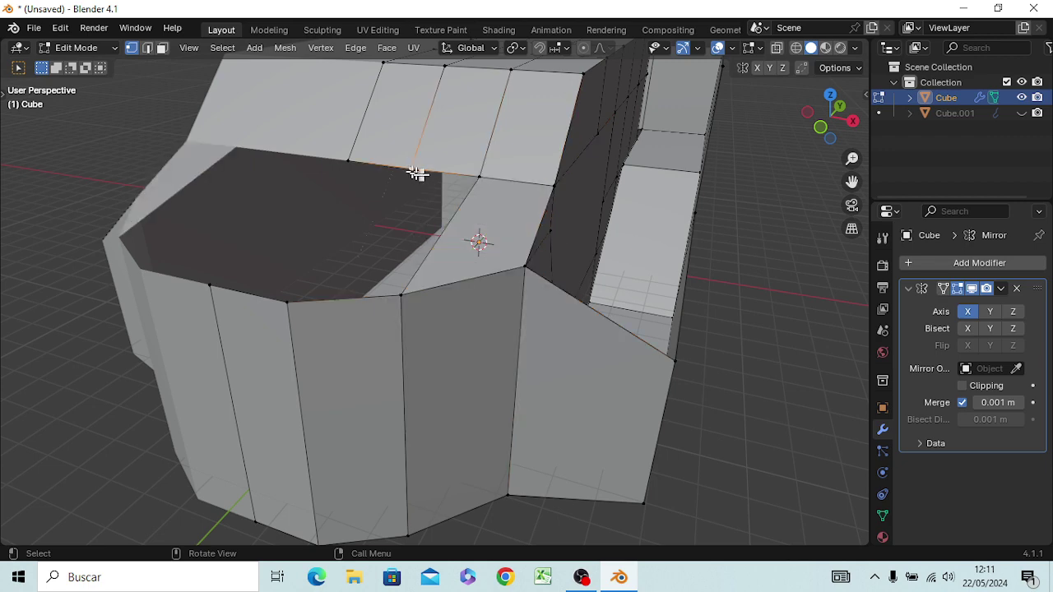
{"action": "left_click", "coordinate": [475, 176], "text": "shift"}
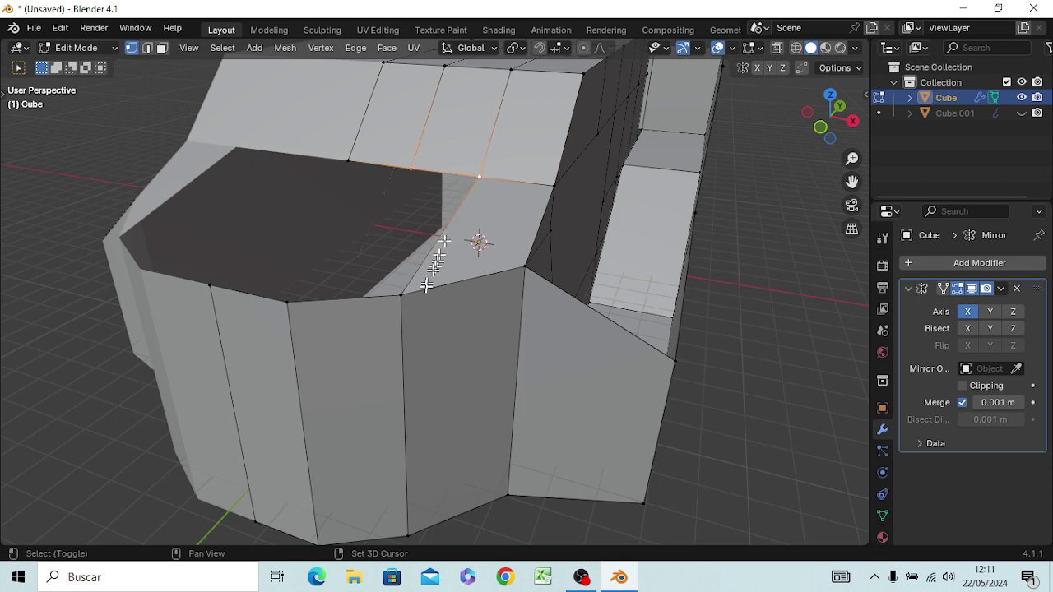
{"action": "left_click", "coordinate": [399, 300], "text": "shift"}
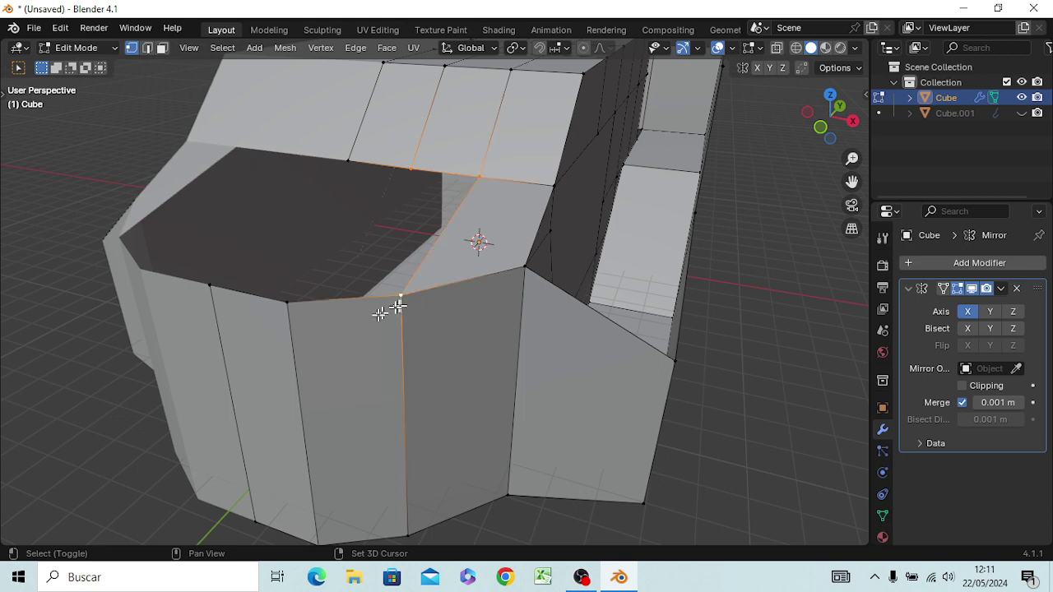
{"action": "left_click", "coordinate": [288, 306], "text": "shift"}
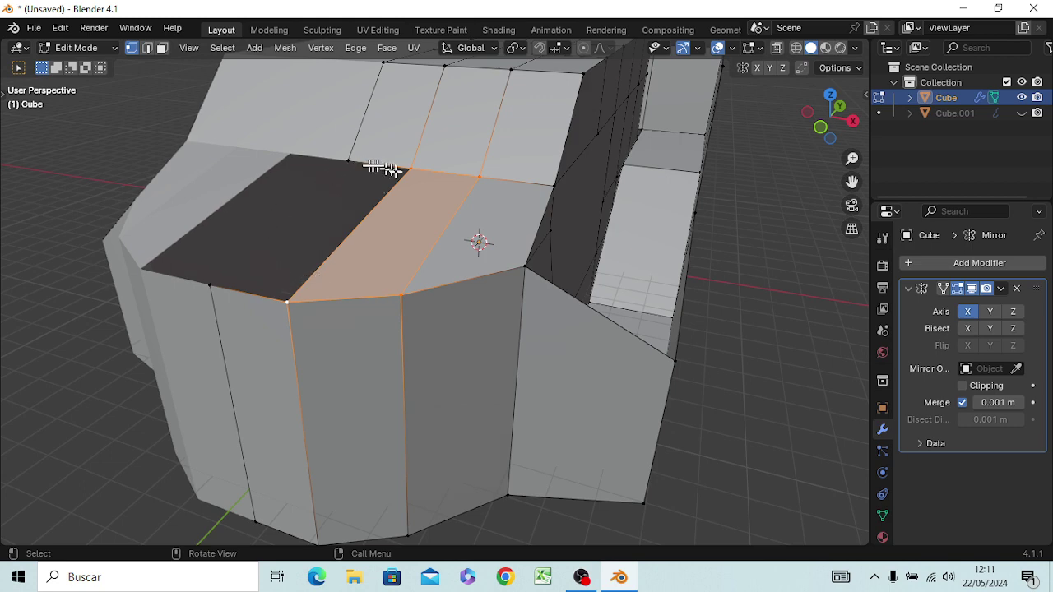
Step: Select the four corners of the last remaining gap, then view the model's front
{"action": "left_click", "coordinate": [409, 168]}
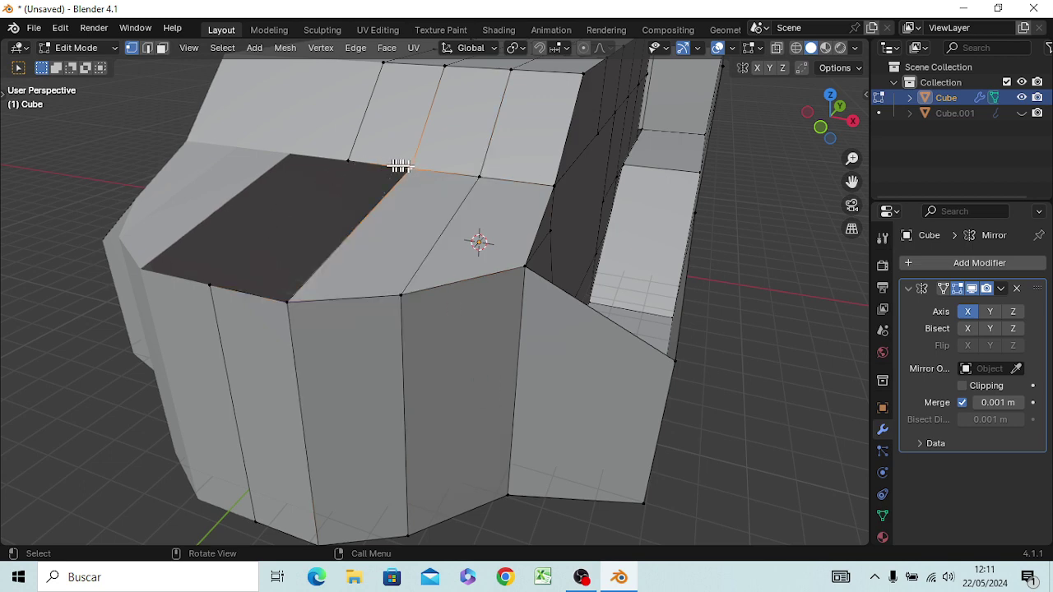
{"action": "left_click", "coordinate": [351, 159], "text": "shift"}
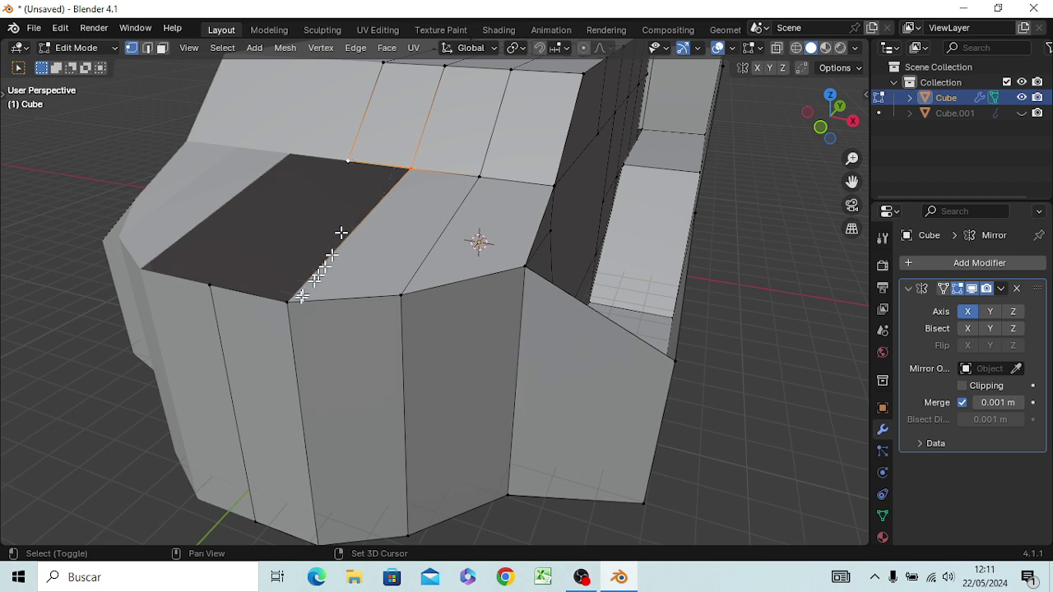
{"action": "left_click", "coordinate": [276, 304], "text": "shift"}
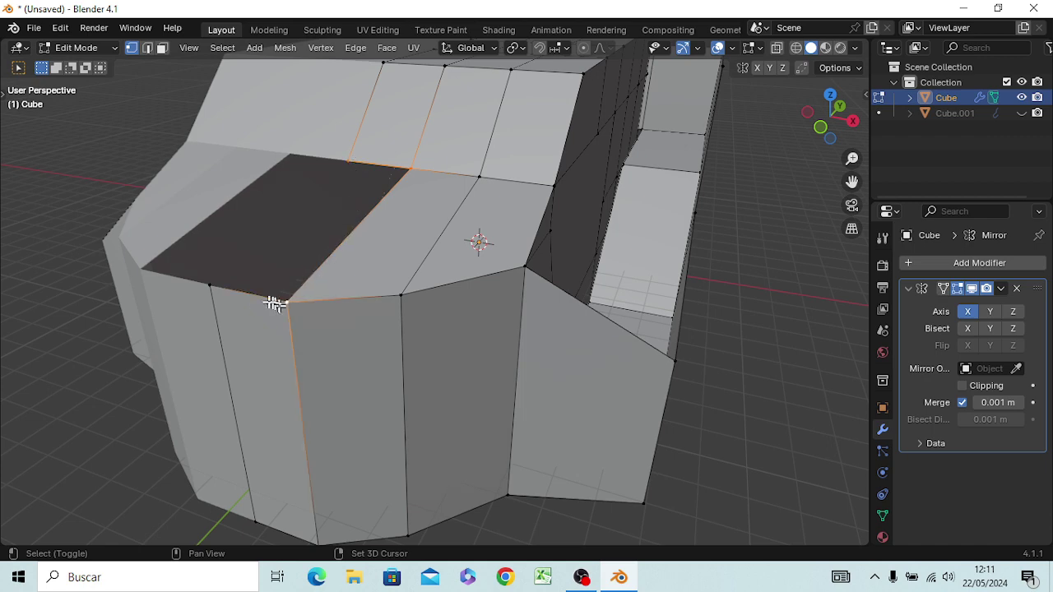
{"action": "left_click", "coordinate": [211, 286], "text": "shift"}
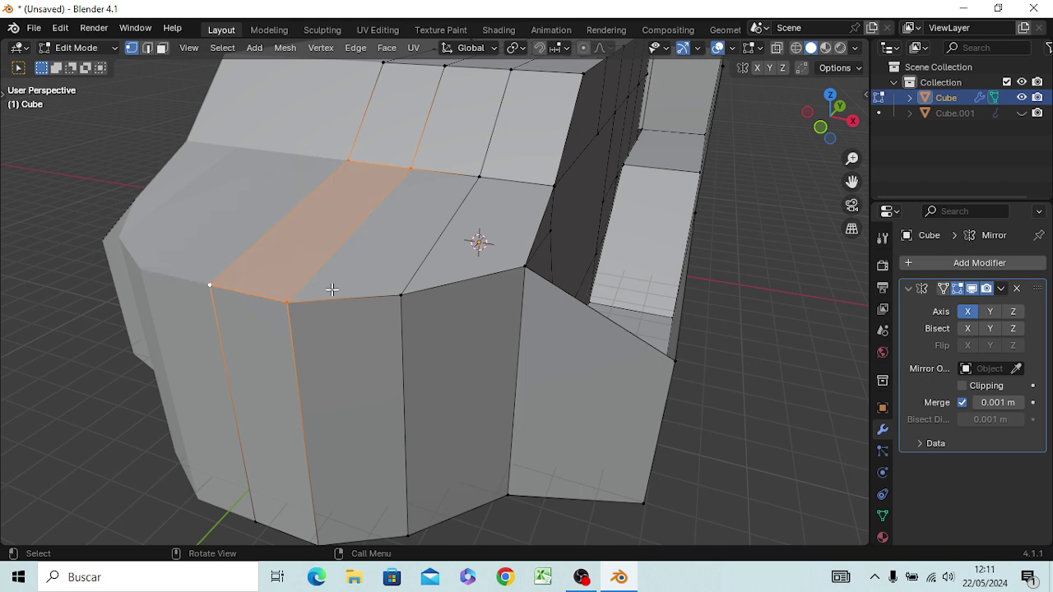
{"action": "mouse_move", "coordinate": [484, 312]}
{"action": "middle_mouse_down"}
{"action": "mouse_move", "coordinate": [482, 324]}
{"action": "mouse_move", "coordinate": [531, 276]}
{"action": "mouse_move", "coordinate": [491, 292]}
{"action": "mouse_move", "coordinate": [501, 317]}
{"action": "middle_mouse_up"}
{"action": "scroll", "coordinate": [532, 271], "scroll_direction": "down", "scroll_amount": 2}
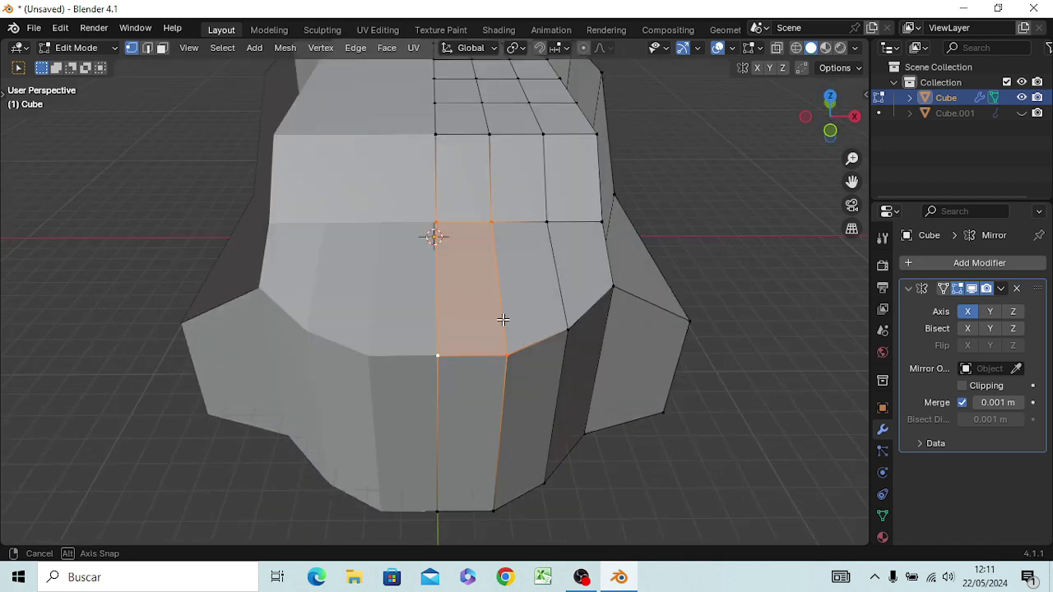
Step: In Right view, raise the middle front-top vertex about 1.49 m along Z
{"action": "left_click", "coordinate": [689, 213]}
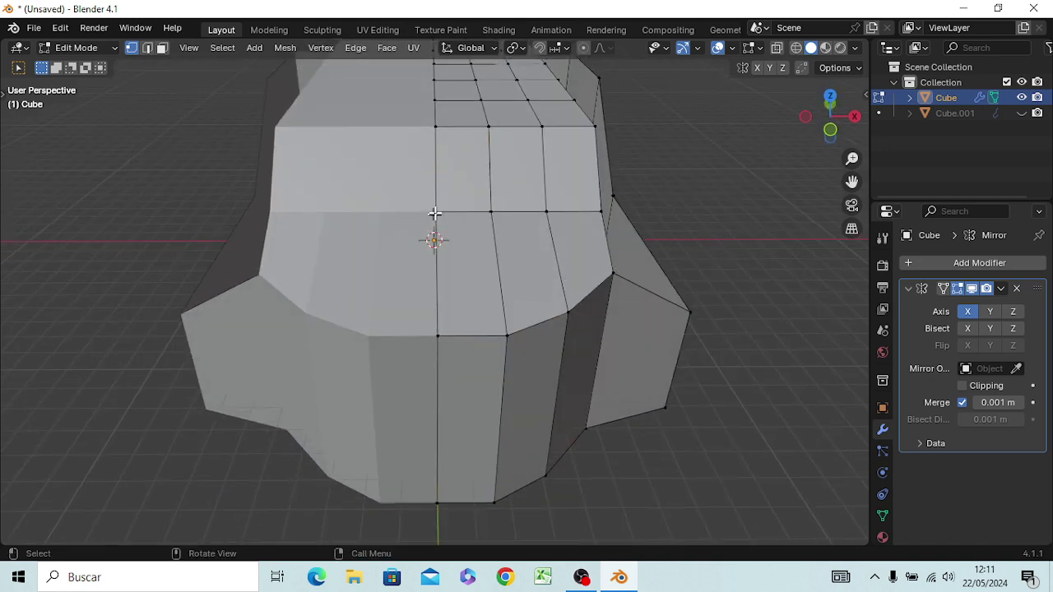
{"action": "left_click", "coordinate": [436, 211]}
{"action": "key", "text": "KP_3"}
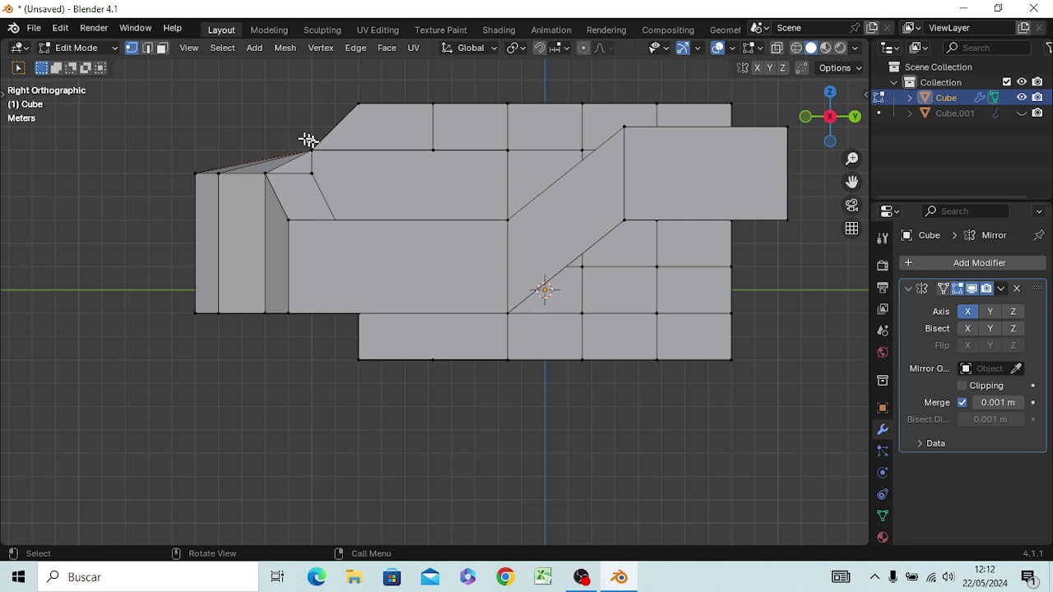
{"action": "mouse_move", "coordinate": [341, 176]}
{"action": "middle_mouse_down"}
{"action": "mouse_move", "coordinate": [416, 254]}
{"action": "mouse_move", "coordinate": [365, 206]}
{"action": "middle_mouse_up"}
{"action": "key", "text": "KP_3"}
{"action": "key", "text": "g"}
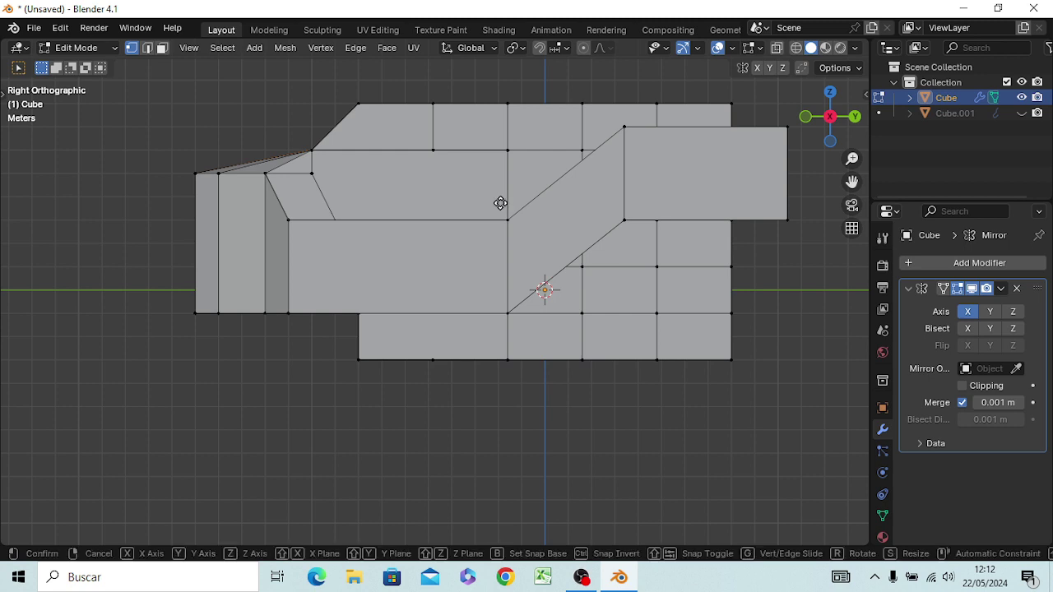
{"action": "key", "text": "z"}
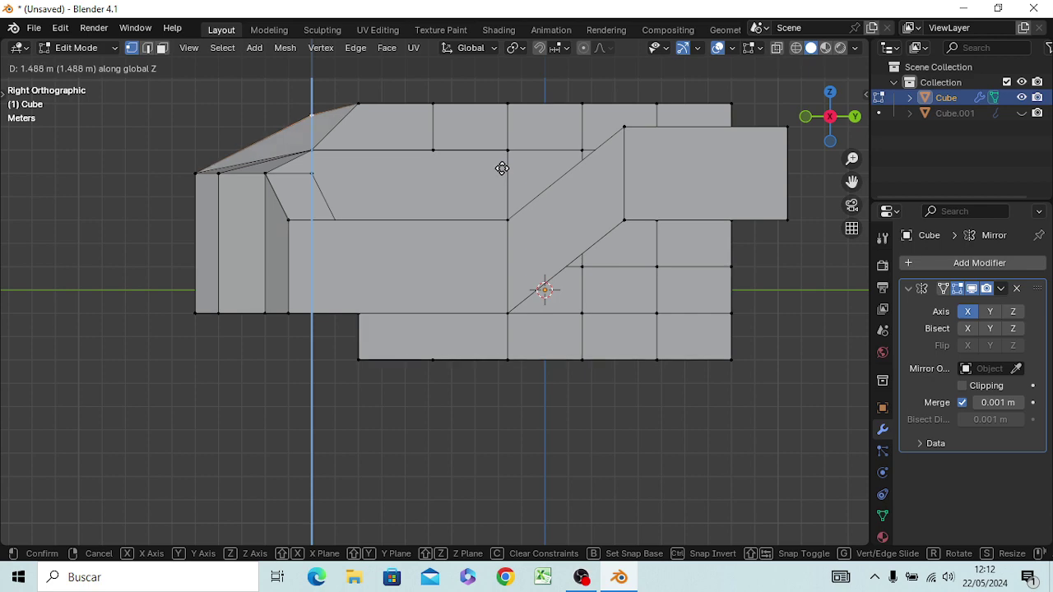
{"action": "left_click", "coordinate": [503, 171]}
{"action": "mouse_move", "coordinate": [357, 430]}
{"action": "middle_mouse_down"}
{"action": "mouse_move", "coordinate": [513, 504]}
{"action": "mouse_move", "coordinate": [515, 493]}
{"action": "middle_mouse_up"}
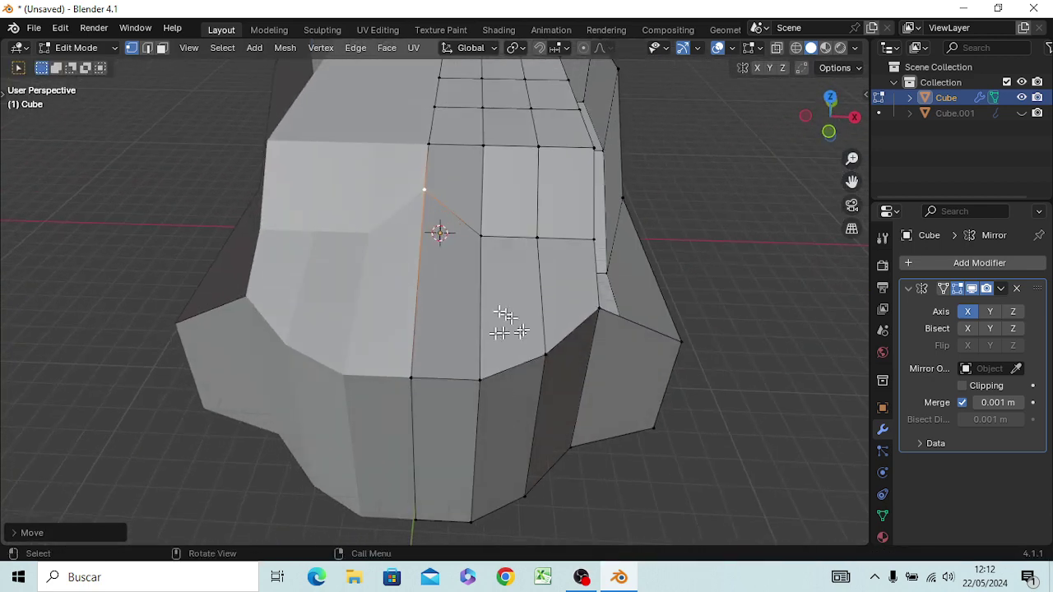
Step: Raise the next vertex along the front curve straight up along Z in Right view
{"action": "left_click", "coordinate": [481, 233]}
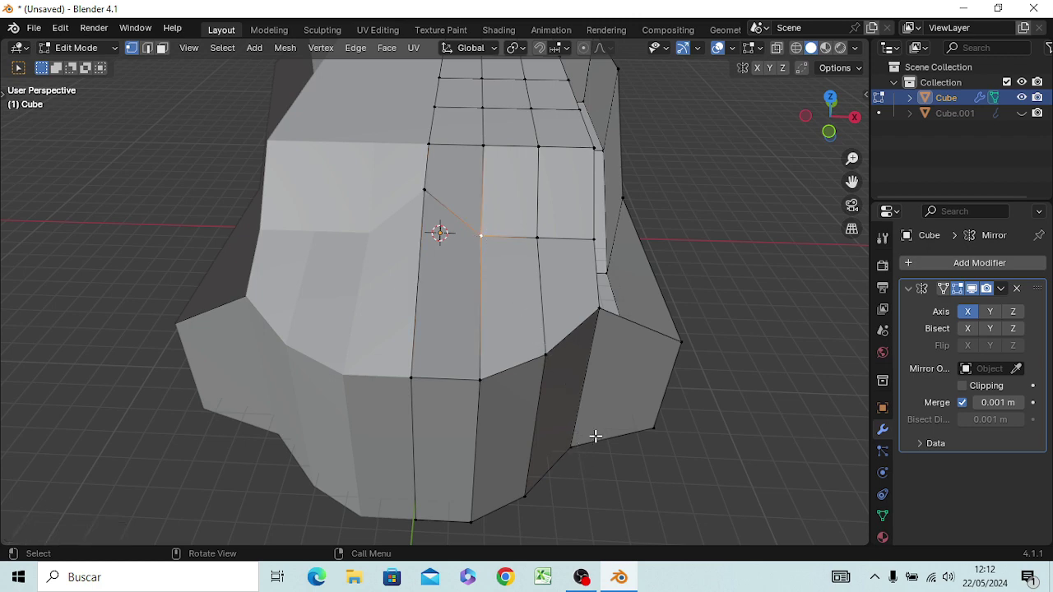
{"action": "key", "text": "KP_3"}
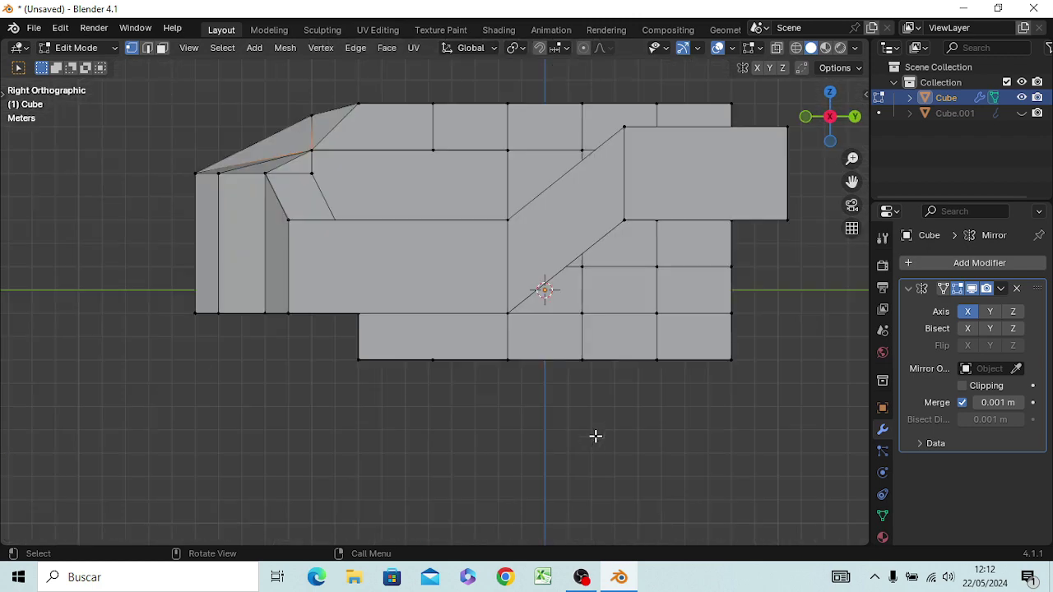
{"action": "key", "text": "g"}
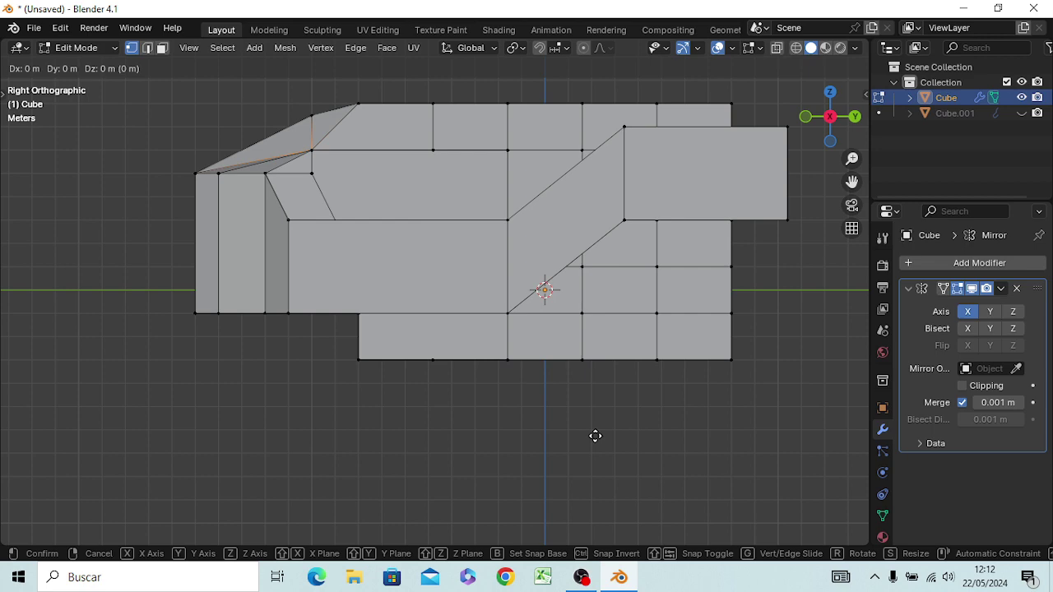
{"action": "key", "text": "z"}
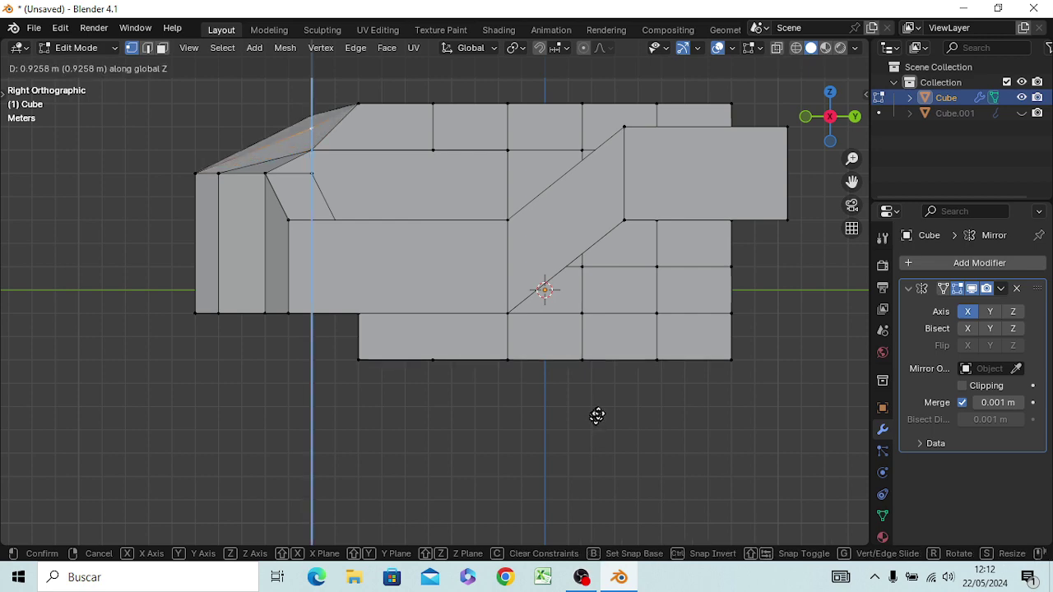
{"action": "left_click", "coordinate": [598, 413]}
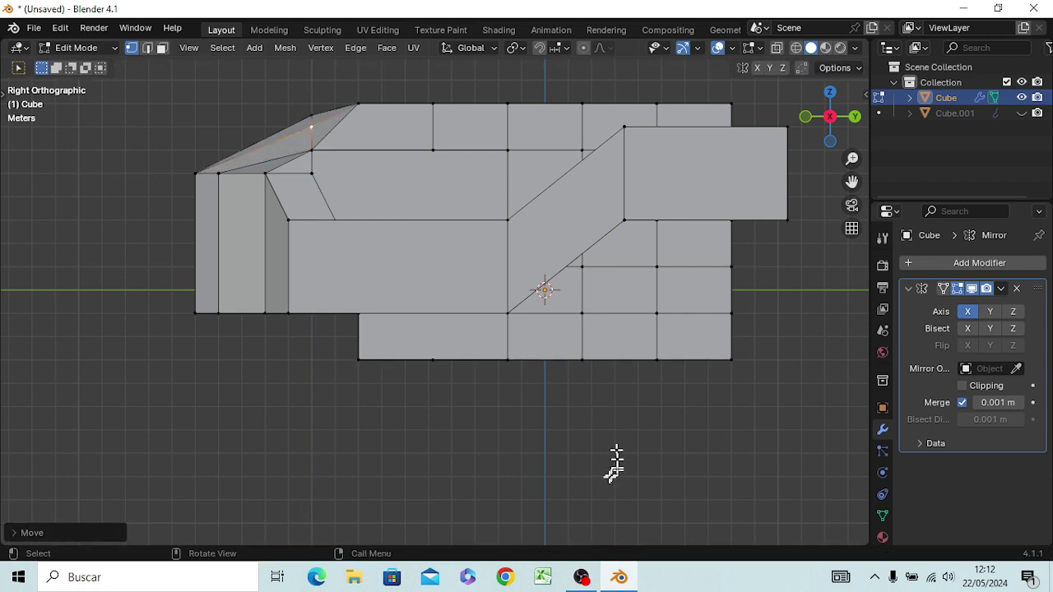
{"action": "mouse_move", "coordinate": [577, 492]}
{"action": "middle_mouse_down"}
{"action": "mouse_move", "coordinate": [691, 542]}
{"action": "mouse_move", "coordinate": [707, 45]}
{"action": "middle_mouse_up"}
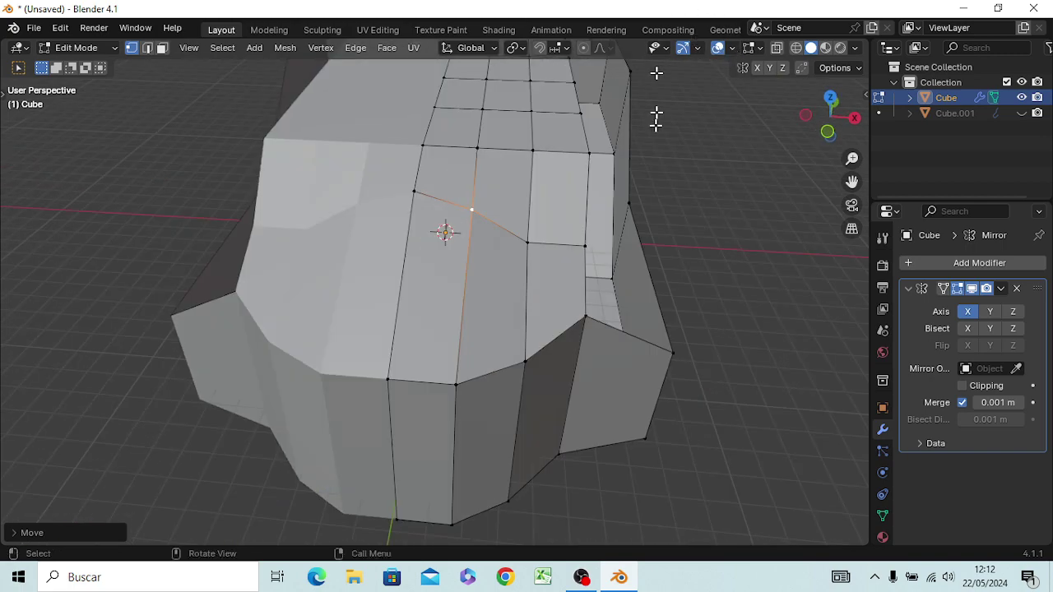
Step: Raise the following front-curve vertex about 0.63 m along Z
{"action": "key", "text": "g"}
{"action": "left_click", "coordinate": [541, 247]}
{"action": "key", "text": "KP_3"}
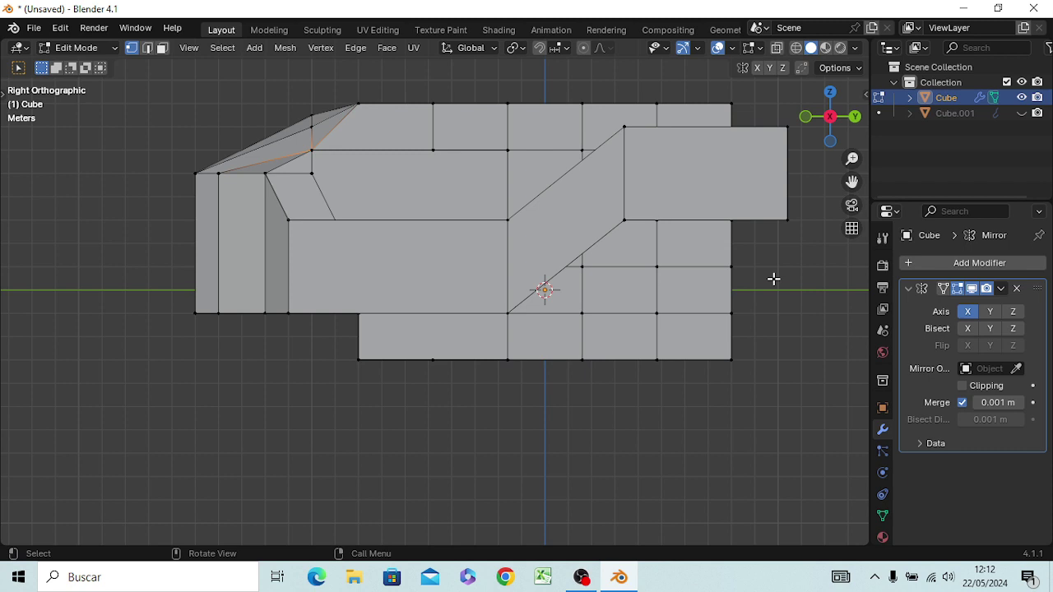
{"action": "key", "text": "g"}
{"action": "key", "text": "z"}
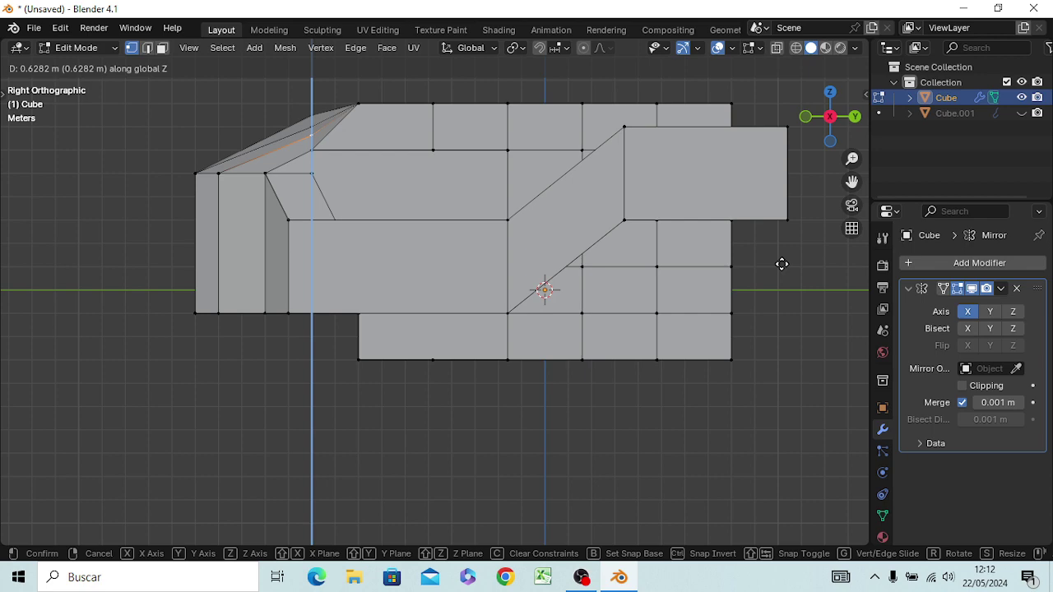
{"action": "left_click", "coordinate": [781, 264]}
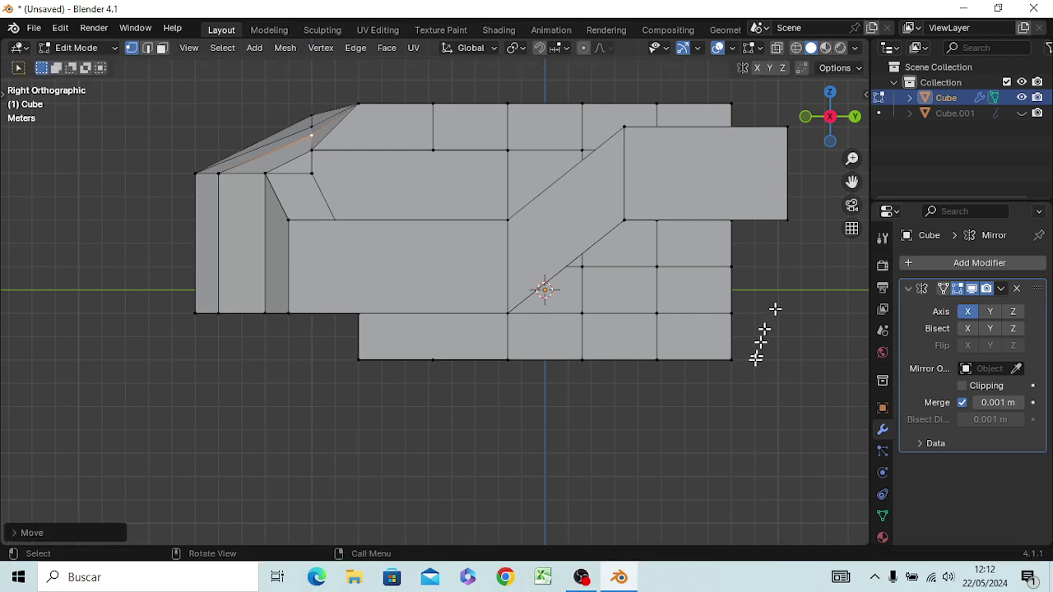
{"action": "mouse_move", "coordinate": [759, 346]}
{"action": "middle_mouse_down"}
{"action": "mouse_move", "coordinate": [17, 435]}
{"action": "mouse_move", "coordinate": [51, 452]}
{"action": "middle_mouse_up"}
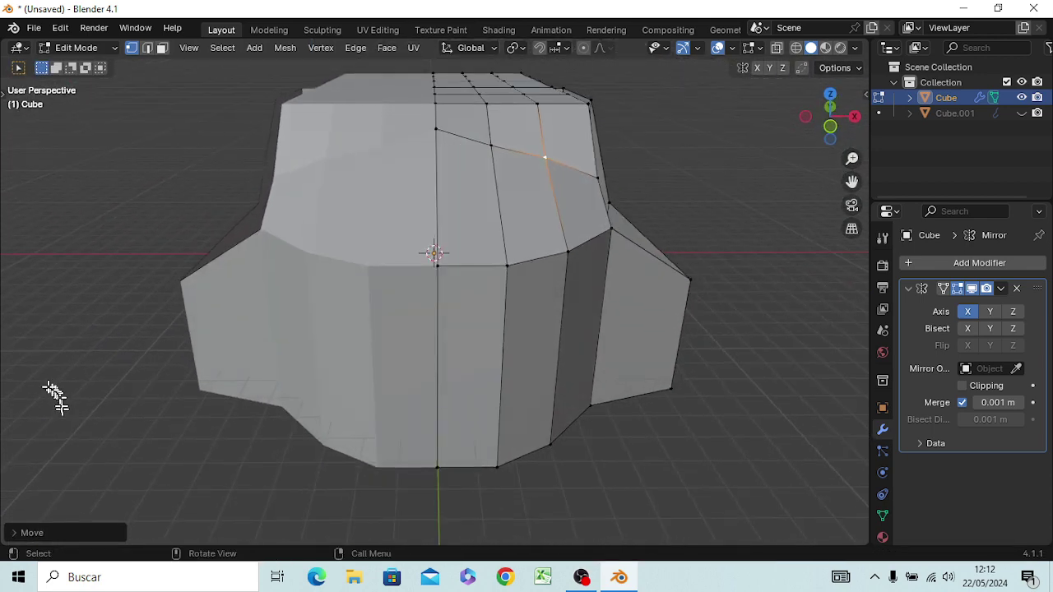
Step: Lower the centre vertex of the top's front edge about 0.27 m along Z
{"action": "left_click", "coordinate": [436, 128]}
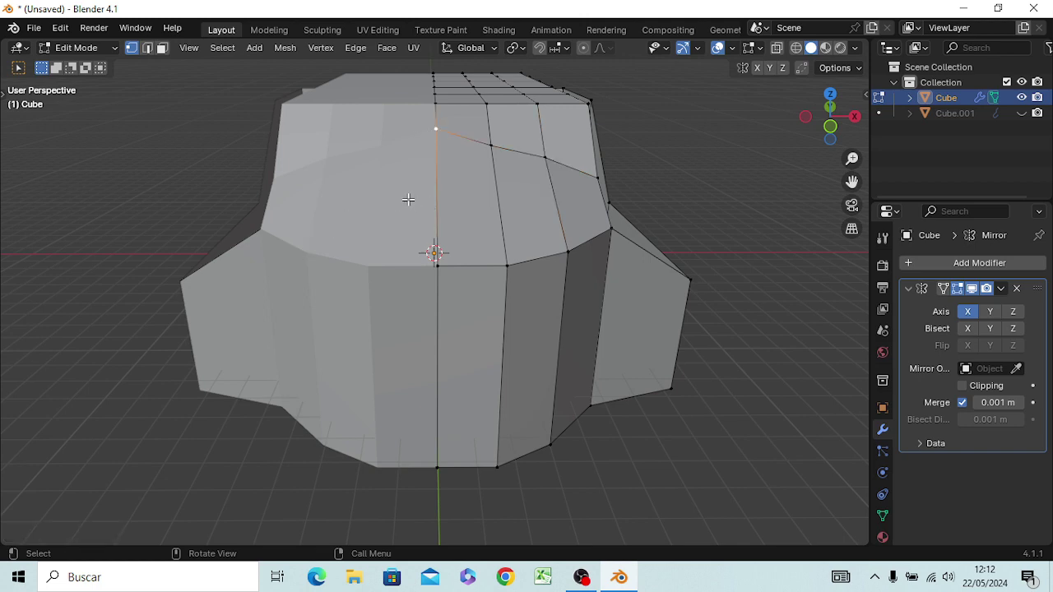
{"action": "key", "text": "g"}
{"action": "key", "text": "z"}
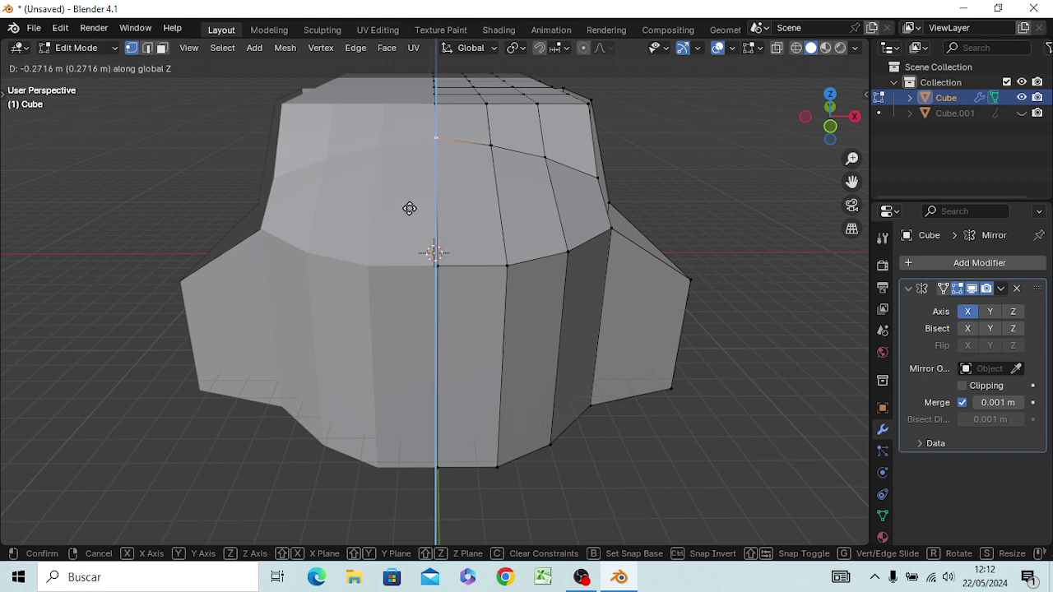
{"action": "left_click", "coordinate": [409, 208]}
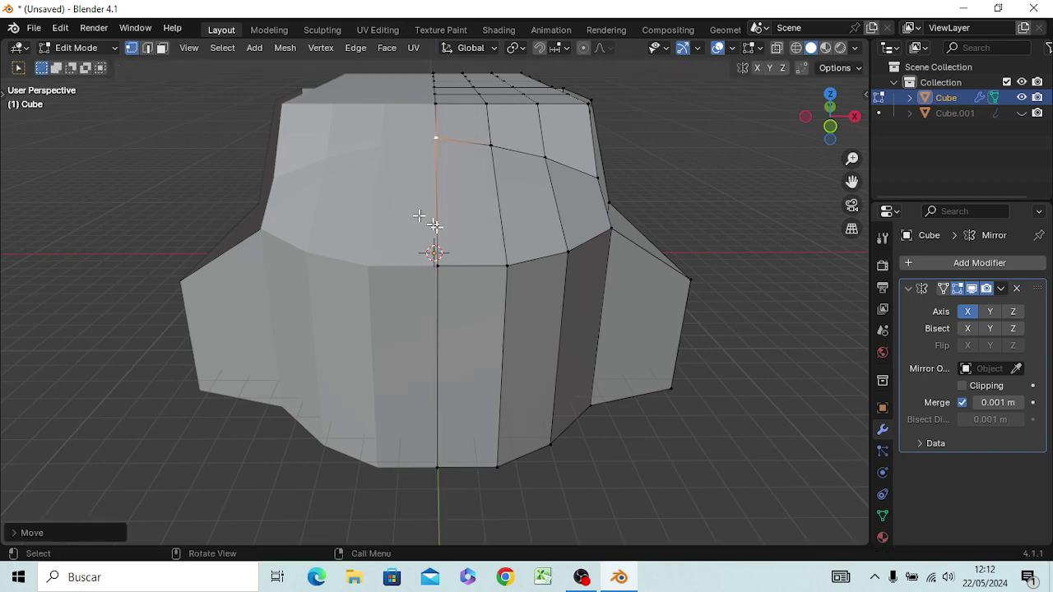
{"action": "left_click", "coordinate": [596, 178]}
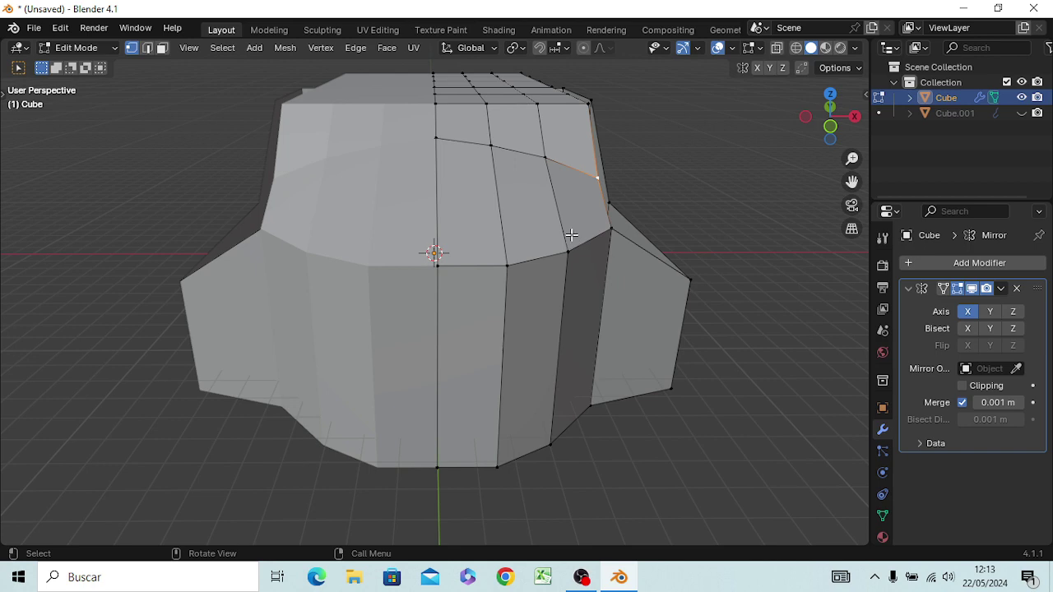
{"action": "mouse_move", "coordinate": [598, 232]}
{"action": "middle_mouse_down"}
{"action": "mouse_move", "coordinate": [463, 231]}
{"action": "mouse_move", "coordinate": [478, 232]}
{"action": "middle_mouse_up"}
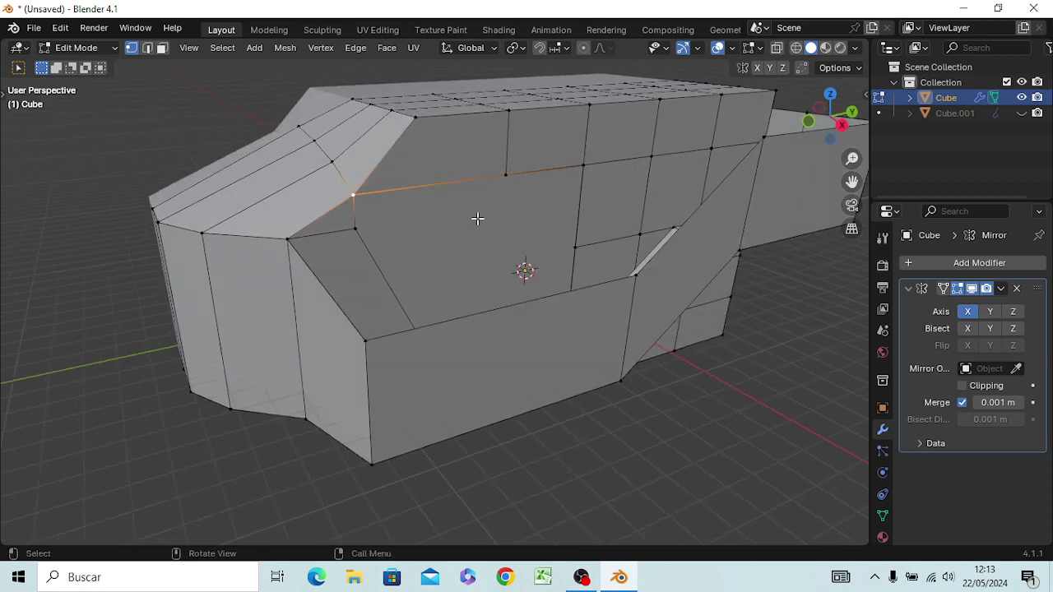
Step: Lower the long side edge, then a sloped-front corner vertex about 0.19 m, along Z
{"action": "key", "text": "g"}
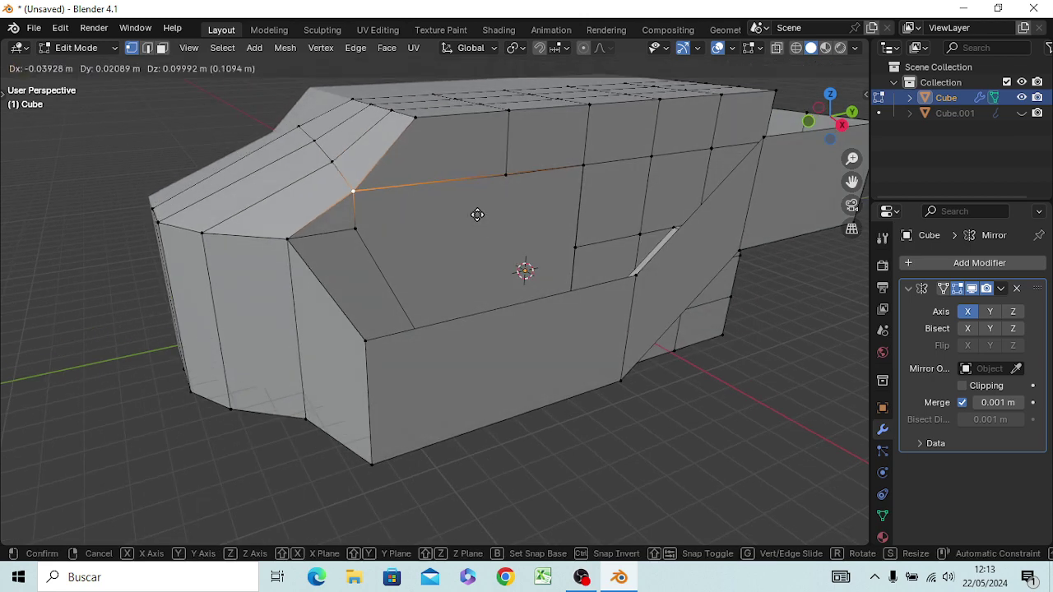
{"action": "key", "text": "z"}
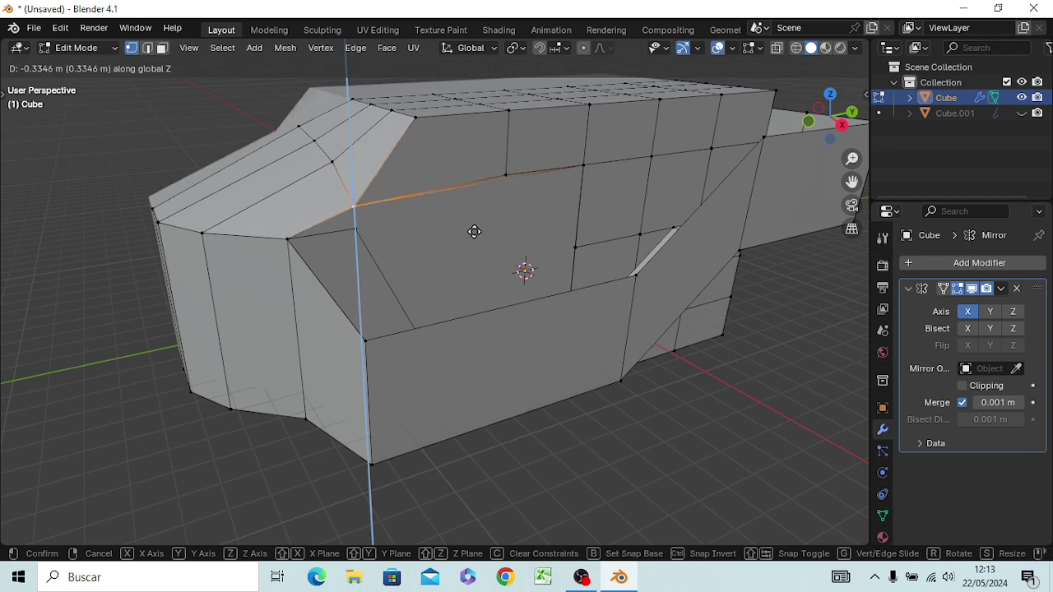
{"action": "left_click", "coordinate": [473, 234]}
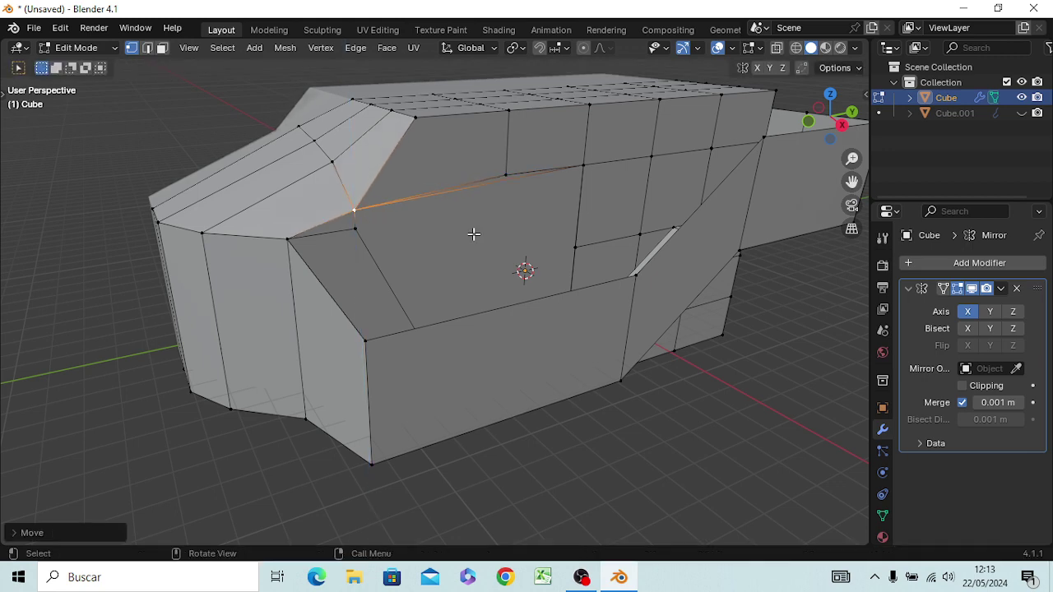
{"action": "left_click", "coordinate": [333, 160]}
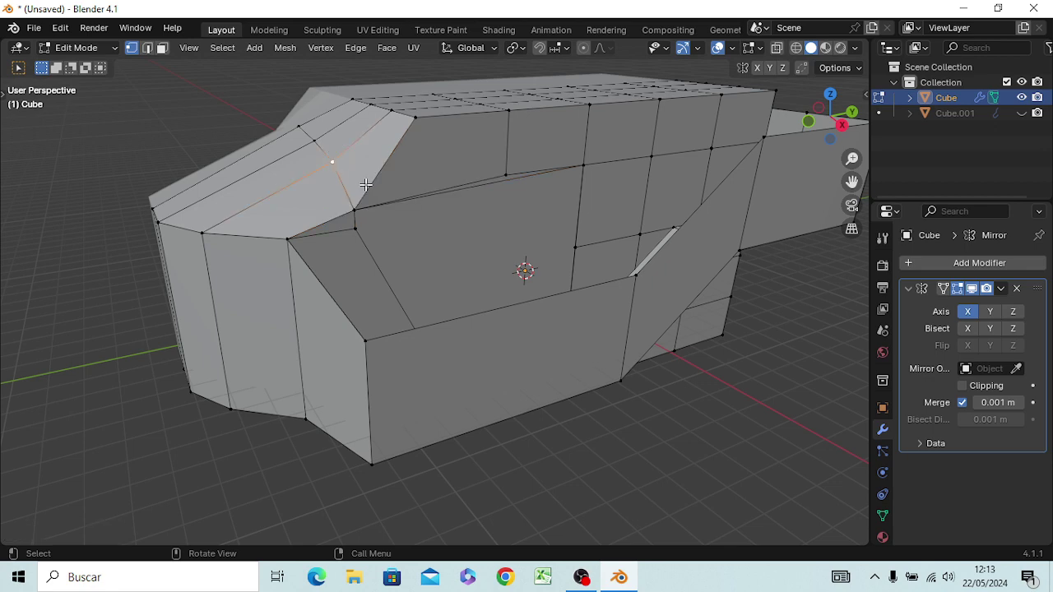
{"action": "key", "text": "g"}
{"action": "key", "text": "z"}
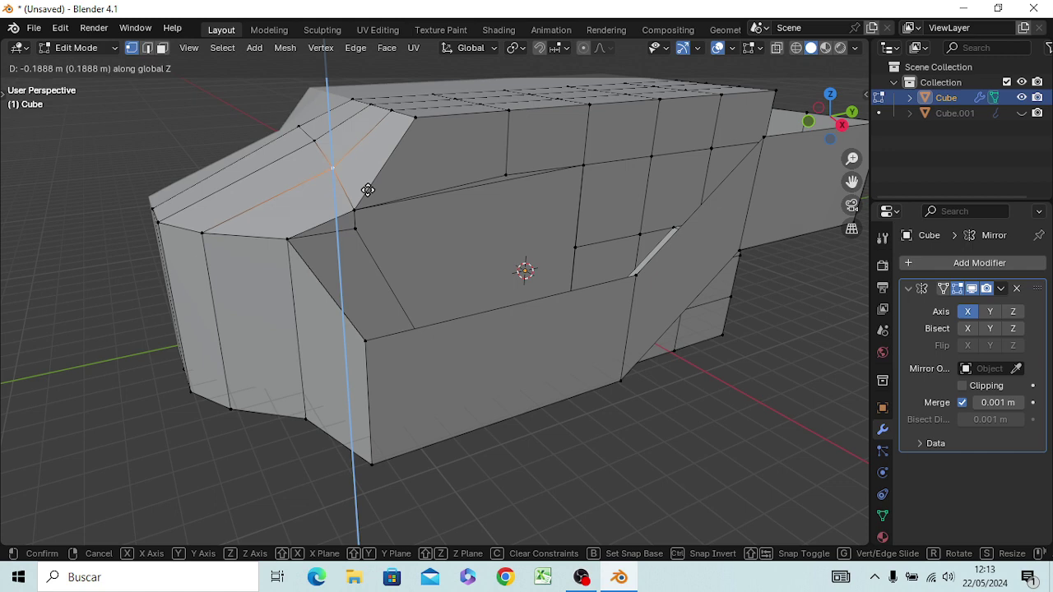
{"action": "left_click", "coordinate": [366, 196]}
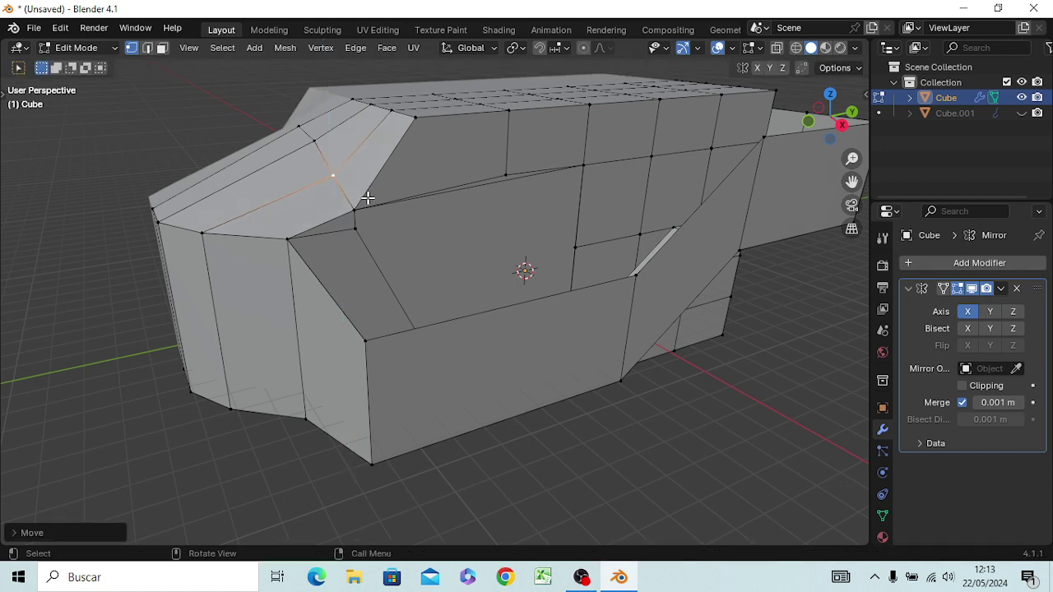
Step: Lower the next vertex up the slope about 0.17 m along Z
{"action": "left_click", "coordinate": [315, 138]}
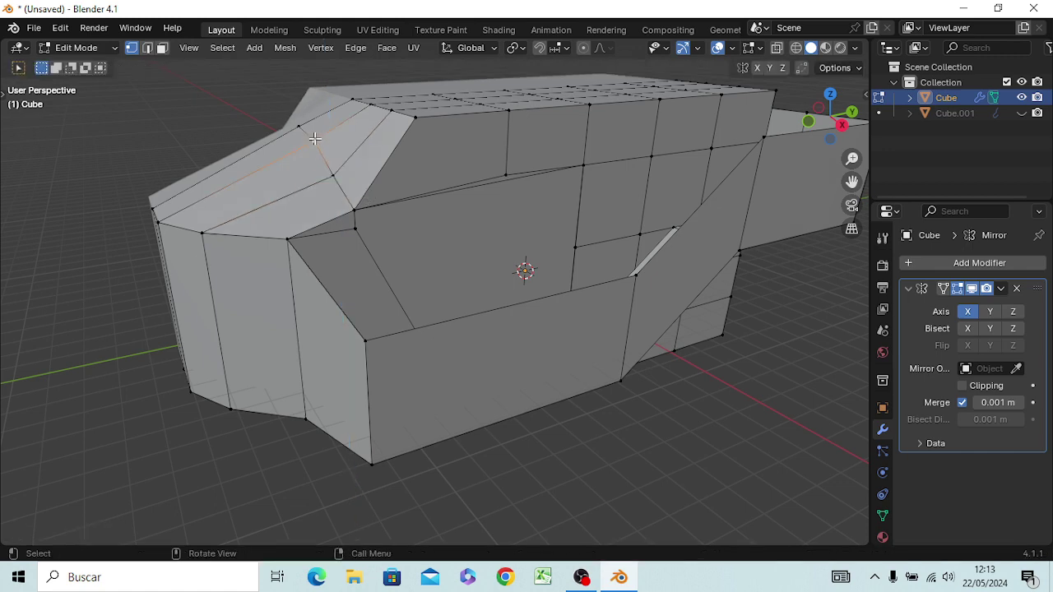
{"action": "key", "text": "g"}
{"action": "key", "text": "z"}
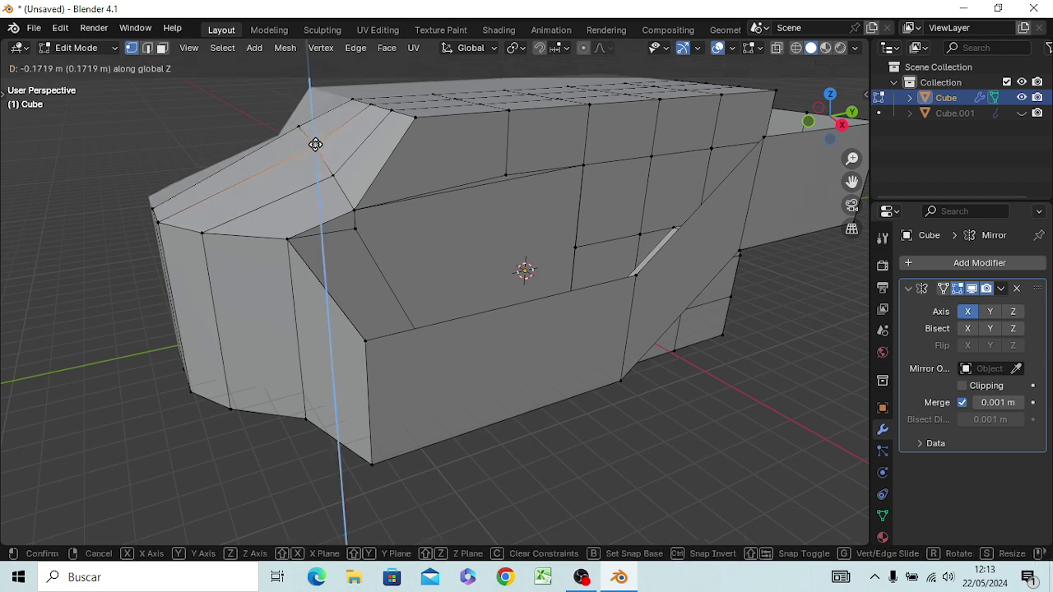
{"action": "left_click", "coordinate": [315, 144]}
{"action": "mouse_move", "coordinate": [329, 283]}
{"action": "middle_mouse_down"}
{"action": "mouse_move", "coordinate": [352, 298]}
{"action": "mouse_move", "coordinate": [401, 260]}
{"action": "mouse_move", "coordinate": [479, 260]}
{"action": "mouse_move", "coordinate": [498, 273]}
{"action": "middle_mouse_up"}
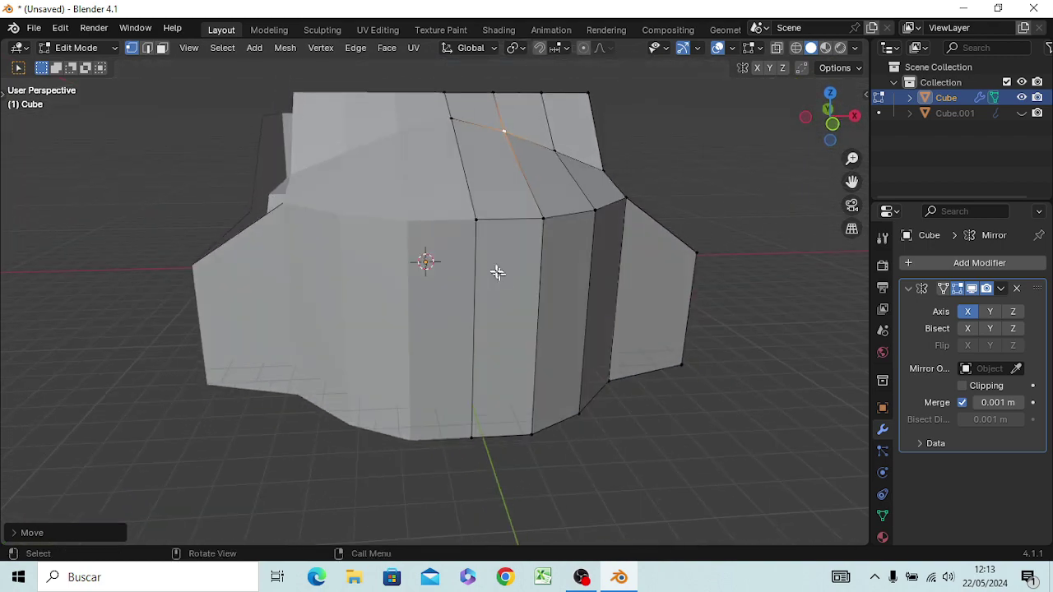
Step: In Front view, adjust the heights of the two top-arch vertices beside the centre line
{"action": "key", "text": "KP_1"}
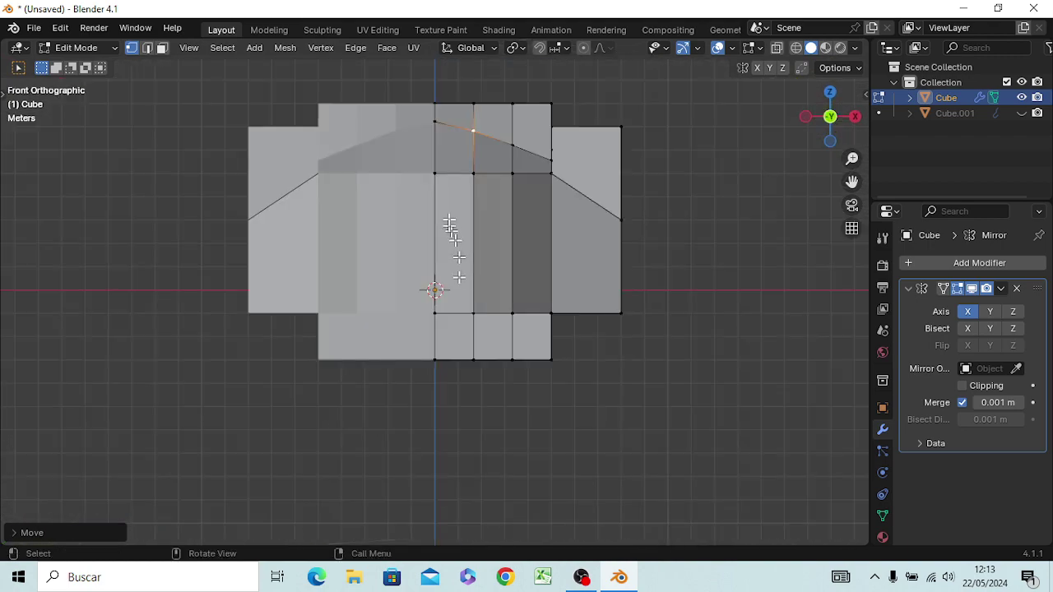
{"action": "left_click", "coordinate": [434, 120]}
{"action": "key", "text": "g"}
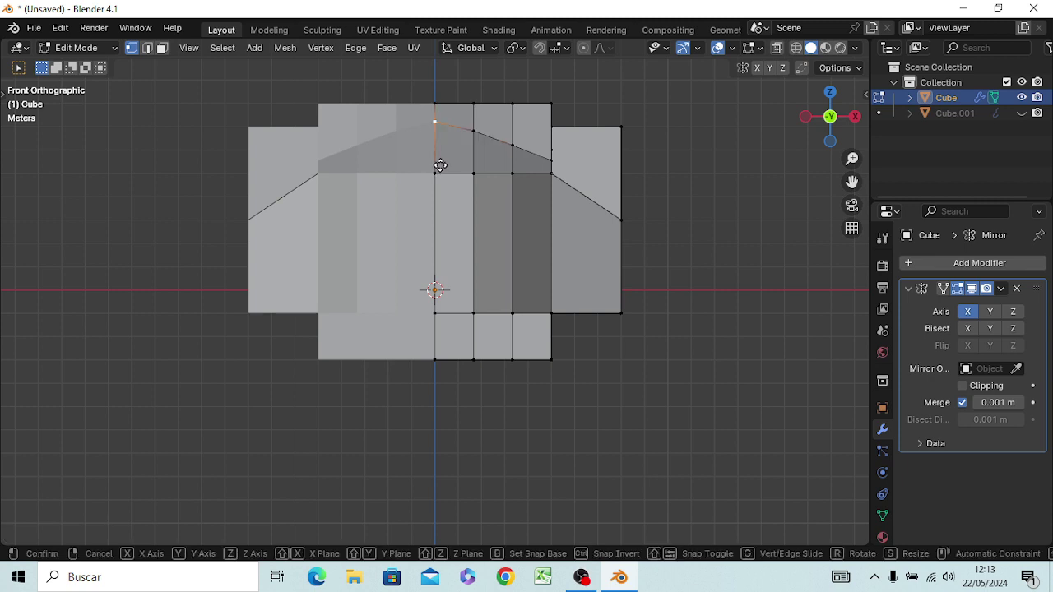
{"action": "key", "text": "z"}
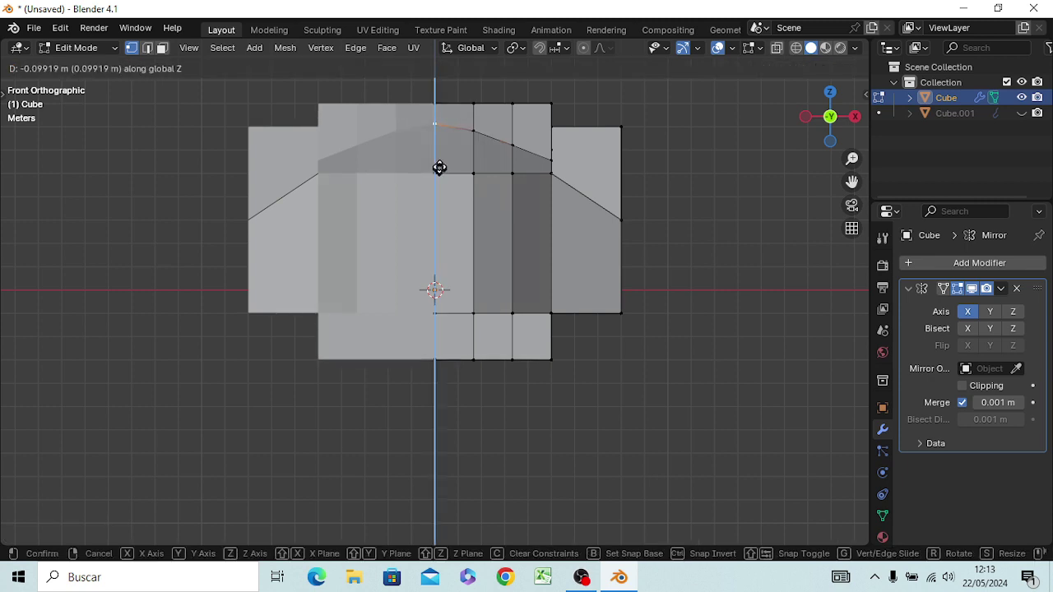
{"action": "left_click", "coordinate": [438, 165]}
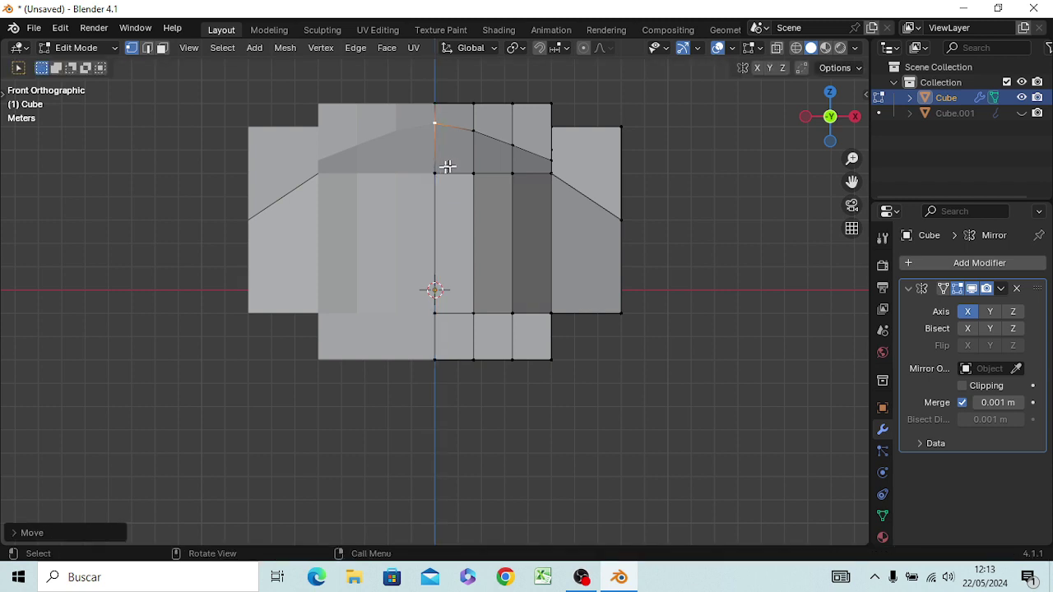
{"action": "left_click", "coordinate": [472, 130]}
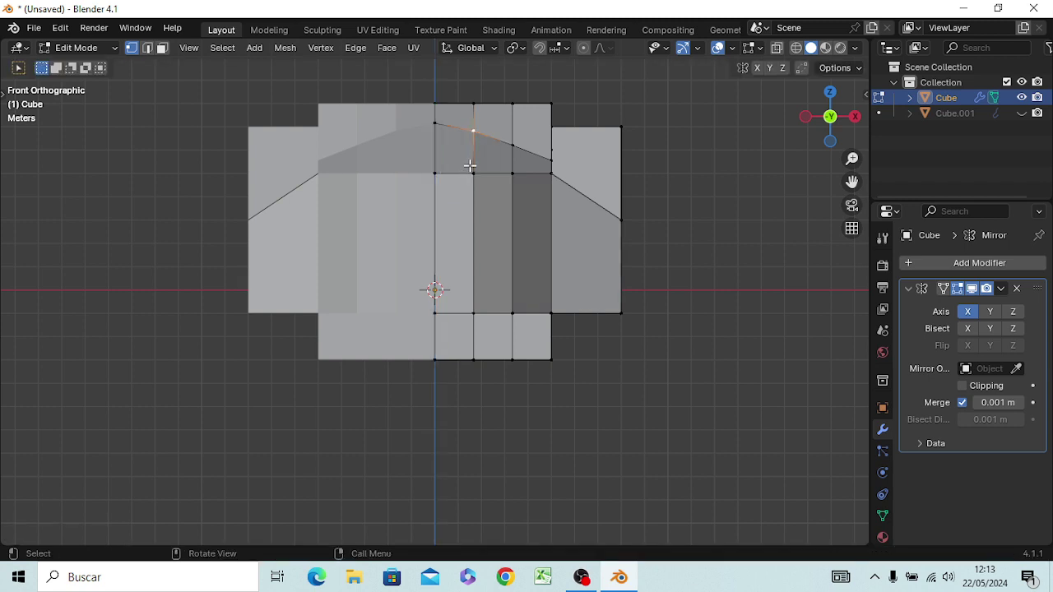
{"action": "key", "text": "g"}
{"action": "key", "text": "z"}
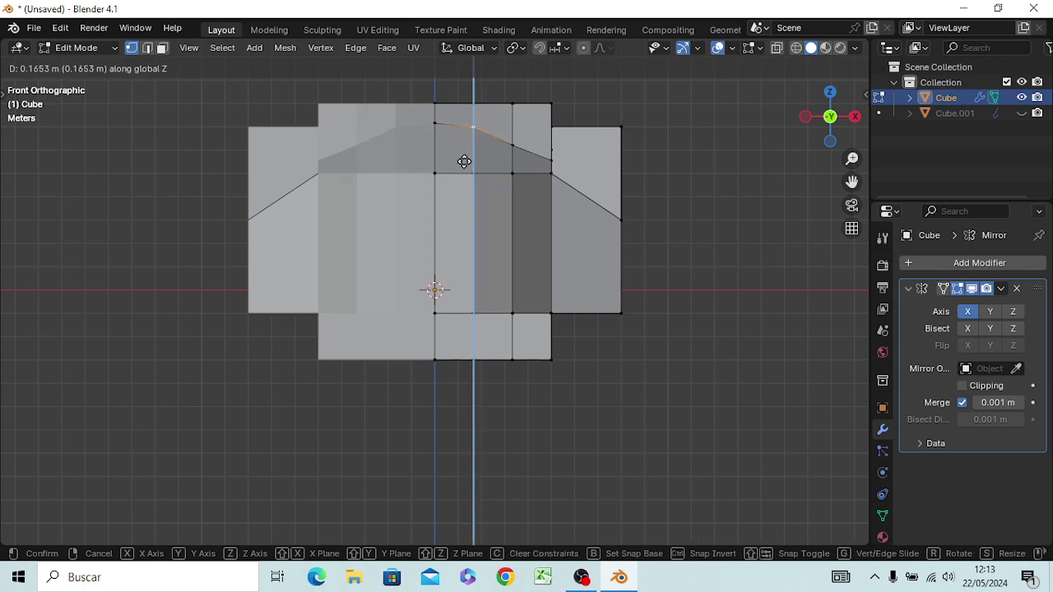
{"action": "left_click", "coordinate": [464, 161]}
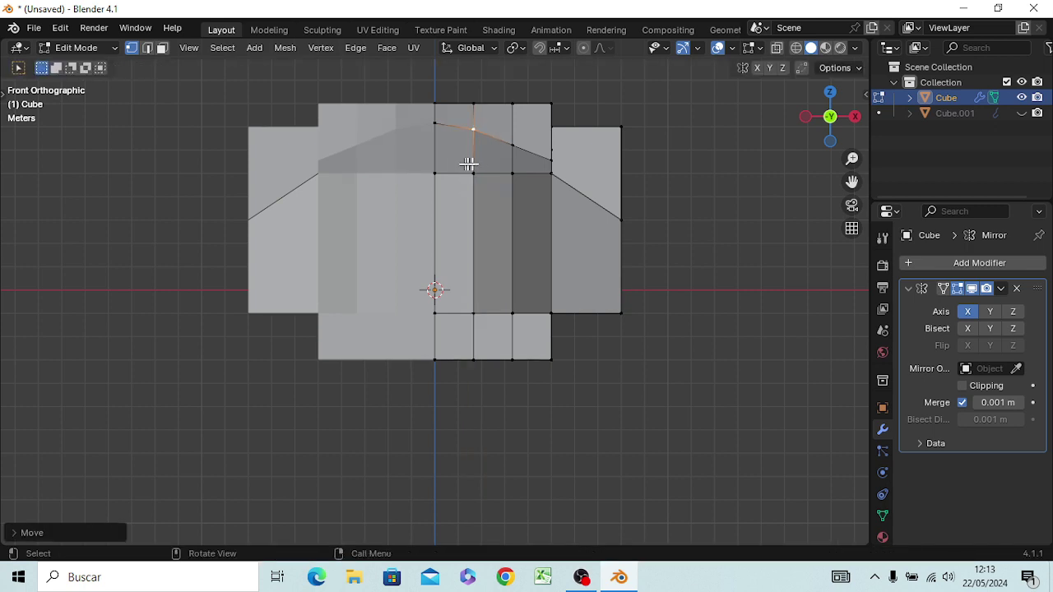
Step: Raise the next outward arch vertex and lower the outer arch vertex along Z
{"action": "left_click", "coordinate": [512, 145]}
{"action": "key", "text": "g"}
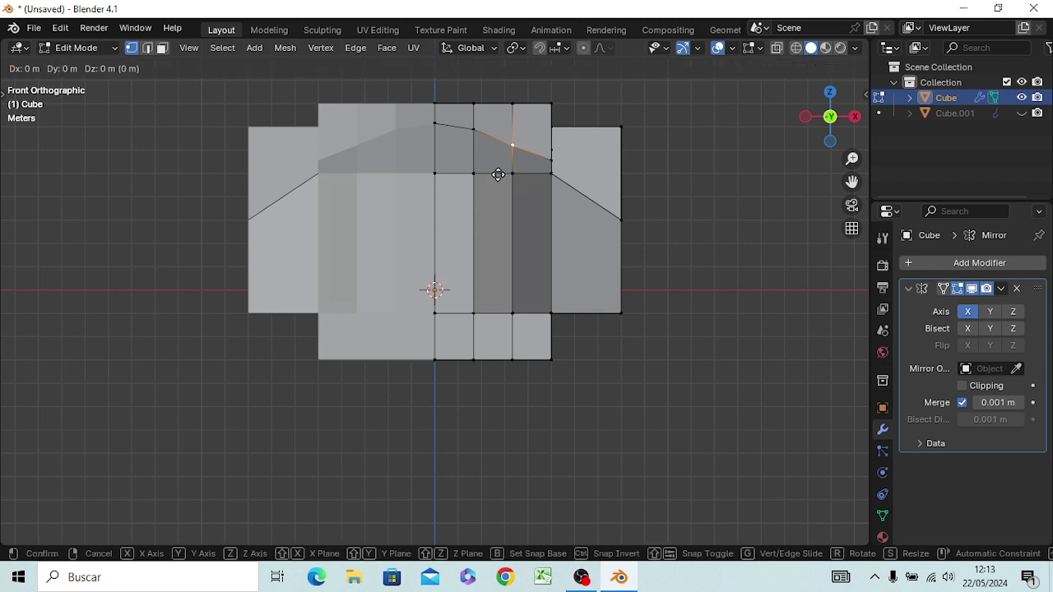
{"action": "key", "text": "z"}
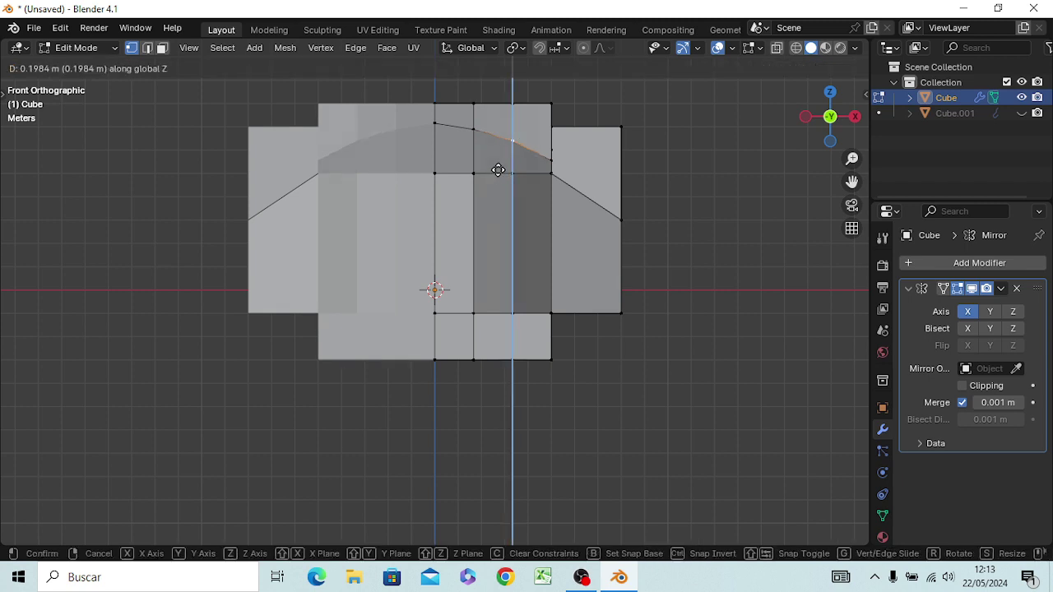
{"action": "left_click", "coordinate": [499, 166]}
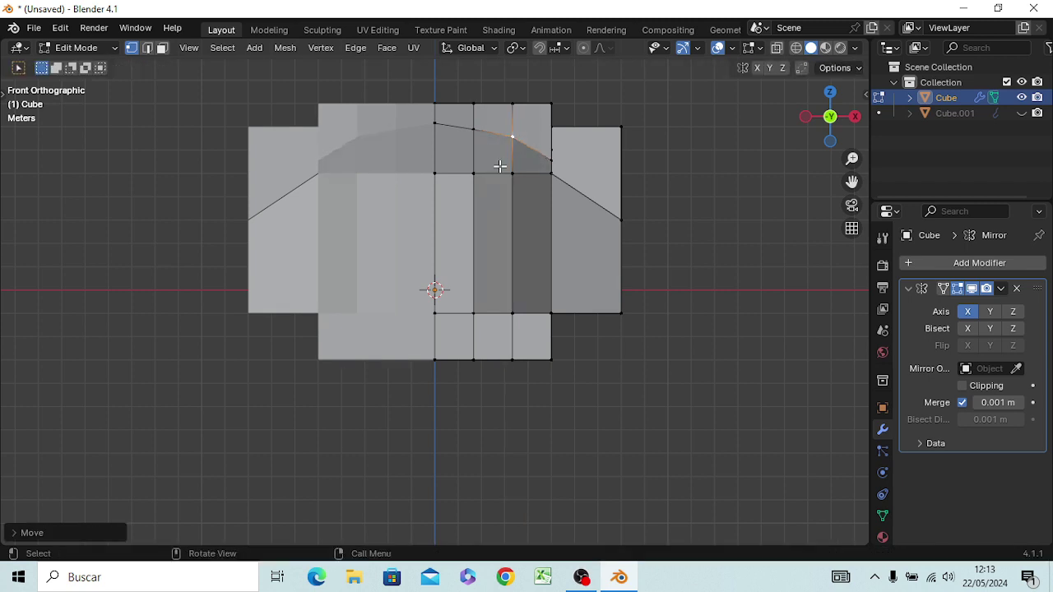
{"action": "left_click", "coordinate": [550, 160]}
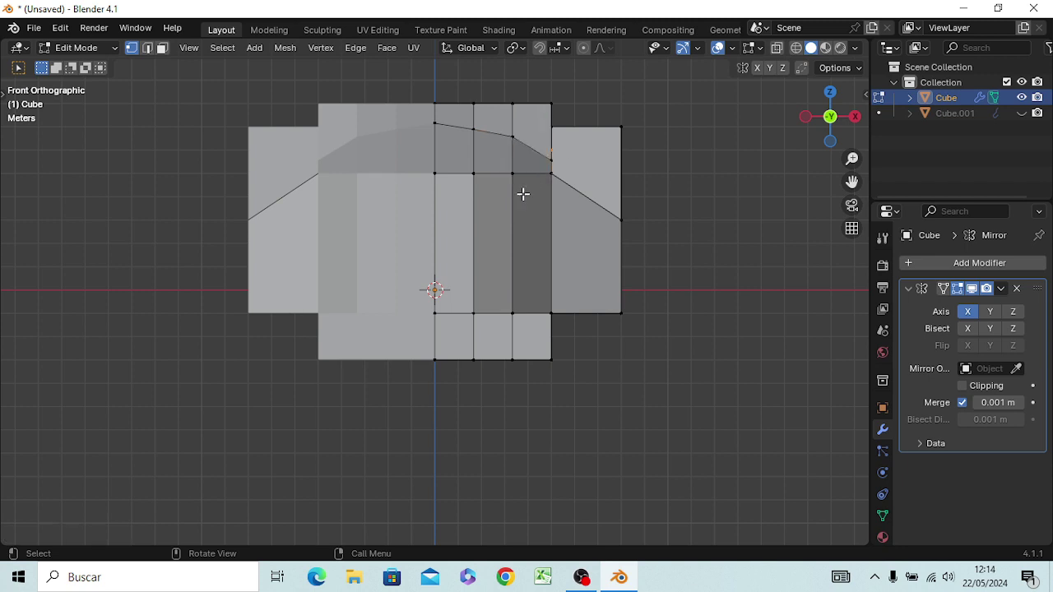
{"action": "key", "text": "z"}
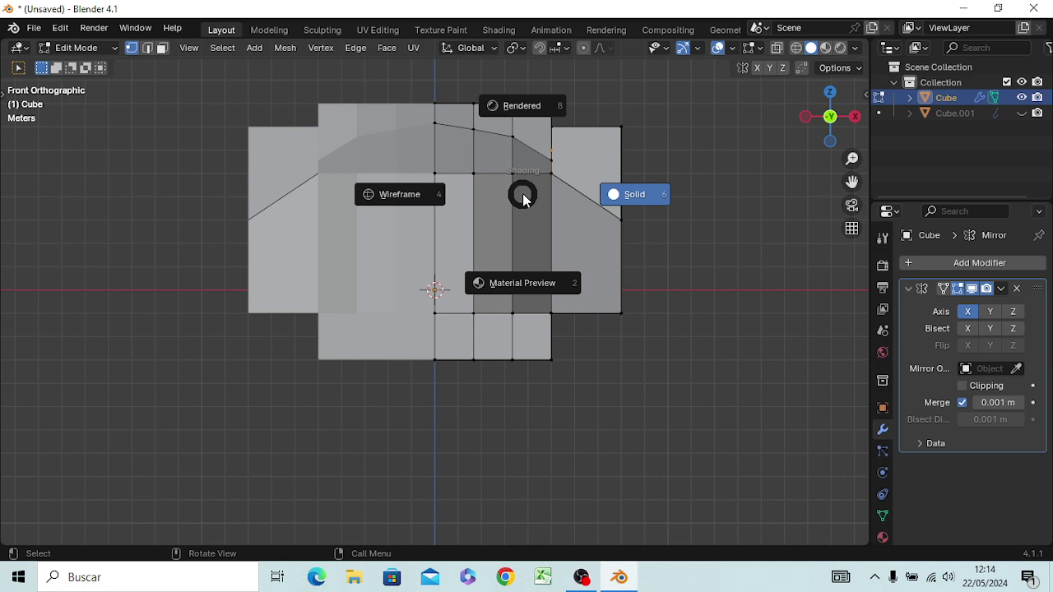
{"action": "left_click", "coordinate": [632, 155]}
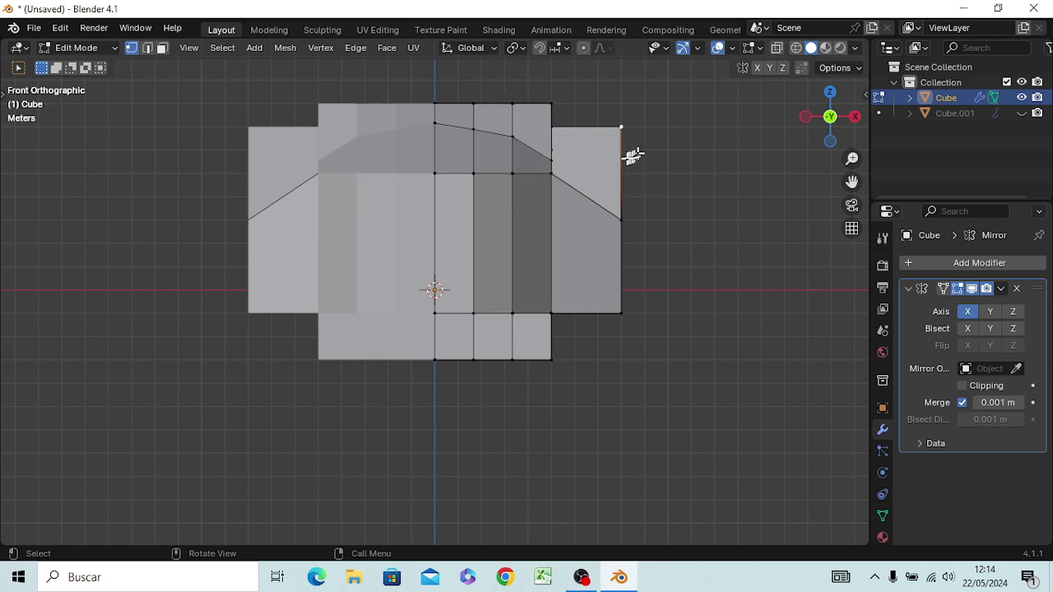
{"action": "left_click", "coordinate": [551, 159]}
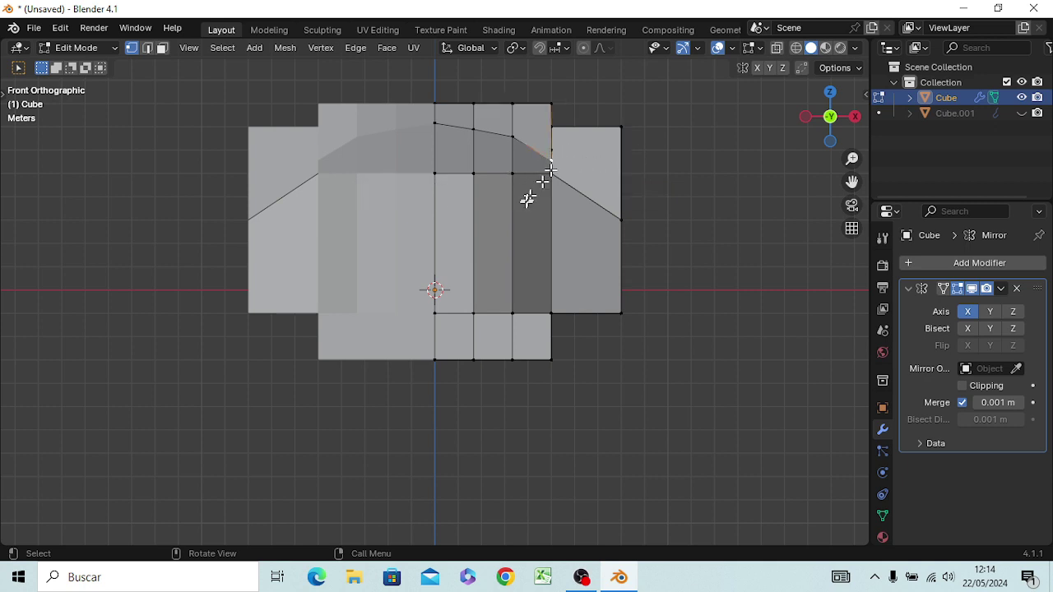
{"action": "key", "text": "g"}
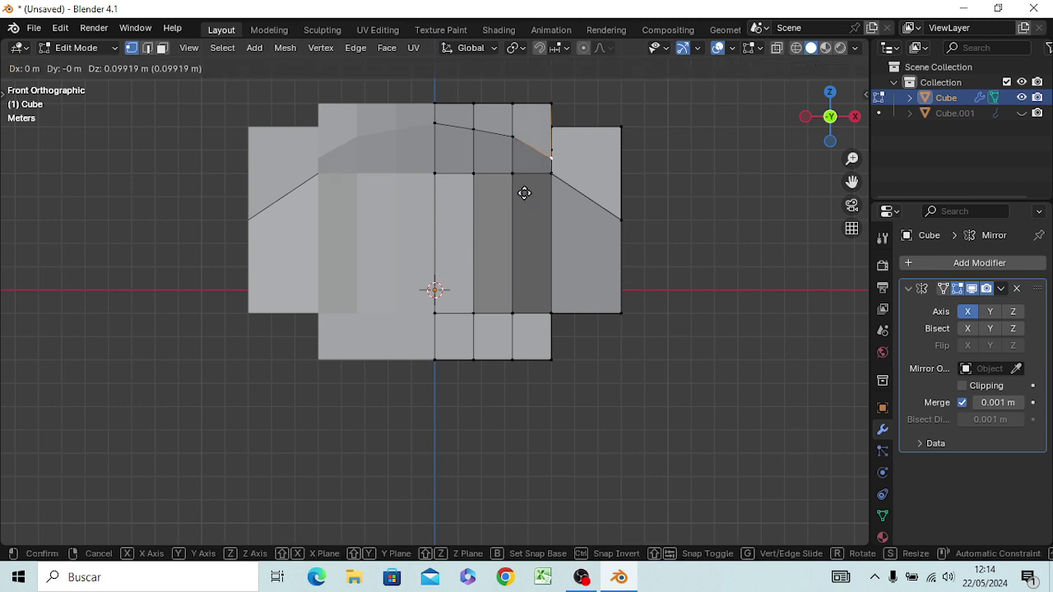
{"action": "key", "text": "z"}
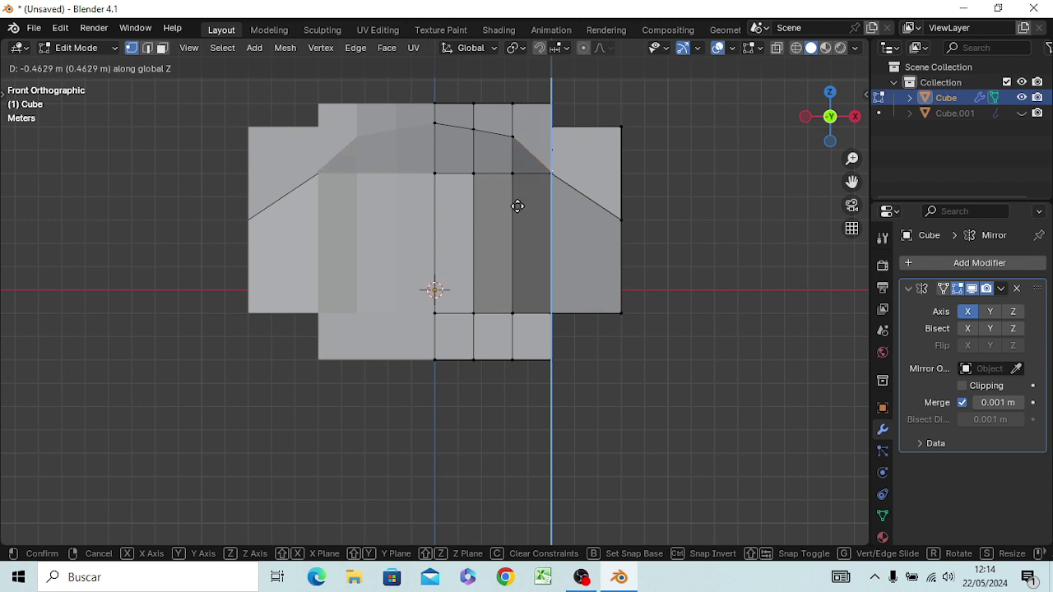
{"action": "left_click", "coordinate": [517, 205]}
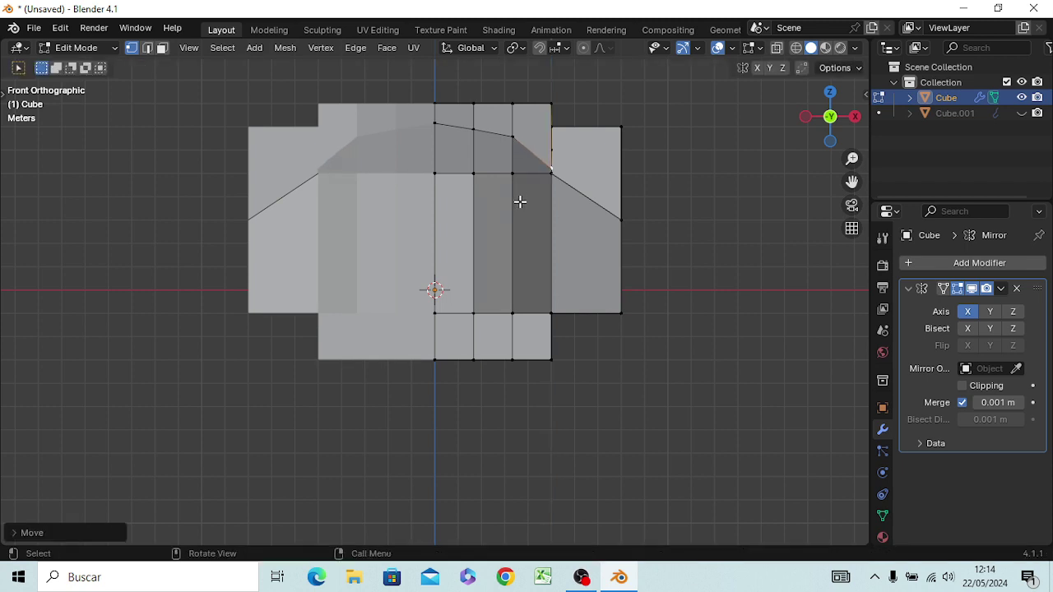
Step: Adjust the neighbouring arch vertex, then raise the top centre vertex about 0.066 m along Z
{"action": "left_click", "coordinate": [511, 137]}
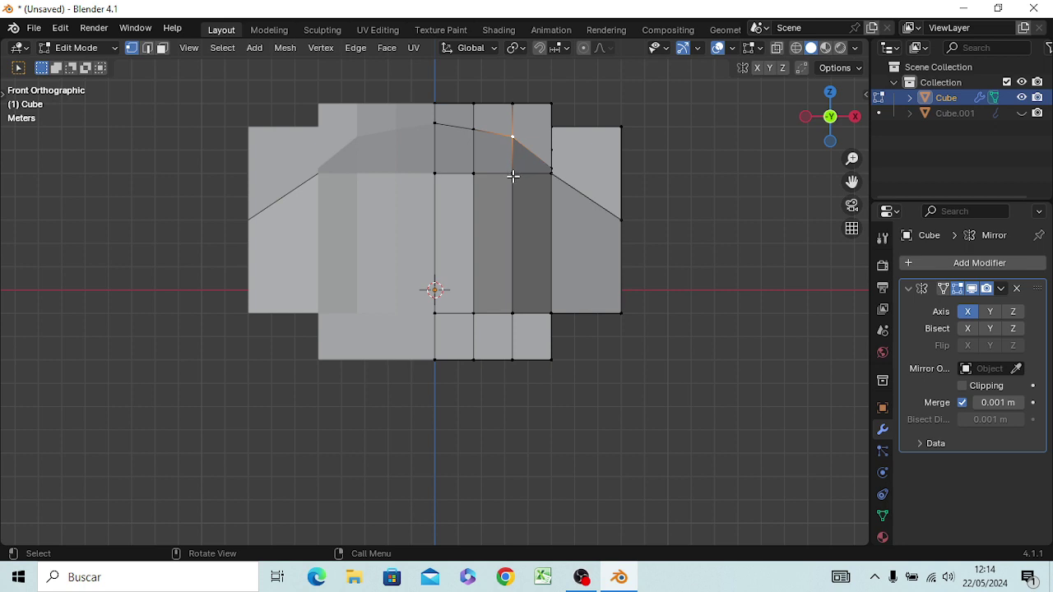
{"action": "key", "text": "g"}
{"action": "key", "text": "z"}
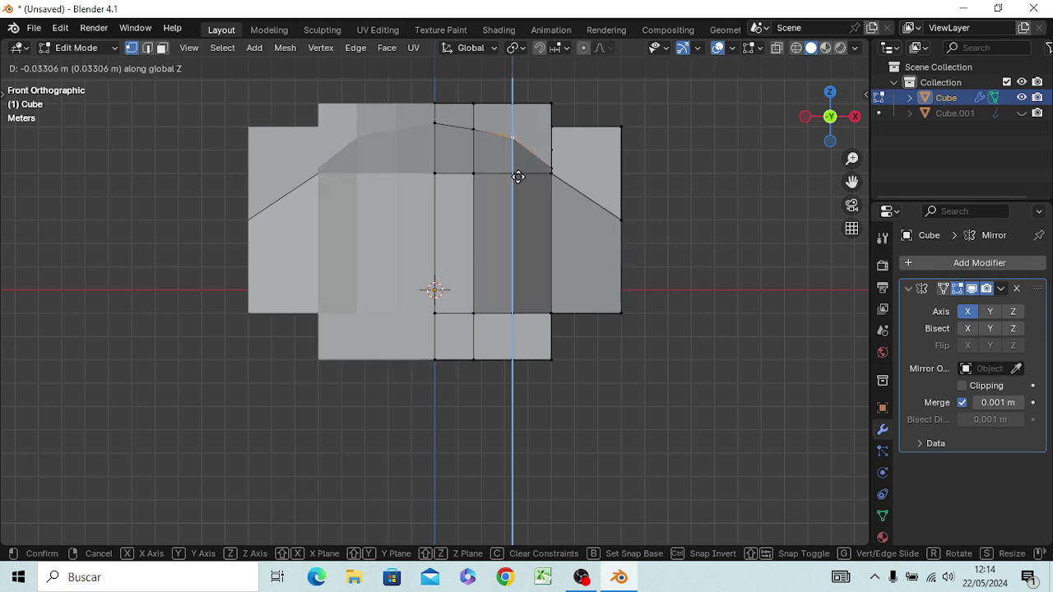
{"action": "left_click", "coordinate": [518, 176]}
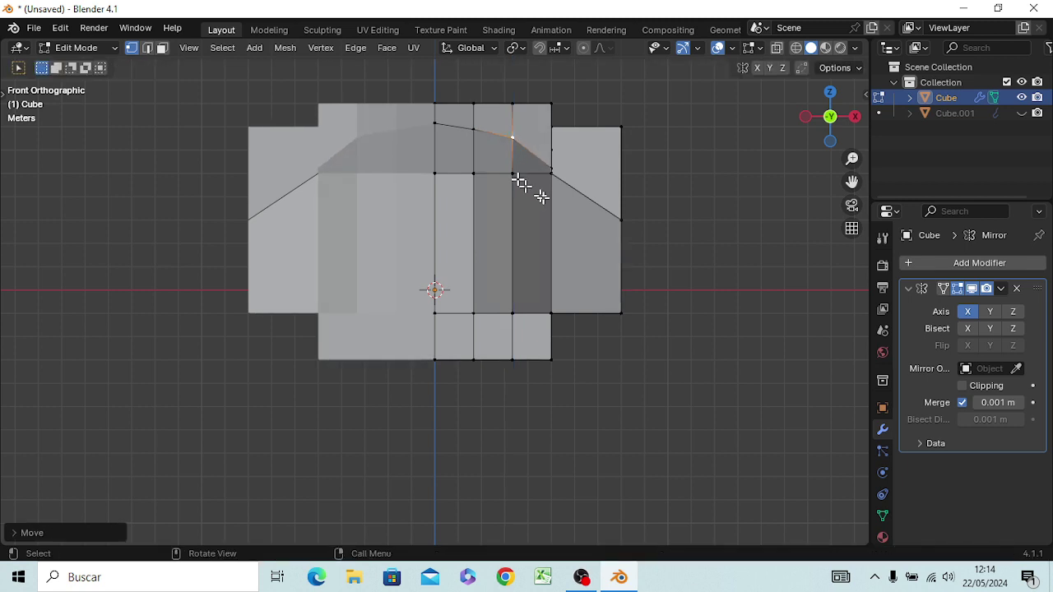
{"action": "left_click", "coordinate": [437, 125]}
{"action": "key", "text": "g"}
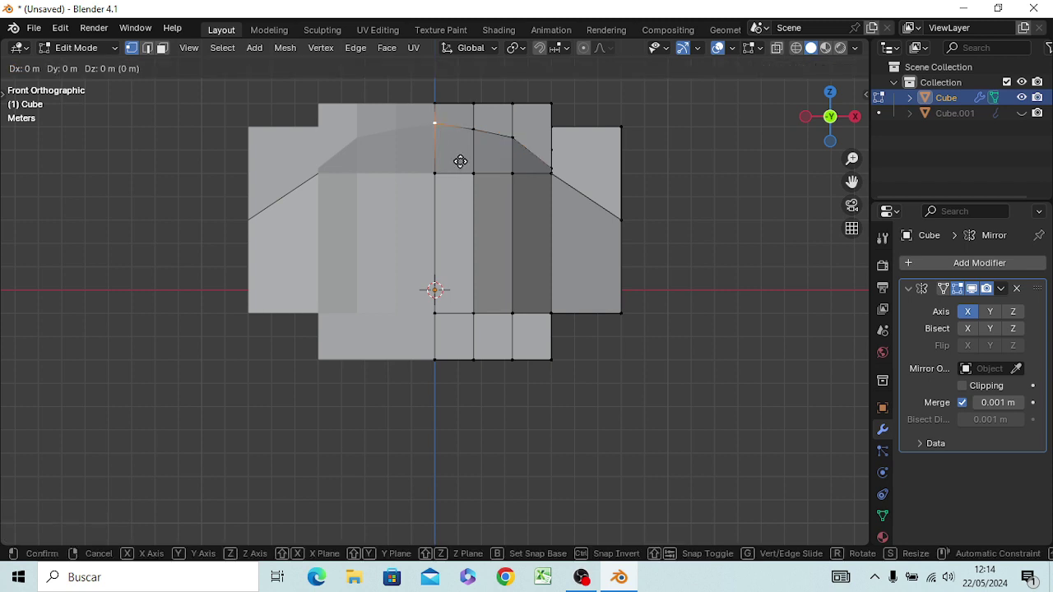
{"action": "key", "text": "z"}
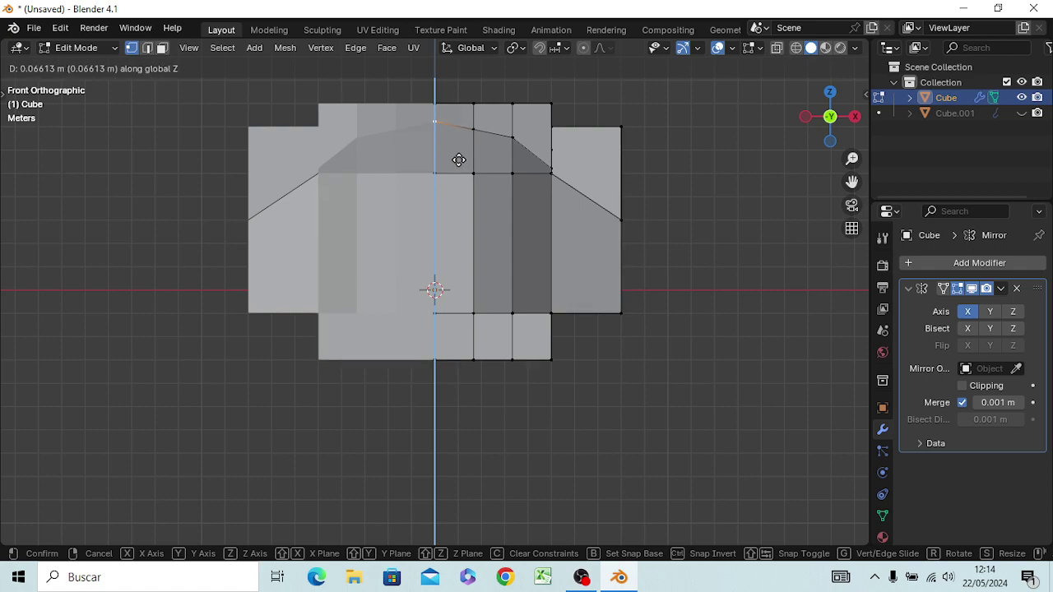
{"action": "left_click", "coordinate": [458, 160]}
{"action": "mouse_move", "coordinate": [526, 223]}
{"action": "middle_mouse_down"}
{"action": "mouse_move", "coordinate": [445, 281]}
{"action": "mouse_move", "coordinate": [573, 272]}
{"action": "mouse_move", "coordinate": [560, 259]}
{"action": "mouse_move", "coordinate": [567, 254]}
{"action": "mouse_move", "coordinate": [581, 263]}
{"action": "mouse_move", "coordinate": [500, 263]}
{"action": "mouse_move", "coordinate": [576, 251]}
{"action": "mouse_move", "coordinate": [567, 247]}
{"action": "middle_mouse_up"}
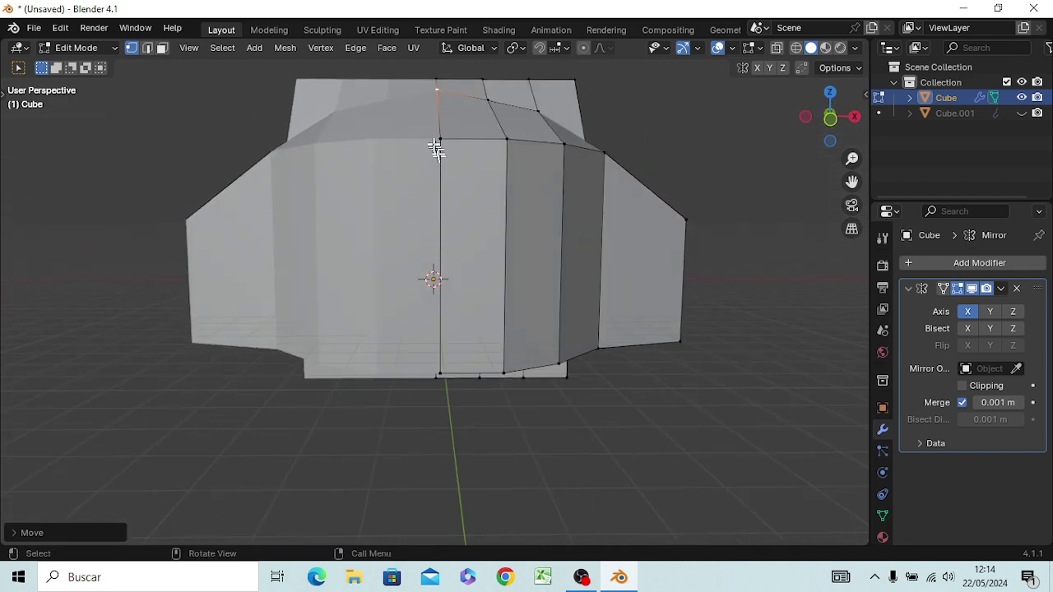
{"action": "key", "text": "KP_1"}
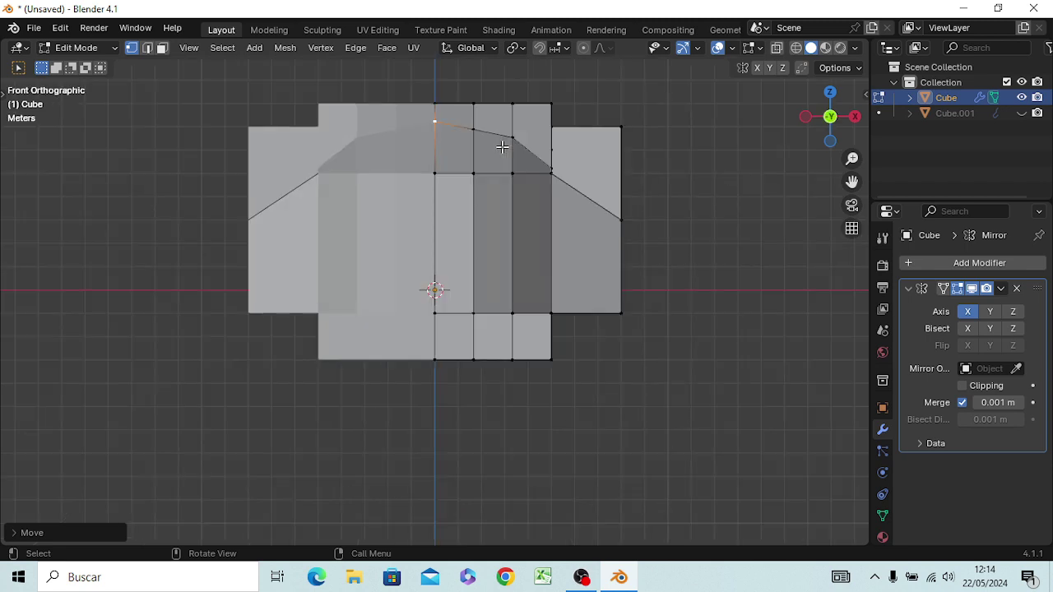
Step: Raise the centre and two right-hand vertices of the band's lower edge along Z
{"action": "left_click", "coordinate": [439, 173]}
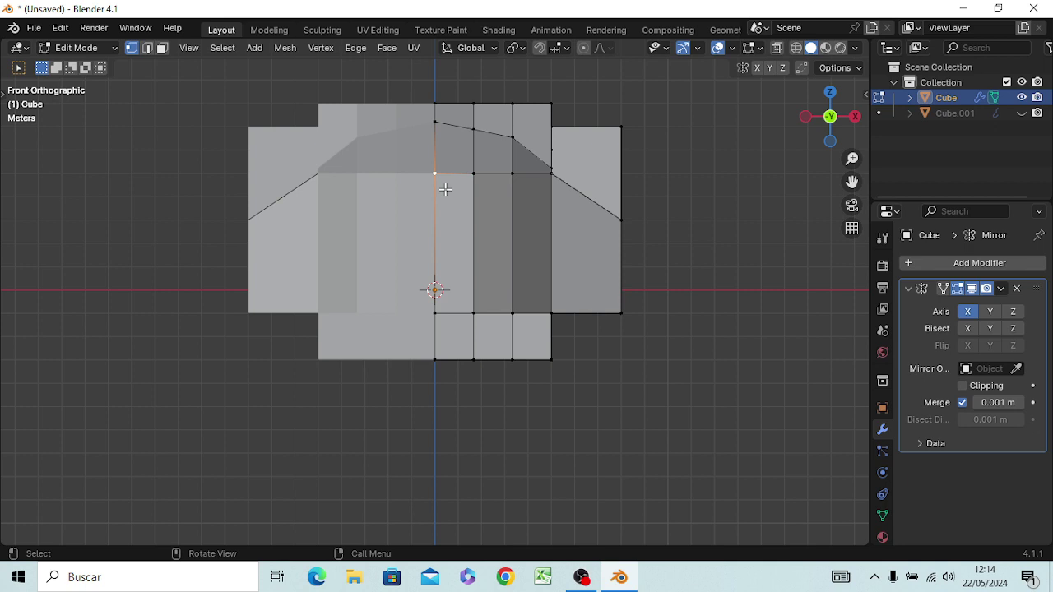
{"action": "key", "text": "g"}
{"action": "key", "text": "z"}
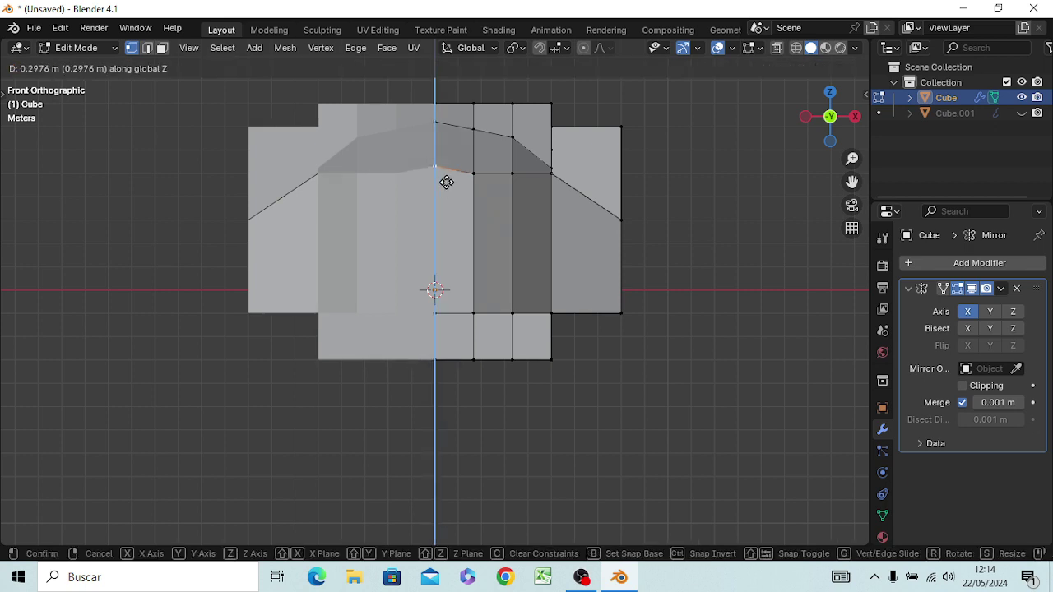
{"action": "left_click", "coordinate": [447, 176]}
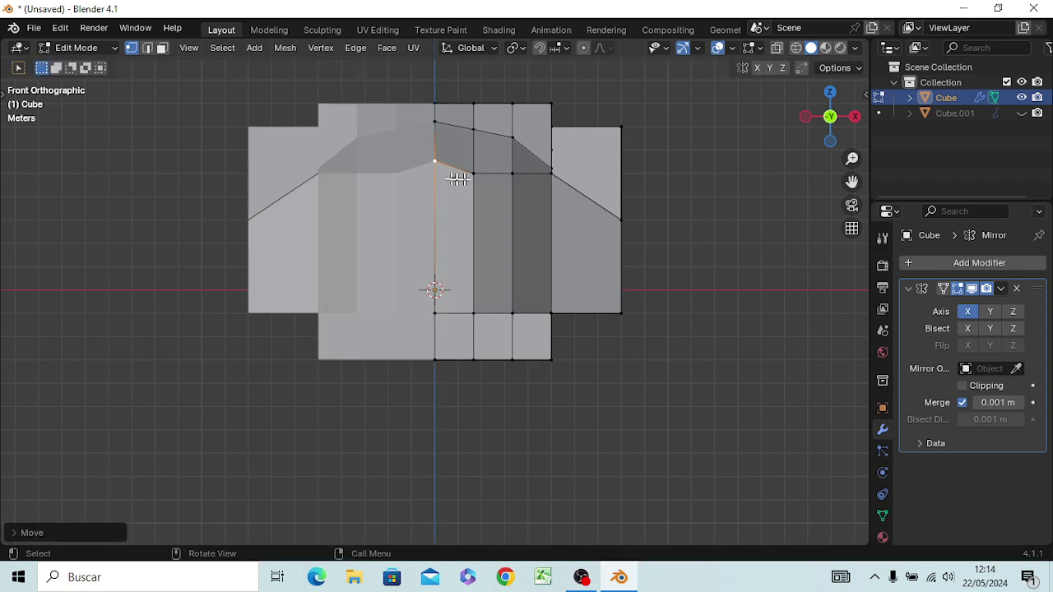
{"action": "left_click", "coordinate": [471, 173]}
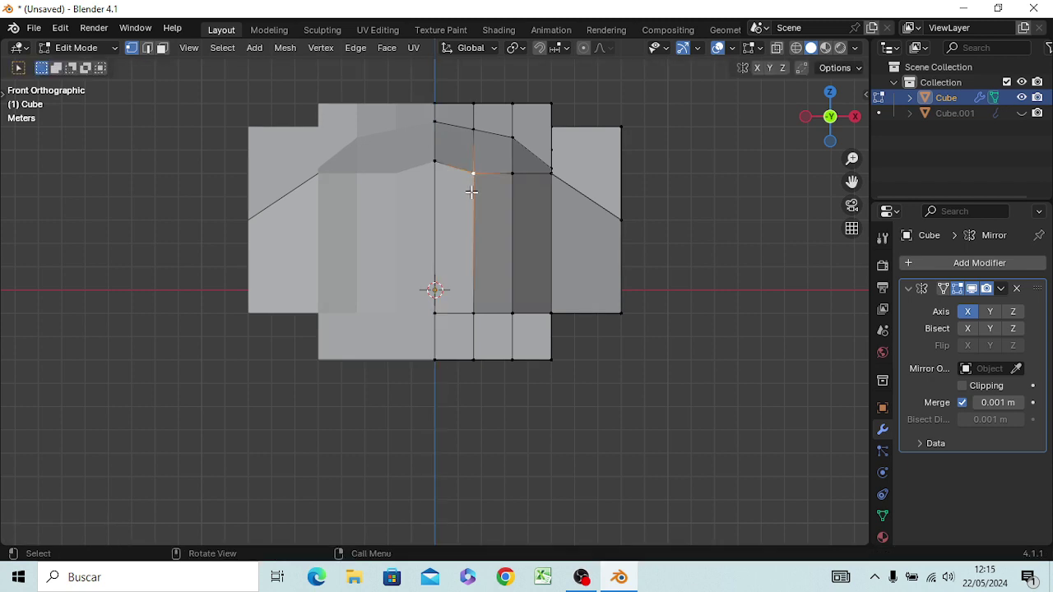
{"action": "key", "text": "g"}
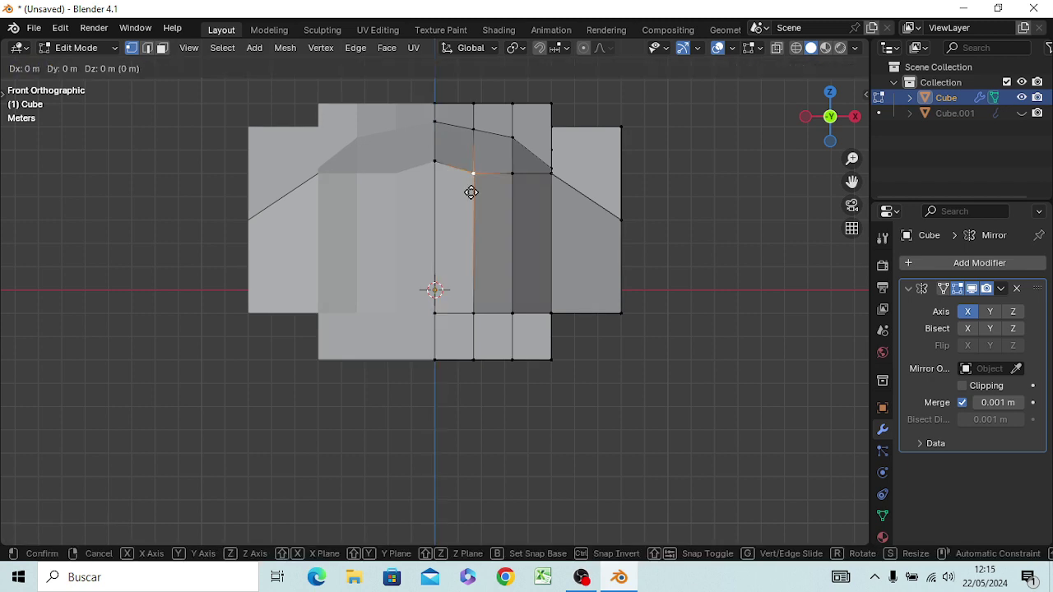
{"action": "key", "text": "z"}
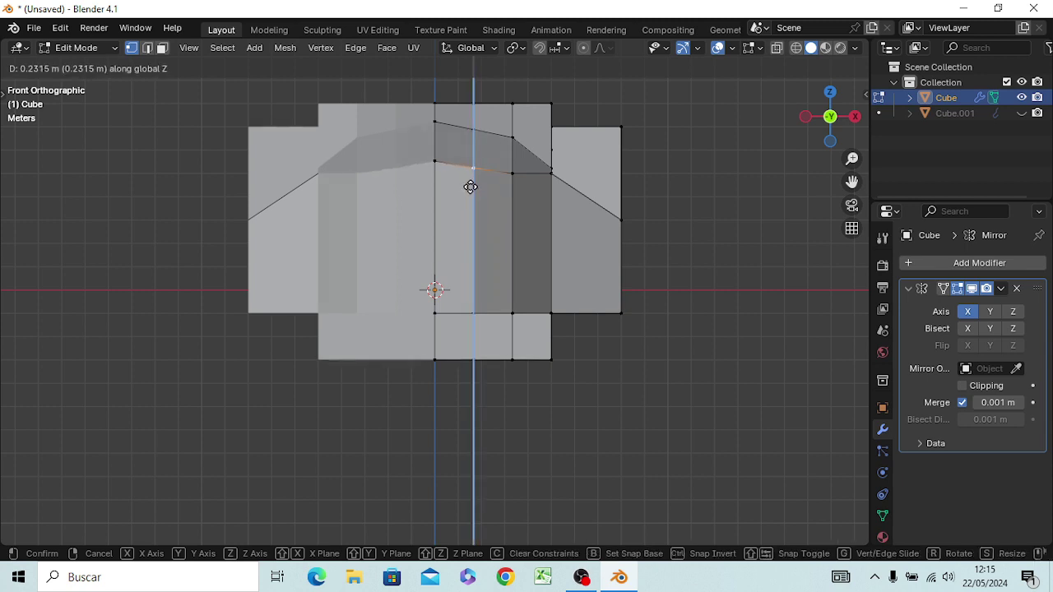
{"action": "left_click", "coordinate": [471, 184]}
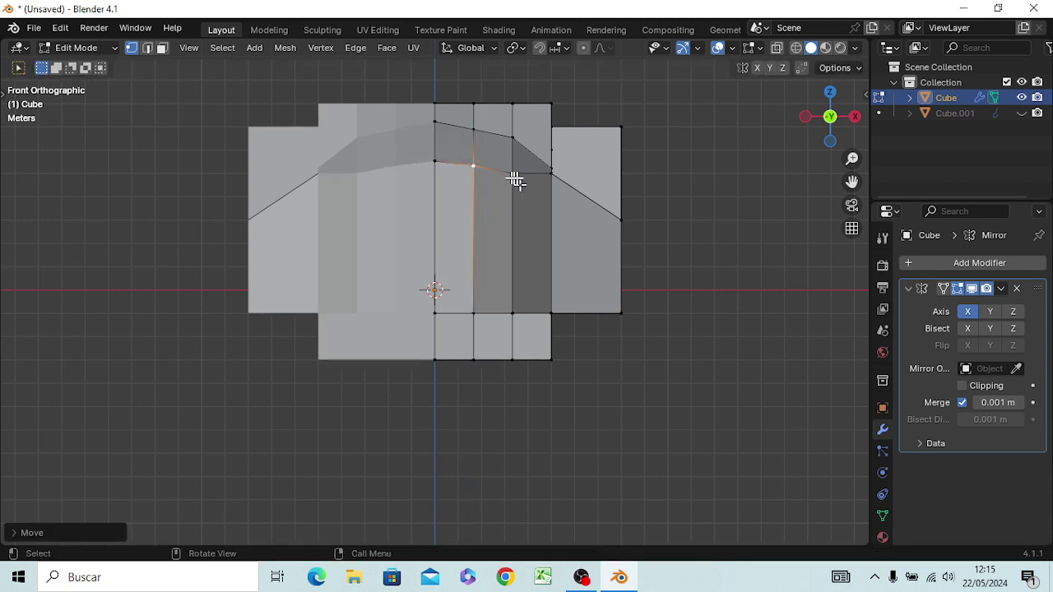
{"action": "left_click", "coordinate": [511, 175]}
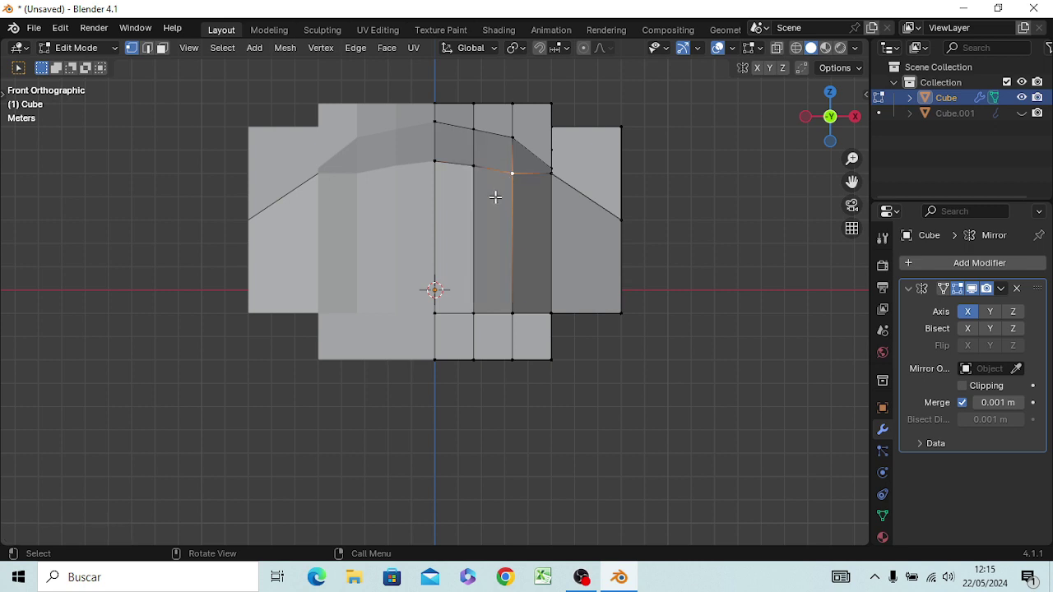
{"action": "key", "text": "g"}
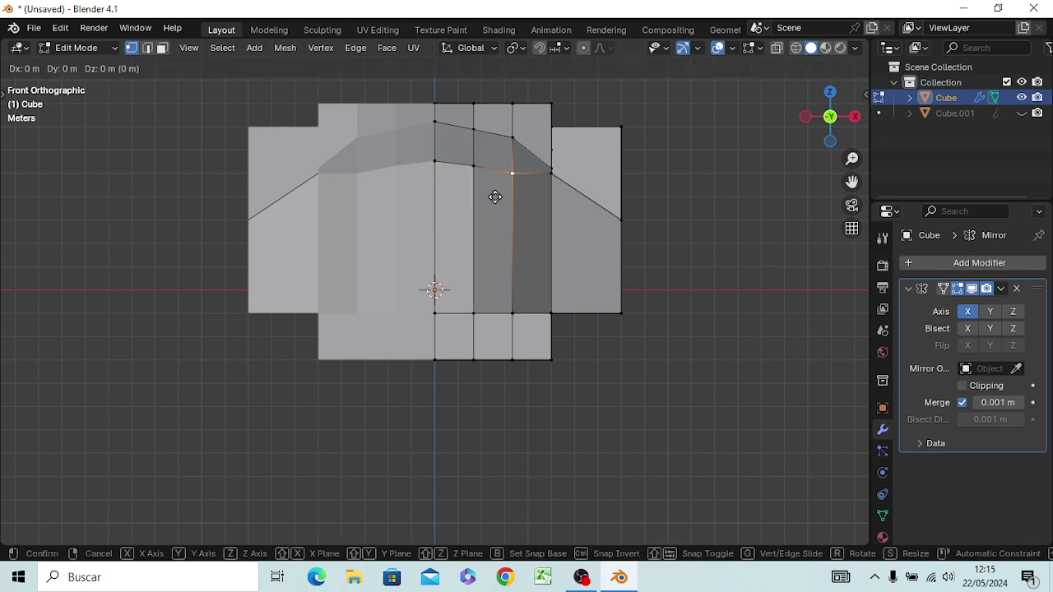
{"action": "key", "text": "z"}
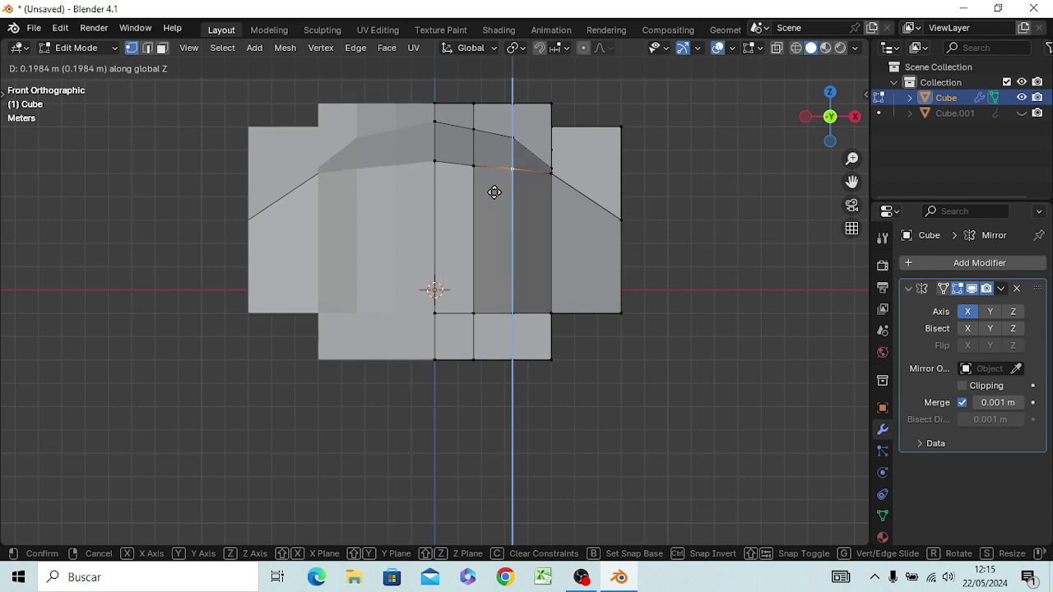
{"action": "left_click", "coordinate": [494, 192]}
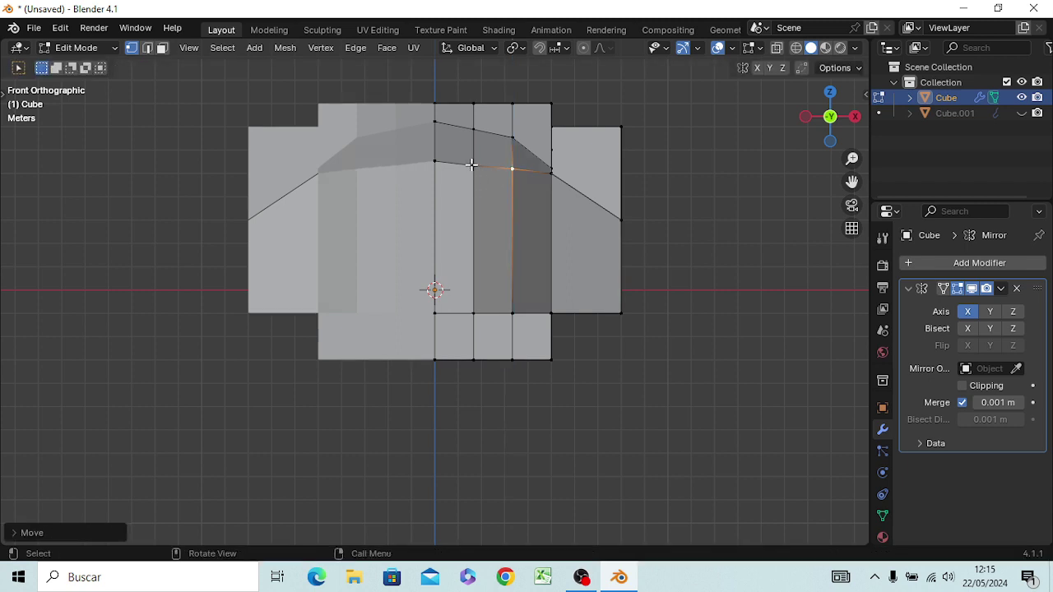
Step: Readjust those three lower-edge vertices, raising the centre one about 0.3 m along Z
{"action": "left_click", "coordinate": [473, 175]}
{"action": "key", "text": "g"}
{"action": "key", "text": "z"}
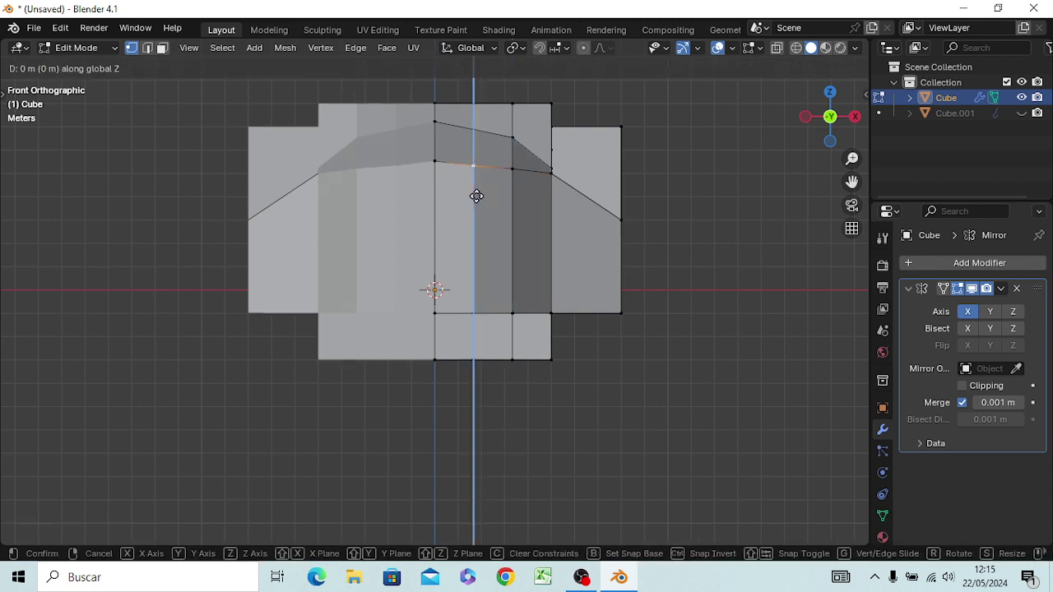
{"action": "left_click", "coordinate": [475, 189]}
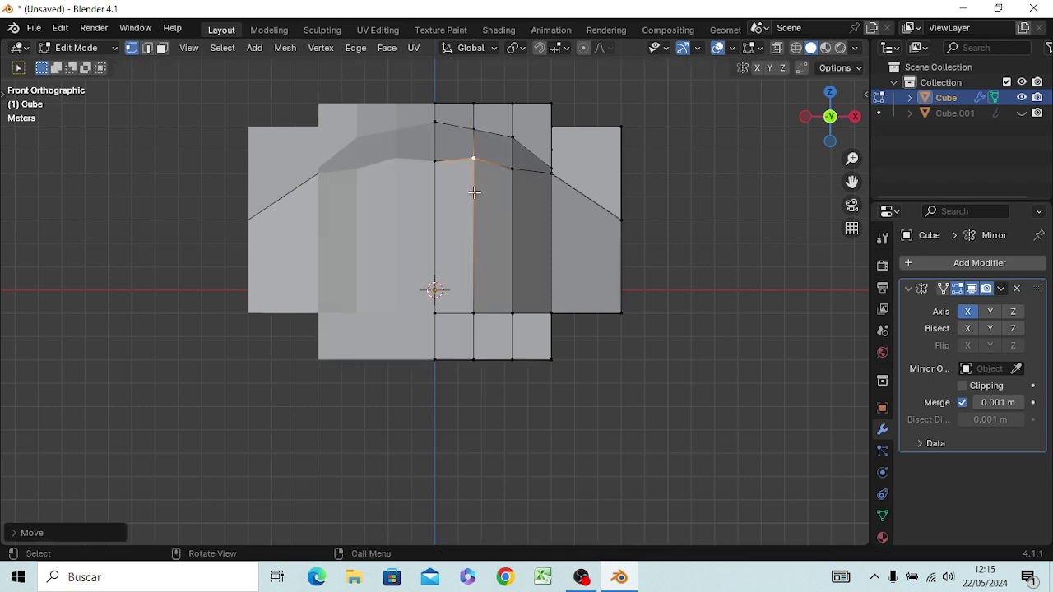
{"action": "left_click", "coordinate": [512, 168]}
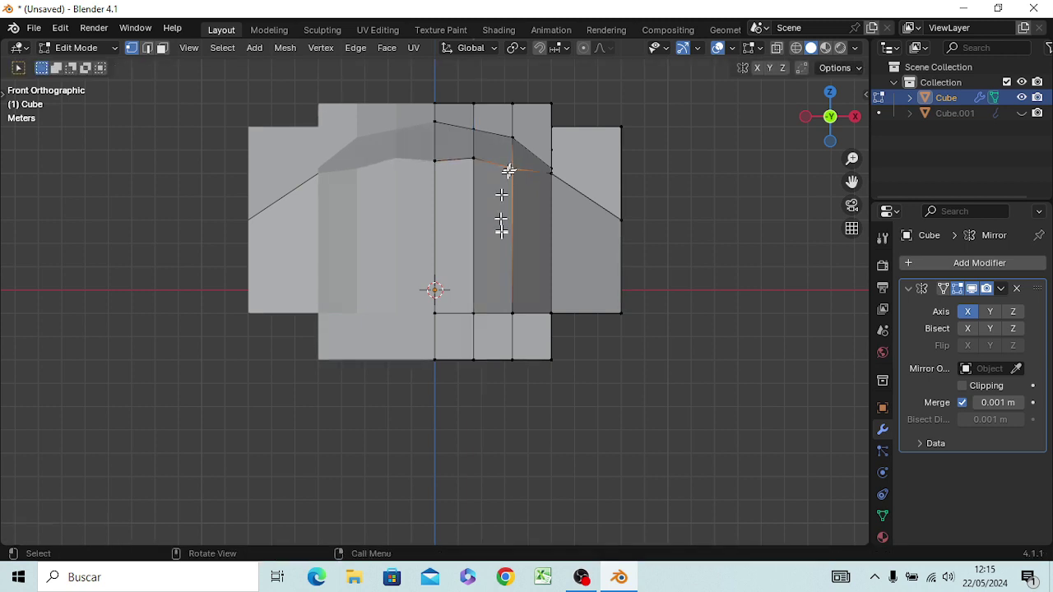
{"action": "key", "text": "g"}
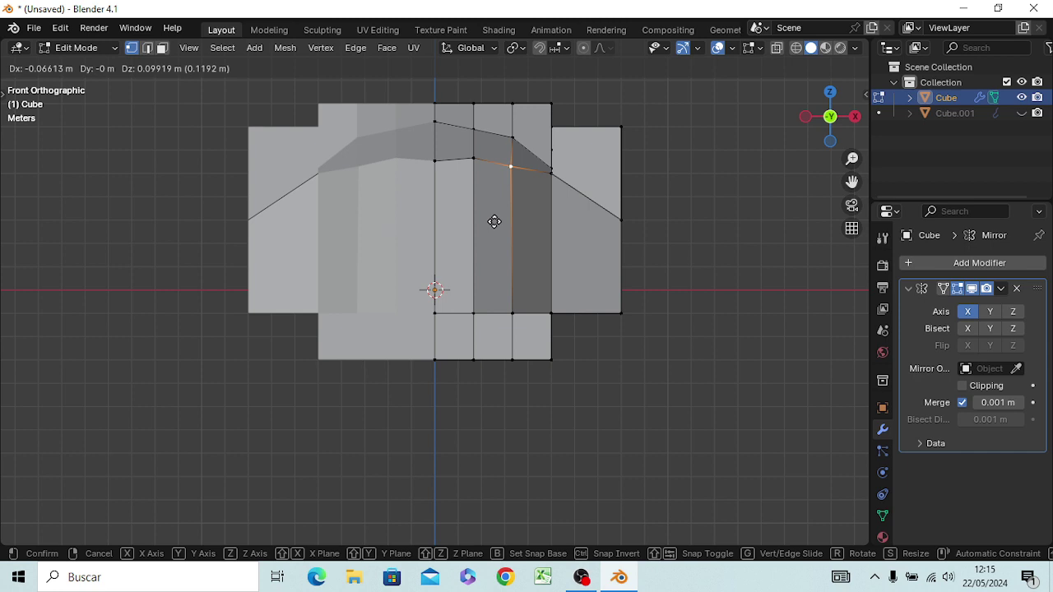
{"action": "key", "text": "z"}
{"action": "left_click", "coordinate": [495, 219]}
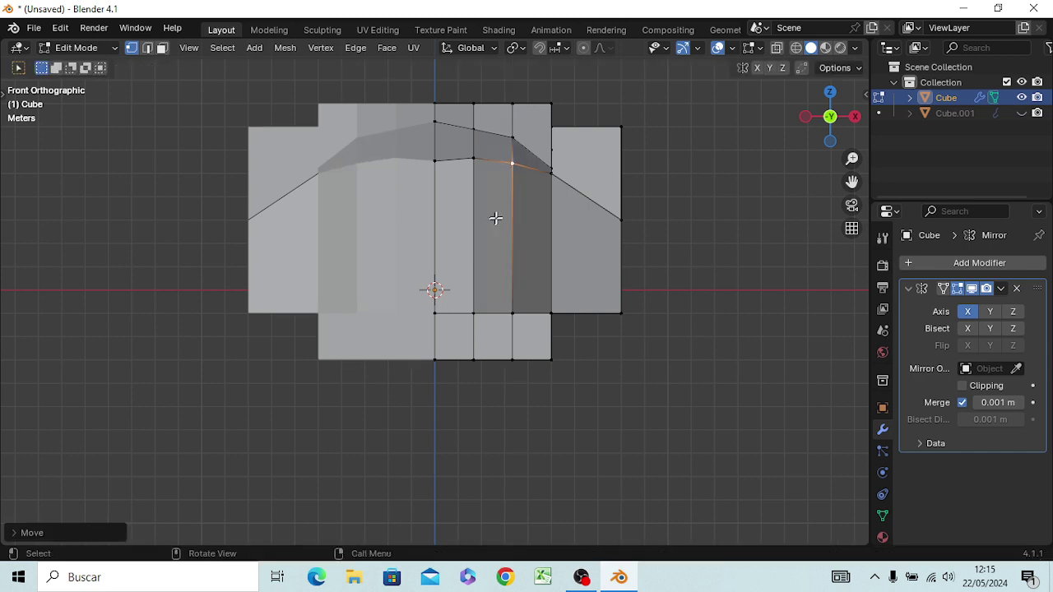
{"action": "left_click", "coordinate": [435, 161]}
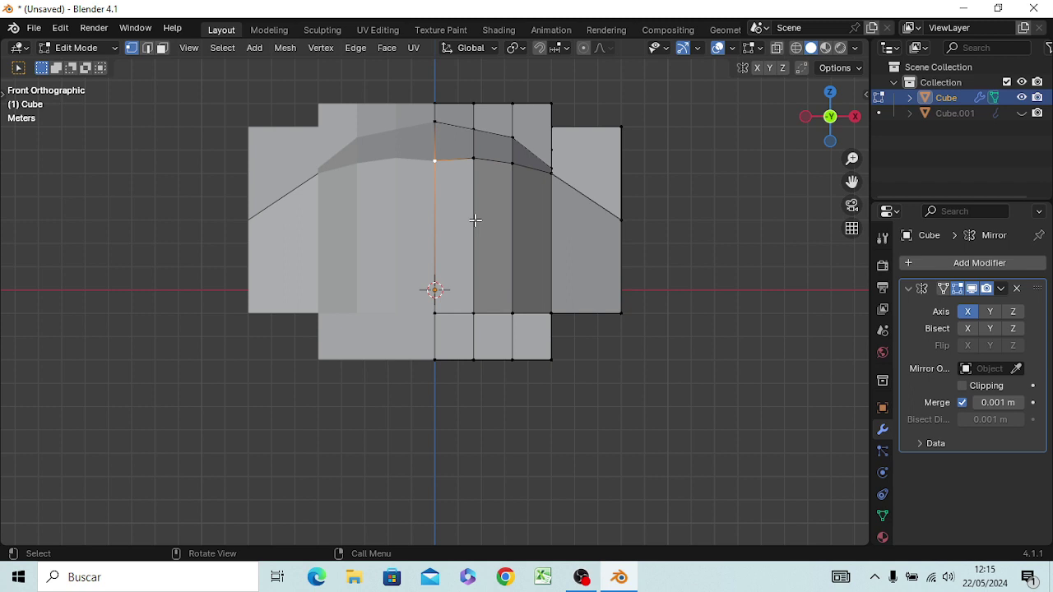
{"action": "key", "text": "g"}
{"action": "key", "text": "z"}
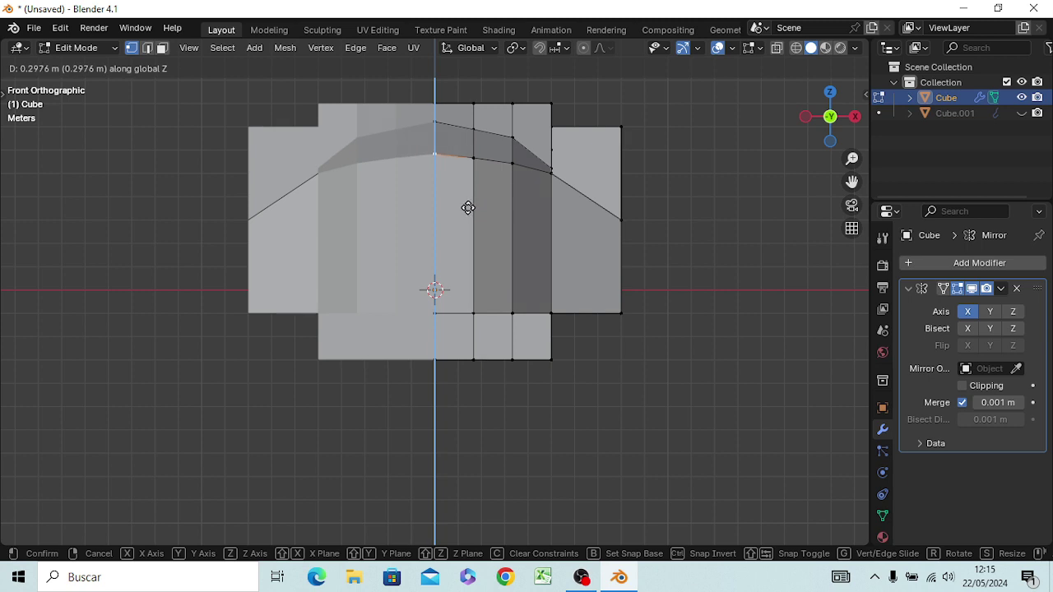
{"action": "left_click", "coordinate": [468, 207]}
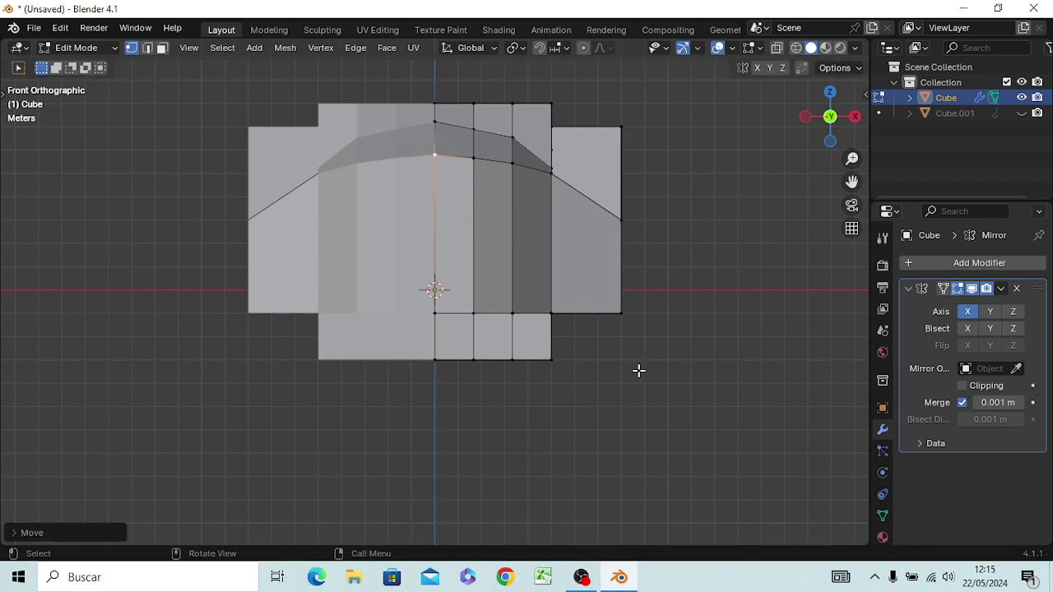
Step: Orbit into perspective to check the top band's two stacked arches
{"action": "mouse_move", "coordinate": [617, 371]}
{"action": "middle_mouse_down"}
{"action": "mouse_move", "coordinate": [494, 422]}
{"action": "mouse_move", "coordinate": [655, 406]}
{"action": "mouse_move", "coordinate": [606, 400]}
{"action": "mouse_move", "coordinate": [529, 417]}
{"action": "mouse_move", "coordinate": [528, 399]}
{"action": "mouse_move", "coordinate": [606, 360]}
{"action": "mouse_move", "coordinate": [650, 416]}
{"action": "mouse_move", "coordinate": [622, 403]}
{"action": "middle_mouse_up"}
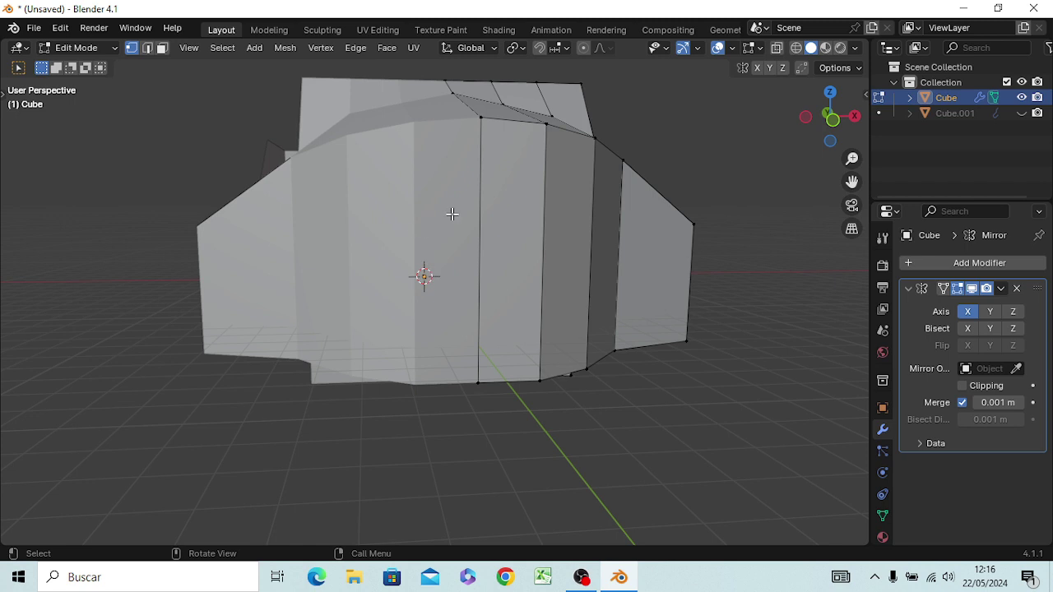
Step: Return to Object Mode and apply the Cube's Mirror modifier, baking the mirrored halves into the mesh
{"action": "left_click", "coordinate": [1002, 288]}
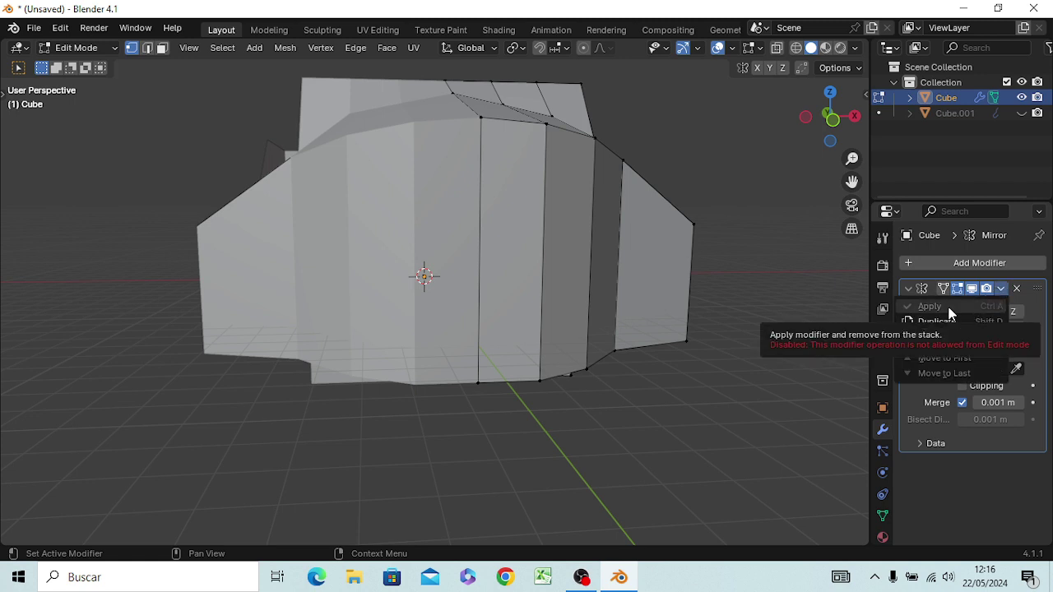
{"action": "key", "text": "Escape"}
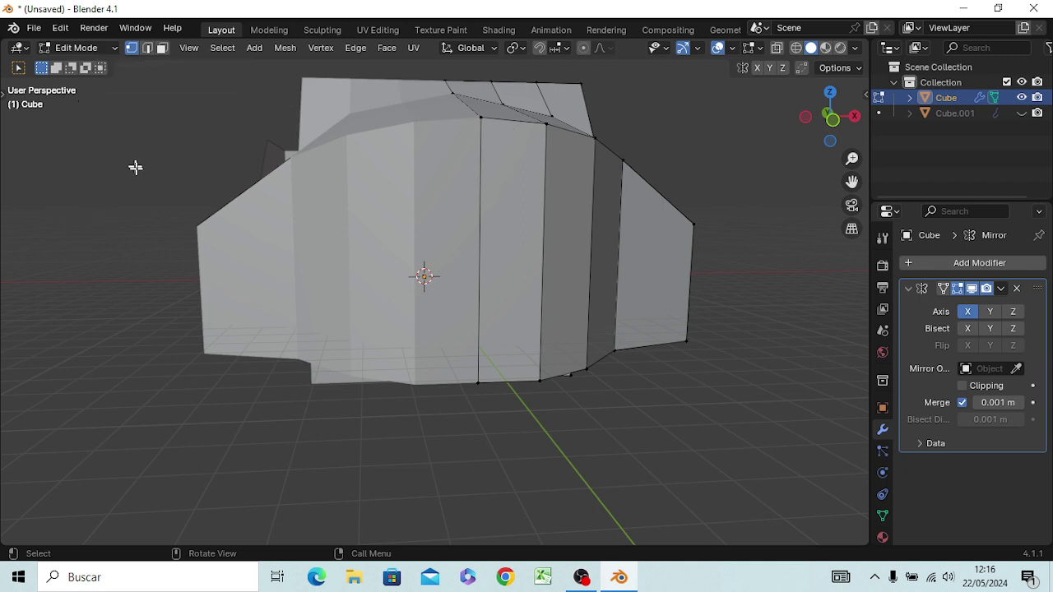
{"action": "key", "text": "Tab"}
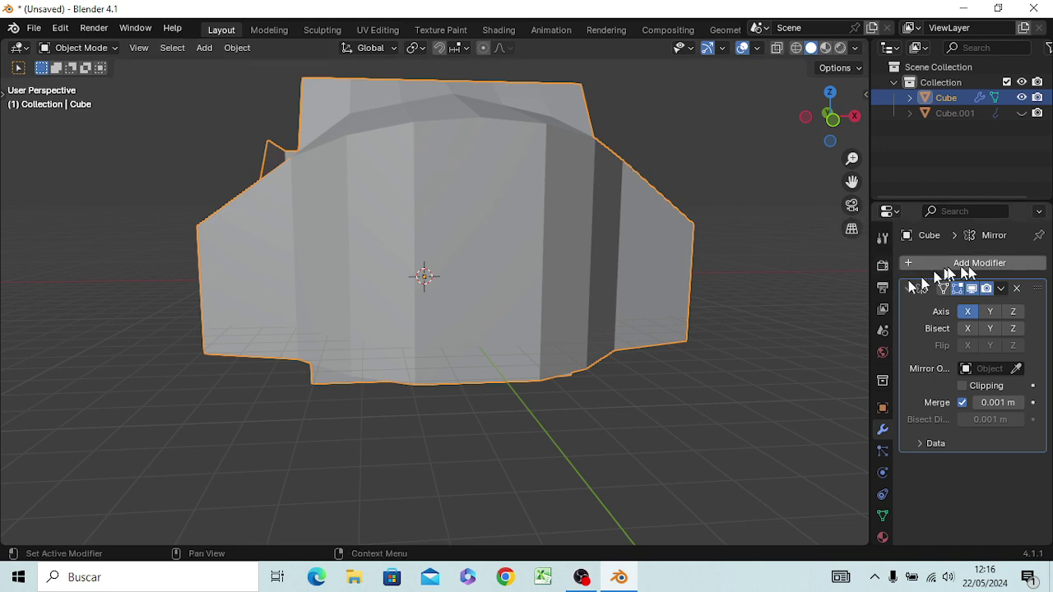
{"action": "left_click", "coordinate": [1000, 289]}
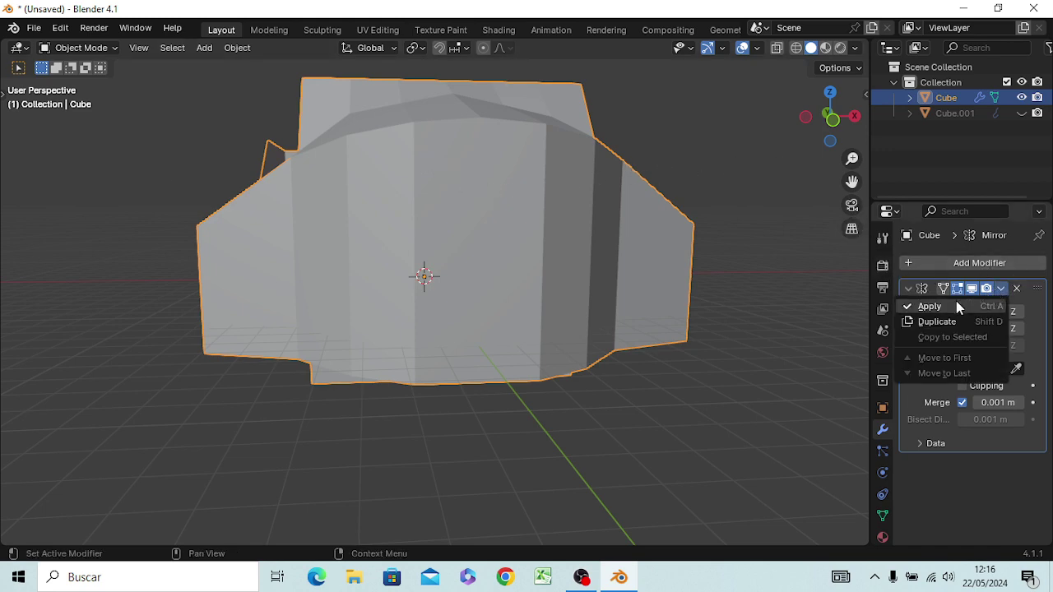
{"action": "left_click", "coordinate": [956, 302]}
{"action": "mouse_move", "coordinate": [793, 333]}
{"action": "middle_mouse_down"}
{"action": "mouse_move", "coordinate": [701, 361]}
{"action": "mouse_move", "coordinate": [735, 339]}
{"action": "mouse_move", "coordinate": [703, 344]}
{"action": "middle_mouse_up"}
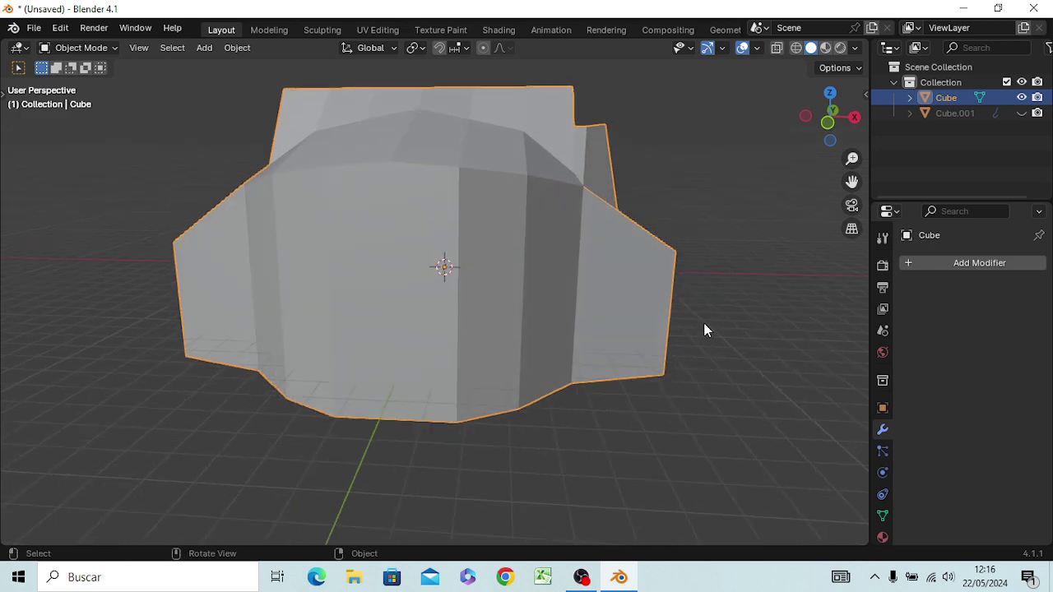
Step: In edge select mode, delete the vertical seam edge at the front centre, opening a hole
{"action": "key", "text": "Tab"}
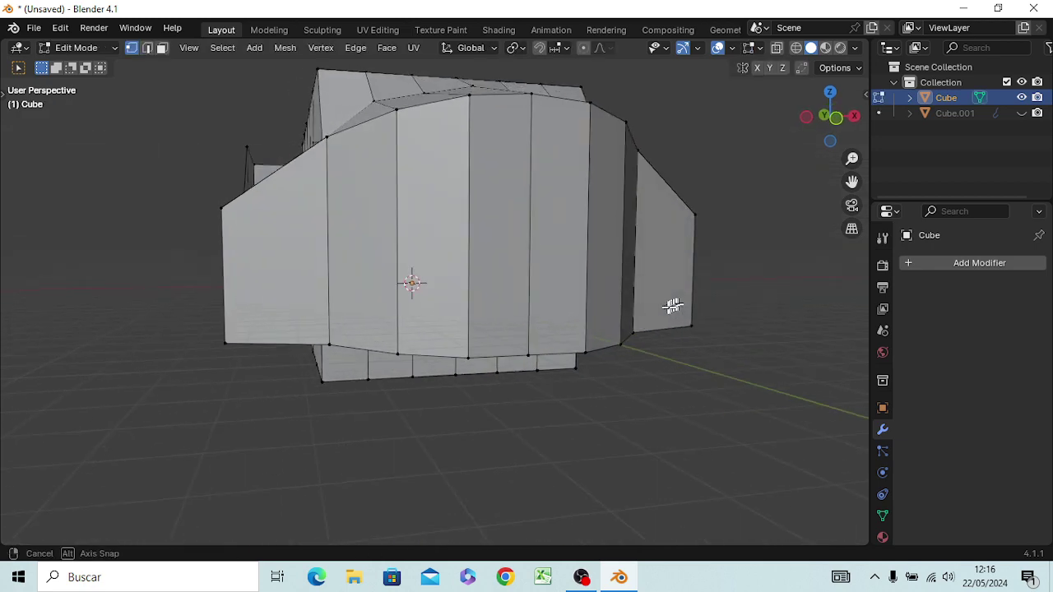
{"action": "middle_click_drag", "start_coordinate": [633, 325], "coordinate": [641, 305]}
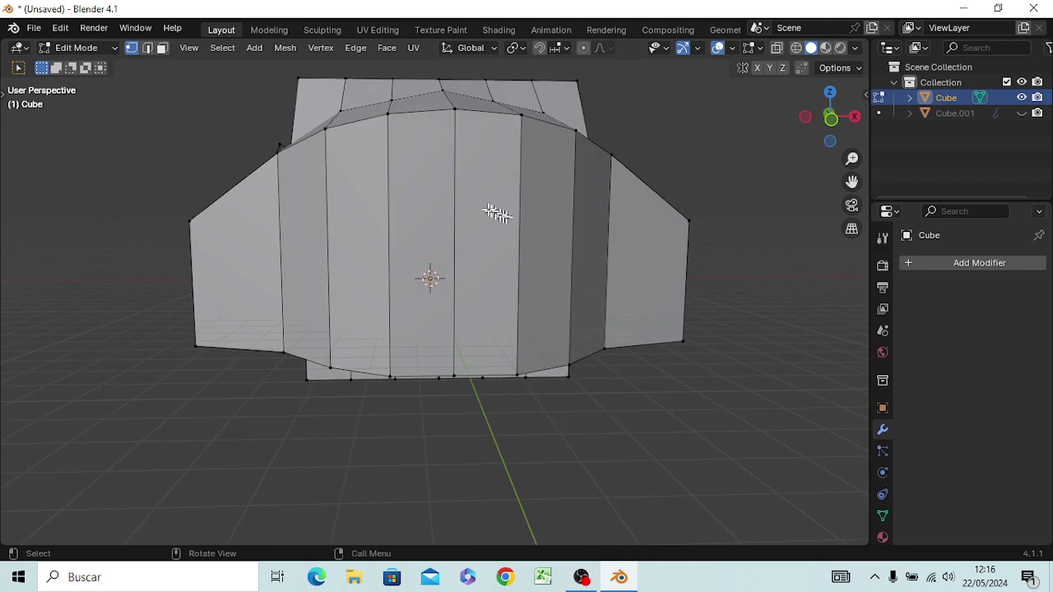
{"action": "key", "text": "2"}
{"action": "left_click", "coordinate": [454, 214]}
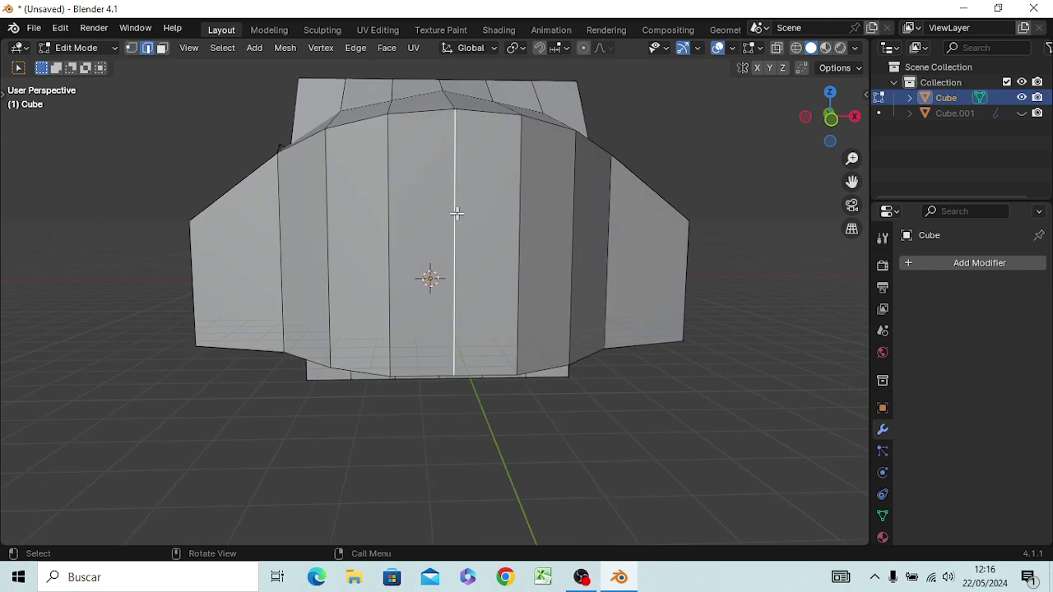
{"action": "key", "text": "x"}
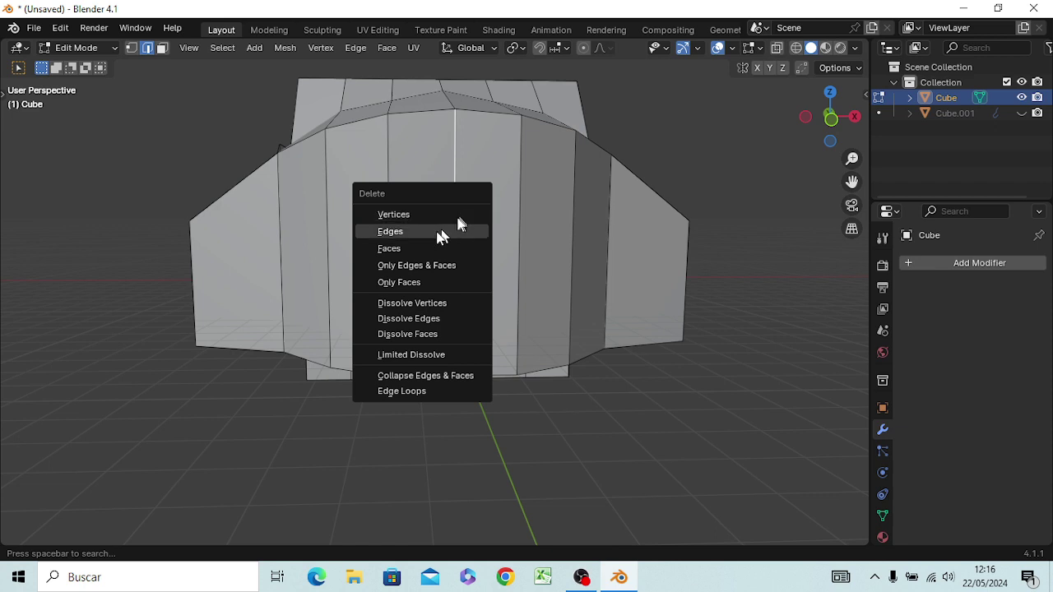
{"action": "left_click", "coordinate": [436, 232]}
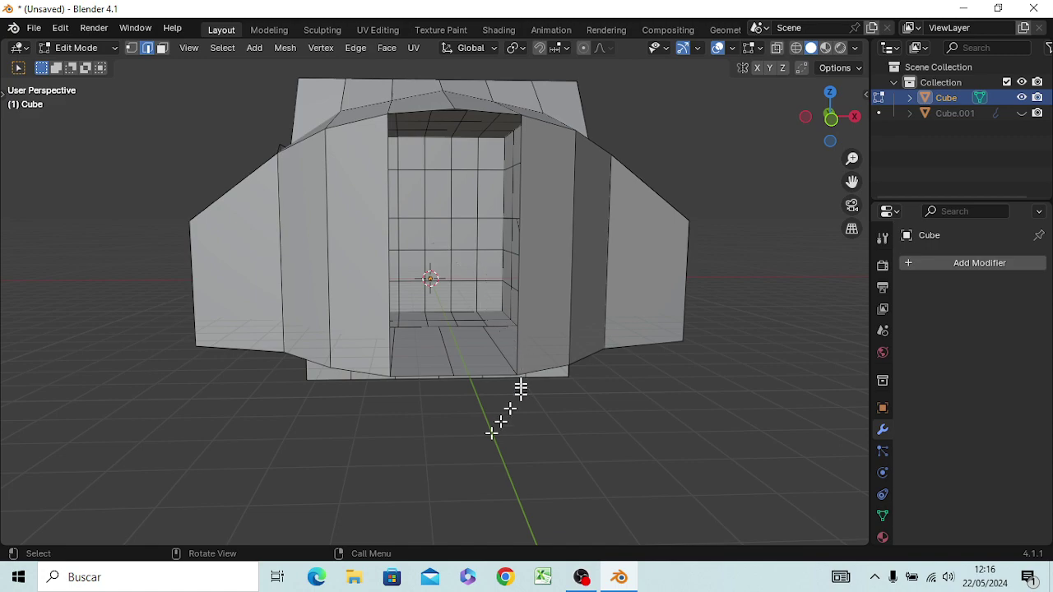
Step: Select the two faces on each side of the front hole, then clear the selection
{"action": "mouse_move", "coordinate": [494, 457]}
{"action": "middle_mouse_down"}
{"action": "mouse_move", "coordinate": [401, 463]}
{"action": "mouse_move", "coordinate": [475, 456]}
{"action": "middle_mouse_up"}
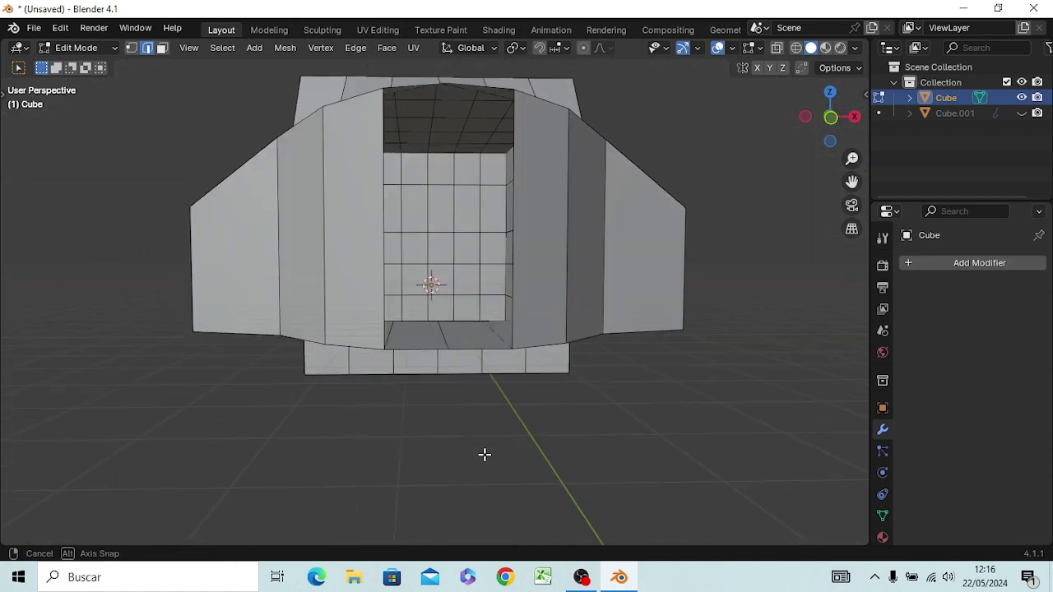
{"action": "middle_click_drag", "start_coordinate": [474, 456], "coordinate": [481, 457]}
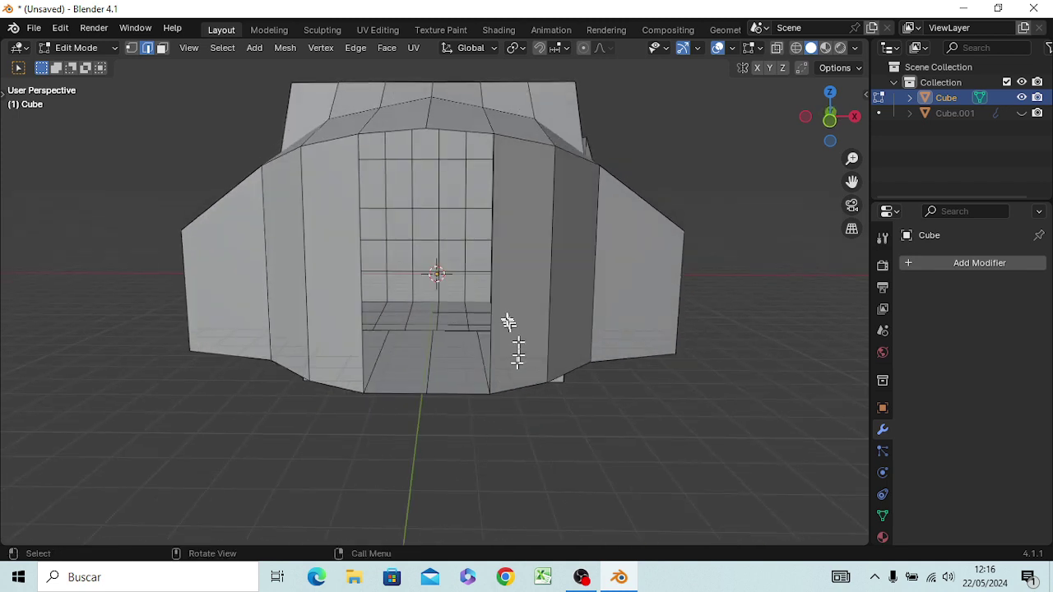
{"action": "left_click", "coordinate": [511, 303]}
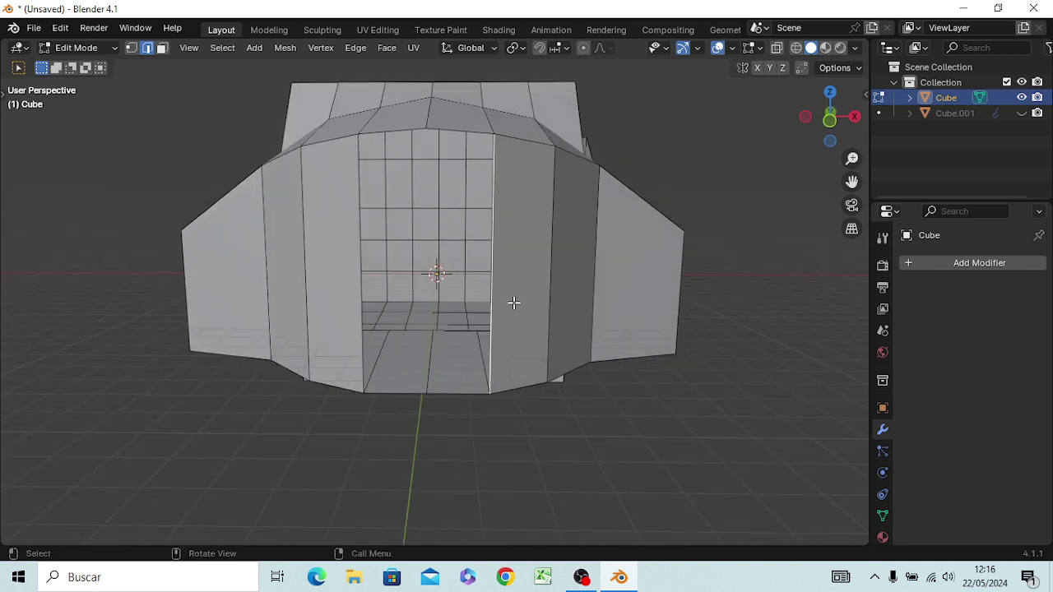
{"action": "key", "text": "3"}
{"action": "left_click", "coordinate": [534, 301]}
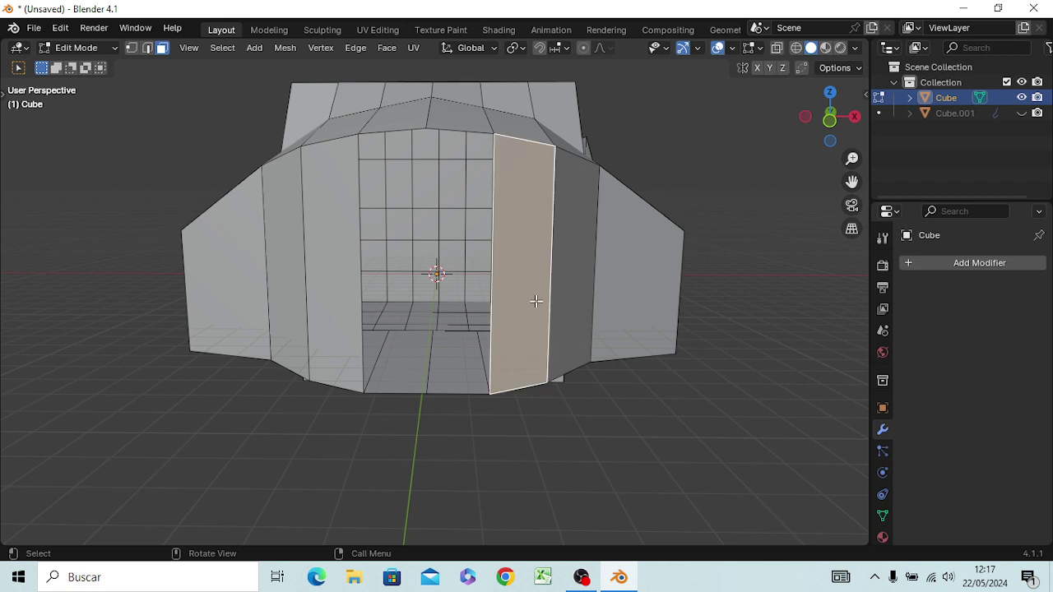
{"action": "left_click", "coordinate": [564, 283], "text": "shift"}
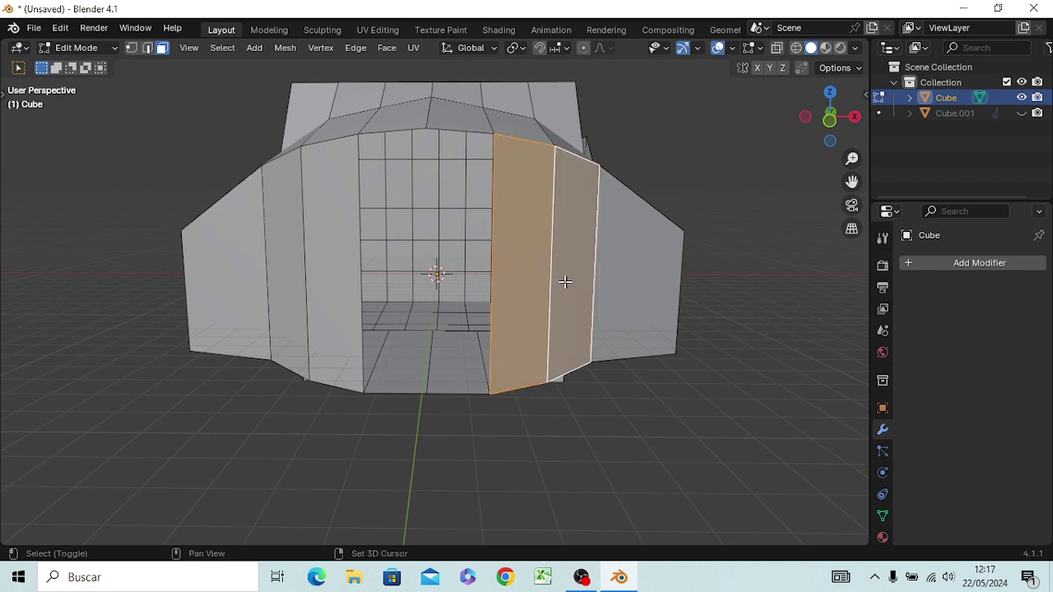
{"action": "left_click", "coordinate": [314, 293], "text": "shift"}
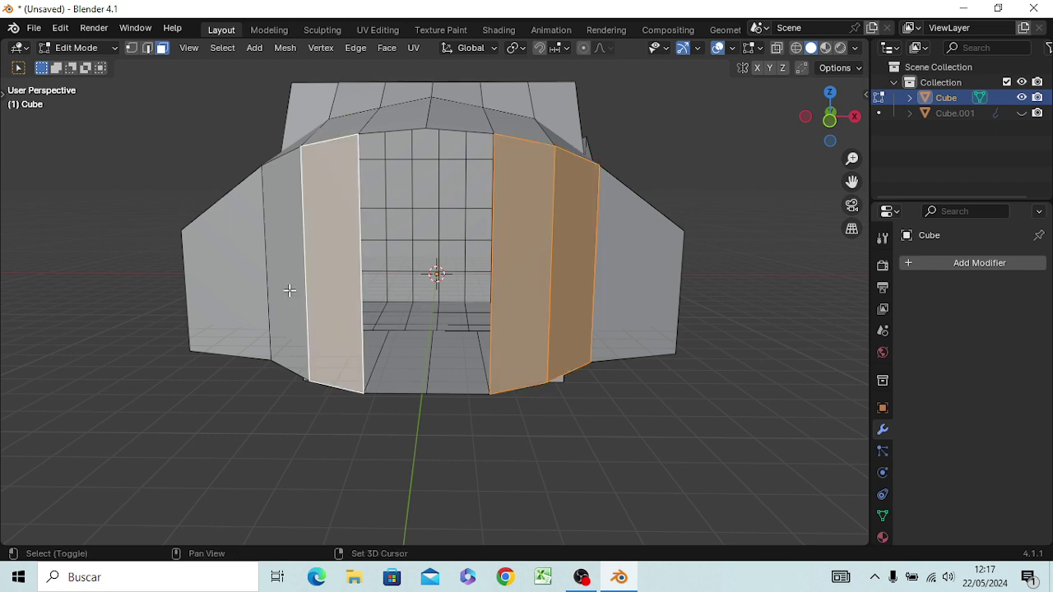
{"action": "left_click", "coordinate": [289, 290], "text": "shift"}
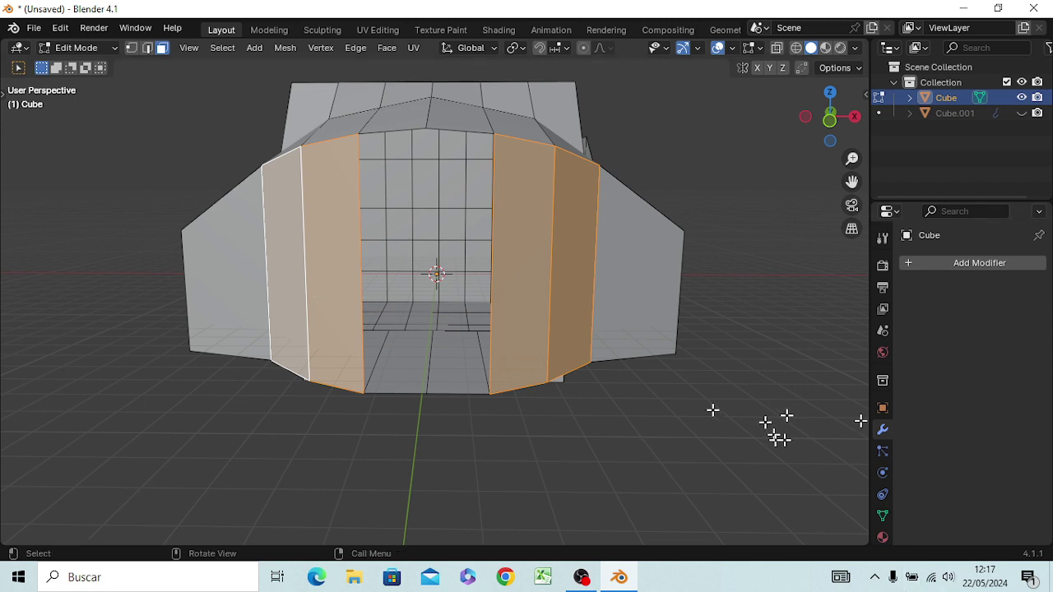
{"action": "left_click", "coordinate": [664, 376]}
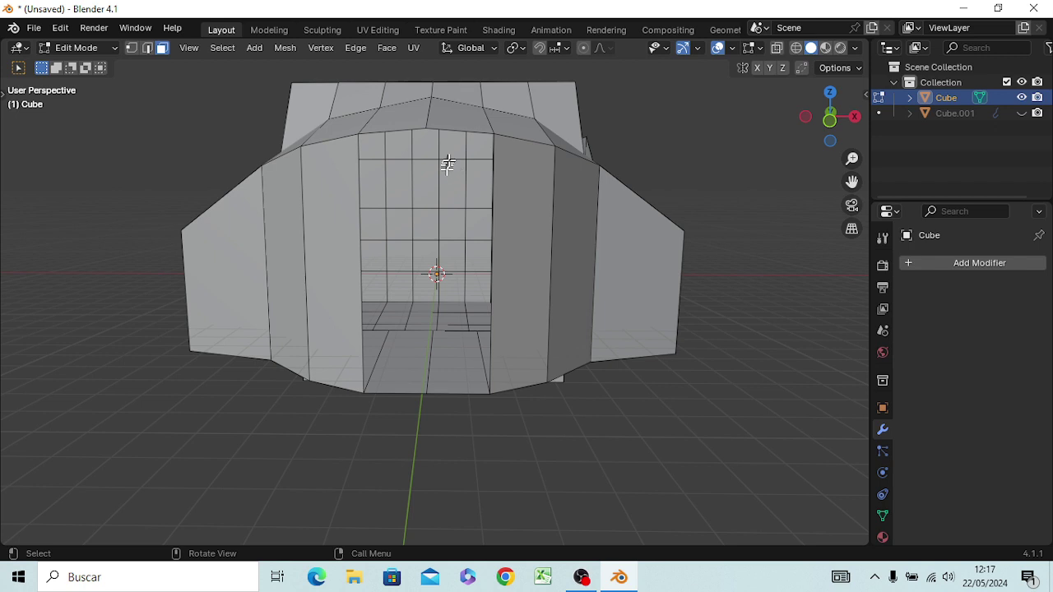
Step: Try selecting the opening's corner vertices and the bottom centre edge, then deselect everything
{"action": "key", "text": "1"}
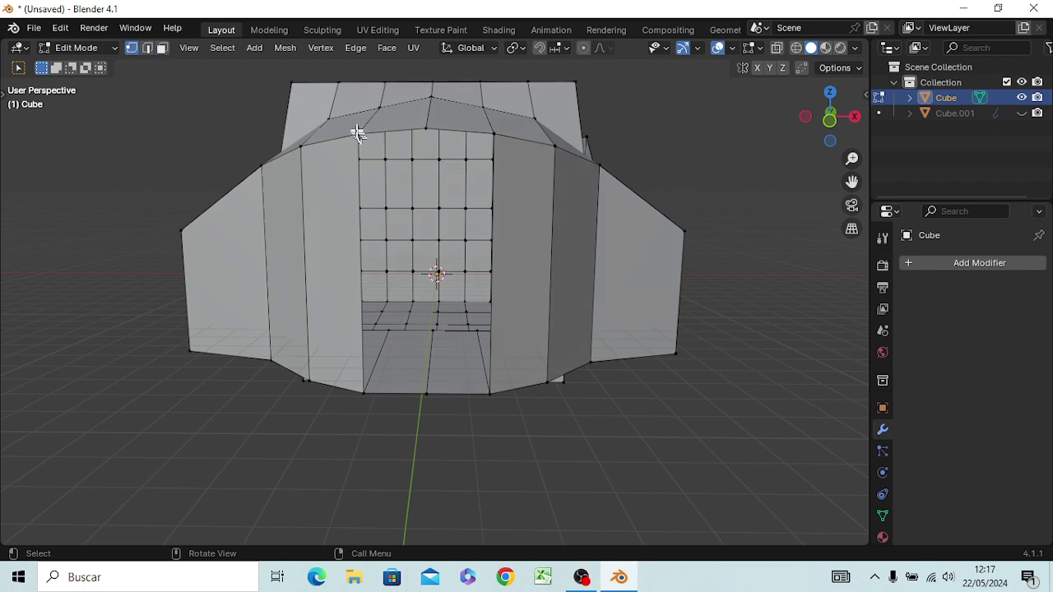
{"action": "left_click", "coordinate": [357, 132]}
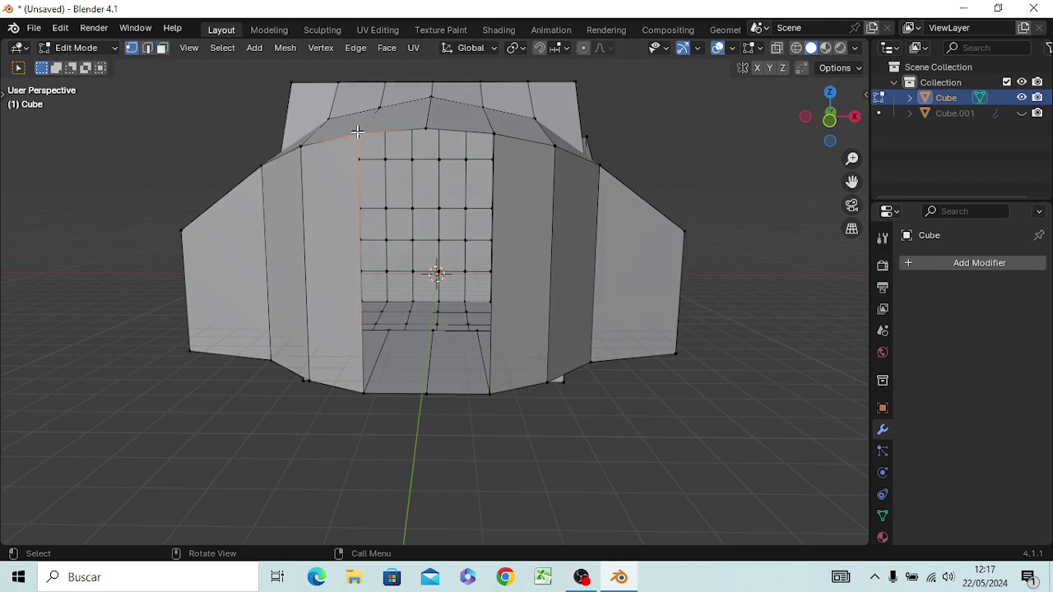
{"action": "left_click", "coordinate": [423, 126], "text": "shift"}
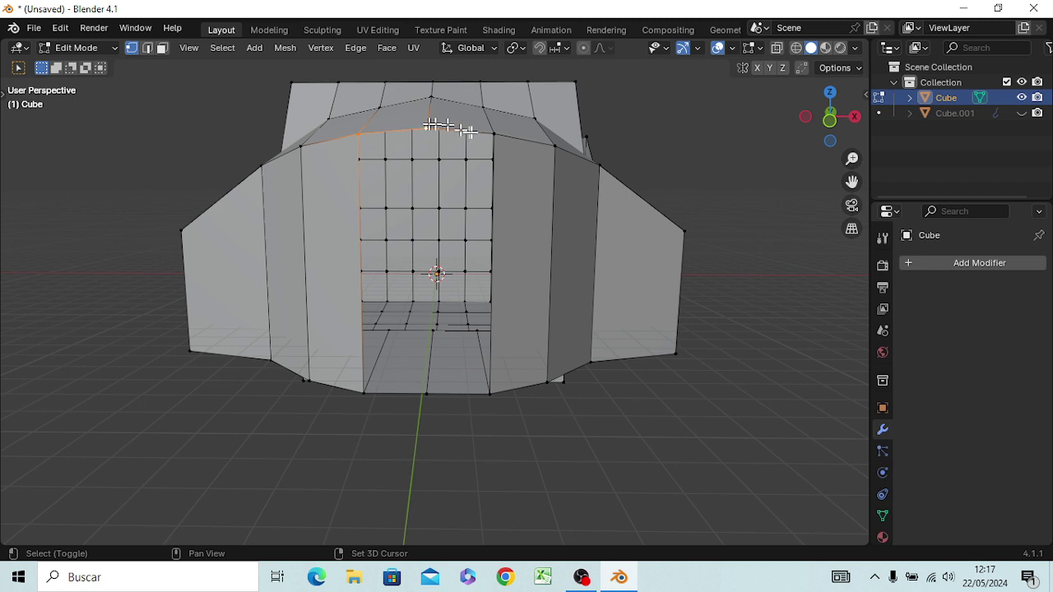
{"action": "left_click", "coordinate": [492, 133], "text": "shift"}
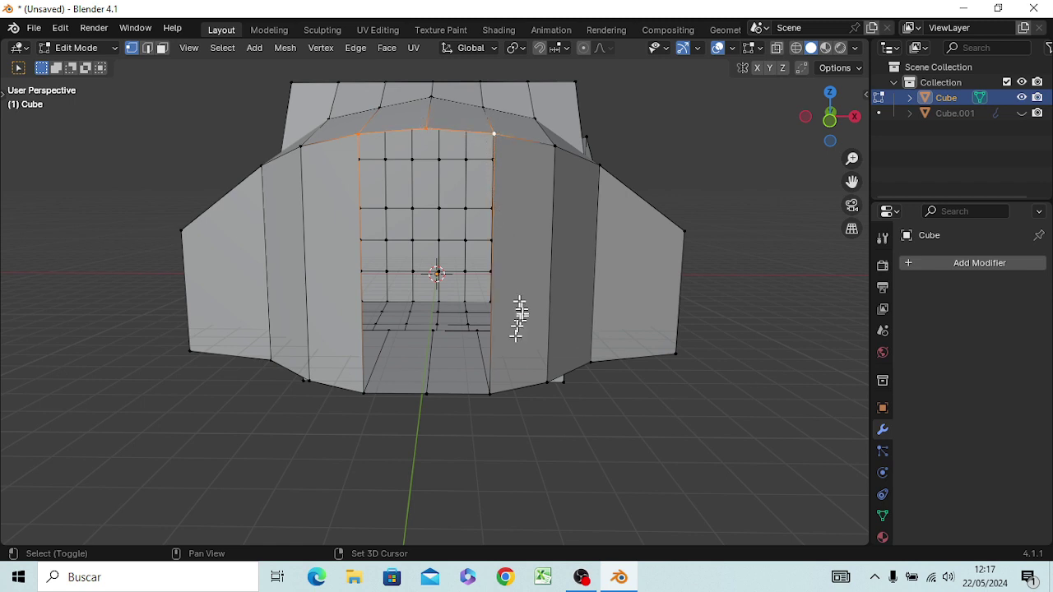
{"action": "left_click", "coordinate": [491, 389], "text": "shift"}
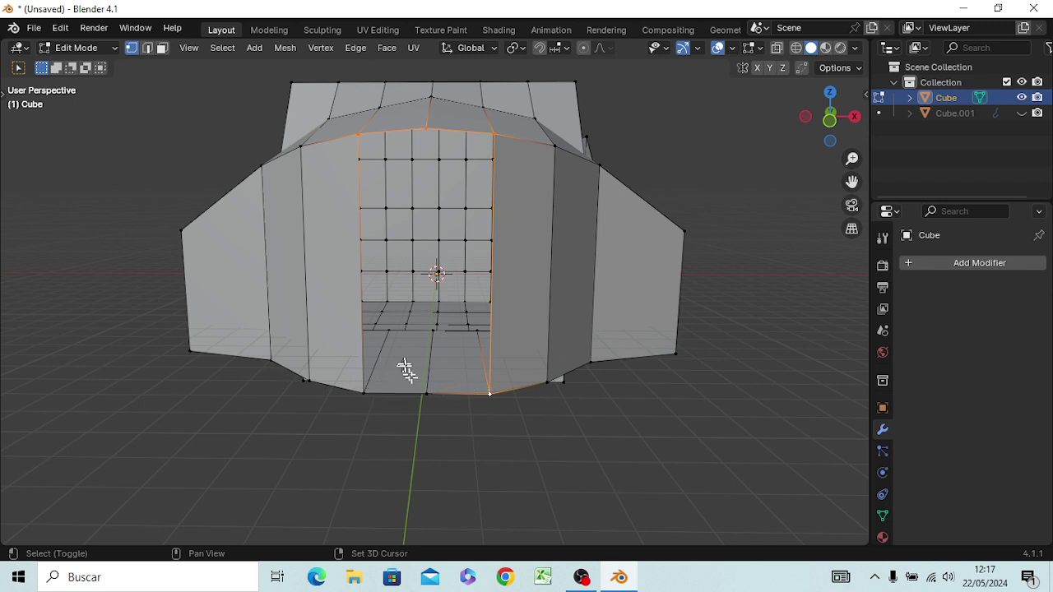
{"action": "left_click", "coordinate": [425, 424]}
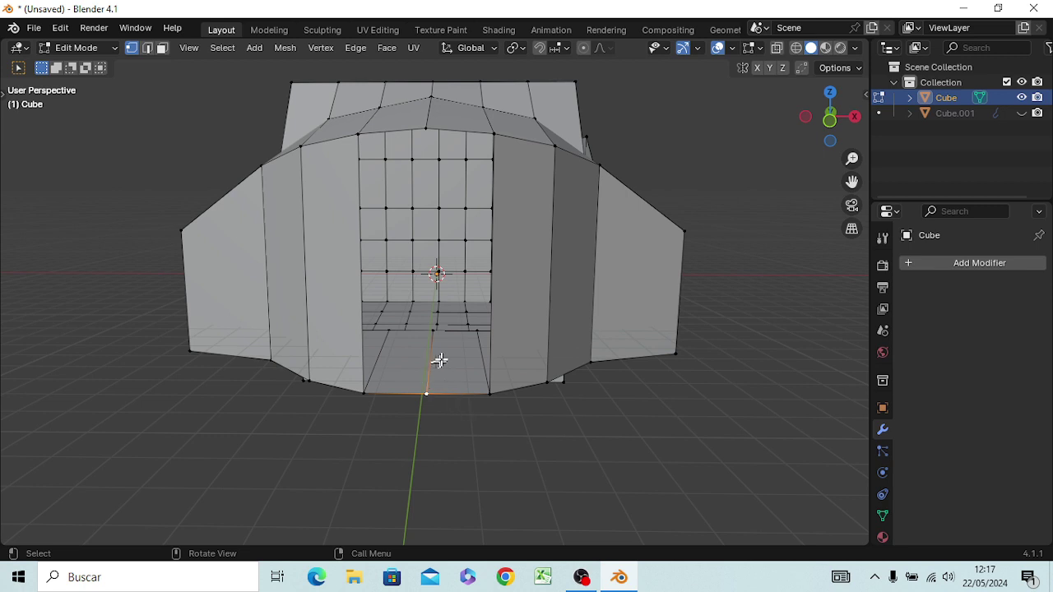
{"action": "key", "text": "2"}
{"action": "left_click", "coordinate": [430, 363]}
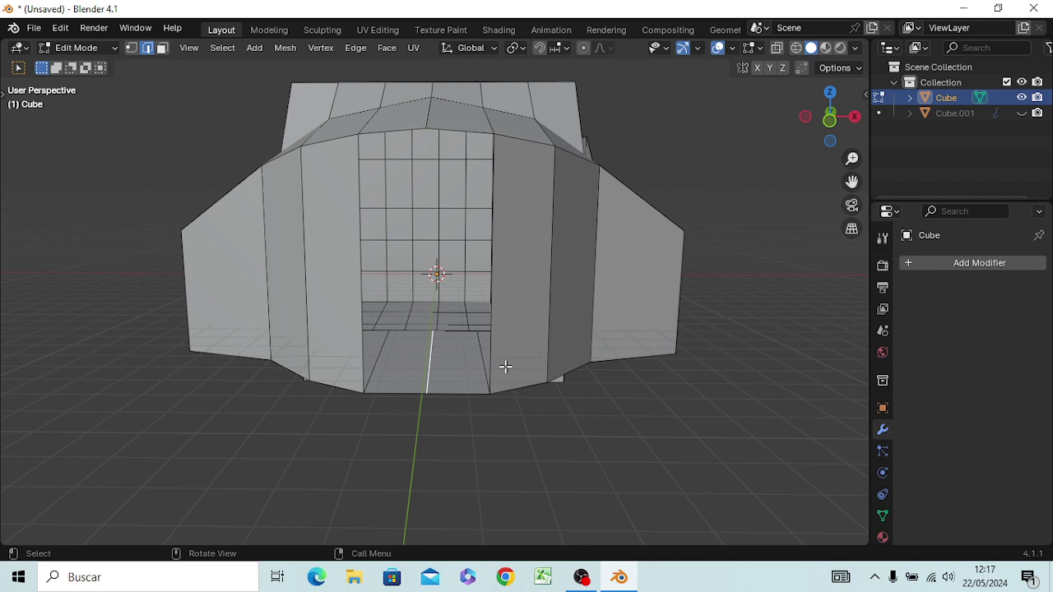
{"action": "left_click", "coordinate": [540, 471]}
Step: Select the six border vertices of the front opening: four corners plus top and bottom middle
{"action": "key", "text": "1"}
{"action": "left_click", "coordinate": [357, 127], "text": "alt"}
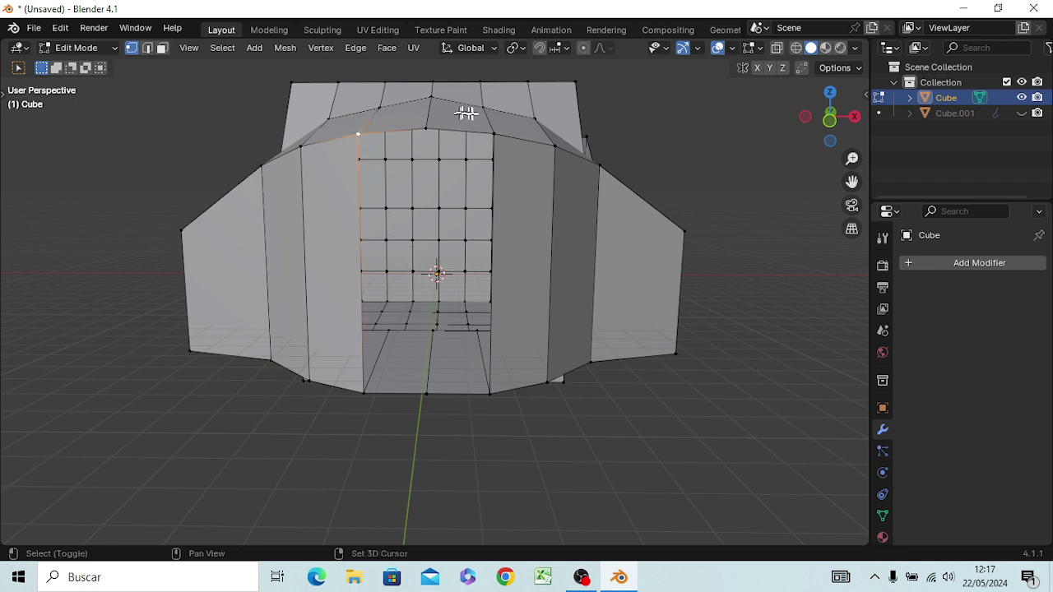
{"action": "left_click", "coordinate": [499, 130], "text": "alt+shift"}
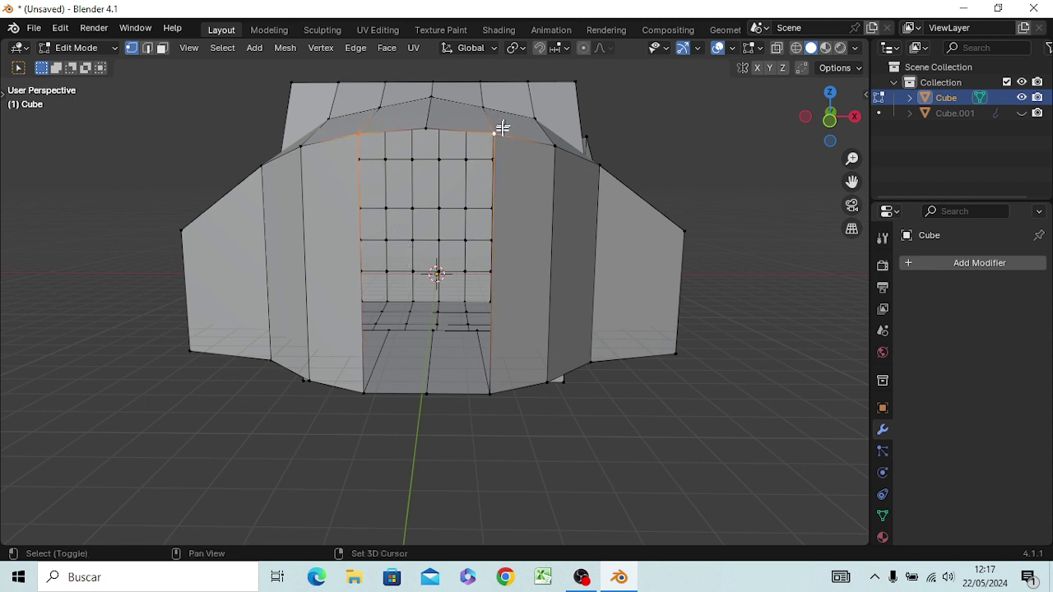
{"action": "left_click", "coordinate": [430, 121], "text": "alt+shift"}
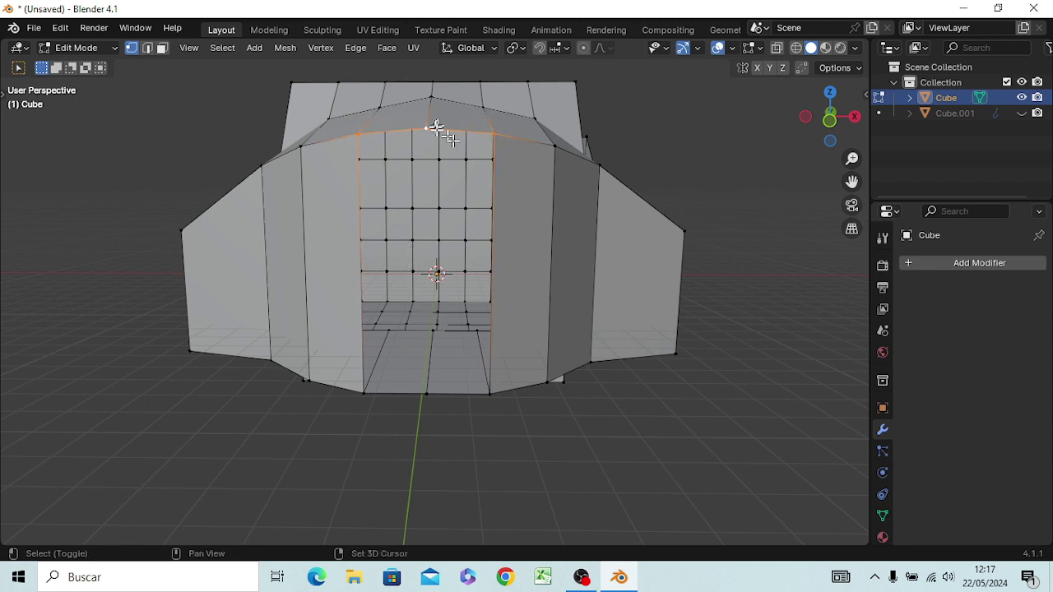
{"action": "left_click", "coordinate": [494, 386], "text": "alt+shift"}
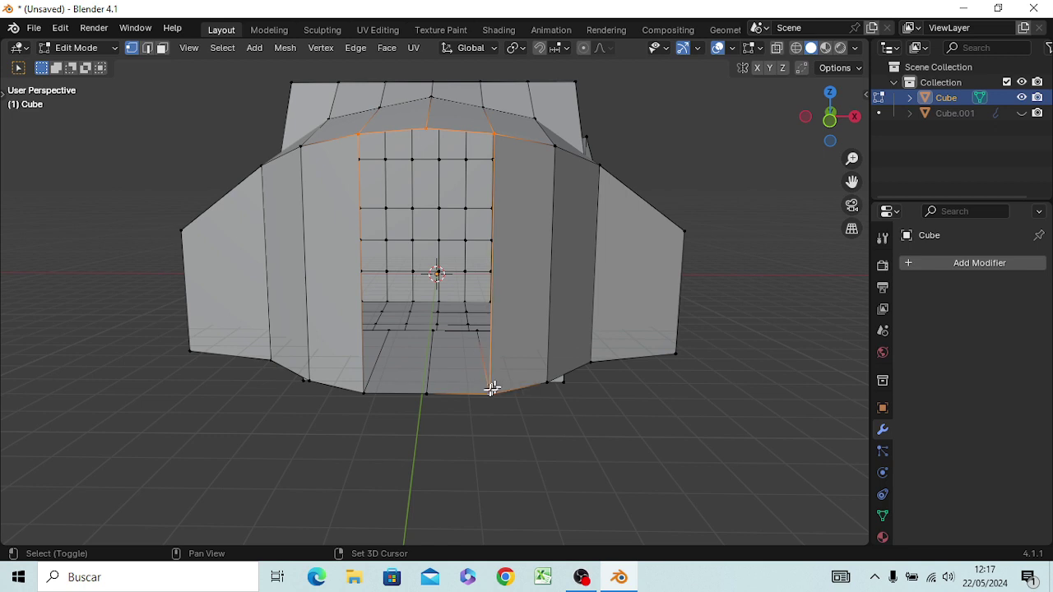
{"action": "left_click", "coordinate": [364, 387], "text": "alt+shift"}
{"action": "left_click", "coordinate": [425, 393], "text": "shift"}
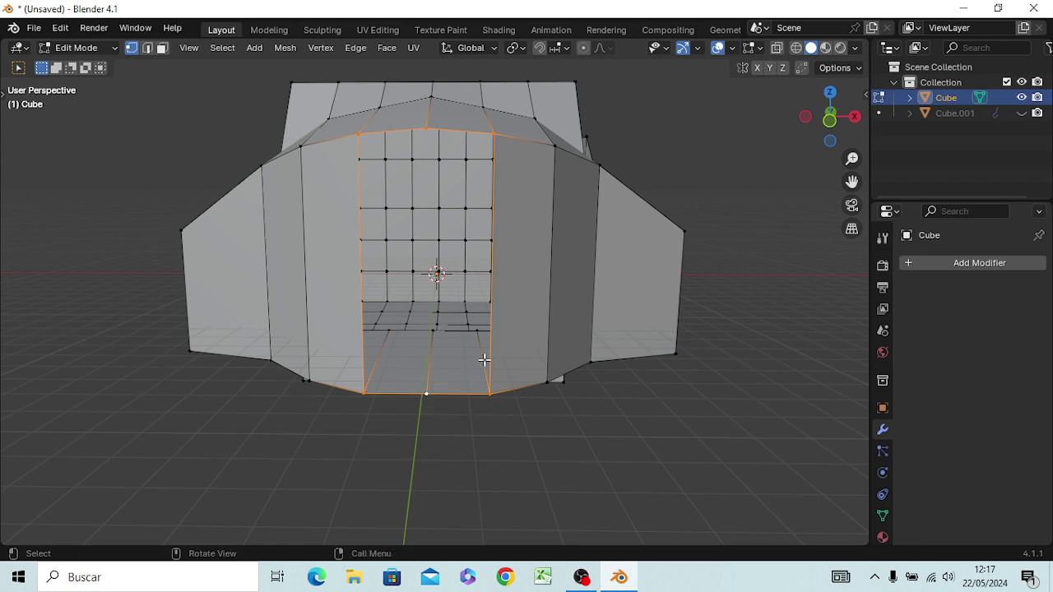
Step: Fill the selected front opening with a single face and orbit to check it
{"action": "key", "text": "f"}
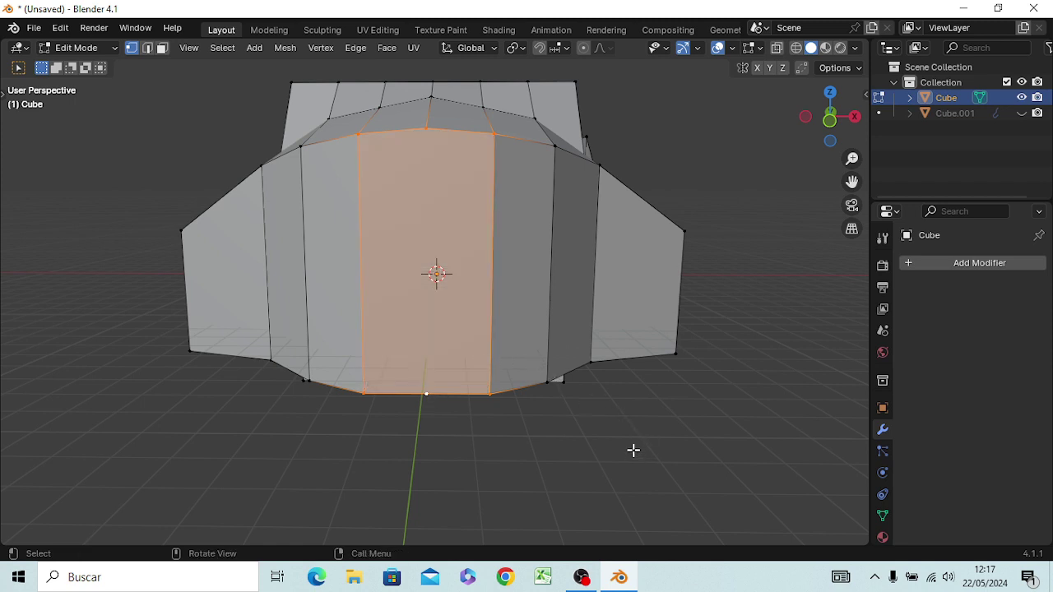
{"action": "mouse_move", "coordinate": [633, 450]}
{"action": "middle_mouse_down"}
{"action": "mouse_move", "coordinate": [559, 528]}
{"action": "mouse_move", "coordinate": [635, 452]}
{"action": "middle_mouse_up"}
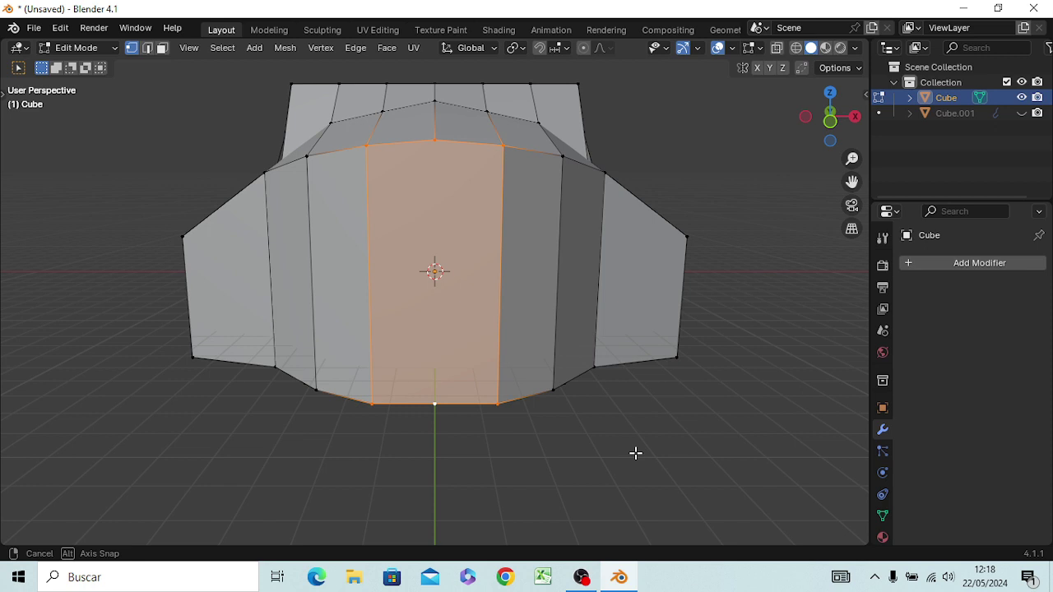
{"action": "middle_click_drag", "start_coordinate": [635, 452], "coordinate": [635, 450]}
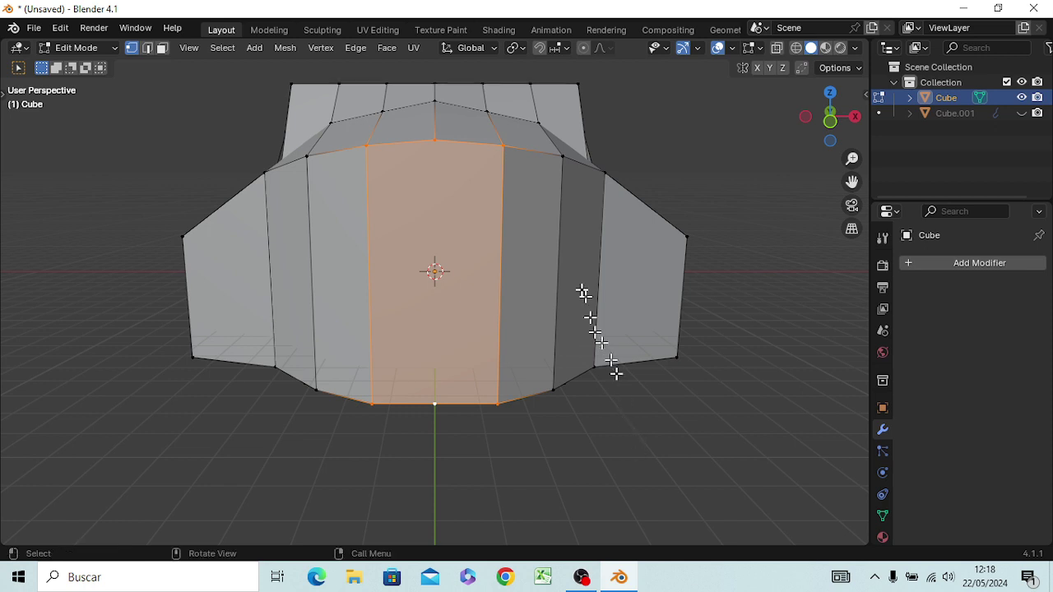
Step: Select the top and bottom vertices of the front centre line and switch to Right Orthographic view
{"action": "left_click", "coordinate": [434, 142]}
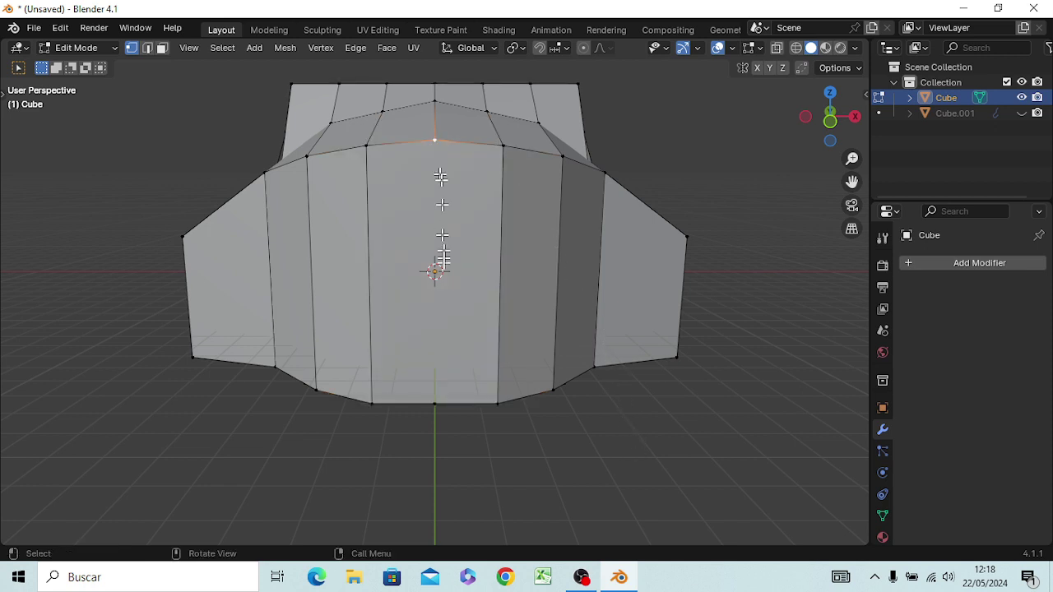
{"action": "left_click", "coordinate": [434, 404], "text": "shift"}
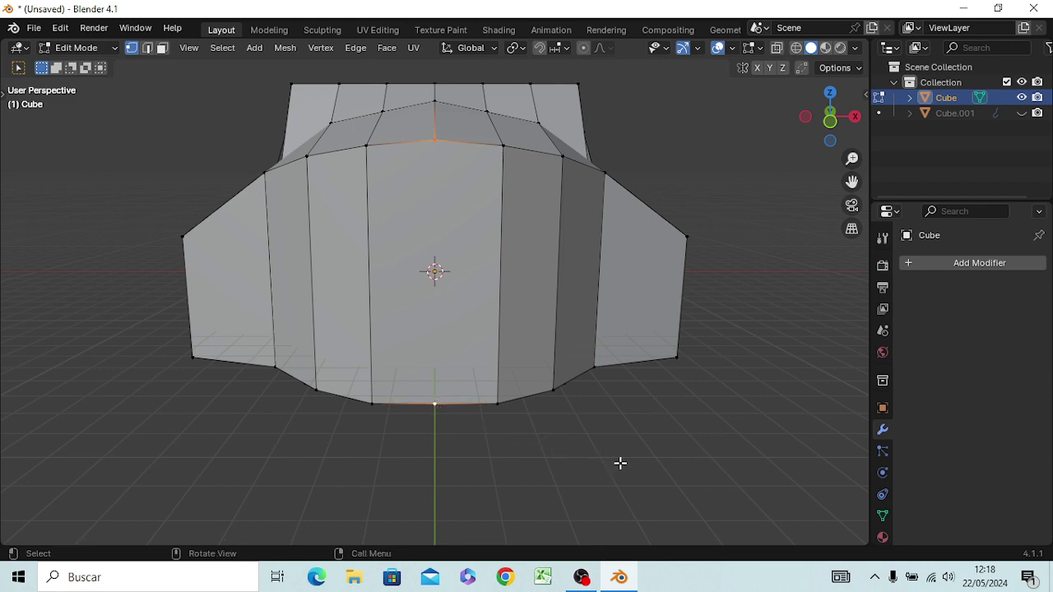
{"action": "key", "text": "KP_3"}
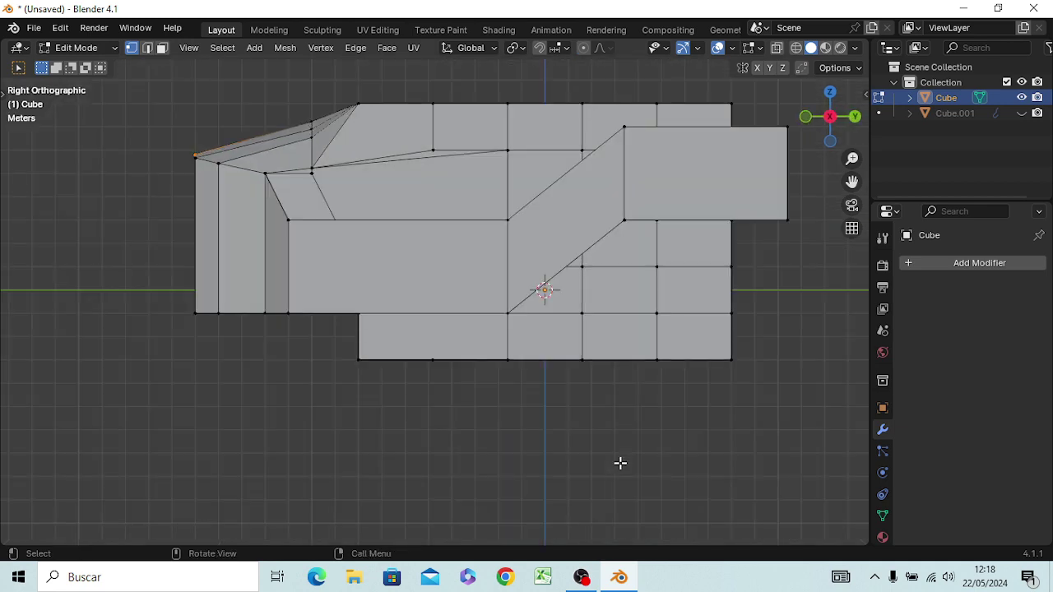